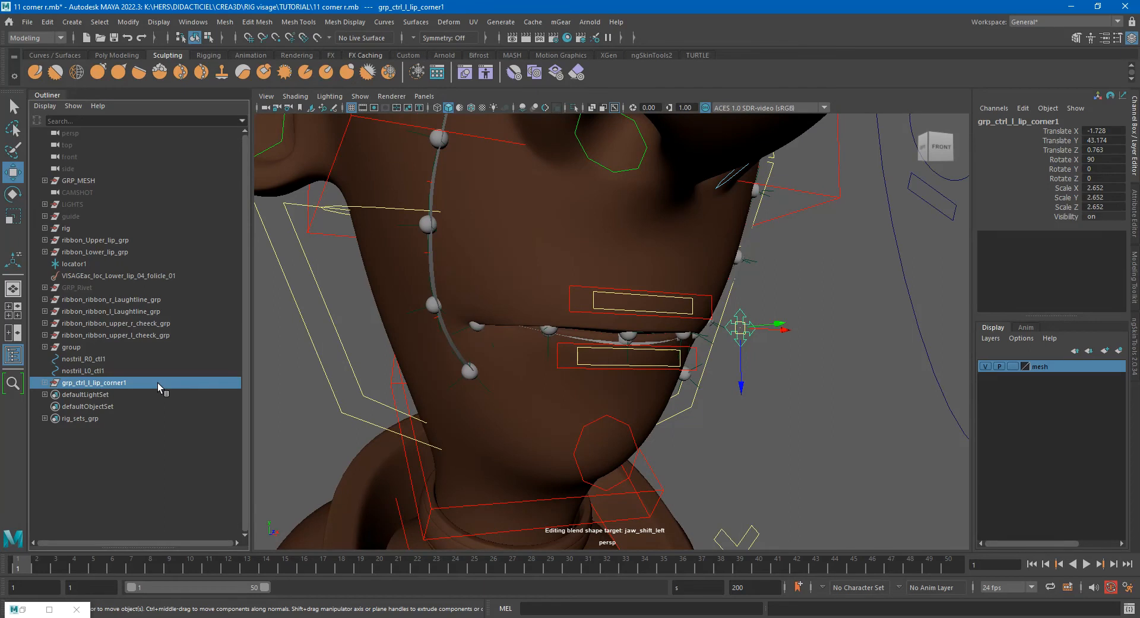
Duplicate the left lip corner control group and mirror the copy with a temporary parent group at Scale X -1, then ungroup it.
key(ctrl+d)
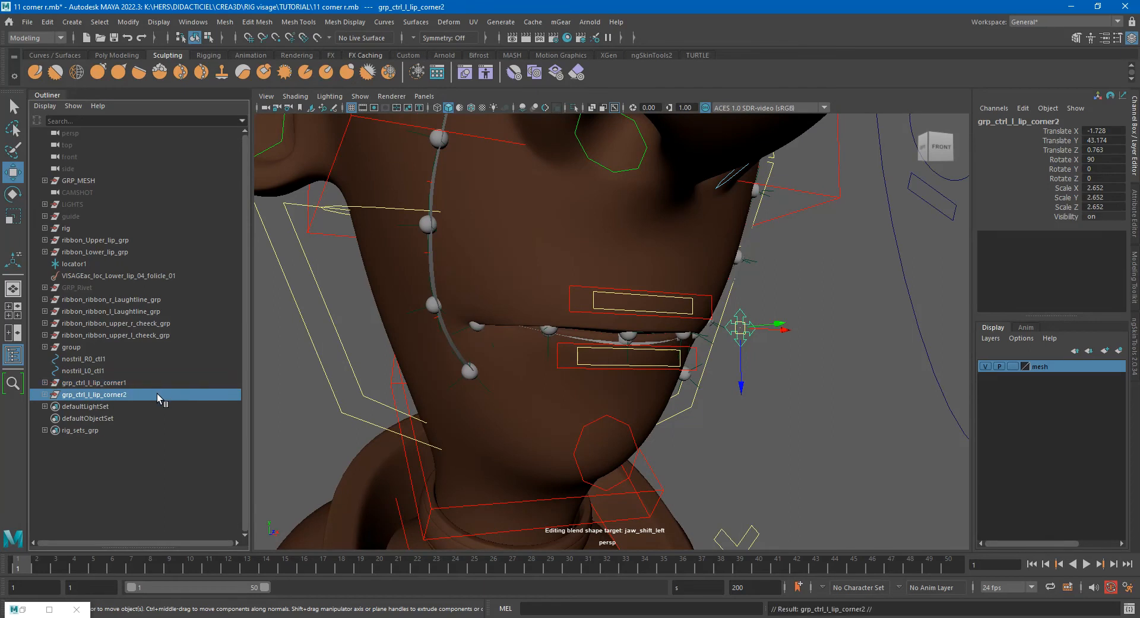
key(ctrl+g)
click(1106, 188)
text(-1)
key(Return)
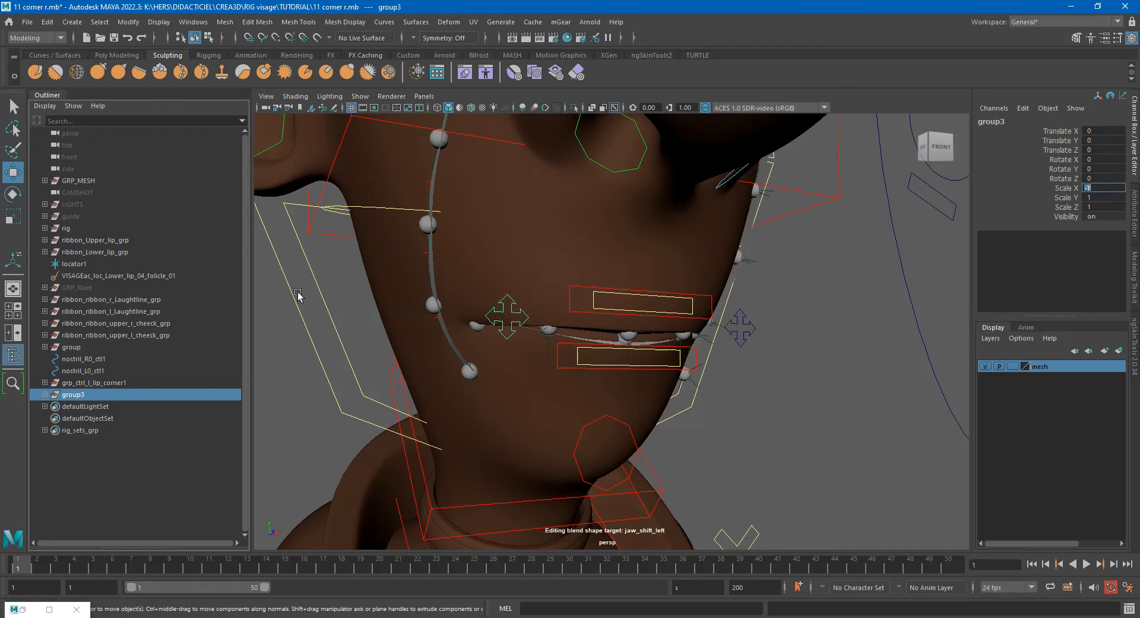
click(46, 22)
click(120, 265)
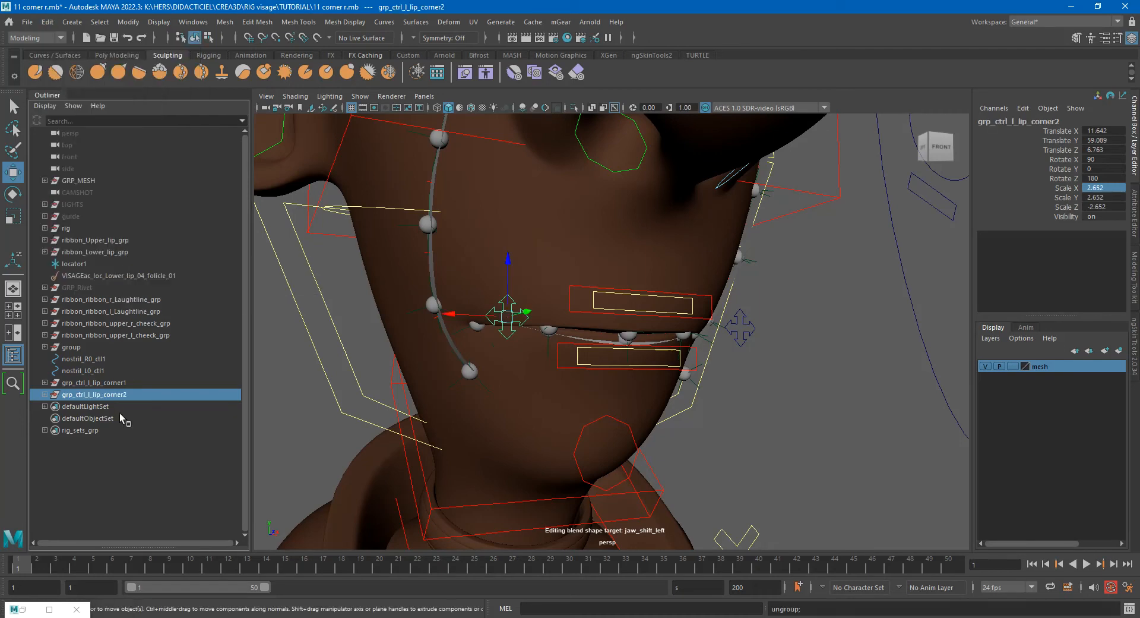
Rename the mirrored lip corner group as grp_ctrl_r_lip_corner.
double_click(113, 394)
click(130, 395)
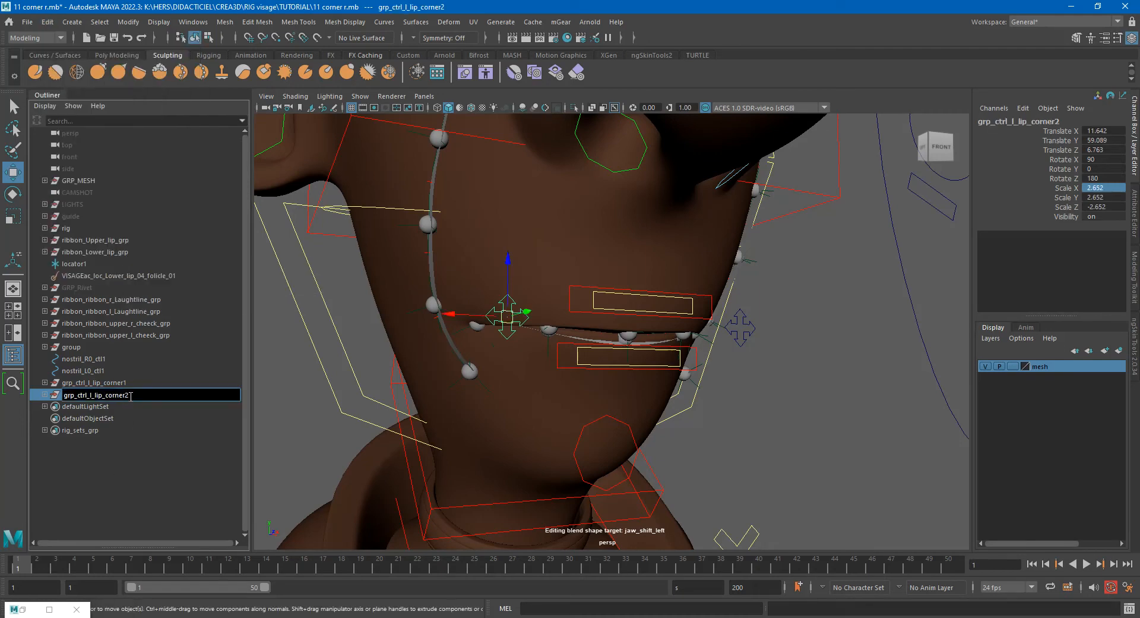
double_click(99, 399)
click(92, 397)
key(BackSpace)
text(r)
key(Return)
click(751, 408)
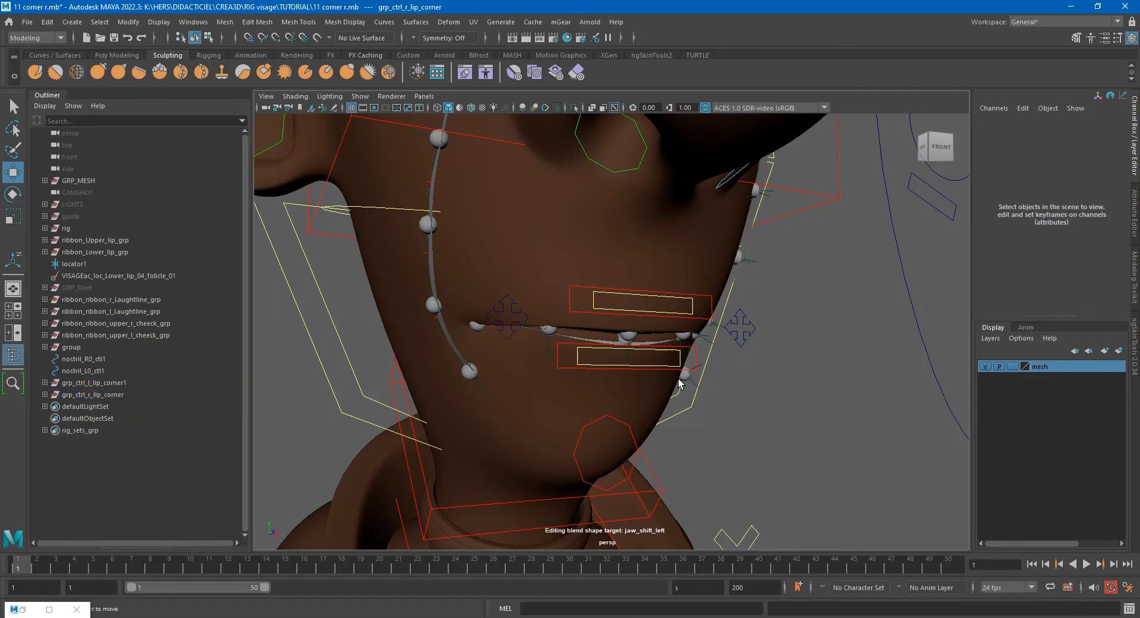
Rename the control curve inside the mirrored group as ctrl_r_lip_corner.
click(509, 336)
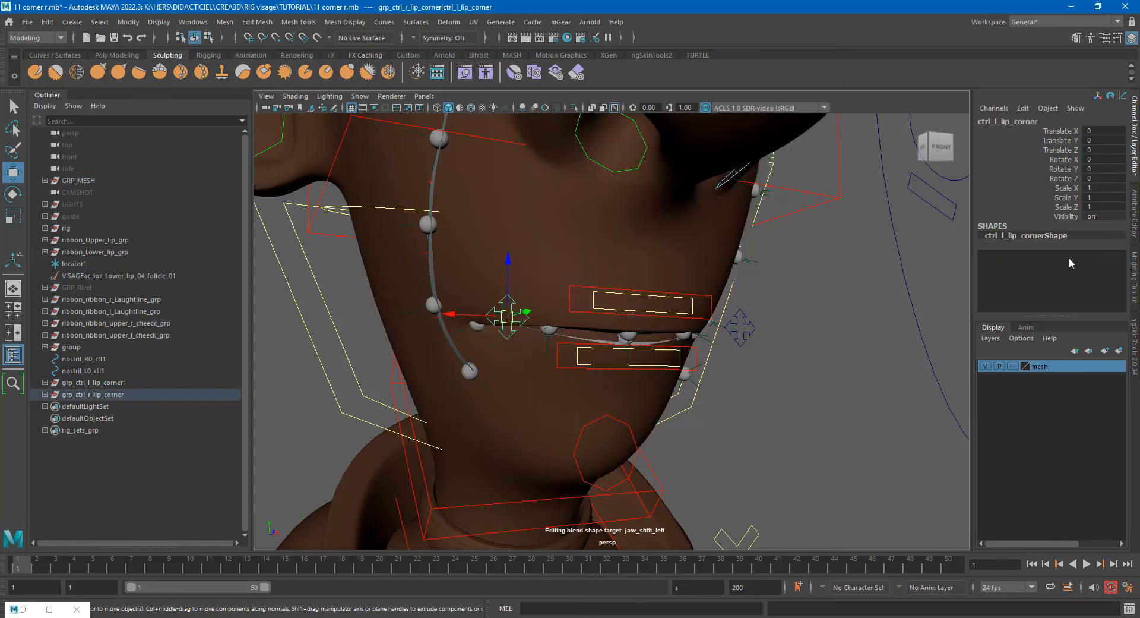
double_click(1002, 120)
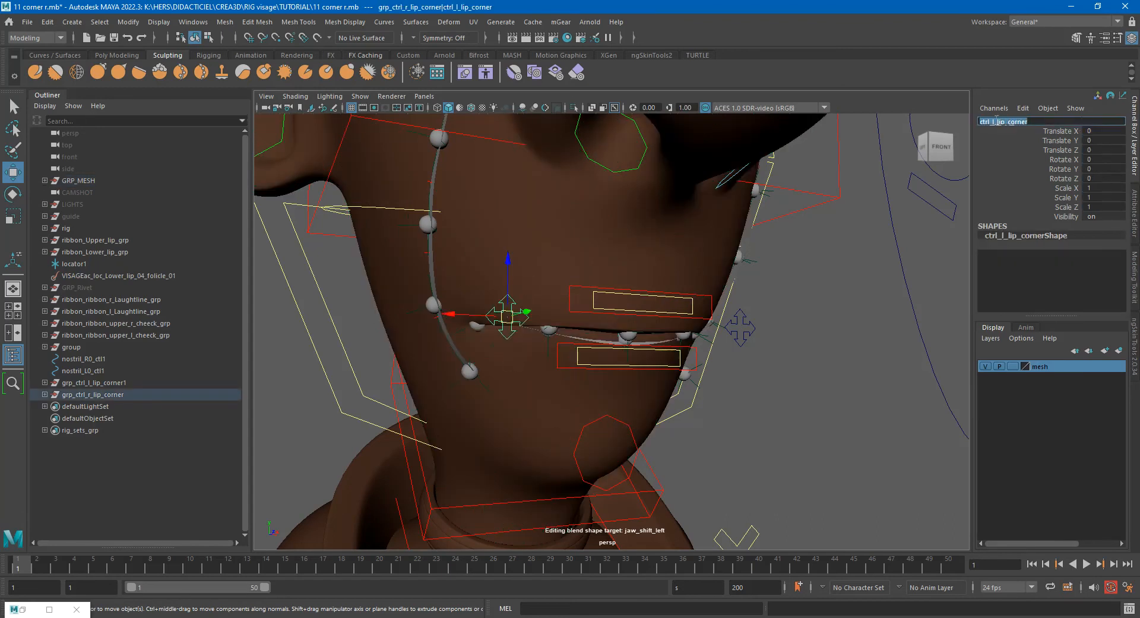
click(998, 121)
key(BackSpace)
key(Return)
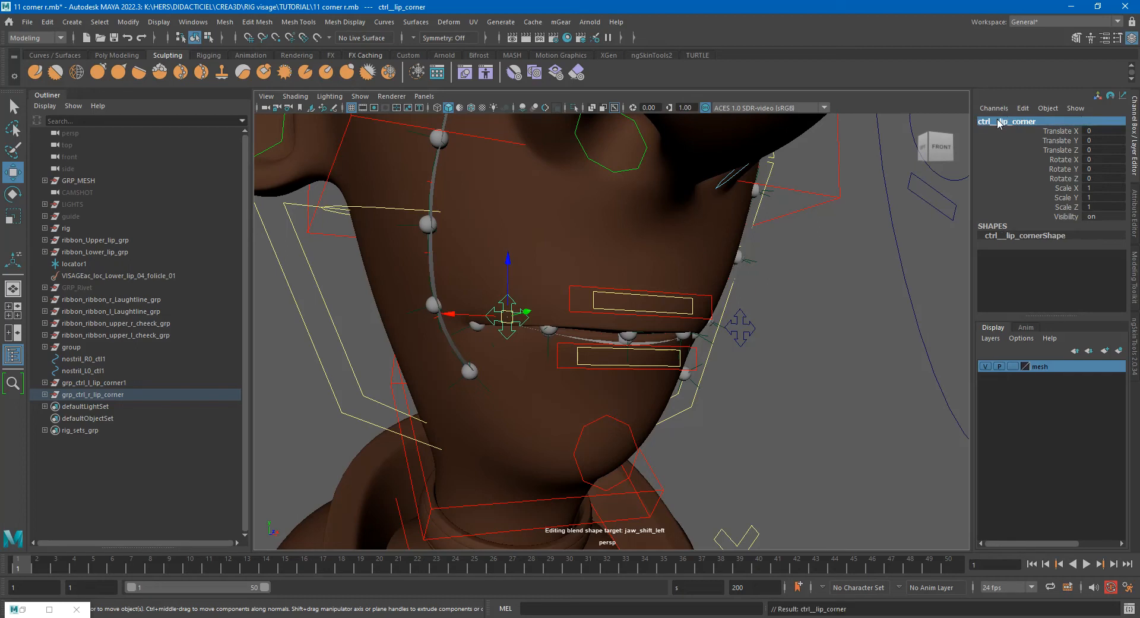
click(999, 122)
click(999, 122)
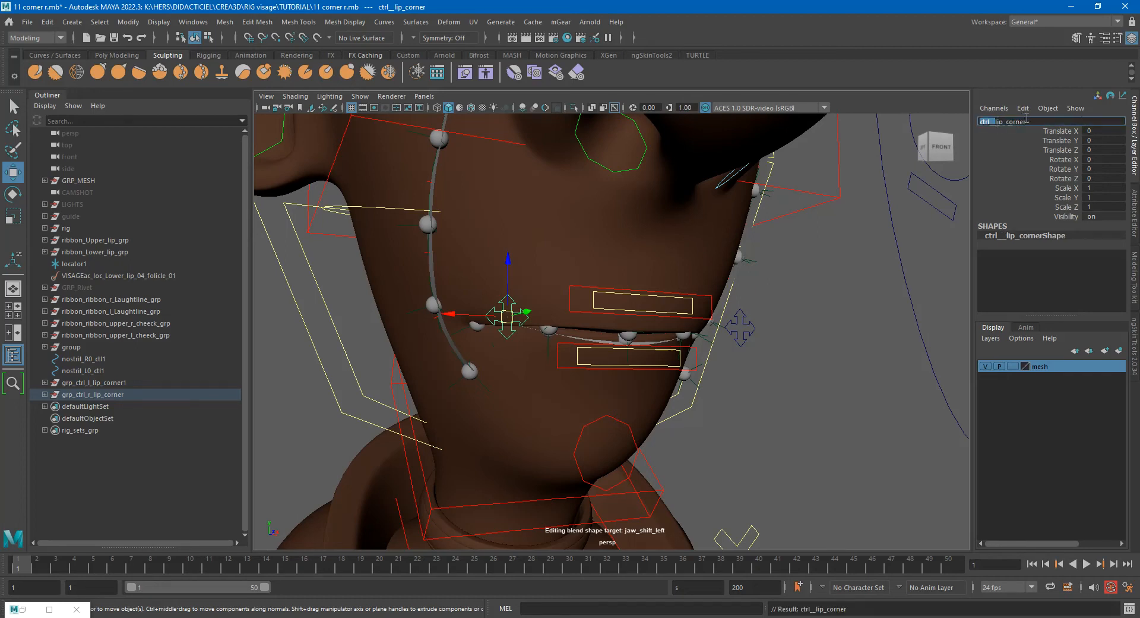
key(Left)
key(Return)
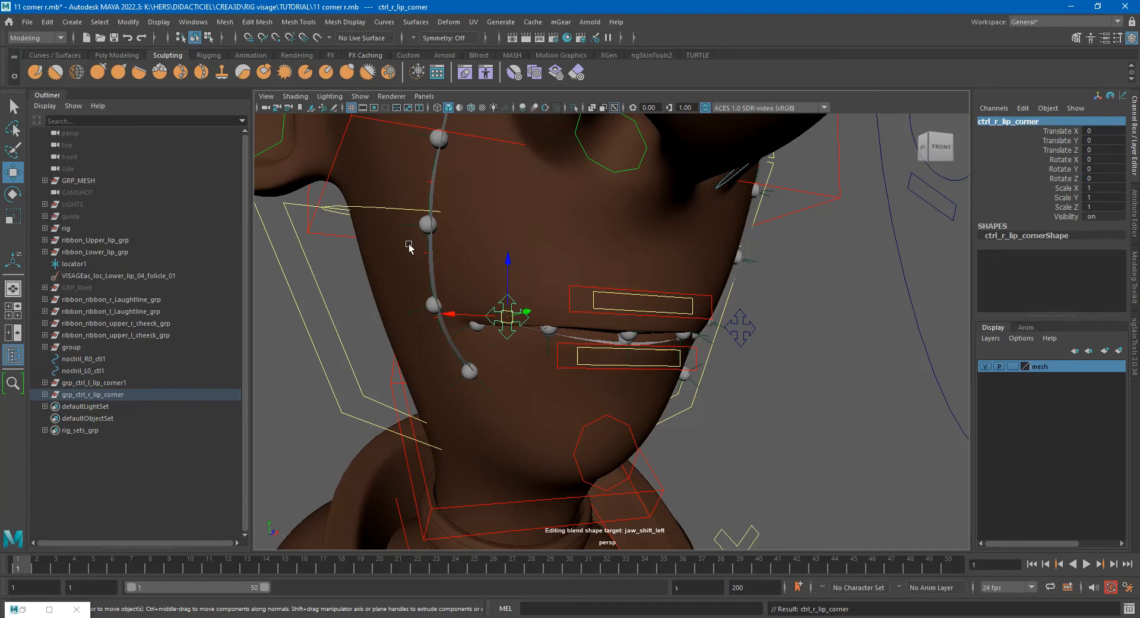
Set Rotate X of grp_ctrl_r_lip_corner to -90 and compare the axis directions of the left and right lip corner controls.
alt+middle_drag(507, 299, 525, 289)
click(754, 319)
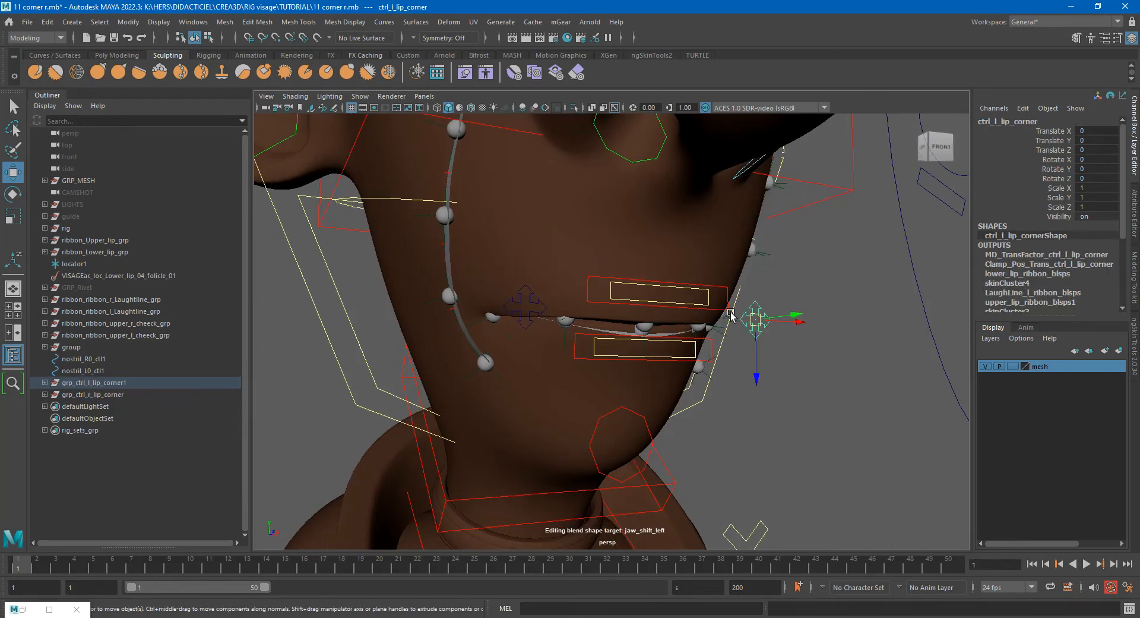
click(528, 290)
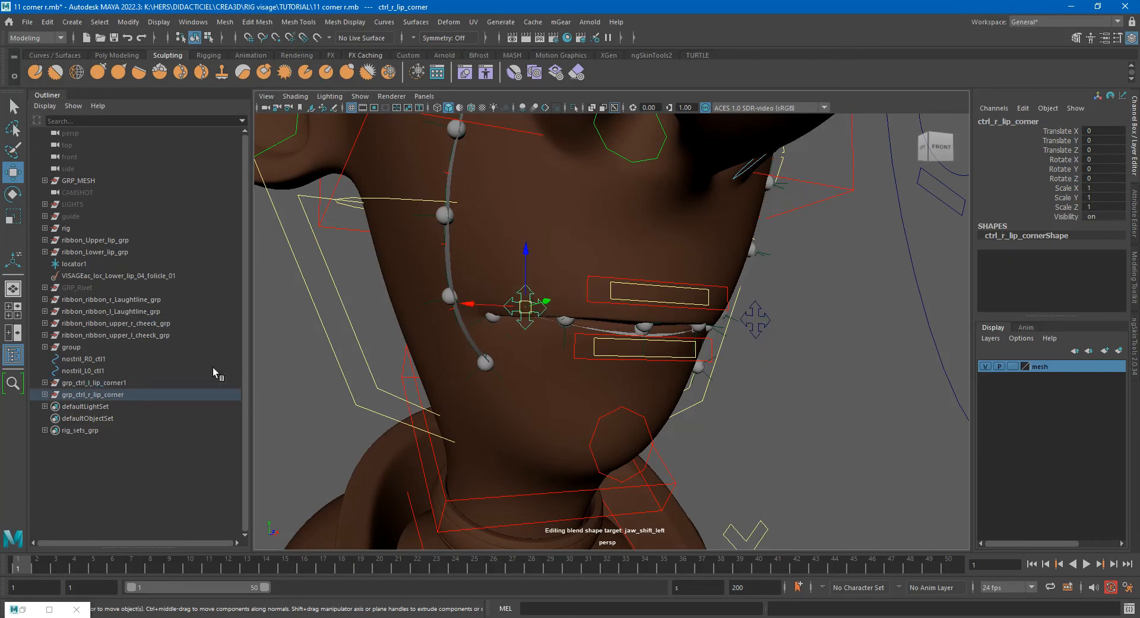
click(95, 394)
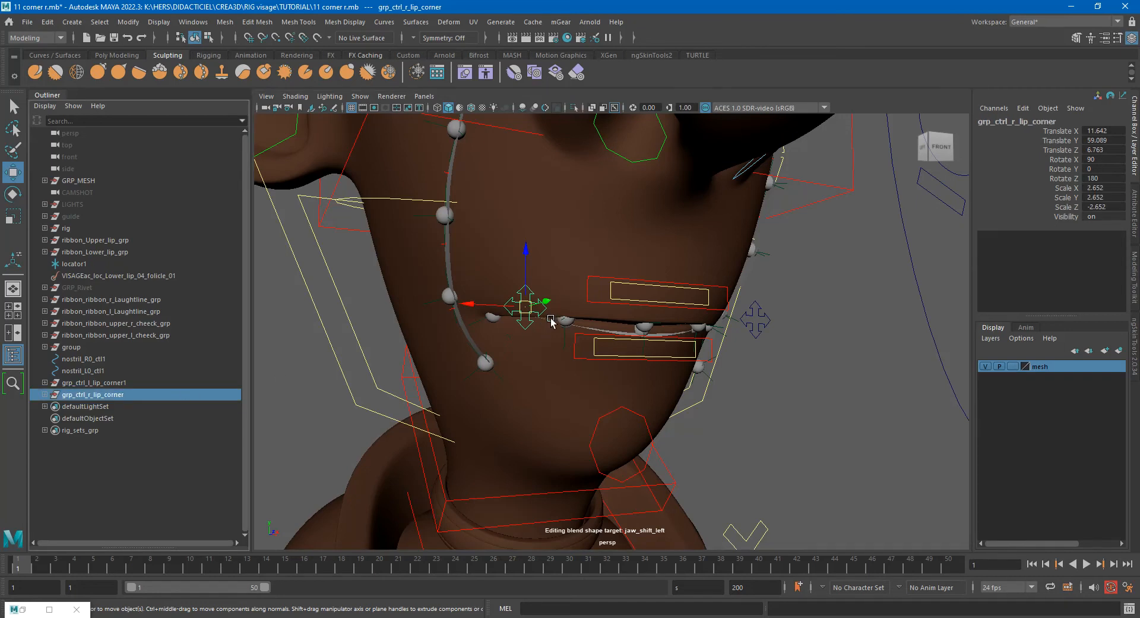
key(e)
drag(537, 261, 541, 351)
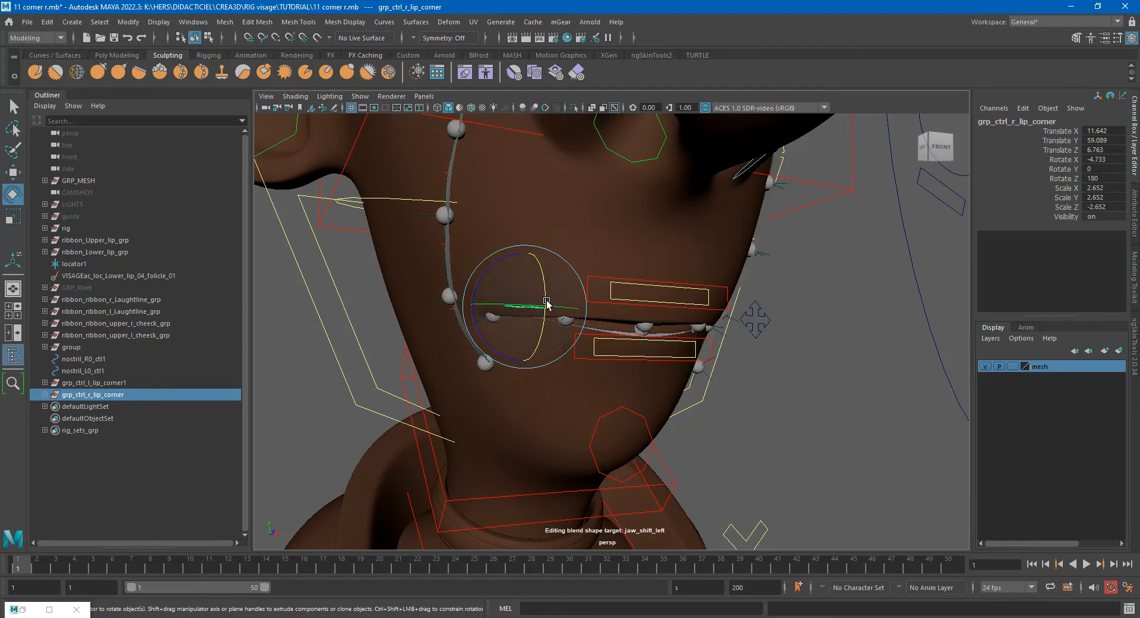
drag(542, 277, 539, 353)
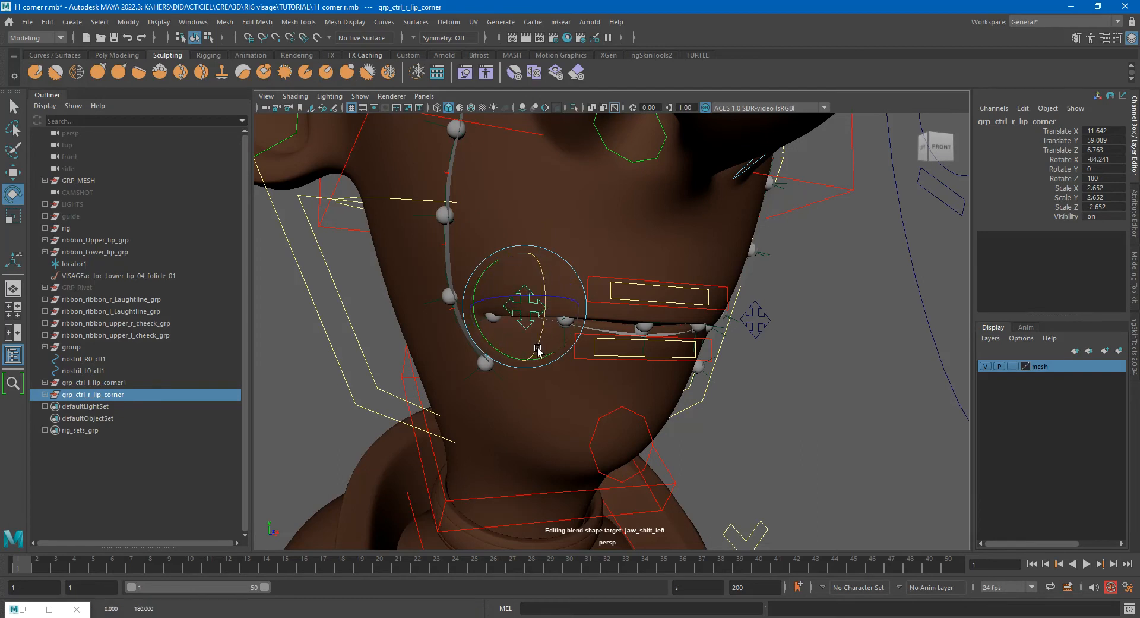
click(1117, 159)
text(-90)
key(Return)
click(785, 319)
click(761, 323)
key(w)
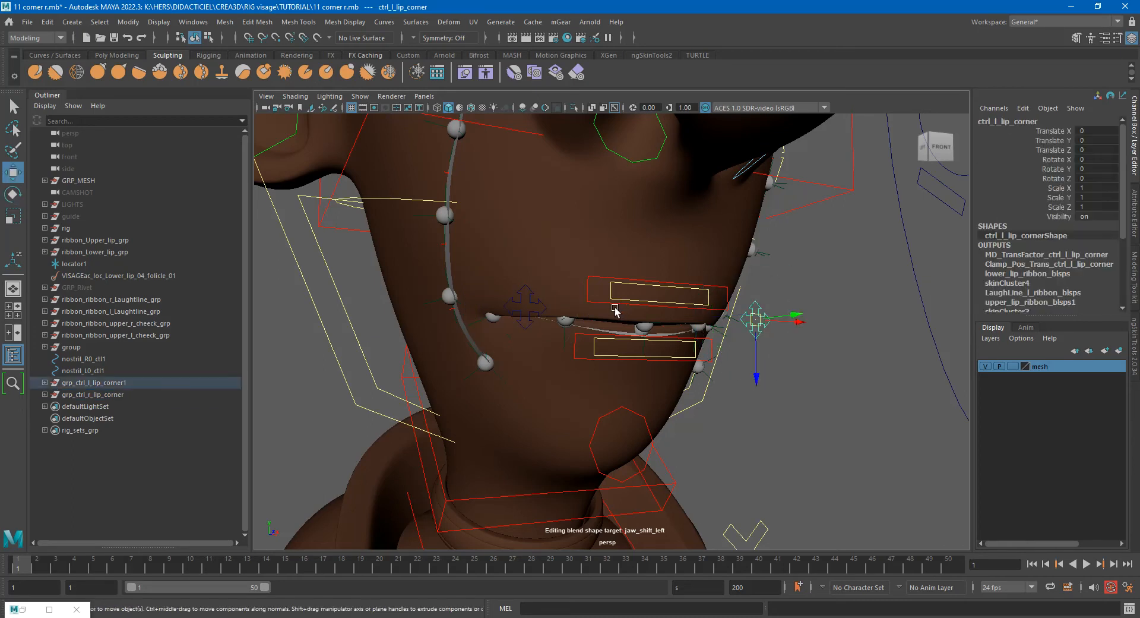
click(539, 309)
mouse_move(588, 352)
alt+mouse_down()
mouse_move(621, 364)
mouse_move(606, 364)
alt+mouse_up()
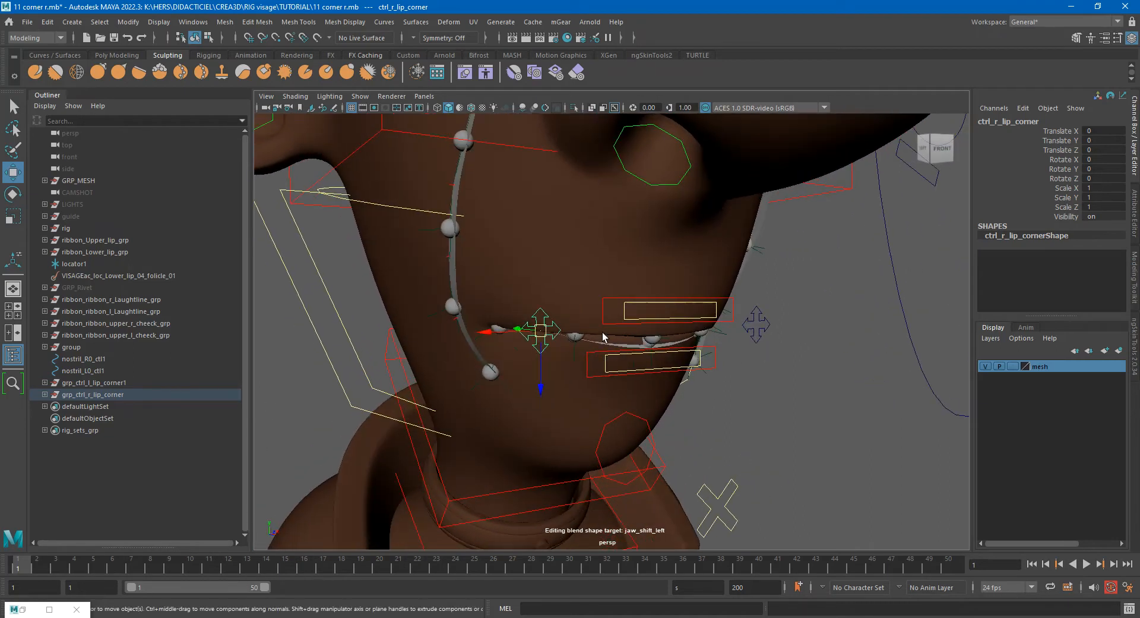
Bring up the Shape Editor and duplicate the corner_up, corner_down, corner_out and corner_in targets of lower_lip_ribbon_blsps.
click(50, 609)
drag(537, 5, 882, 111)
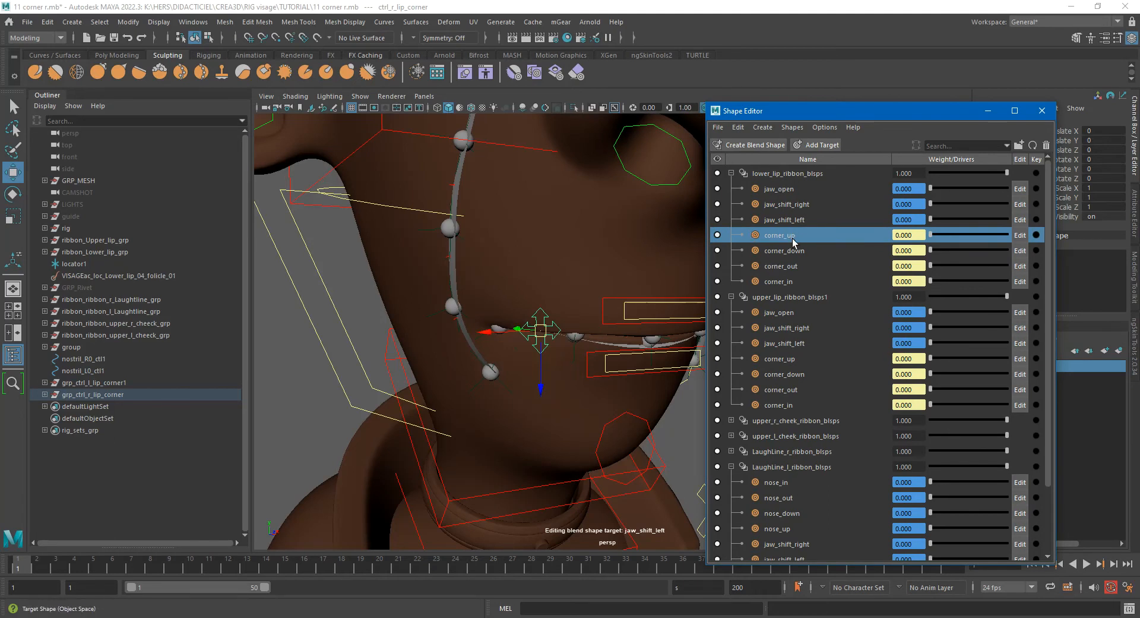
shift+click(779, 281)
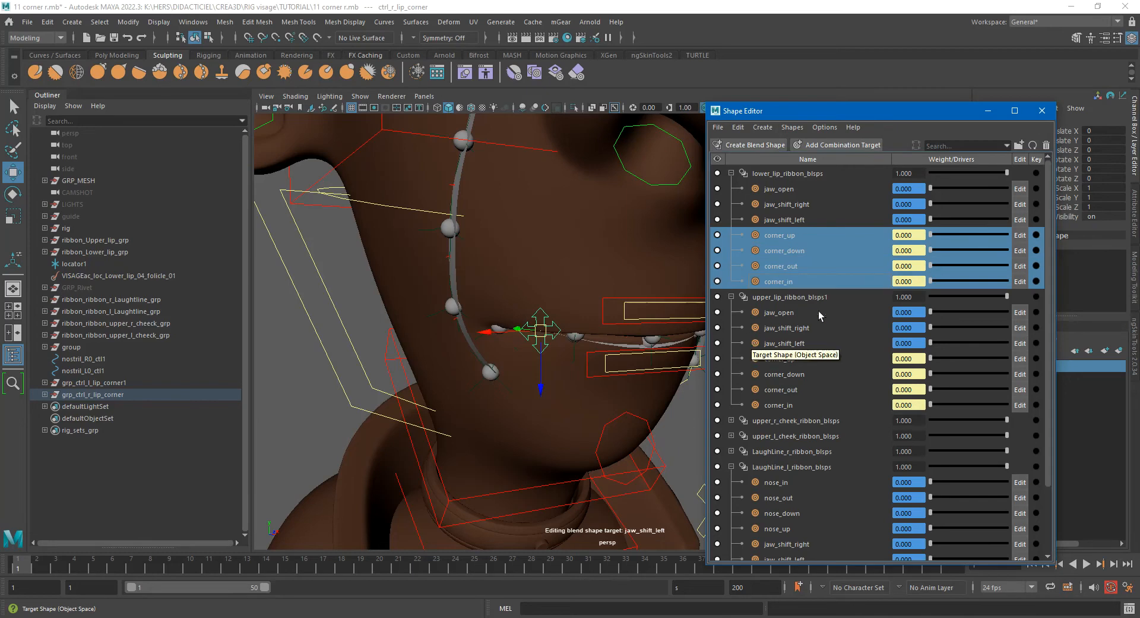
key(ctrl+d)
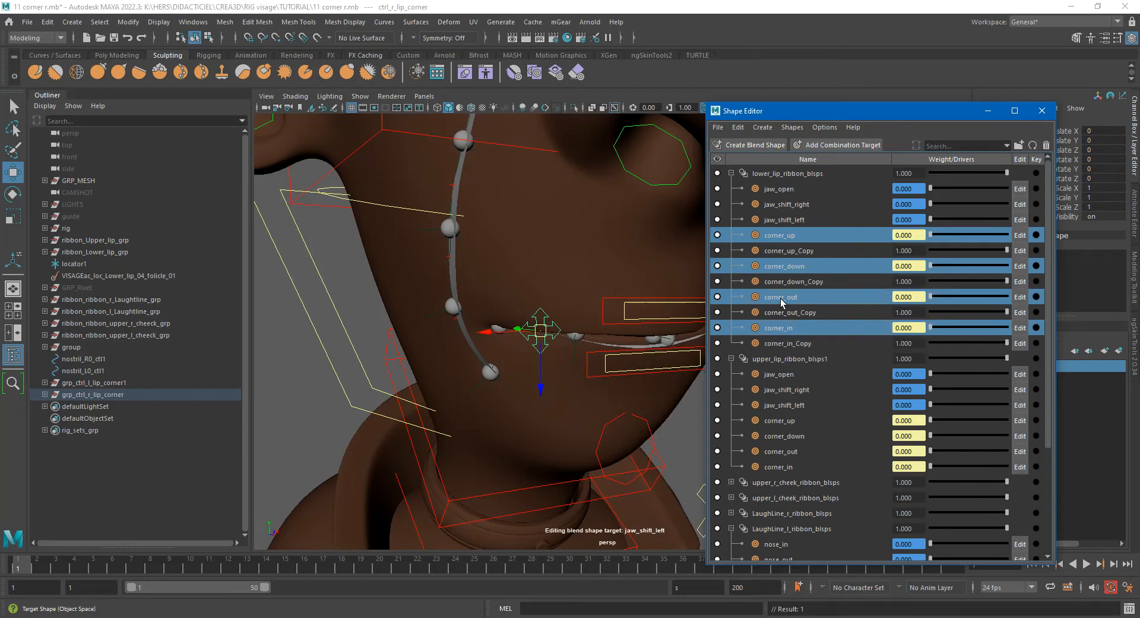
Reorder the lower lip targets so the four original corner shapes come first and their copies sit together below them.
drag(781, 302, 779, 319)
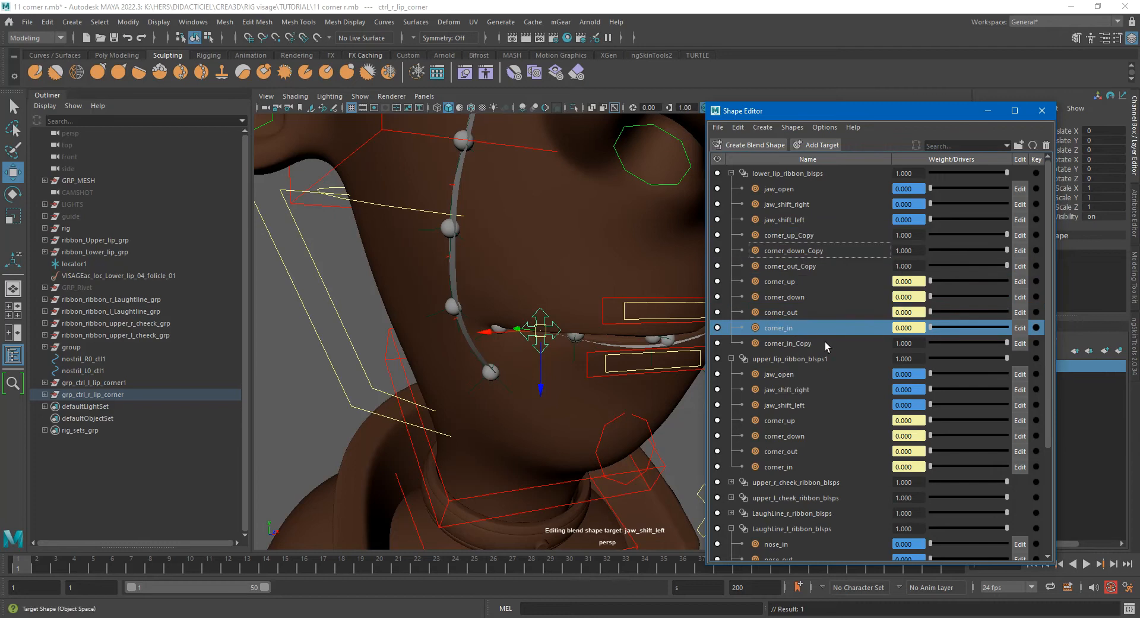
click(807, 254)
ctrl+click(805, 266)
ctrl+click(801, 235)
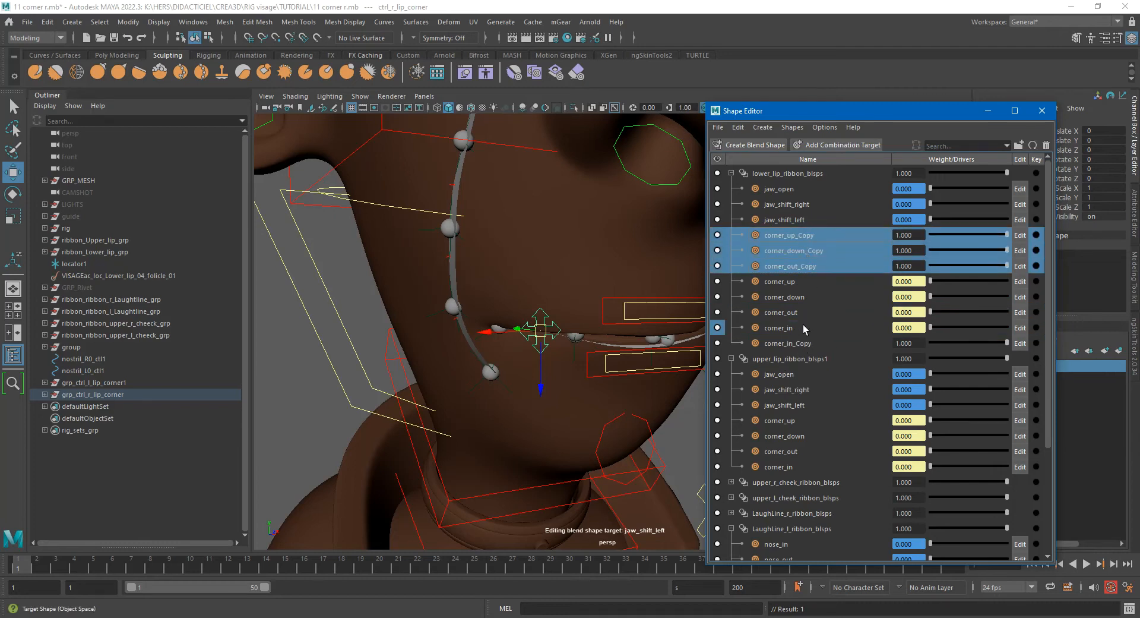
drag(799, 266, 818, 337)
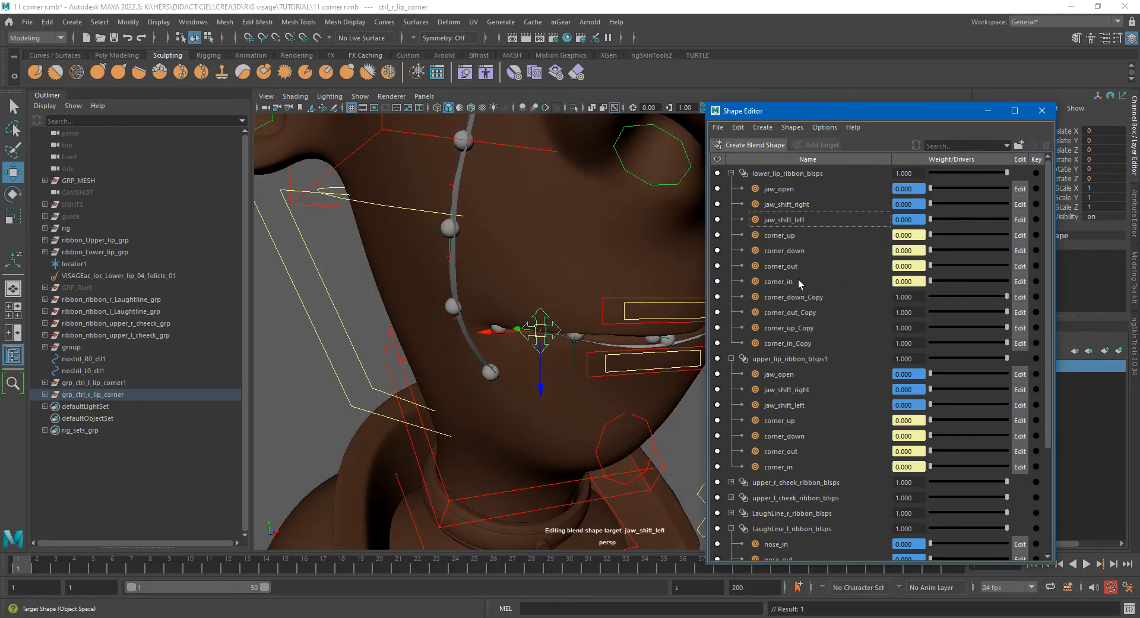
Rename the original lower lip targets corner_up and corner_down as l_corner_up and l_corner_down.
click(771, 236)
double_click(772, 236)
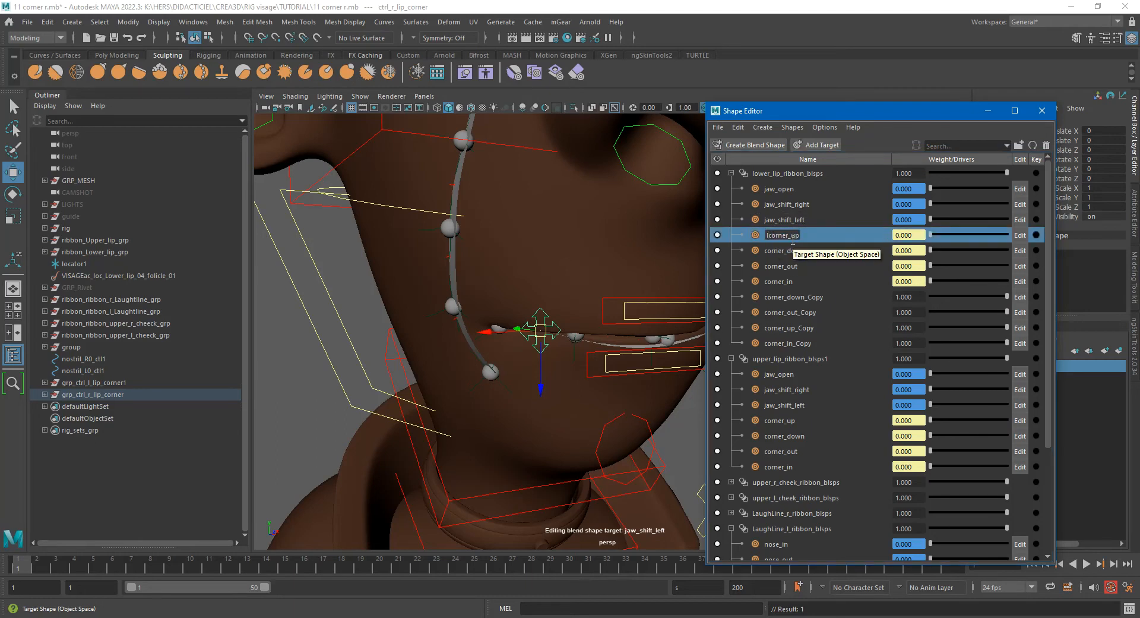
text(l_)
click(769, 250)
double_click(769, 251)
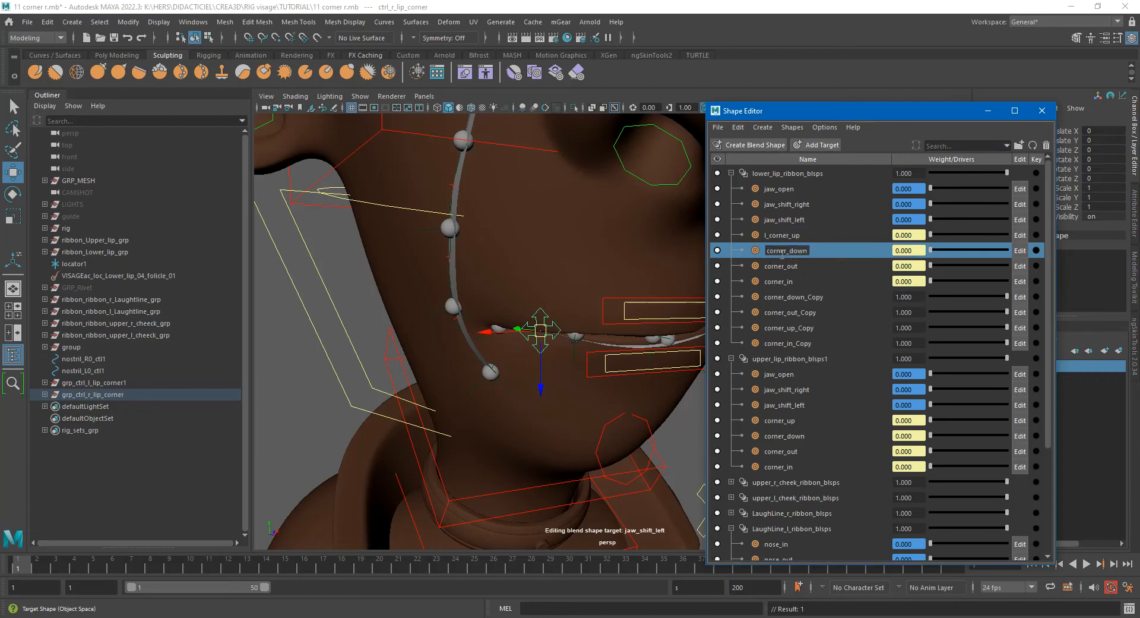
text(l_)
key(Return)
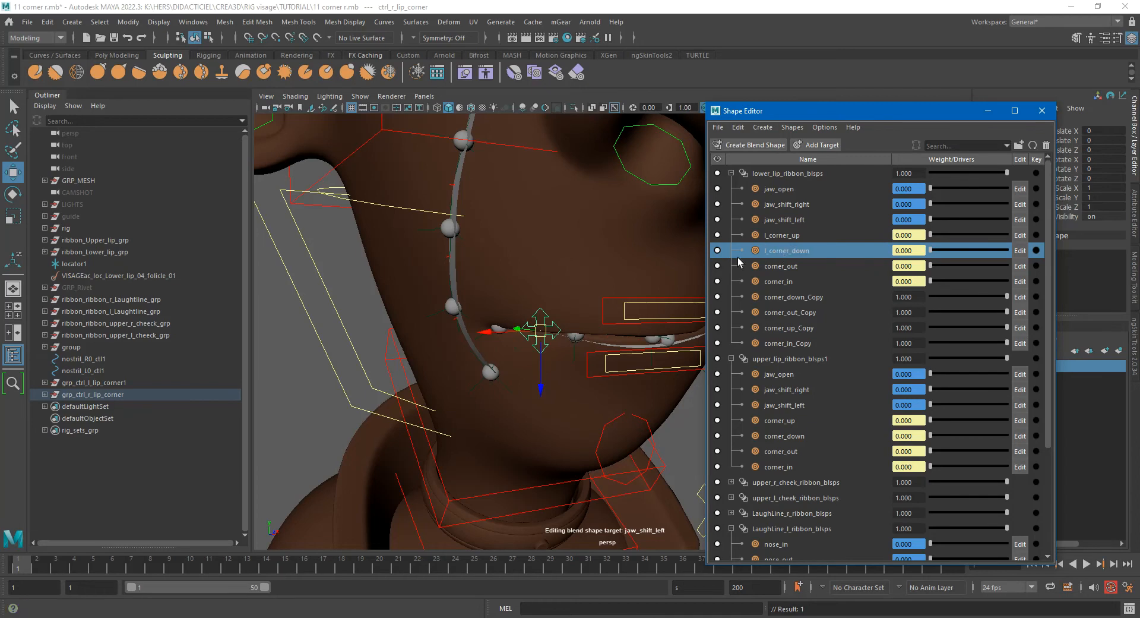
Rename the original lower lip targets corner_out and corner_in as l_corner_out and l_corner_in.
click(770, 269)
double_click(770, 268)
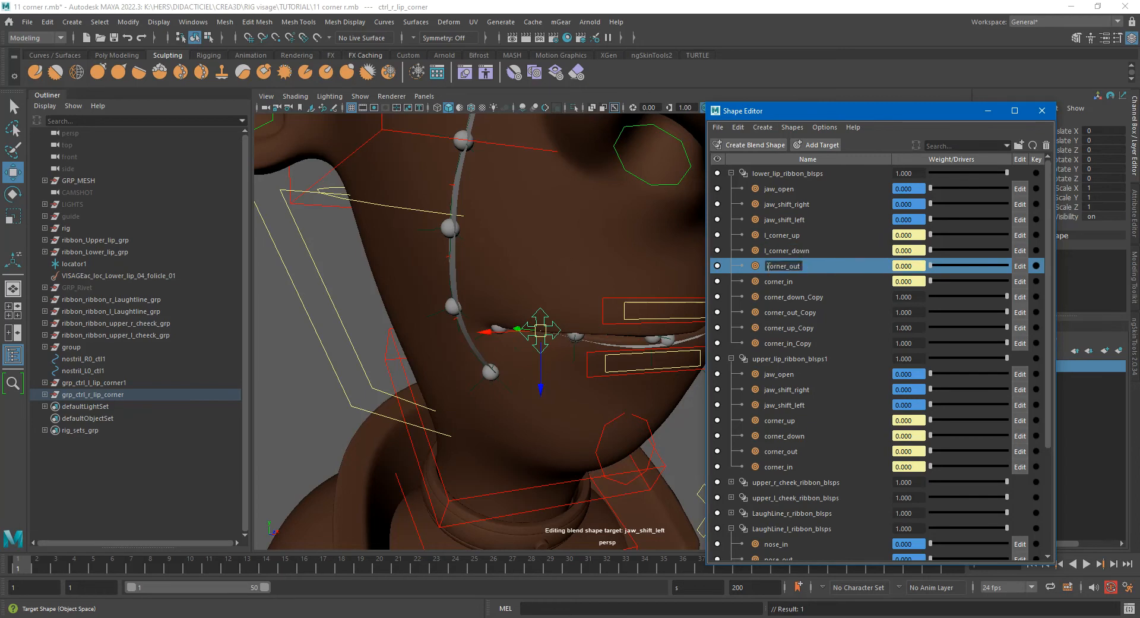
text(l_)
key(Return)
click(773, 282)
double_click(775, 281)
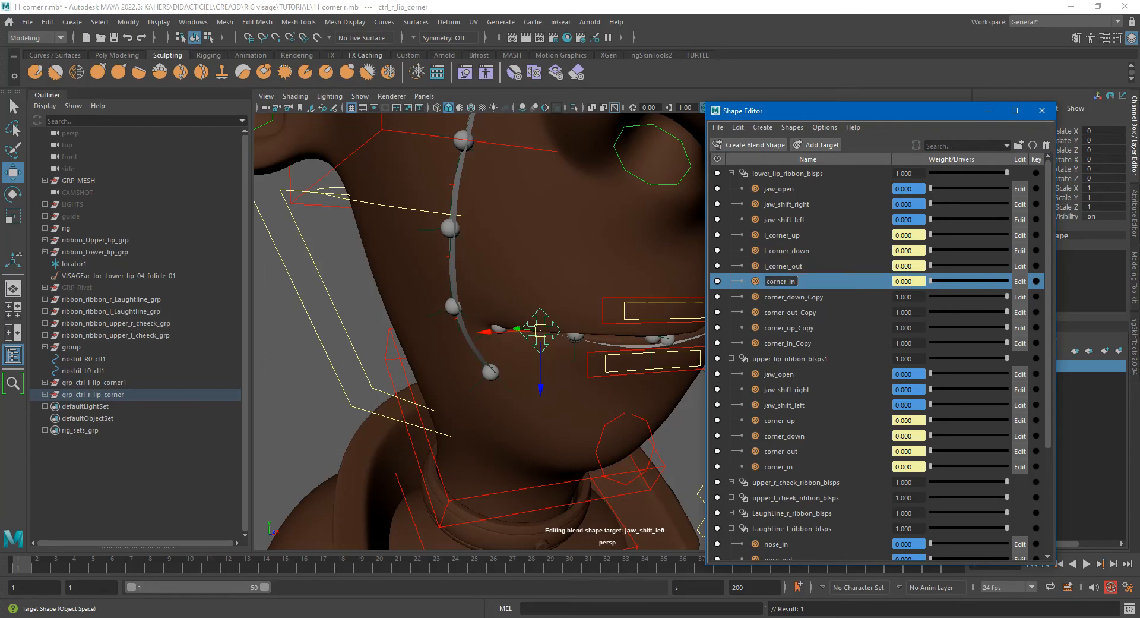
text(l_)
key(Return)
Add the prefix r_ to the copied lower lip targets corner_down_Copy and corner_out_Copy.
click(775, 298)
double_click(775, 298)
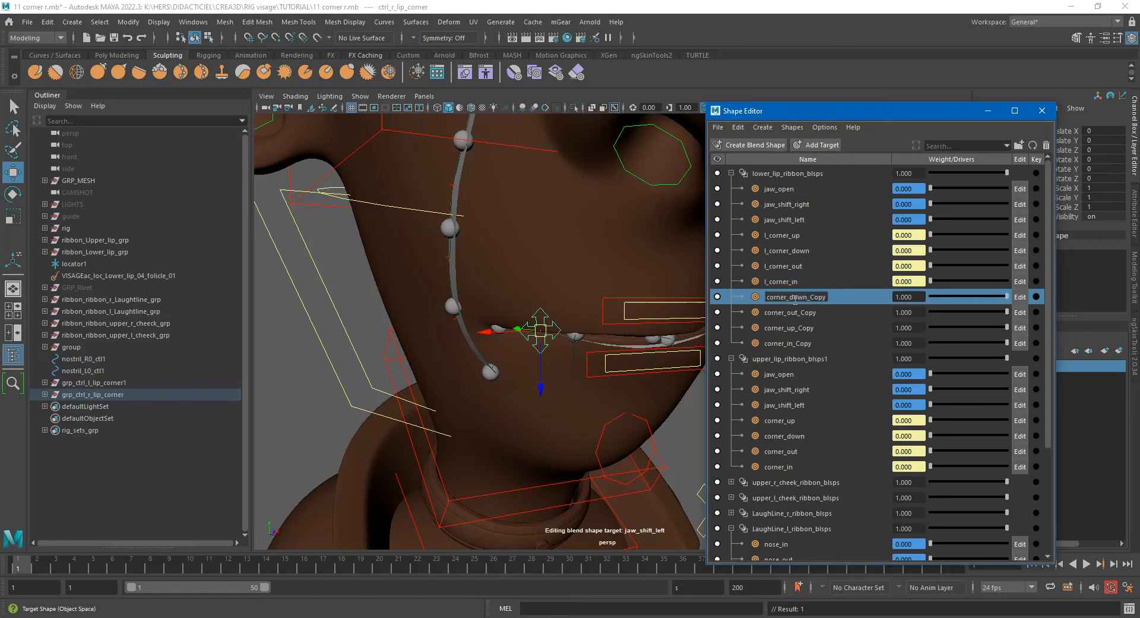
text(r_)
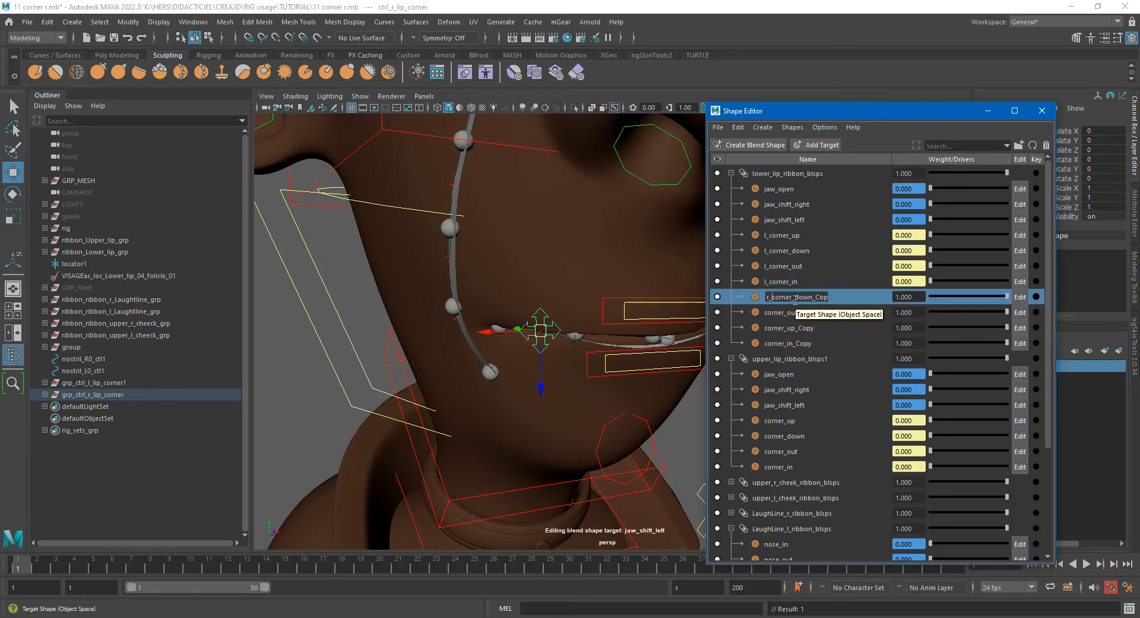
key(Return)
click(784, 311)
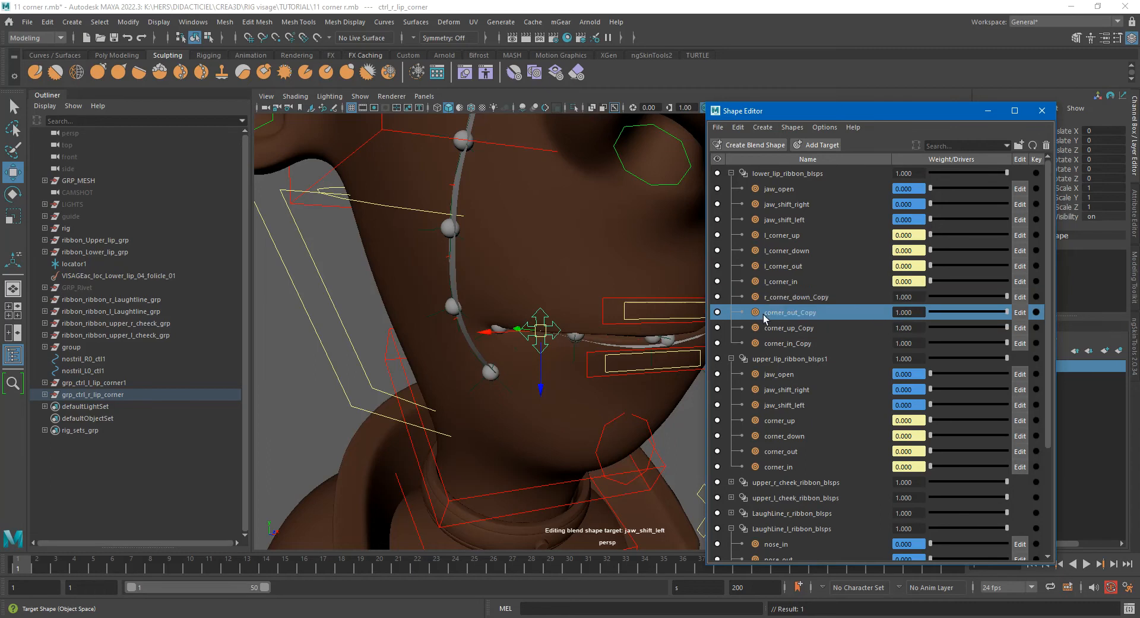
double_click(784, 312)
text(r_)
Add the prefix r_ to the corner_up_Copy target and rename corner_in_Copy as r_corner_in.
click(793, 326)
double_click(793, 327)
click(792, 328)
text(r_)
key(Return)
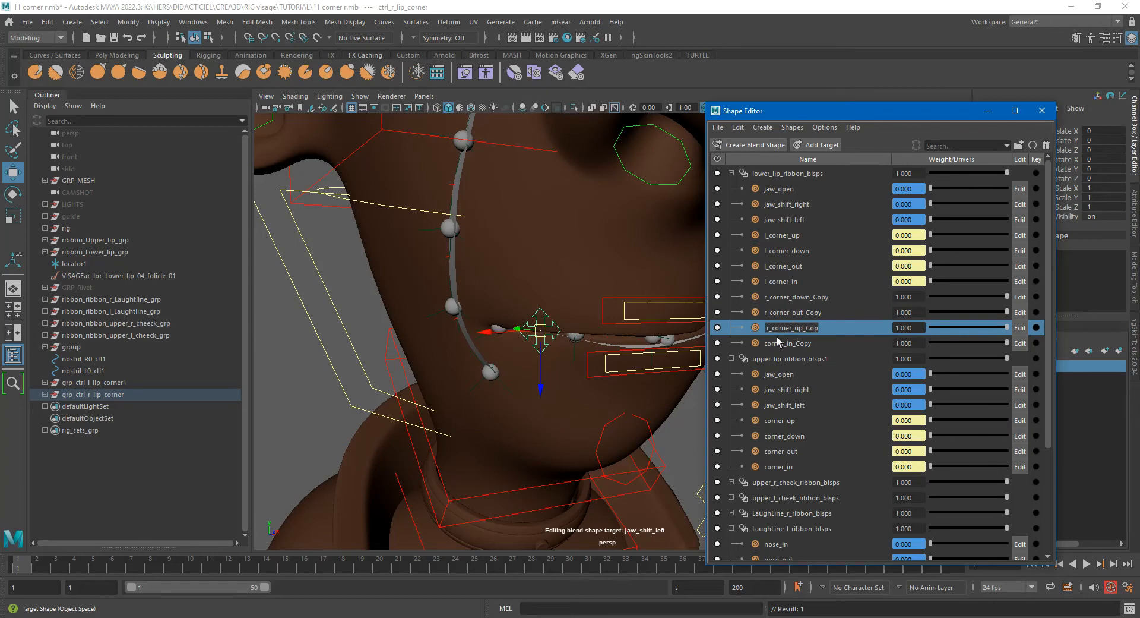
double_click(774, 344)
click(797, 344)
text(r_)
drag(803, 342, 843, 351)
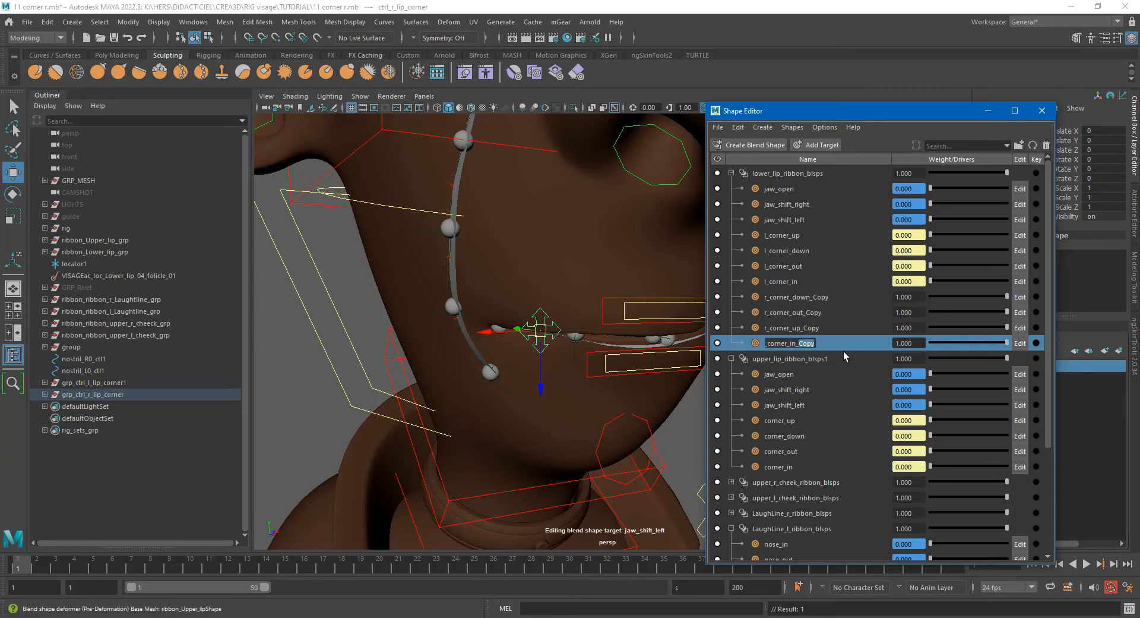
key(BackSpace)
Remove the _Copy suffix from the three remaining copied targets, naming them r_corner_up, r_corner_out and r_corner_down.
double_click(809, 327)
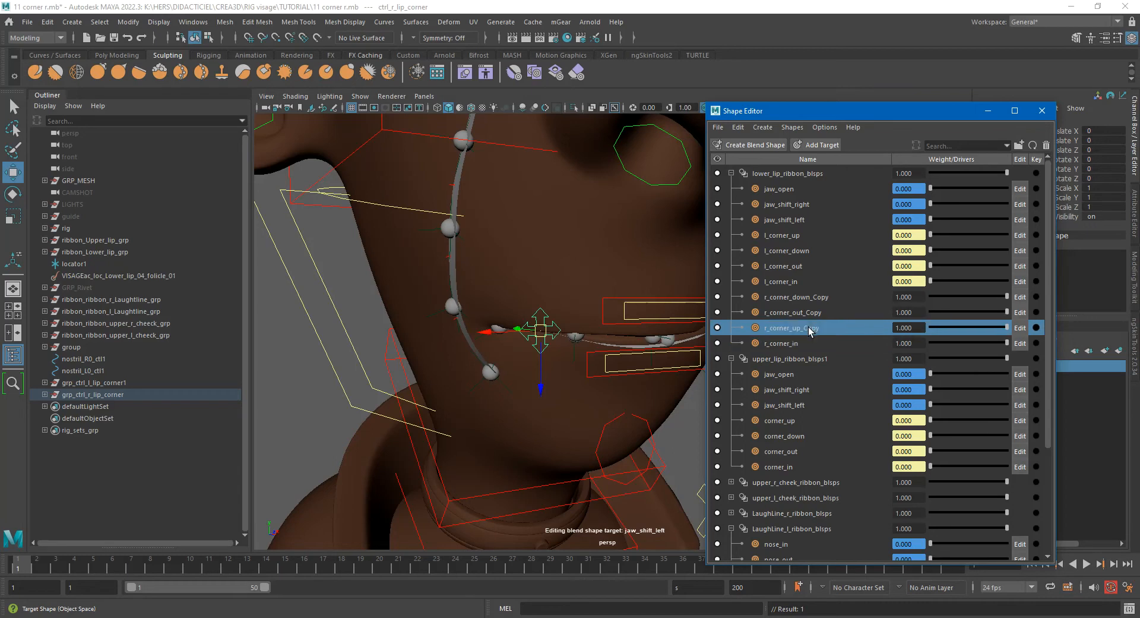
drag(805, 328, 857, 299)
key(BackSpace)
key(Return)
double_click(823, 313)
key(BackSpace)
key(Return)
double_click(814, 297)
key(Return)
double_click(823, 300)
key(BackSpace)
key(Return)
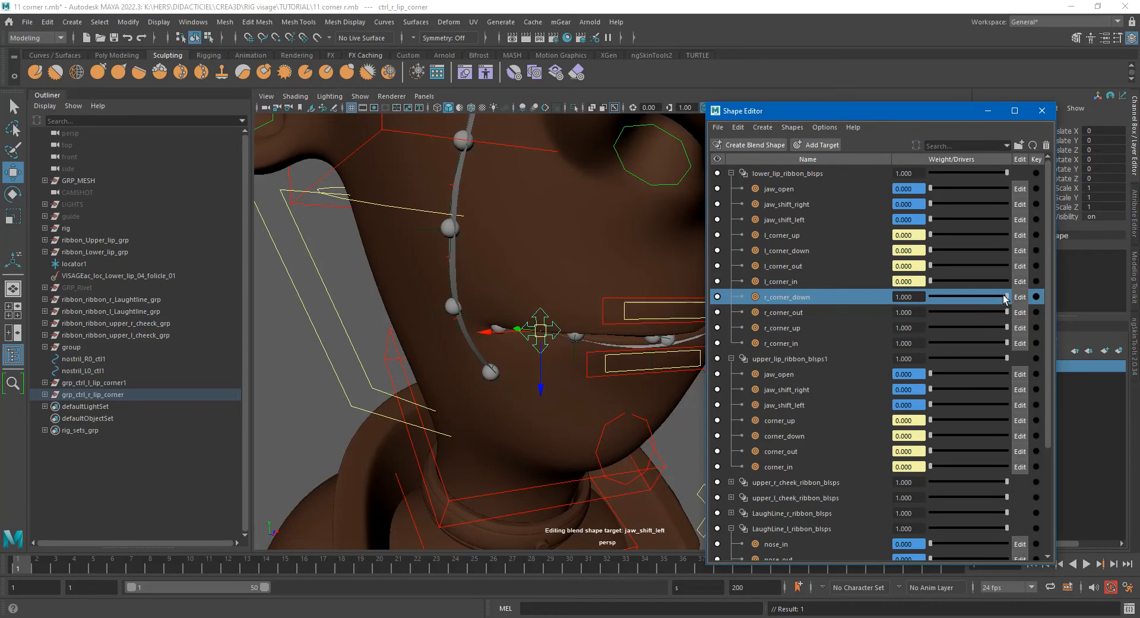
Set the weights of r_corner_down, r_corner_out, r_corner_up and r_corner_in in lower_lip_ribbon_blsps to 0.
drag(1005, 298, 919, 305)
drag(1000, 312, 908, 315)
drag(1003, 325, 891, 333)
alt+drag(623, 334, 558, 329)
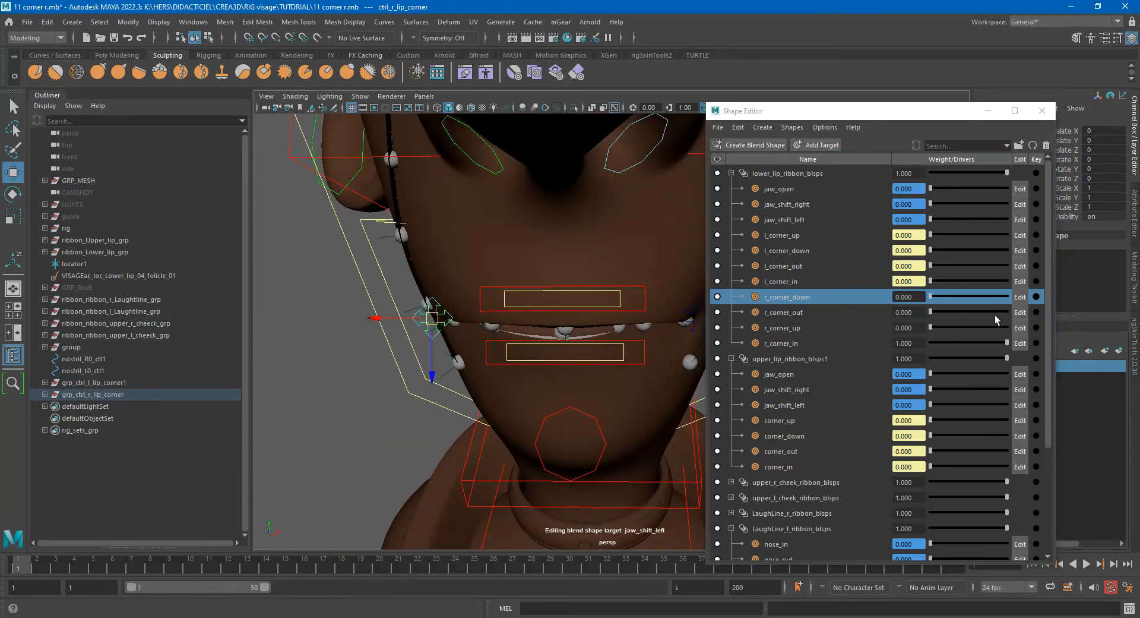
drag(1006, 342, 922, 344)
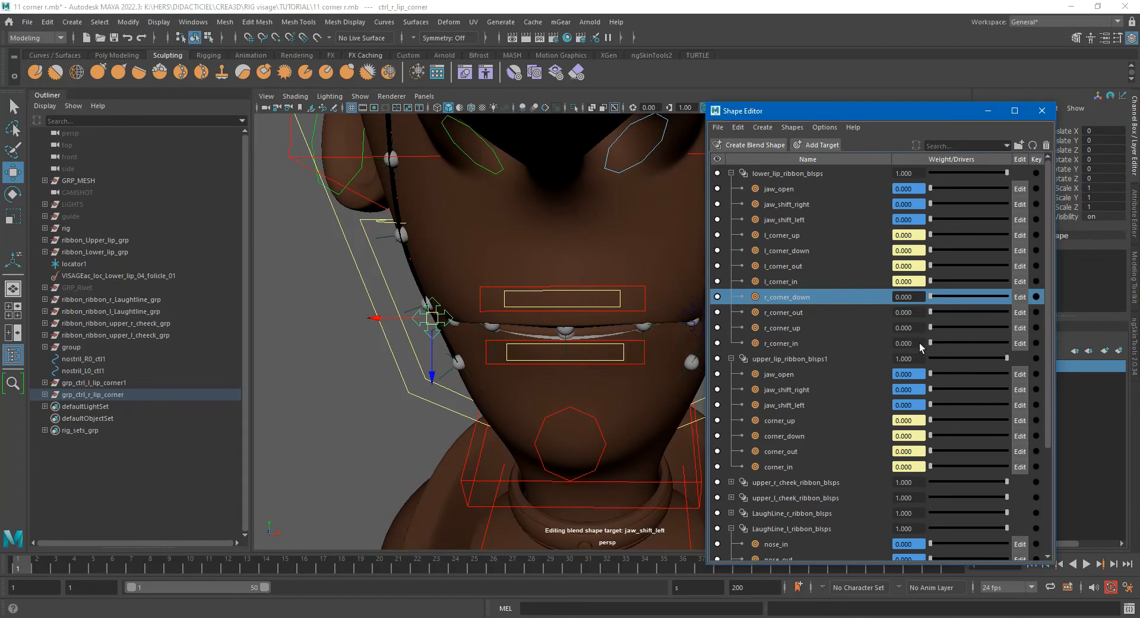
Rebuild the four r_corner targets of lower_lip_ribbon_blsps as editable scene geometry.
shift+click(804, 342)
right_click(790, 311)
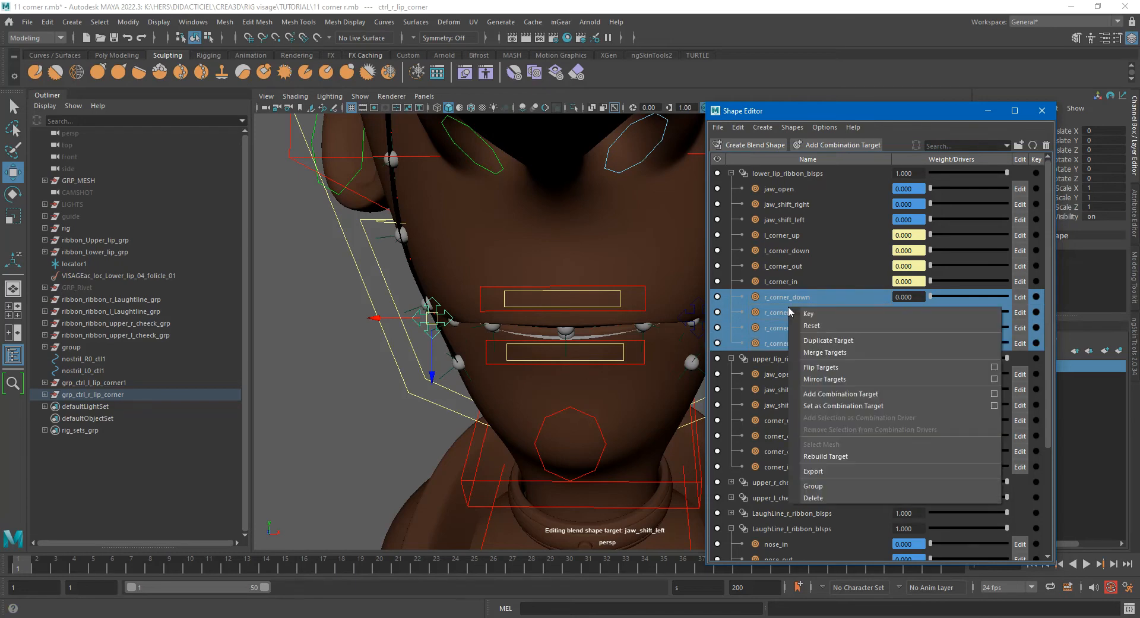
click(828, 456)
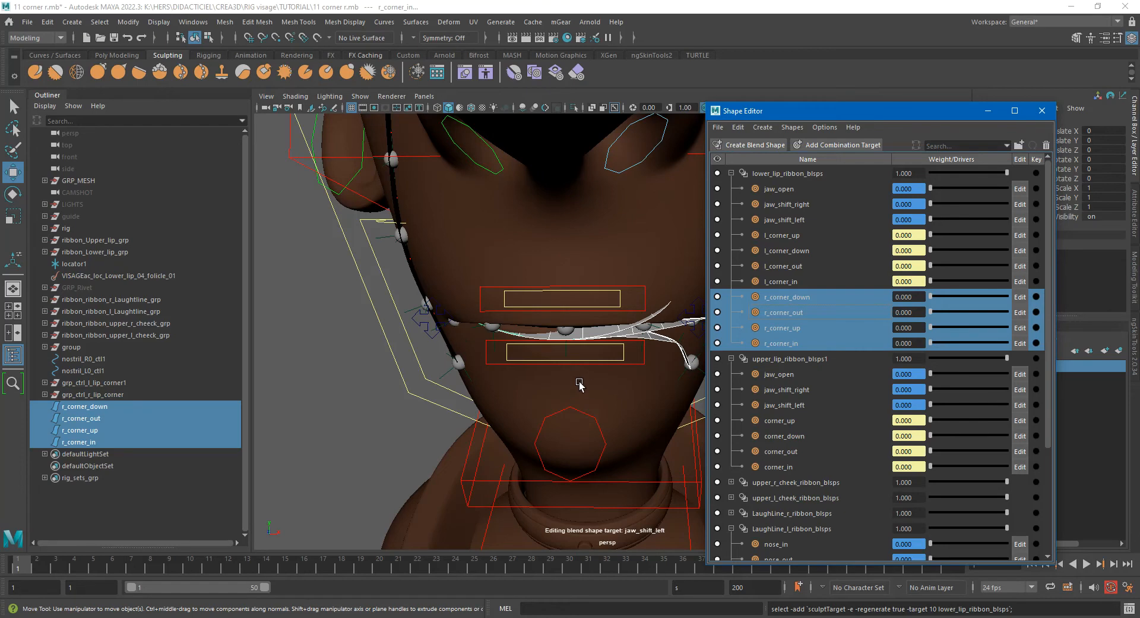
Mirror the four rebuilt lower lip shapes with a Scale X of -1 and freeze their transformations.
click(1111, 188)
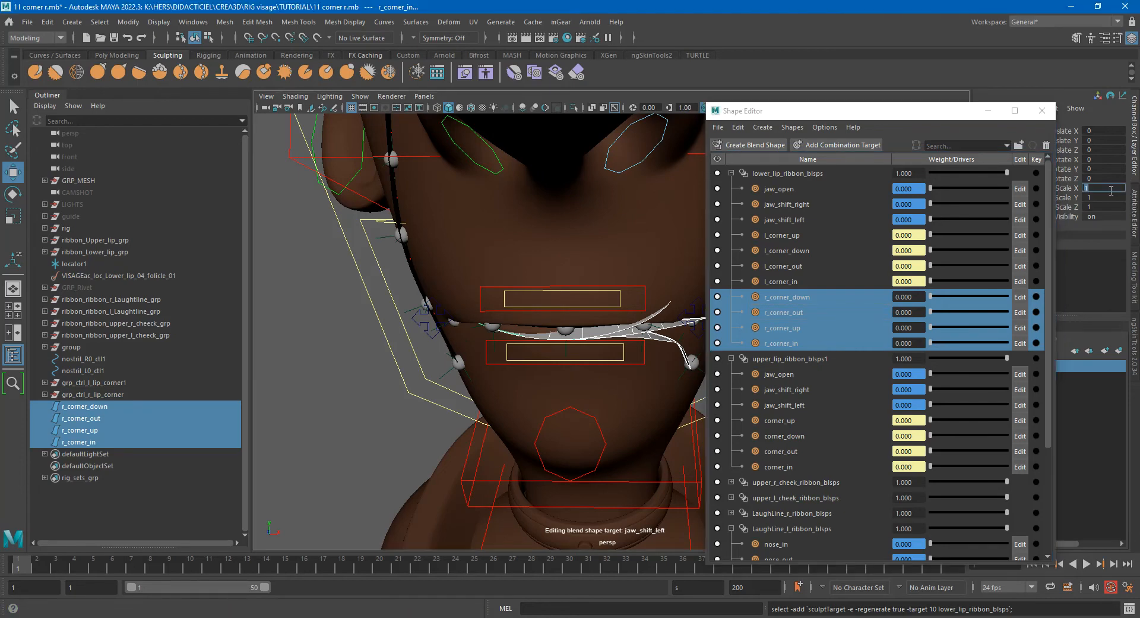
text(-)
key(Return)
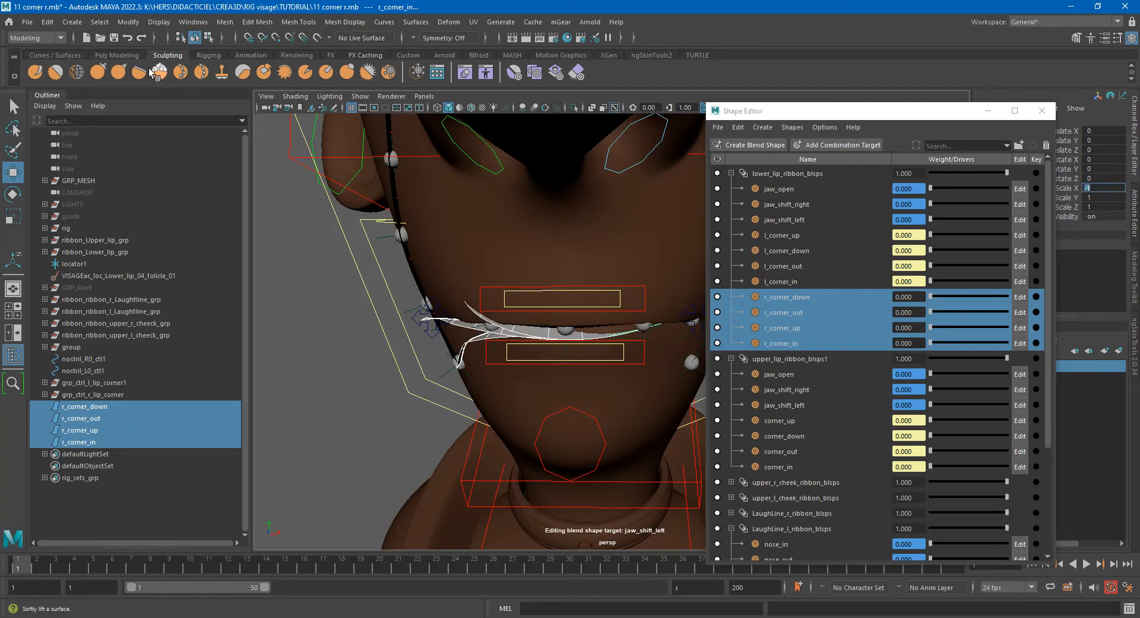
click(128, 22)
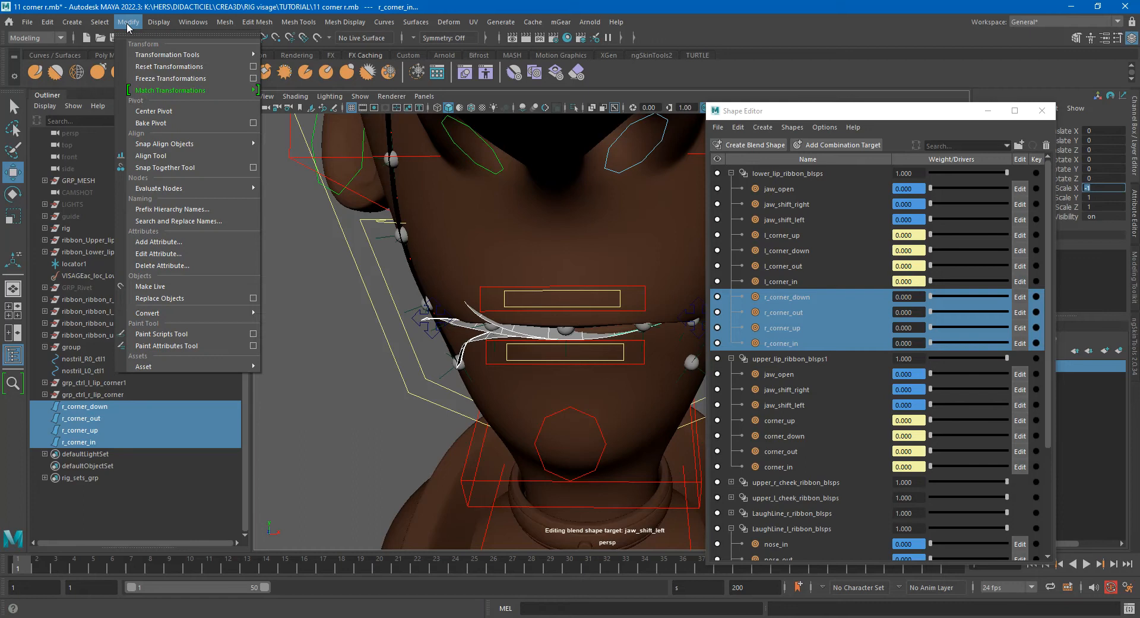
click(169, 78)
alt+drag(425, 342, 560, 354)
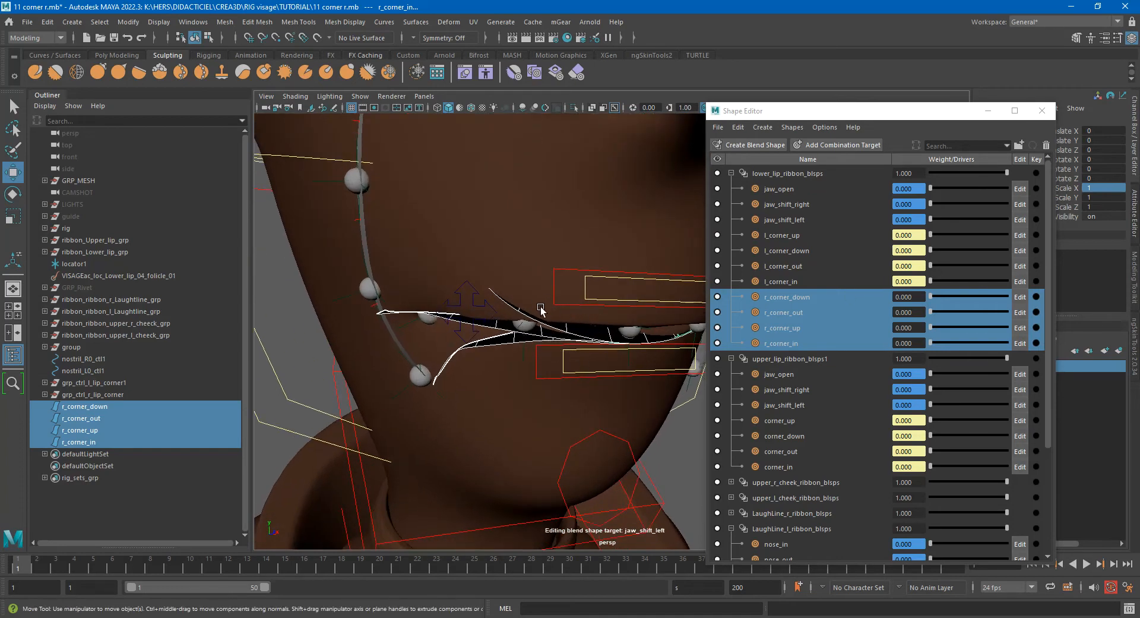
alt+drag(552, 347, 521, 362)
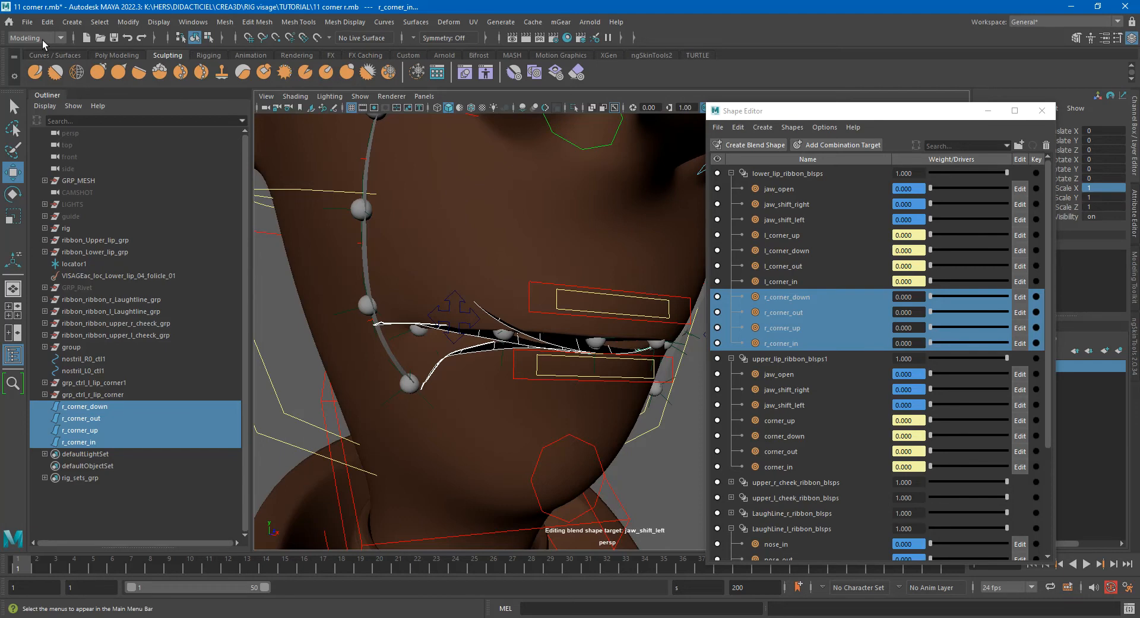
Reverse the surface direction of the four mirrored lower lip shapes.
click(416, 22)
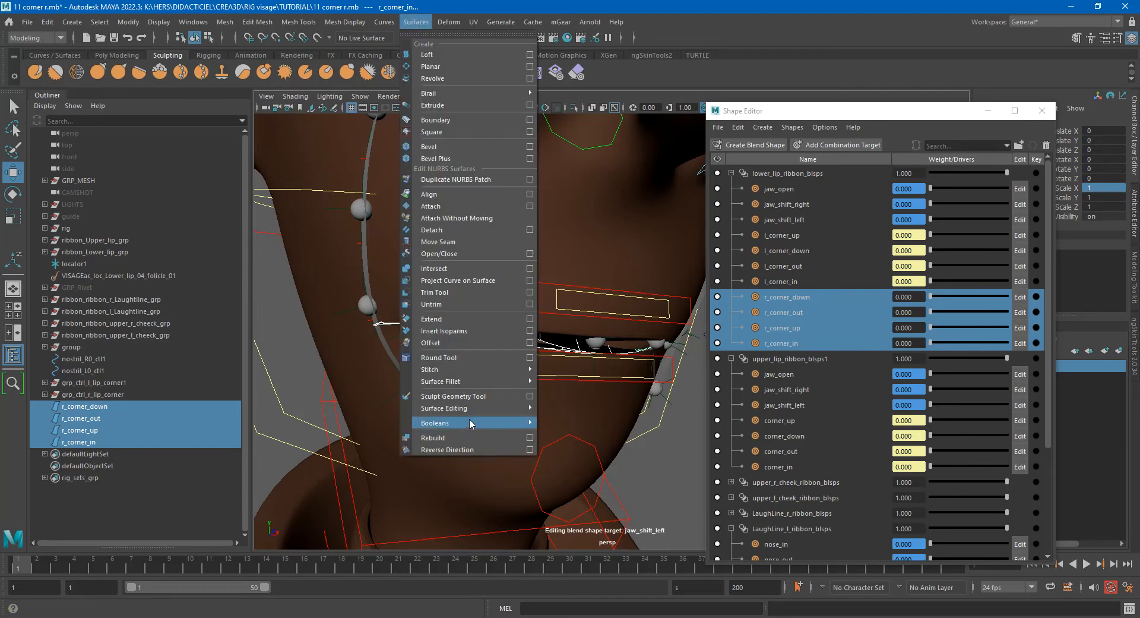
click(467, 451)
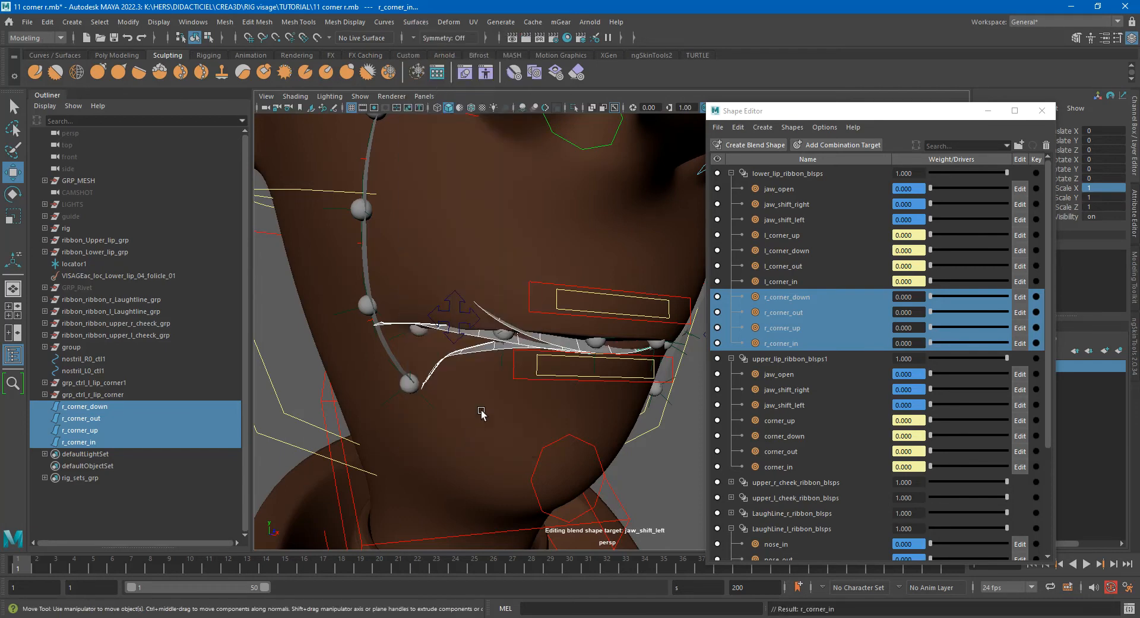
alt+drag(575, 275, 540, 237)
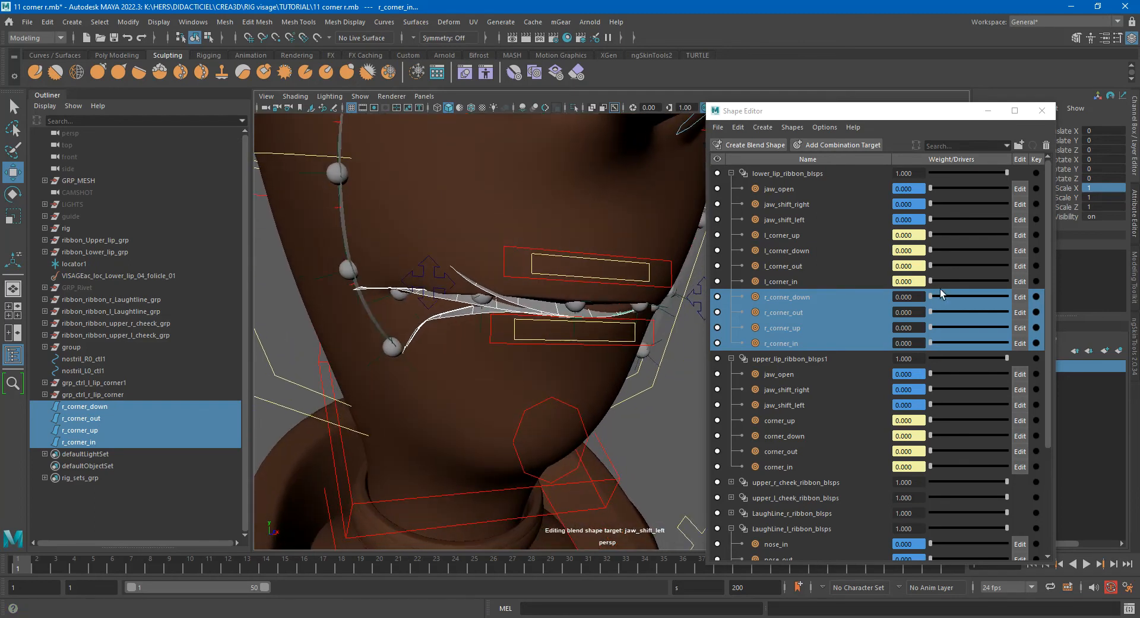
Delete the four rebuilt shapes r_corner_down, r_corner_out, r_corner_up and r_corner_in from the scene.
click(835, 299)
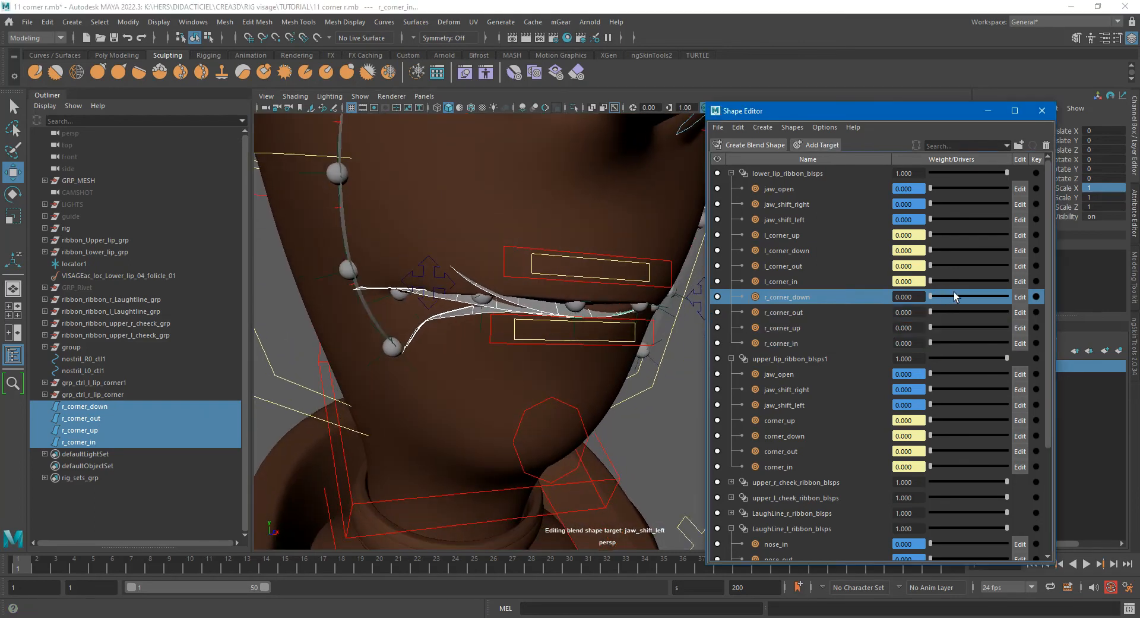
mouse_move(932, 300)
mouse_down()
mouse_move(1029, 302)
mouse_move(928, 297)
mouse_up()
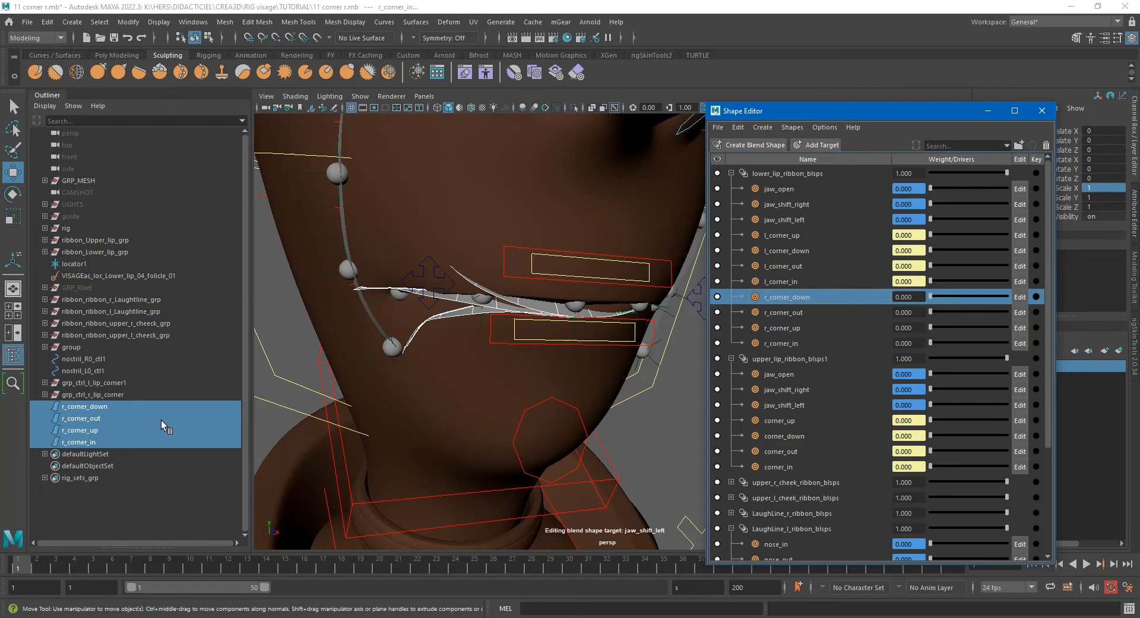
click(110, 408)
shift+click(115, 439)
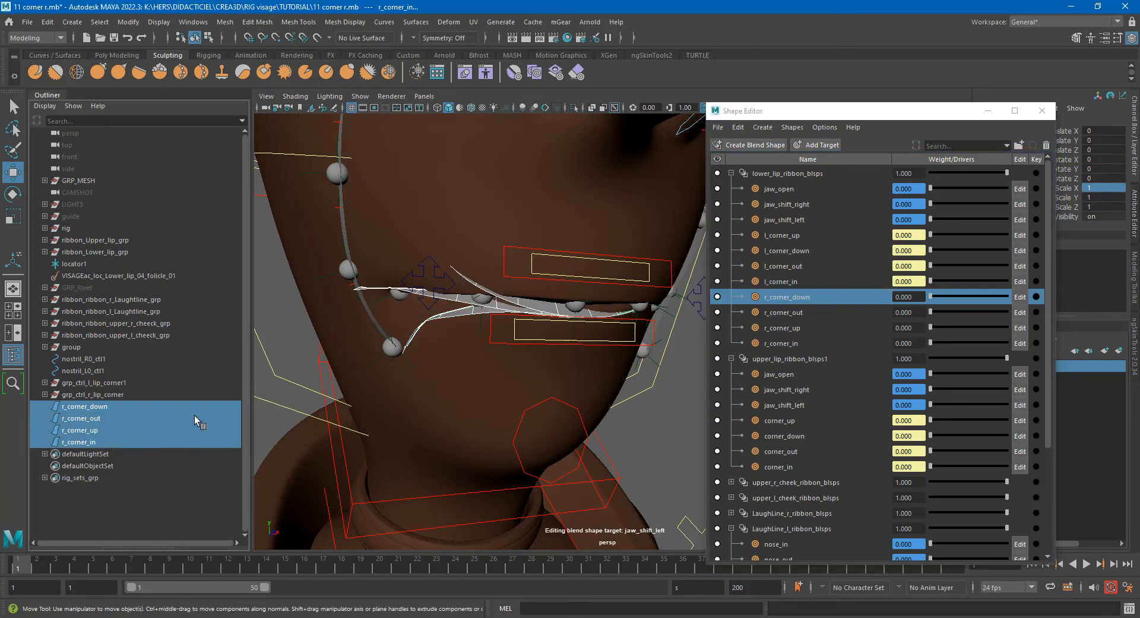
key(Delete)
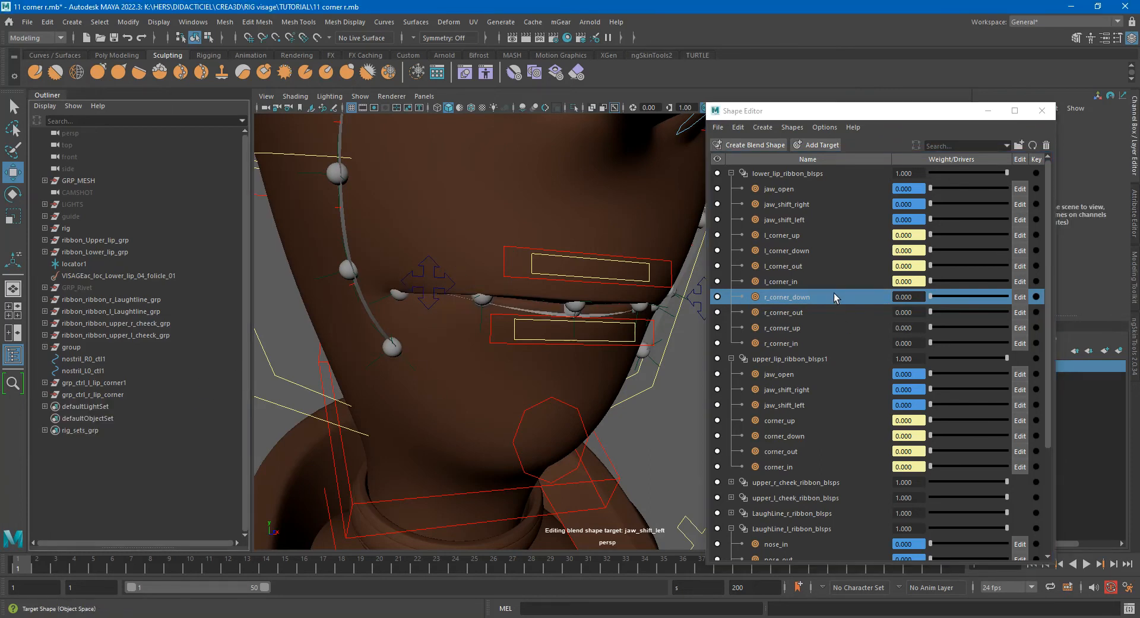
Duplicate the corner_up, corner_down, corner_out and corner_in targets of upper_lip_ribbon_blsps1.
click(783, 357)
scroll(849, 372, down, 2)
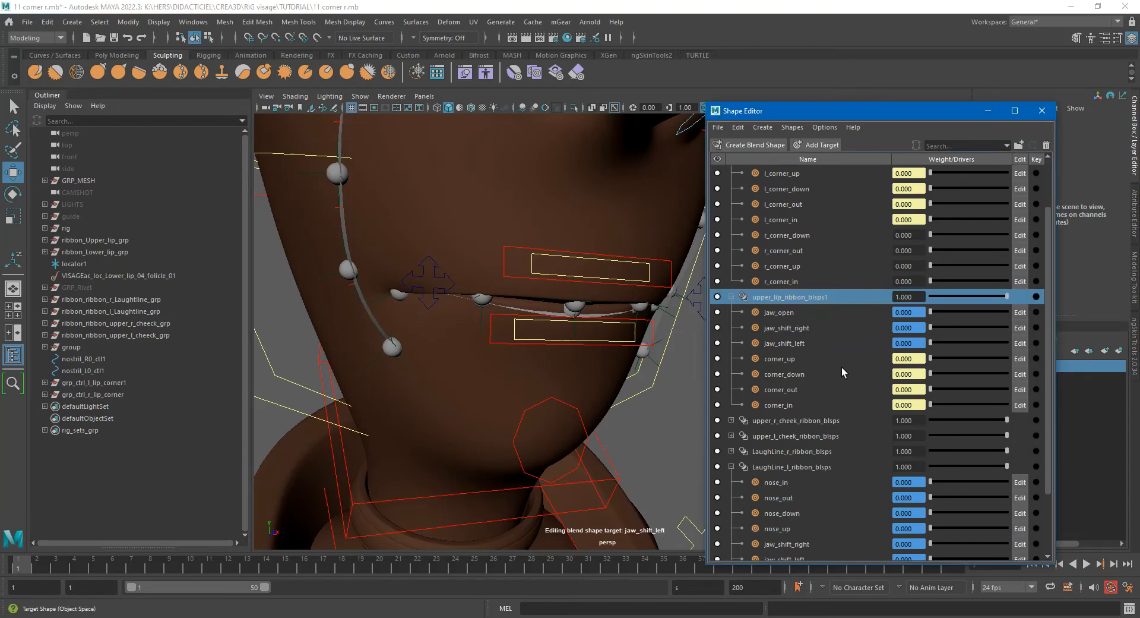
click(812, 357)
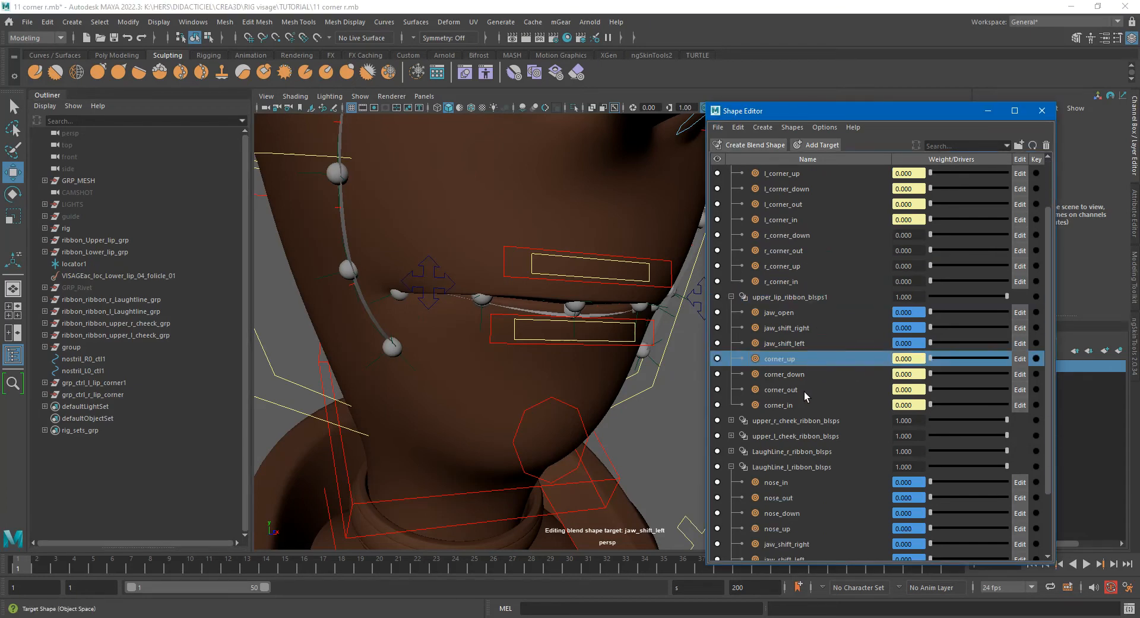
shift+click(796, 405)
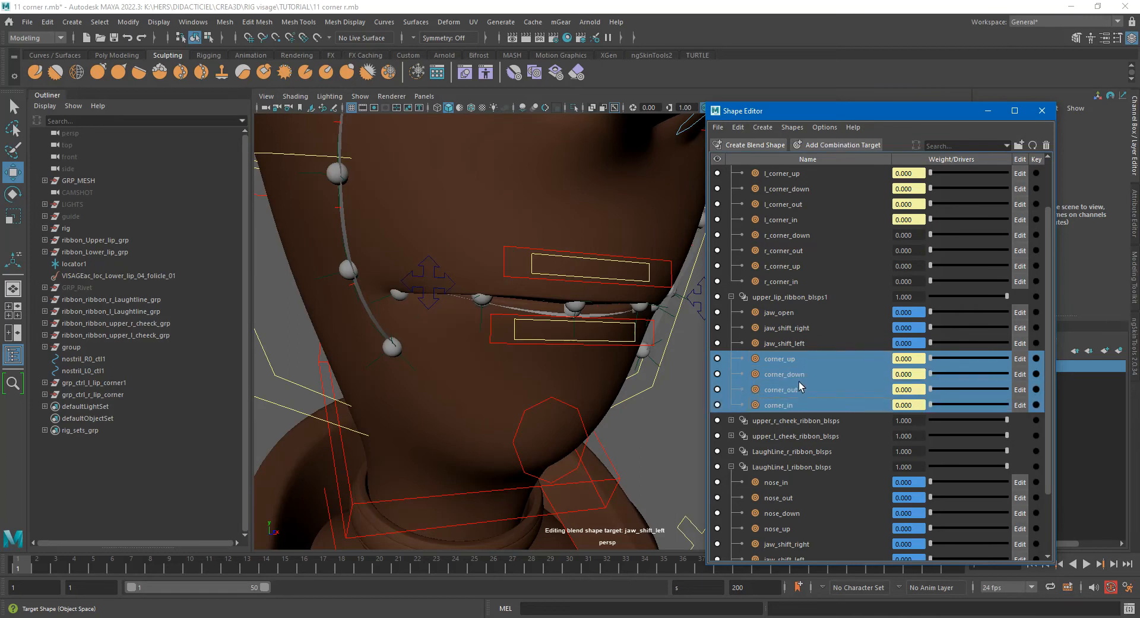
key(ctrl+d)
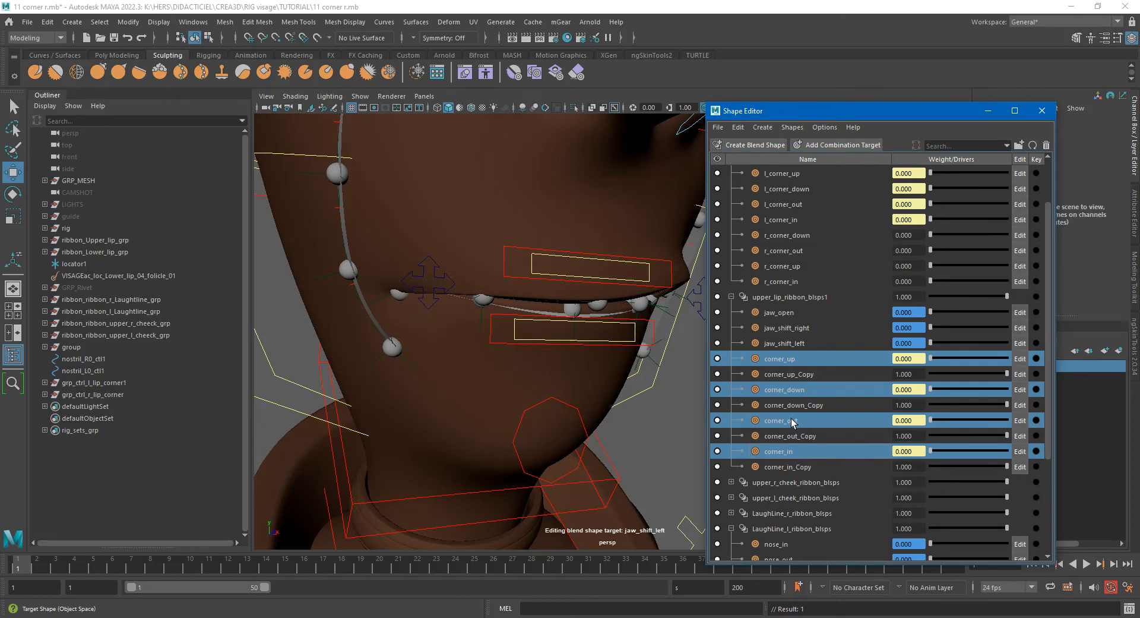
Reorder the upper lip targets so the four copied corner targets sit together below the originals.
drag(772, 425, 768, 455)
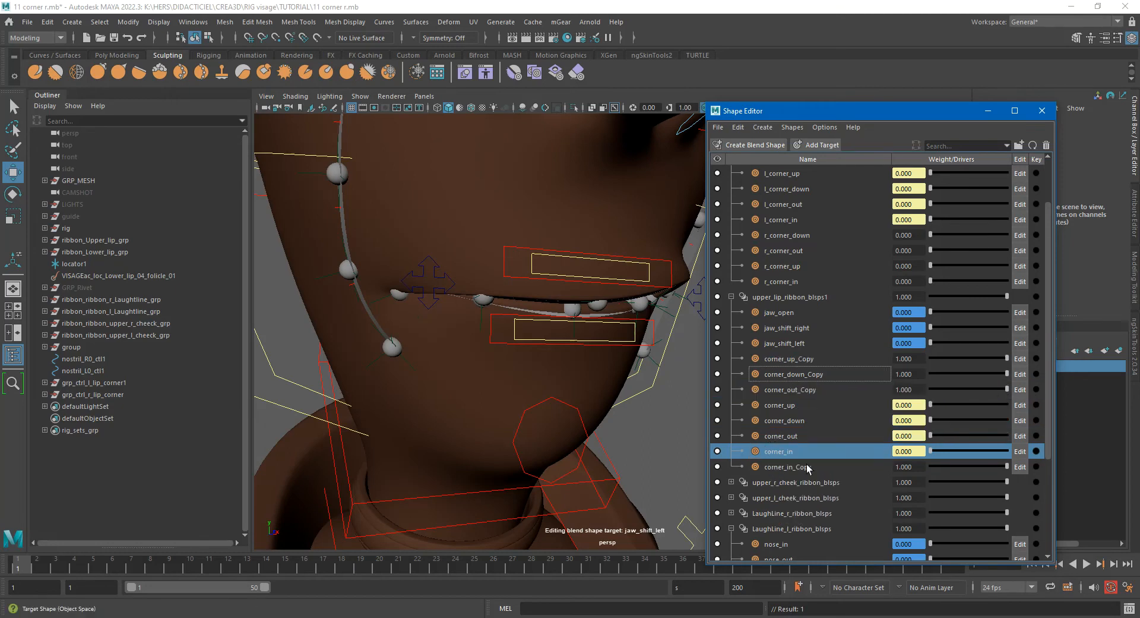
click(806, 390)
ctrl+click(809, 374)
ctrl+click(809, 359)
drag(807, 360, 800, 460)
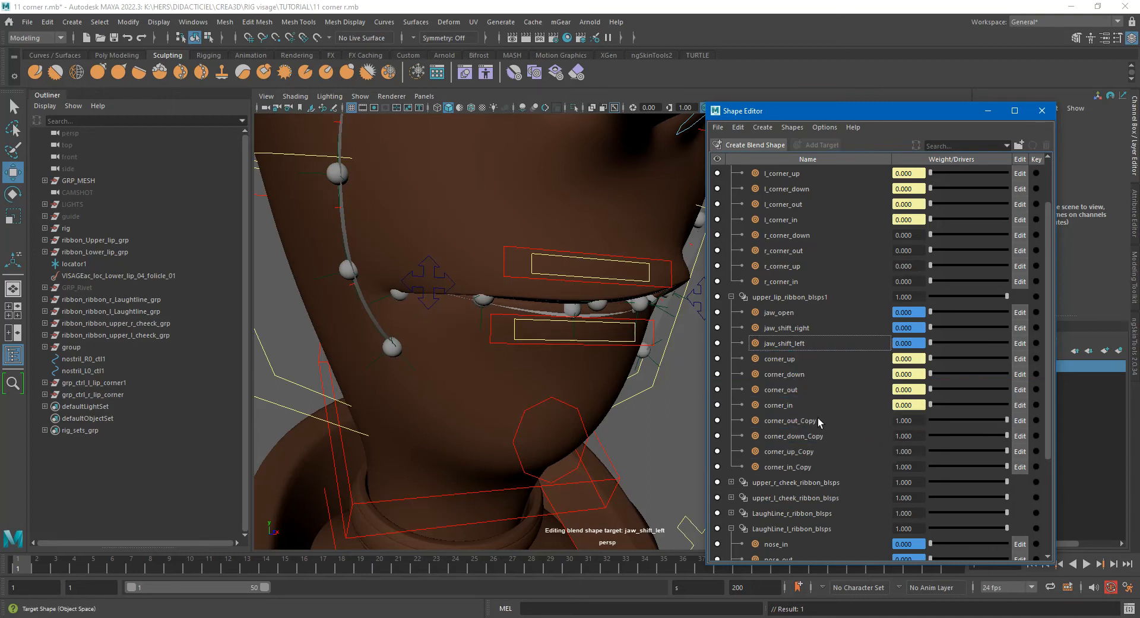
Rename the original upper lip targets corner_down and corner_out as l_corner_down and l_corner_out.
scroll(764, 261, up, 2)
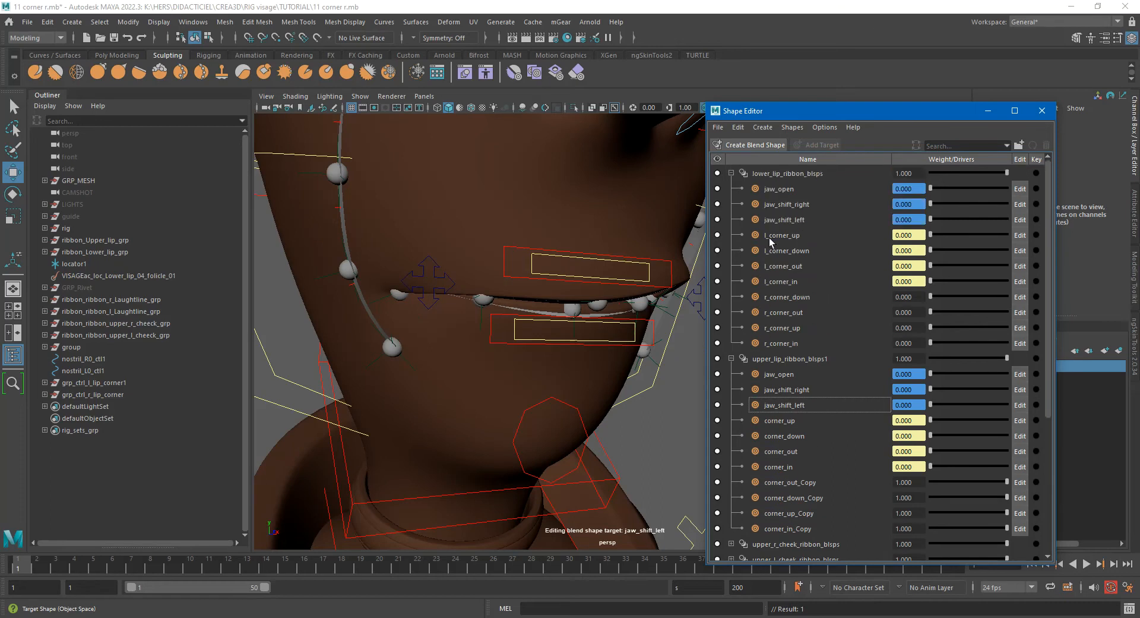
scroll(767, 251, down, 4)
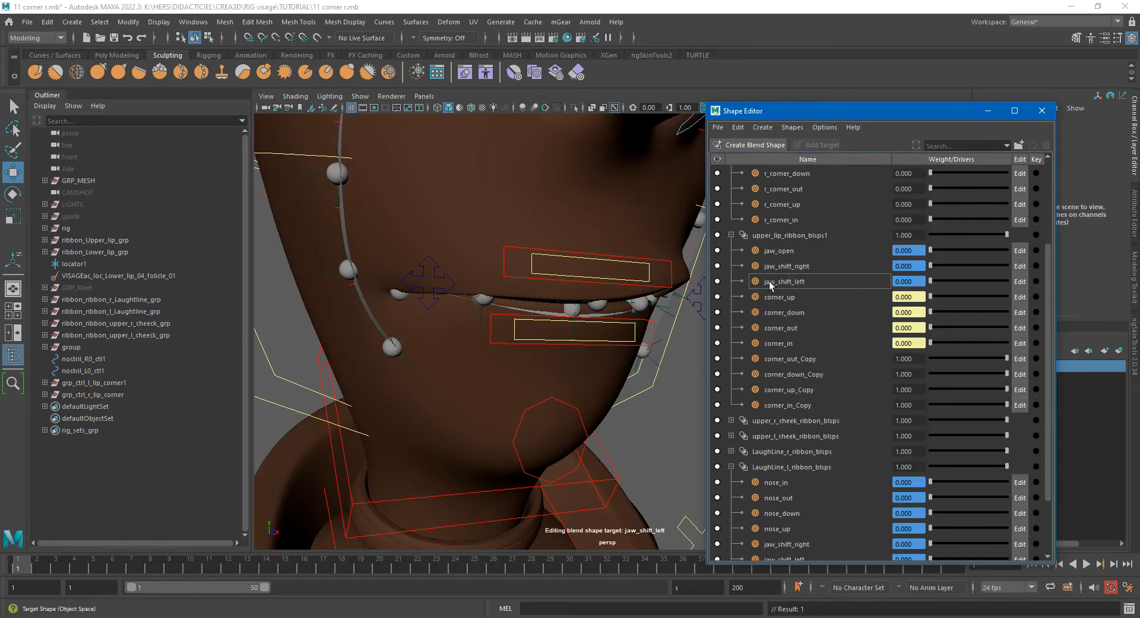
click(767, 314)
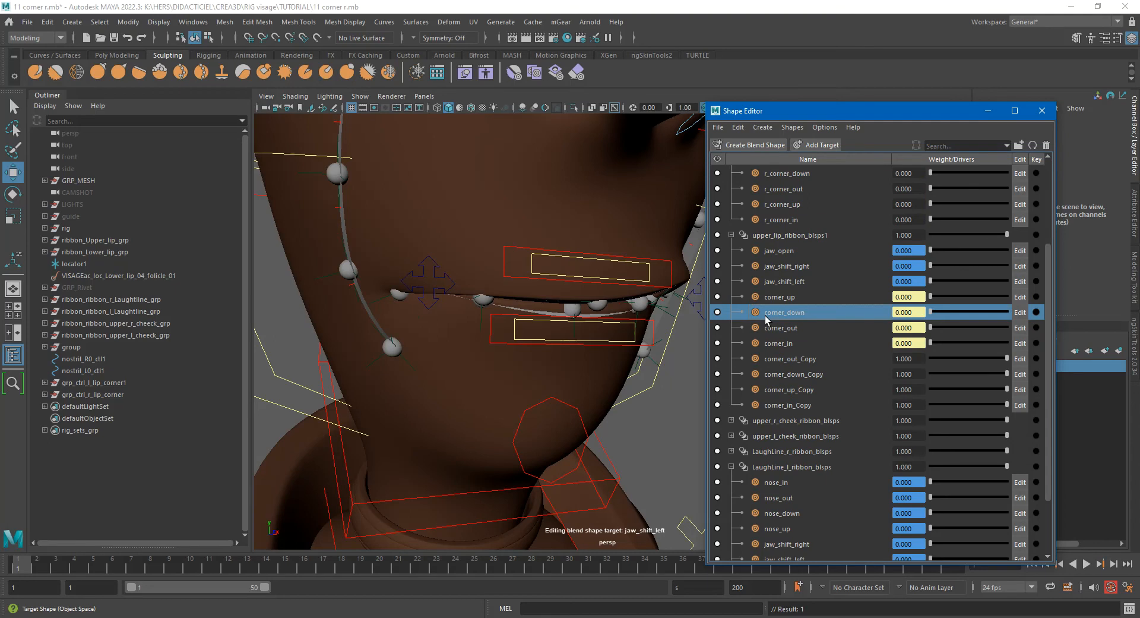
double_click(805, 313)
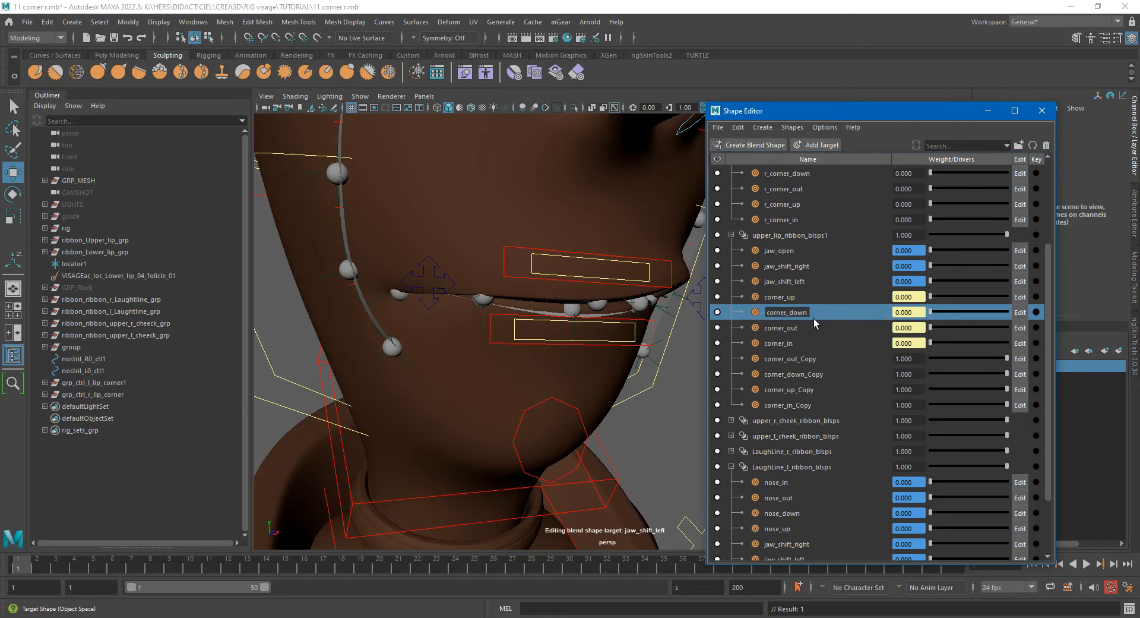
text(l_)
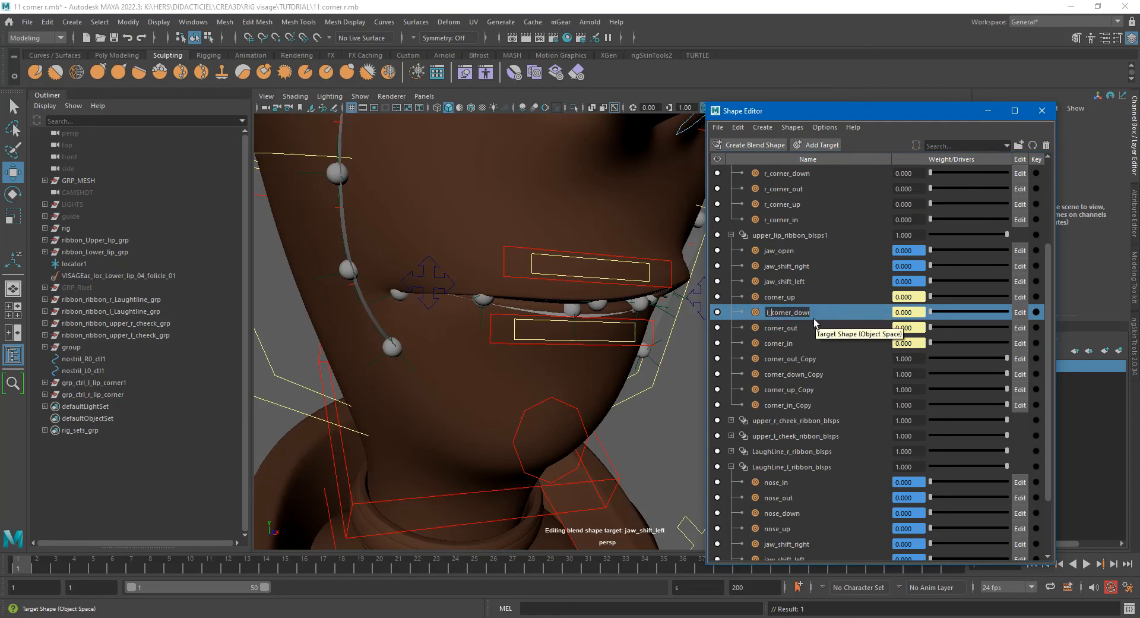
click(777, 325)
double_click(766, 329)
click(768, 328)
text(l_)
Rename the original upper lip targets corner_in and corner_up as l_corner_in and l_corner_up.
click(778, 343)
double_click(772, 343)
click(772, 343)
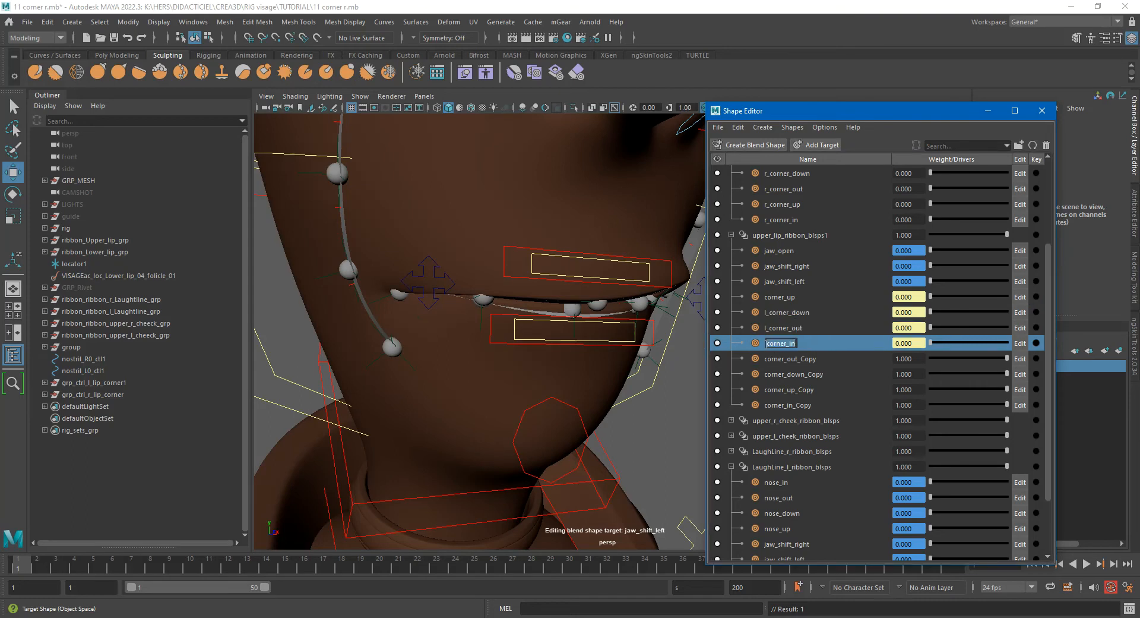
text(l_)
click(786, 301)
double_click(770, 299)
click(767, 298)
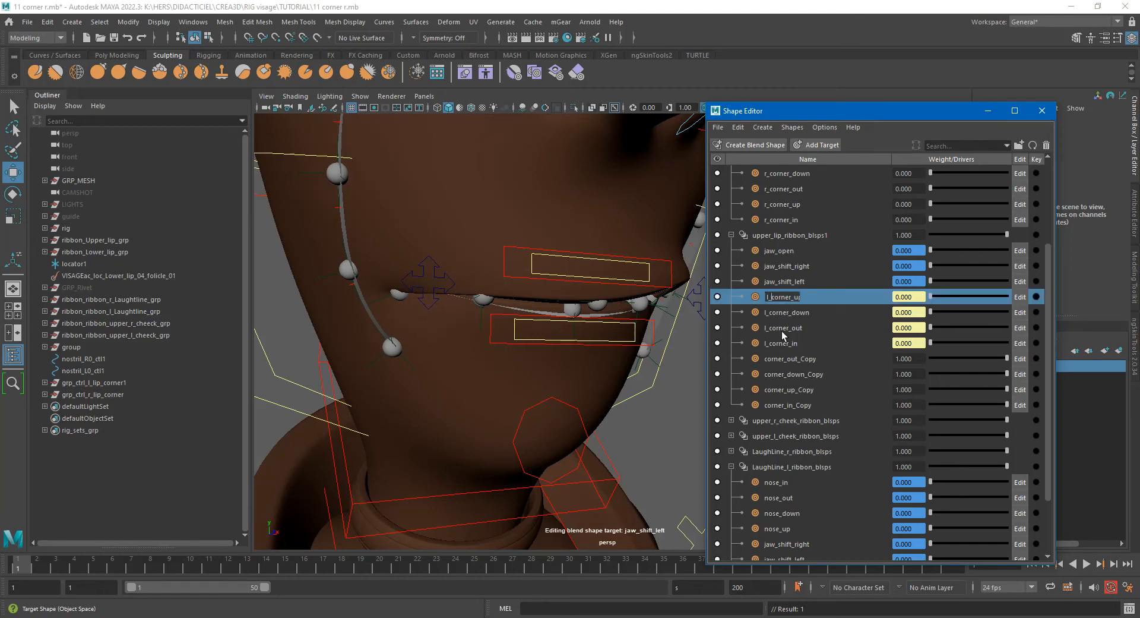
Add the prefix r_ to the copied upper lip targets corner_out_Copy and corner_down_Copy.
click(776, 359)
double_click(776, 358)
click(775, 358)
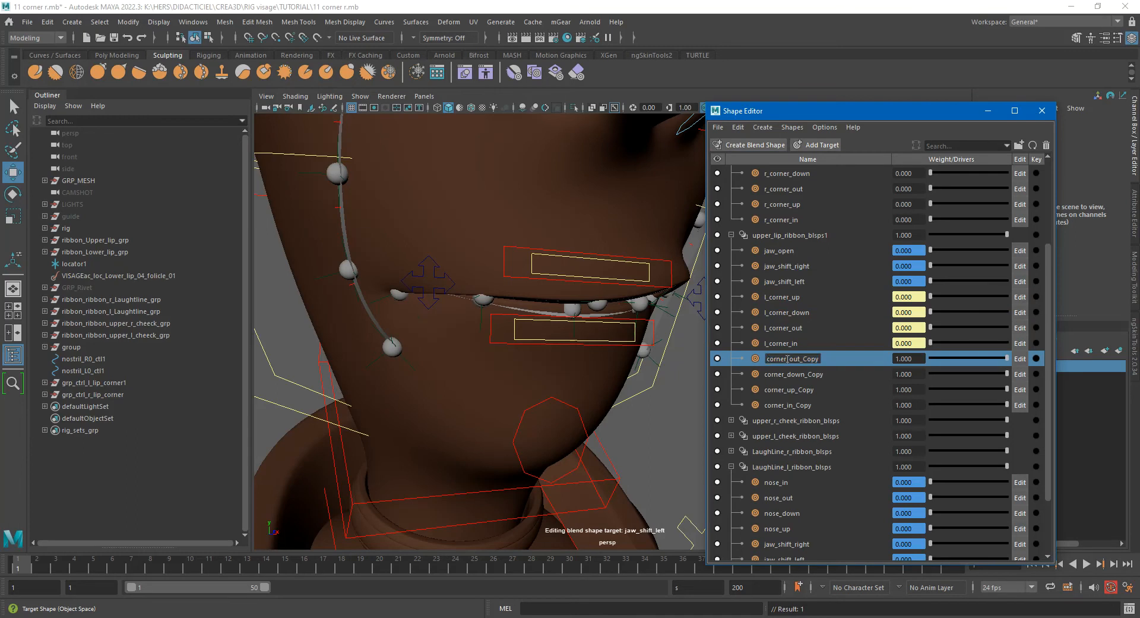
text(r_)
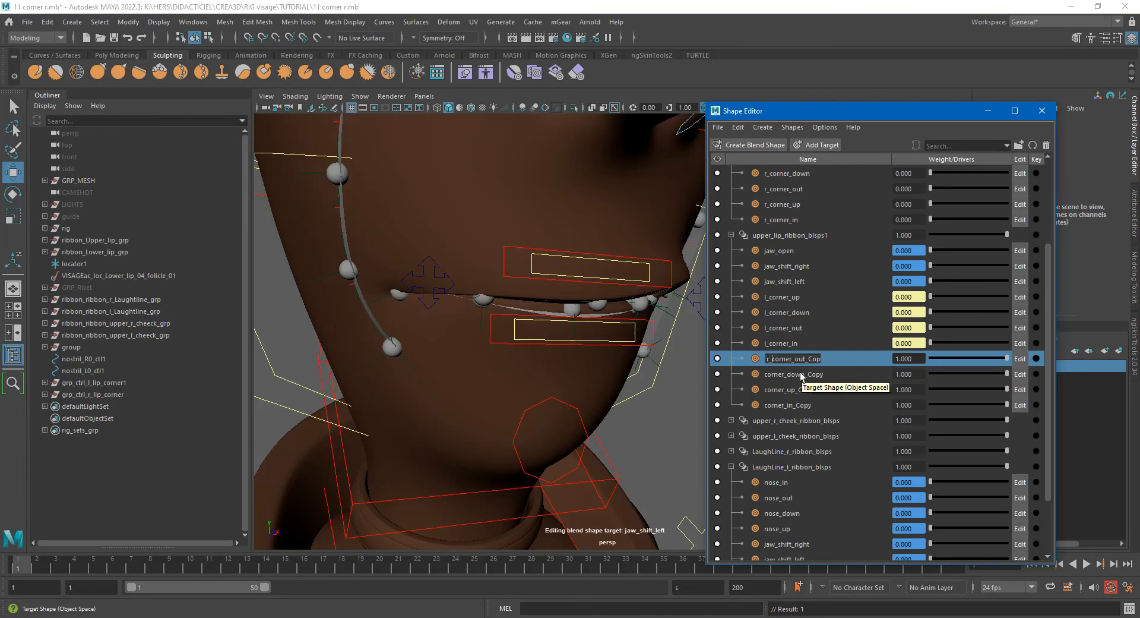
key(shift+Left)
key(shift+Left)
key(ctrl+c)
double_click(774, 375)
click(768, 374)
key(ctrl+v)
Add the prefix r_ to the upper lip target corner_up_Copy and rename corner_in_Copy as r_corner_in.
double_click(779, 389)
click(769, 389)
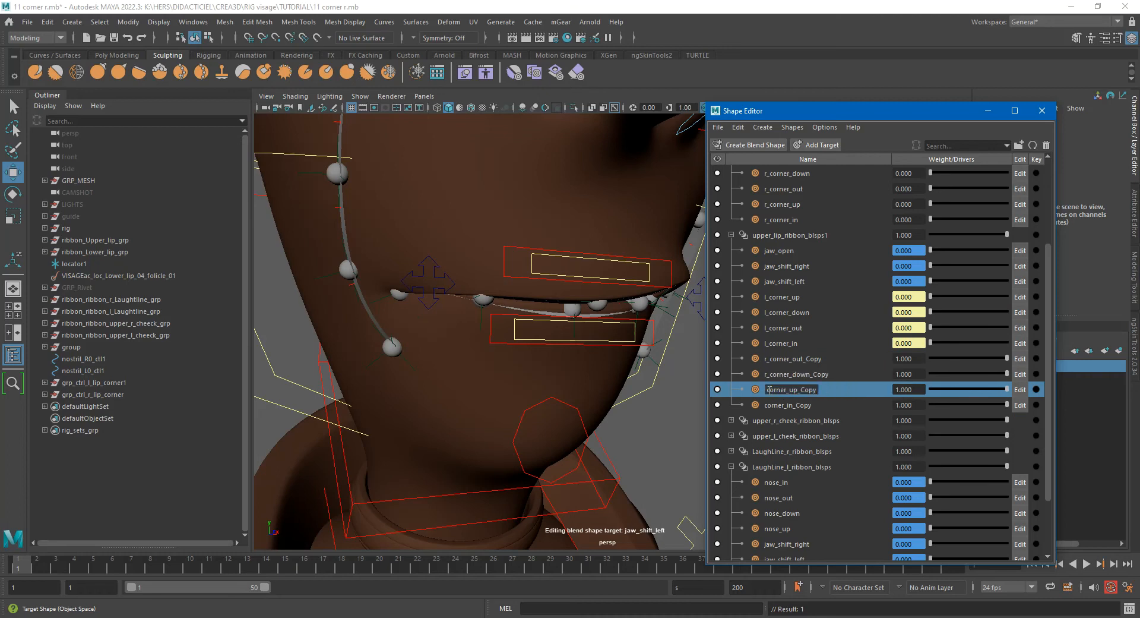
key(ctrl+v)
double_click(773, 405)
click(768, 405)
key(ctrl+v)
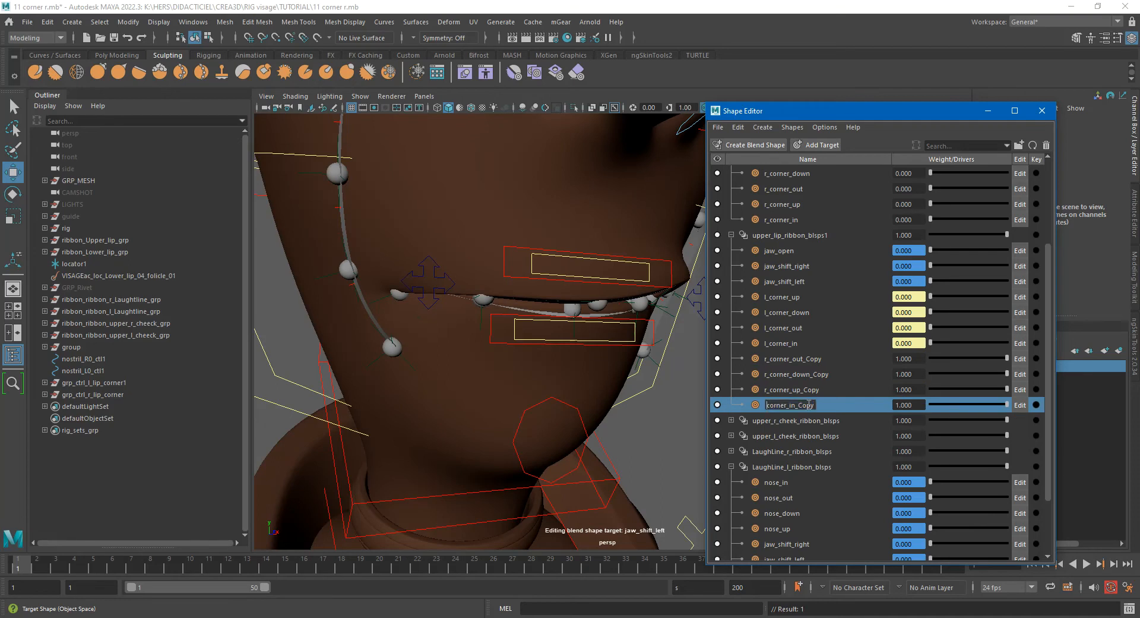
drag(801, 405, 853, 404)
key(BackSpace)
key(Return)
Remove the _Copy suffix from the upper lip targets so they read r_corner_up, r_corner_down and r_corner_out.
double_click(808, 390)
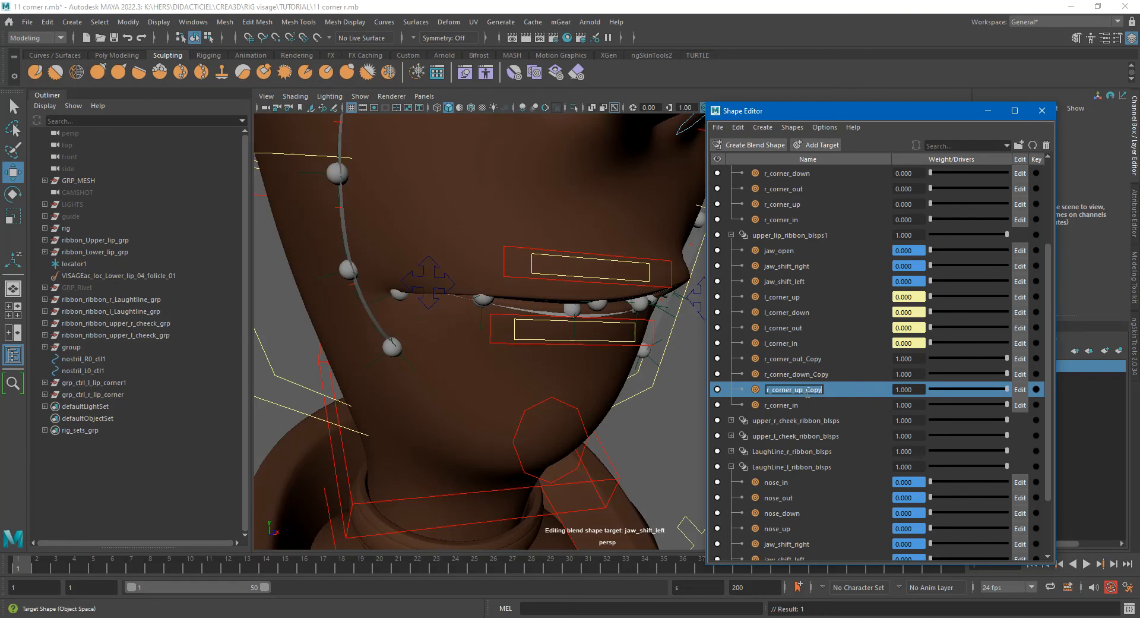
drag(806, 394, 867, 382)
key(BackSpace)
key(Return)
double_click(819, 374)
key(BackSpace)
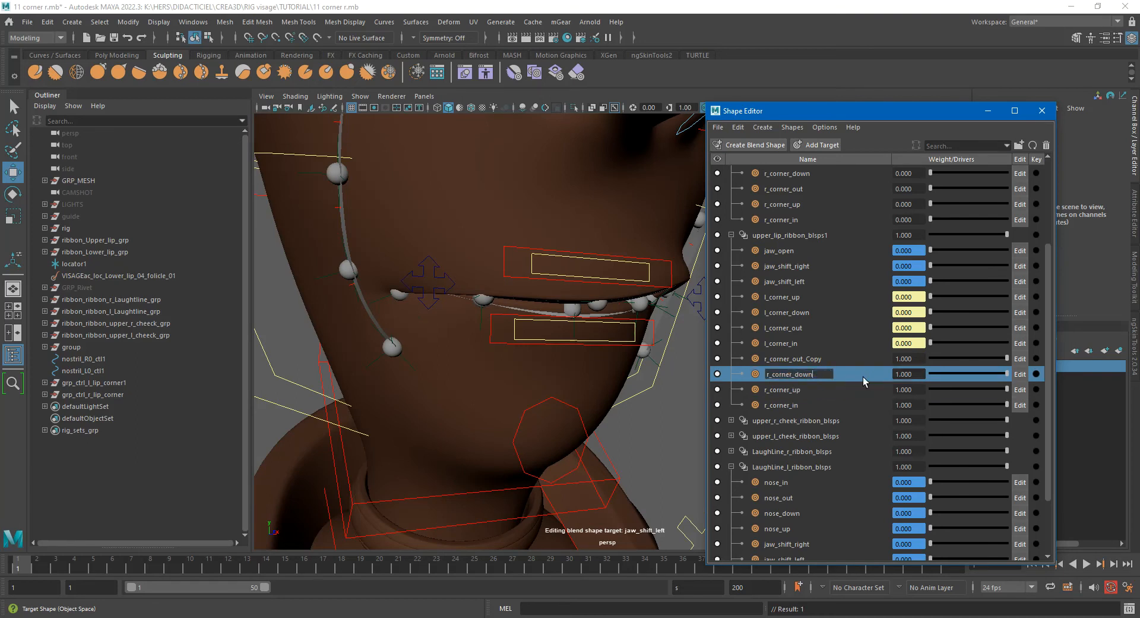
double_click(811, 359)
drag(807, 360, 839, 365)
key(BackSpace)
key(Return)
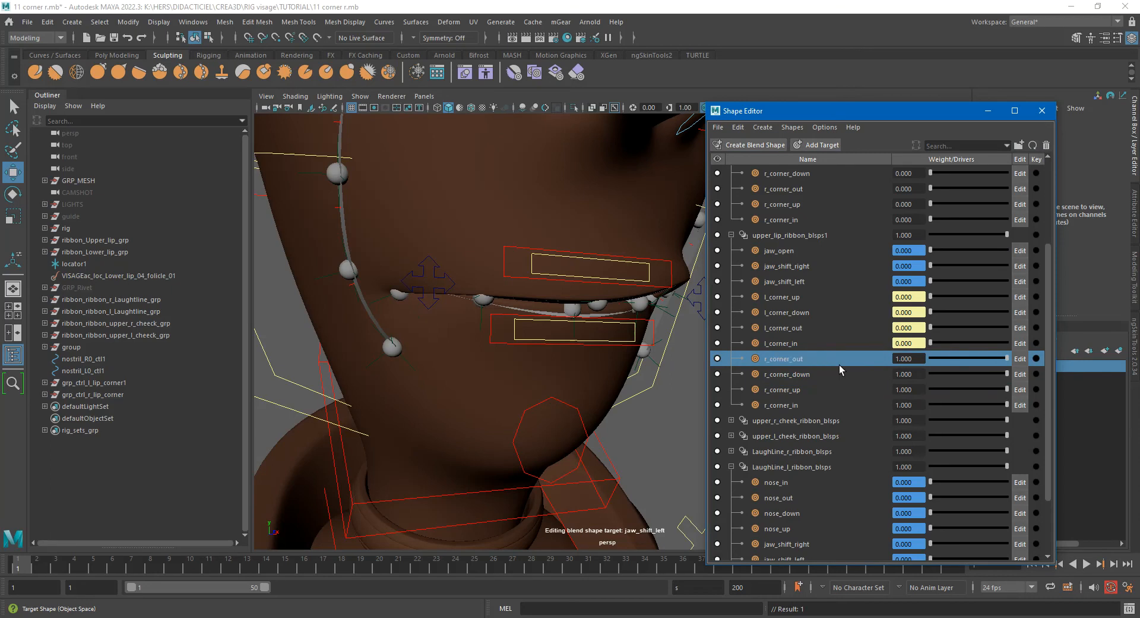
Rebuild the four upper lip targets r_corner_out, r_corner_down, r_corner_up and r_corner_in as editable surfaces.
shift+click(800, 404)
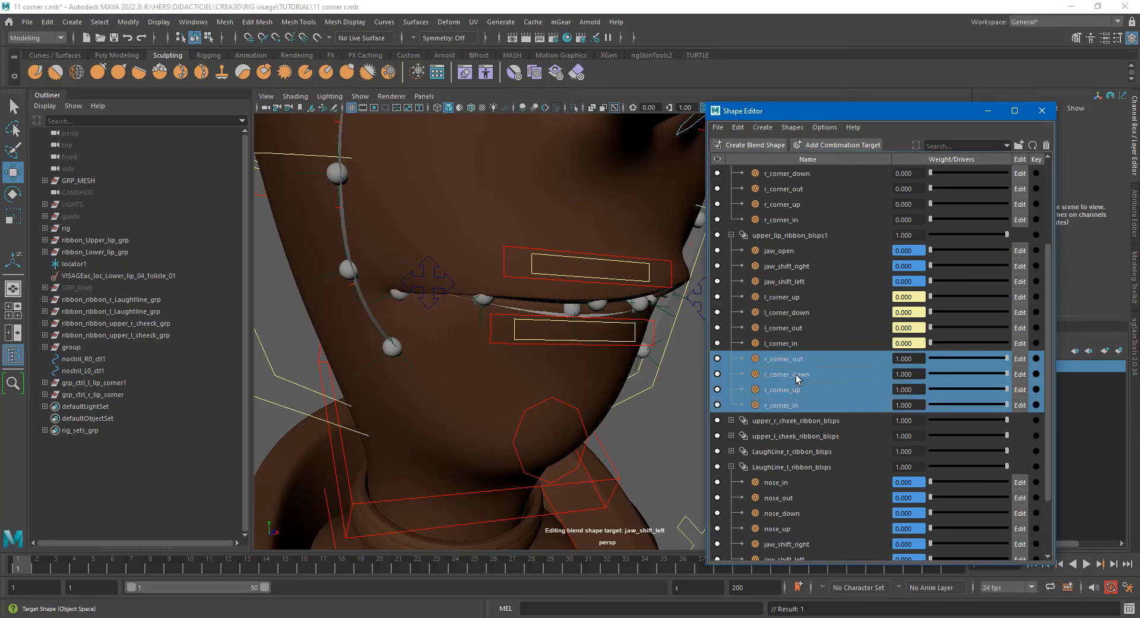
right_click(799, 376)
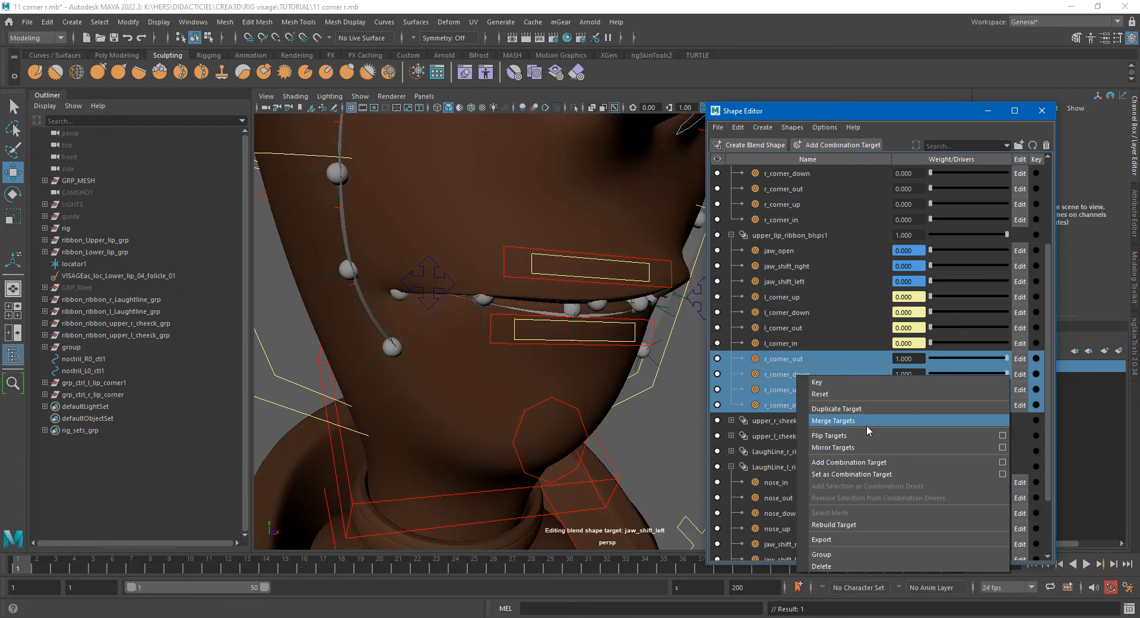
click(844, 524)
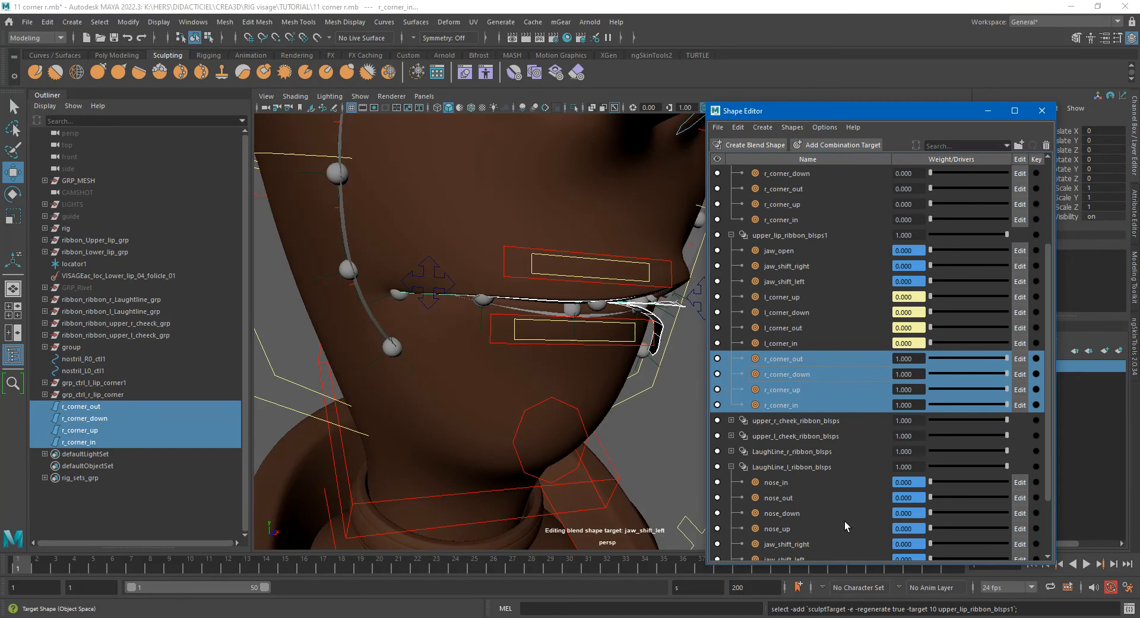
Try to freeze the transformations and reverse the surface direction of the four rebuilt upper lip corner surfaces.
click(128, 22)
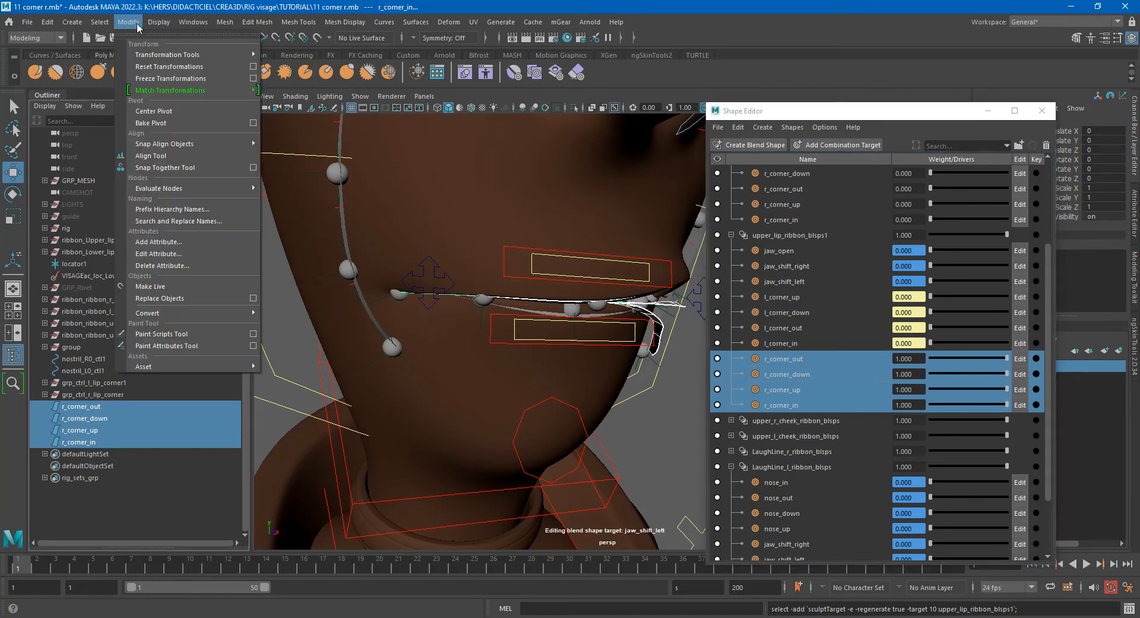
click(175, 80)
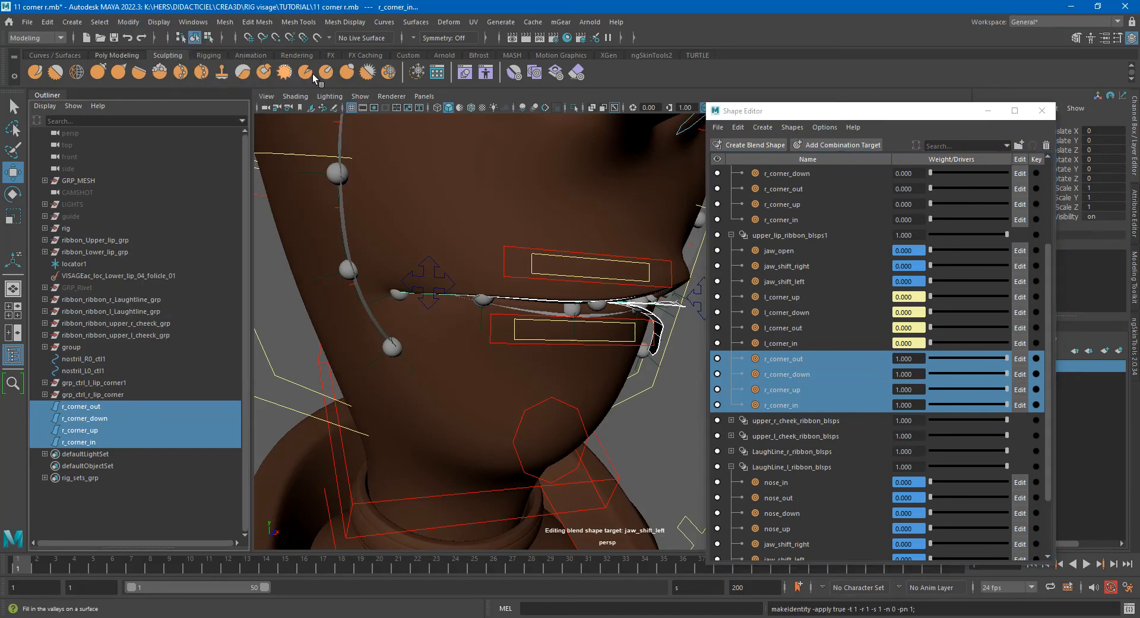
click(412, 23)
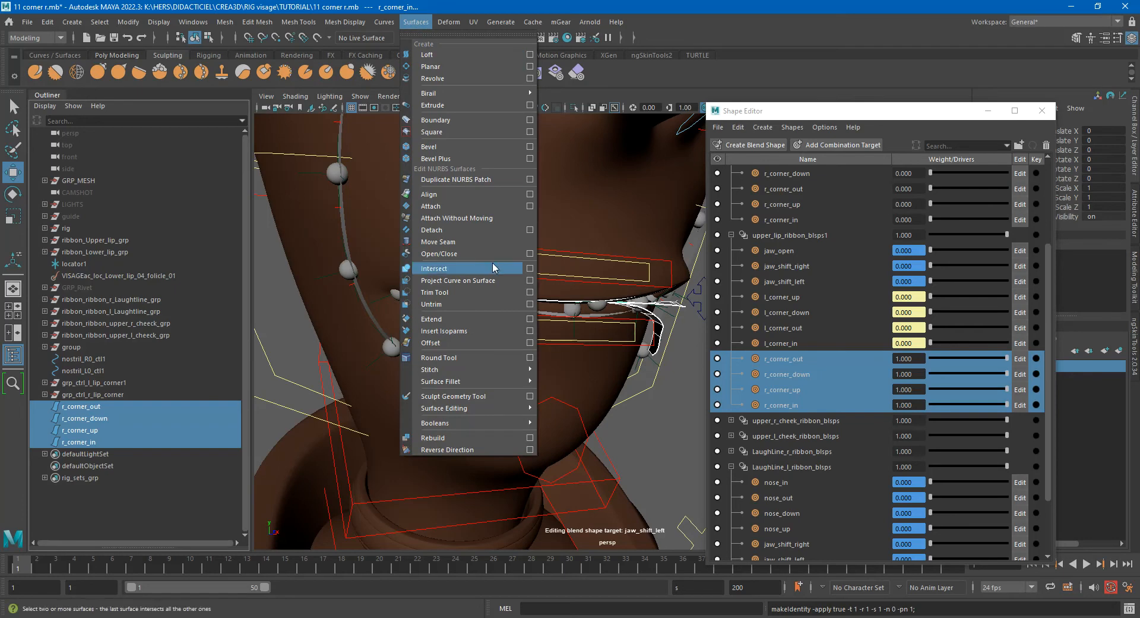
click(461, 449)
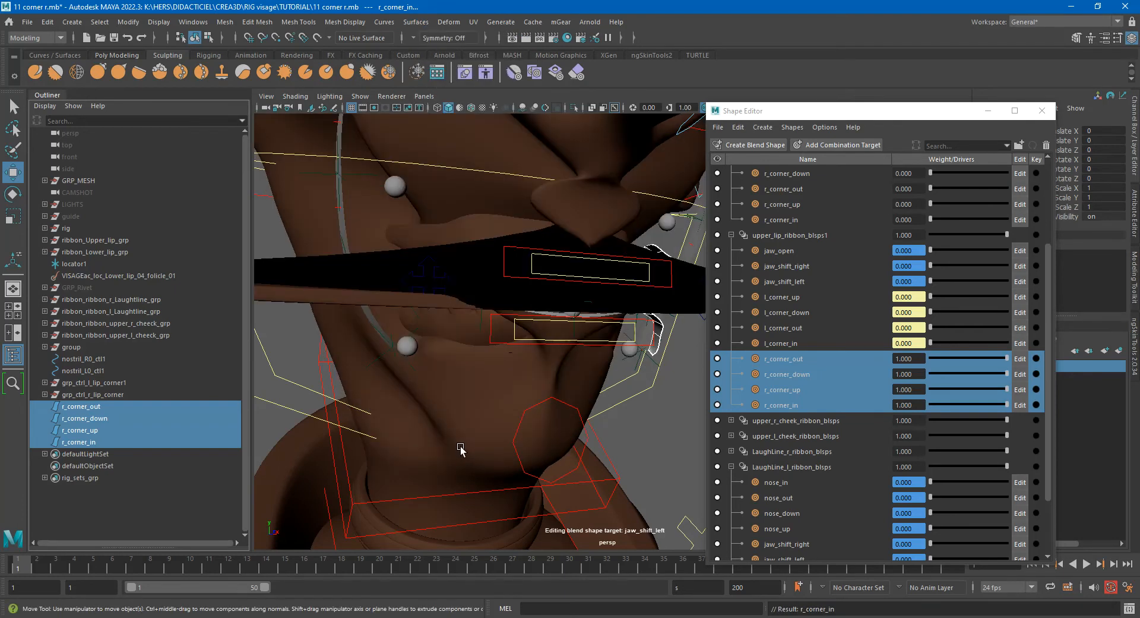
key(ctrl+z)
key(ctrl+z)
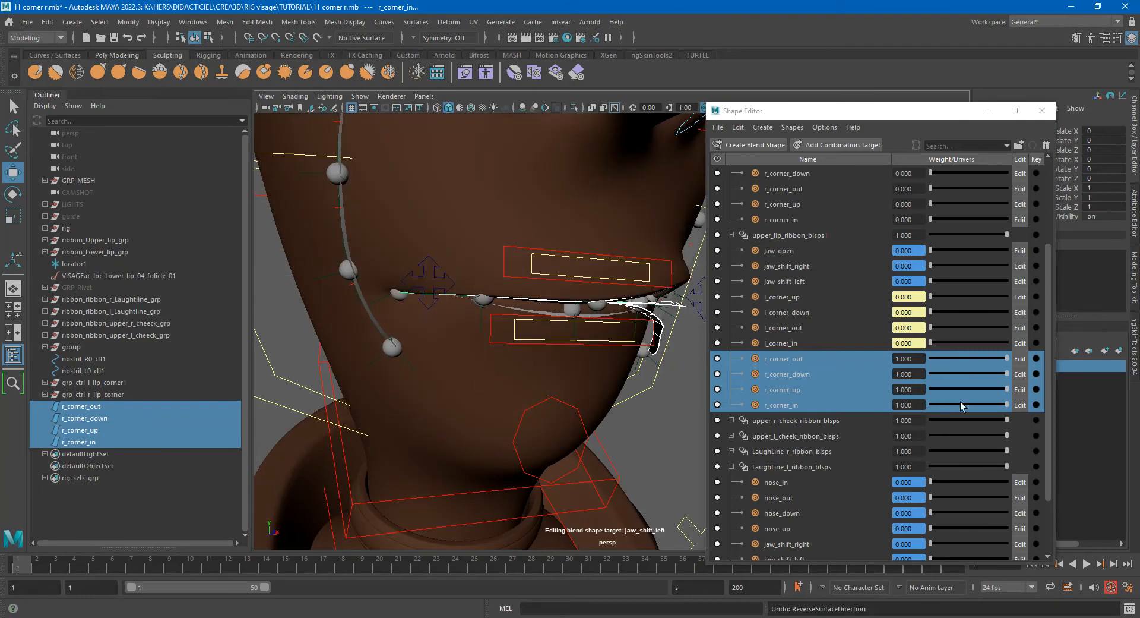
Set the weight of the upper lip target r_corner_out to 0.
drag(1005, 359, 870, 360)
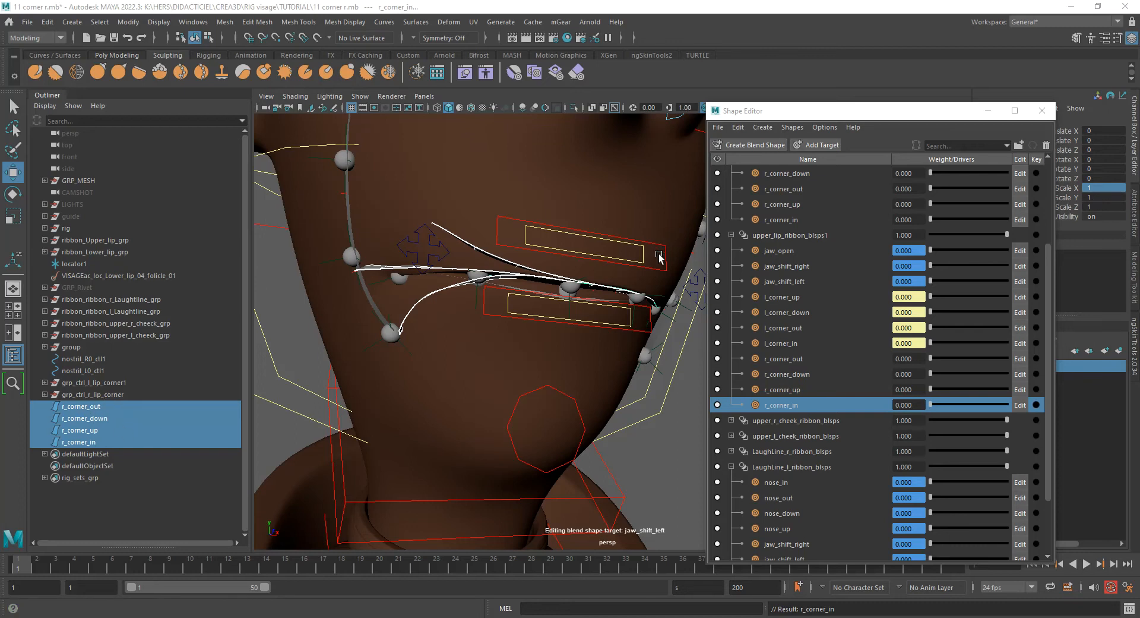
click(120, 22)
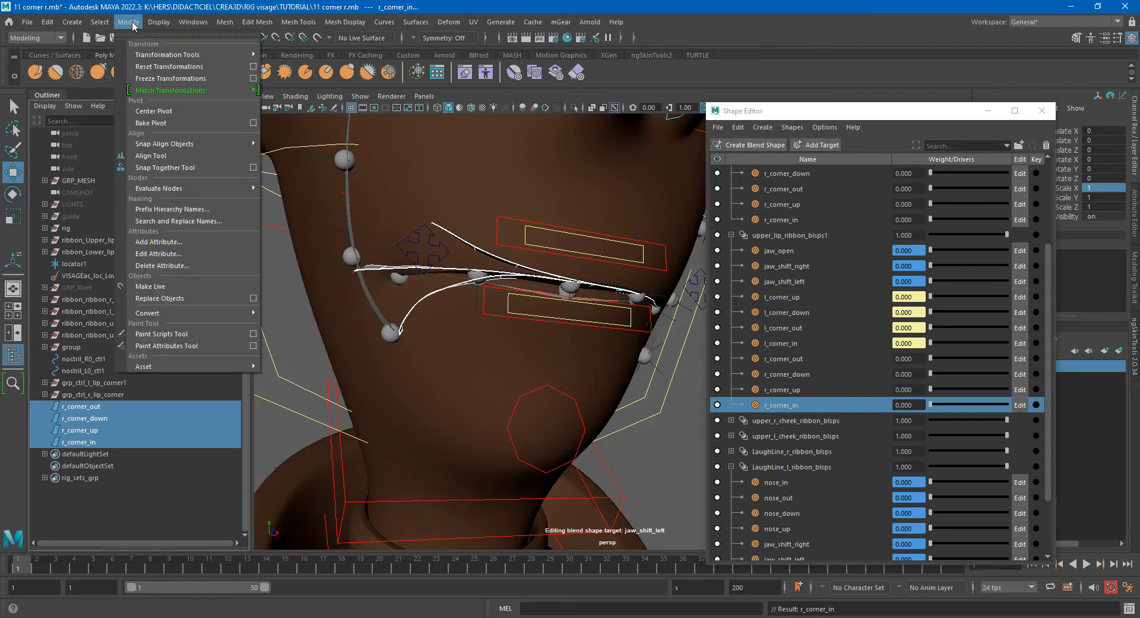
click(423, 6)
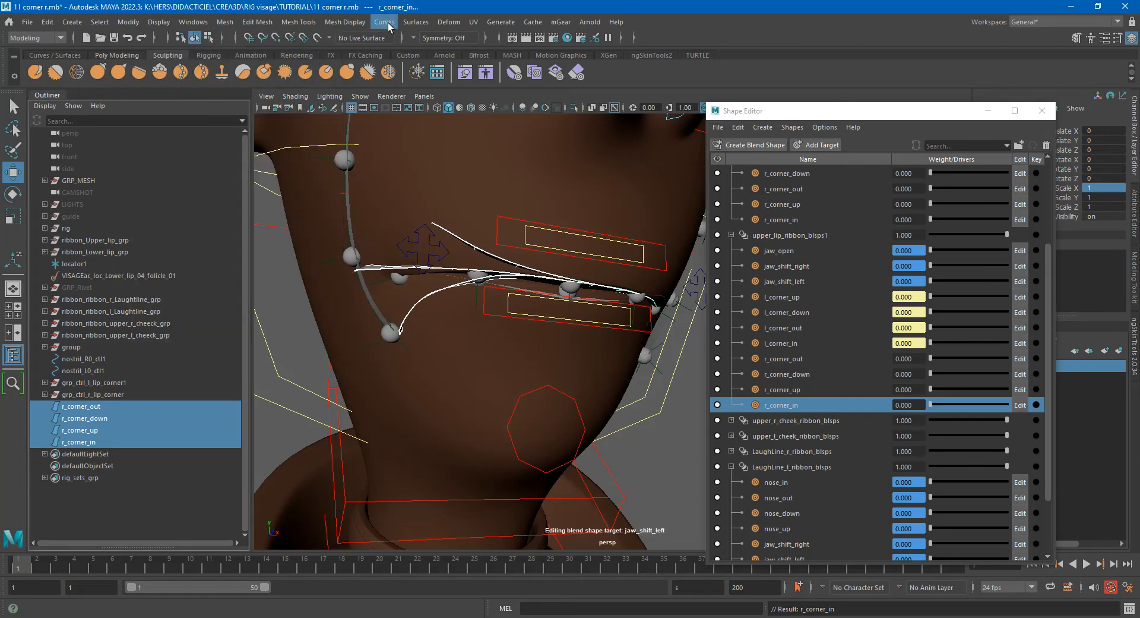
click(425, 26)
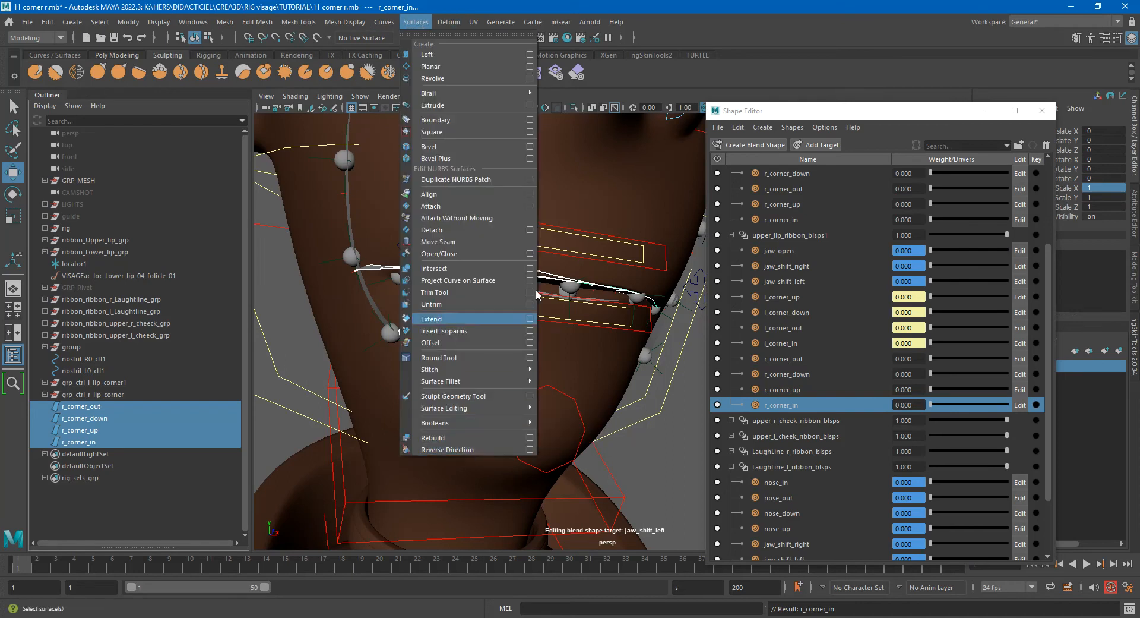
click(668, 4)
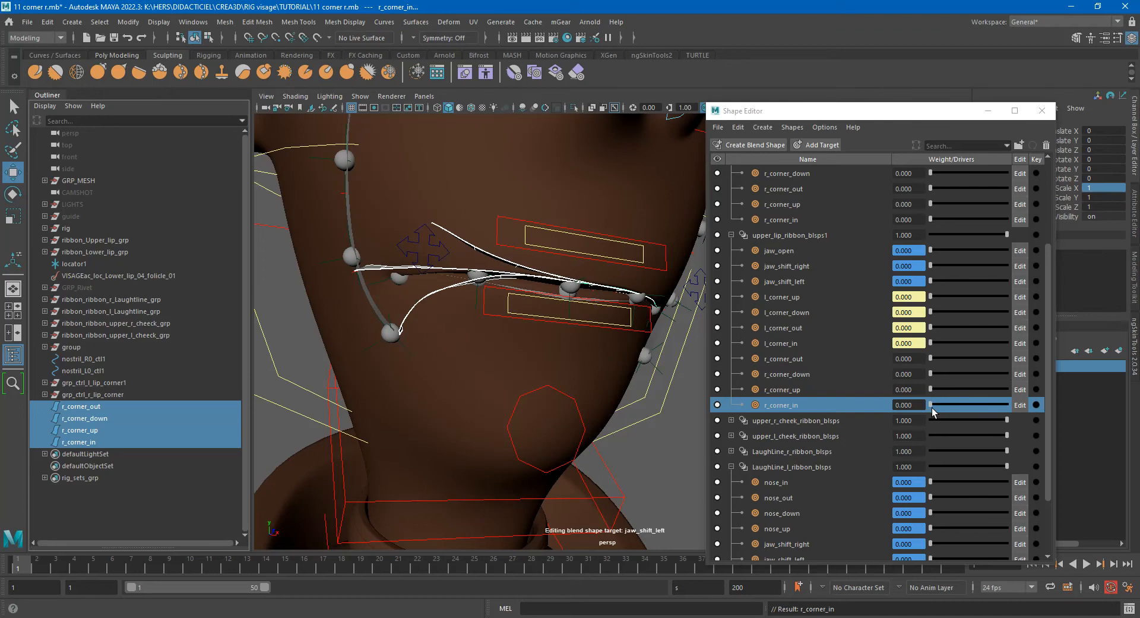
drag(937, 405, 912, 397)
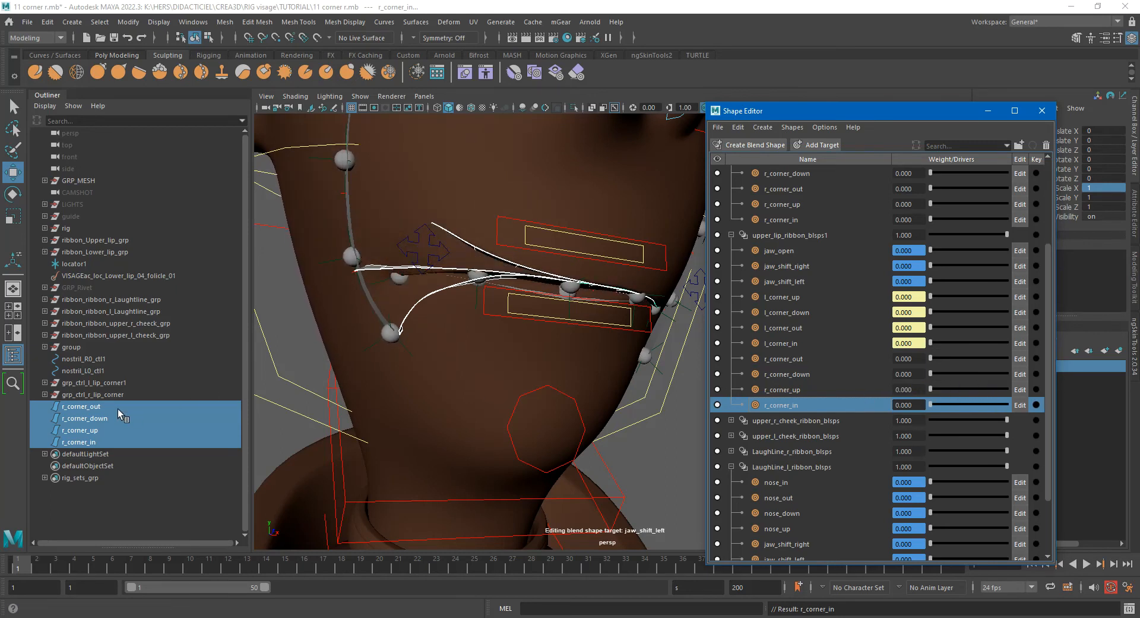
Delete the four rebuilt surfaces r_corner_out, r_corner_down, r_corner_up and r_corner_in from the scene.
drag(115, 406, 111, 442)
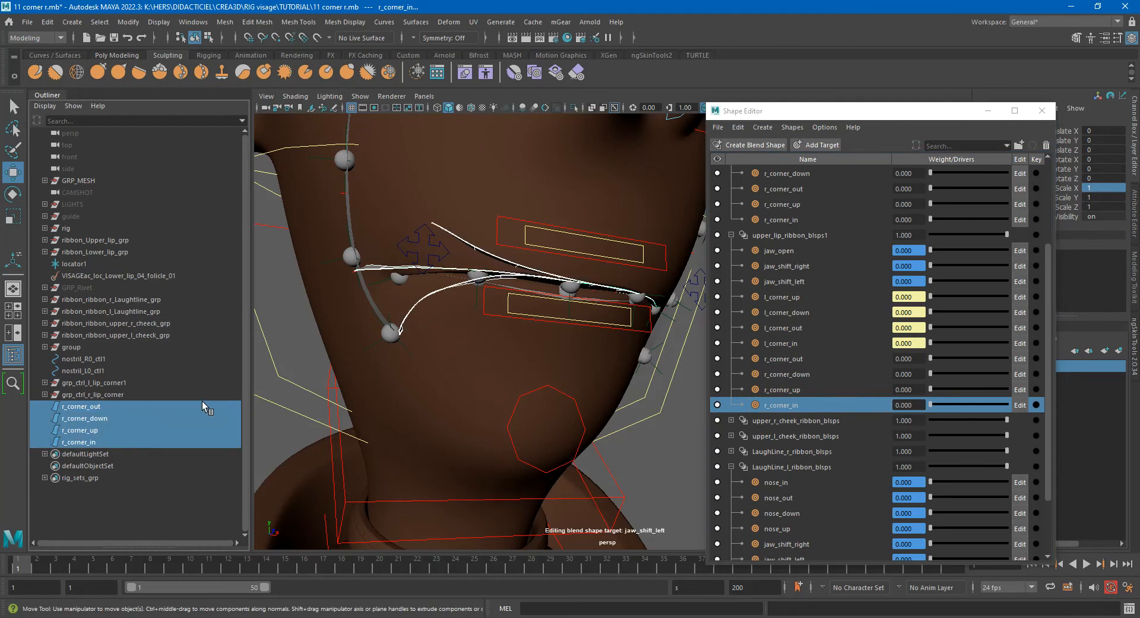
key(Delete)
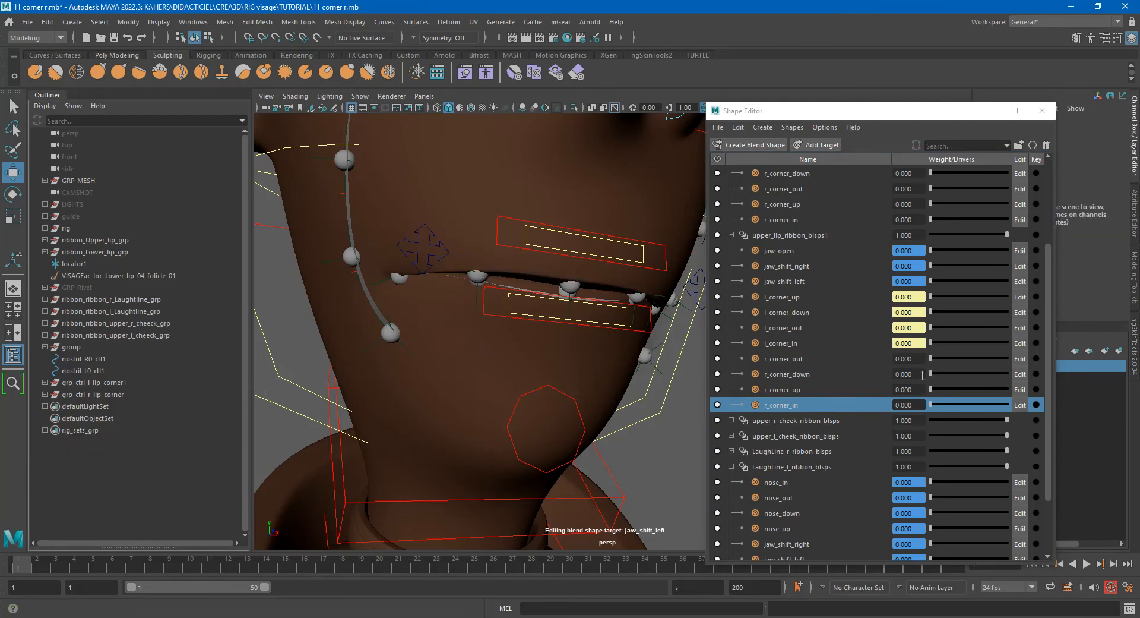
Select the four corner targets of LaughLine_l_ribbon_blsps and review the operations available for them.
scroll(828, 332, down, 2)
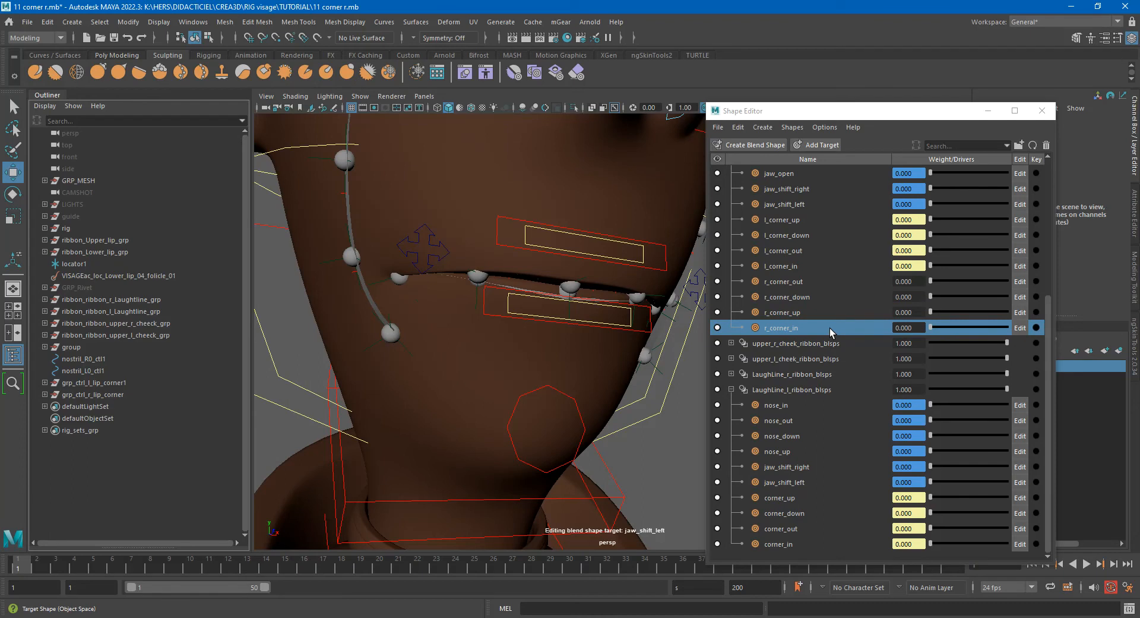
click(816, 498)
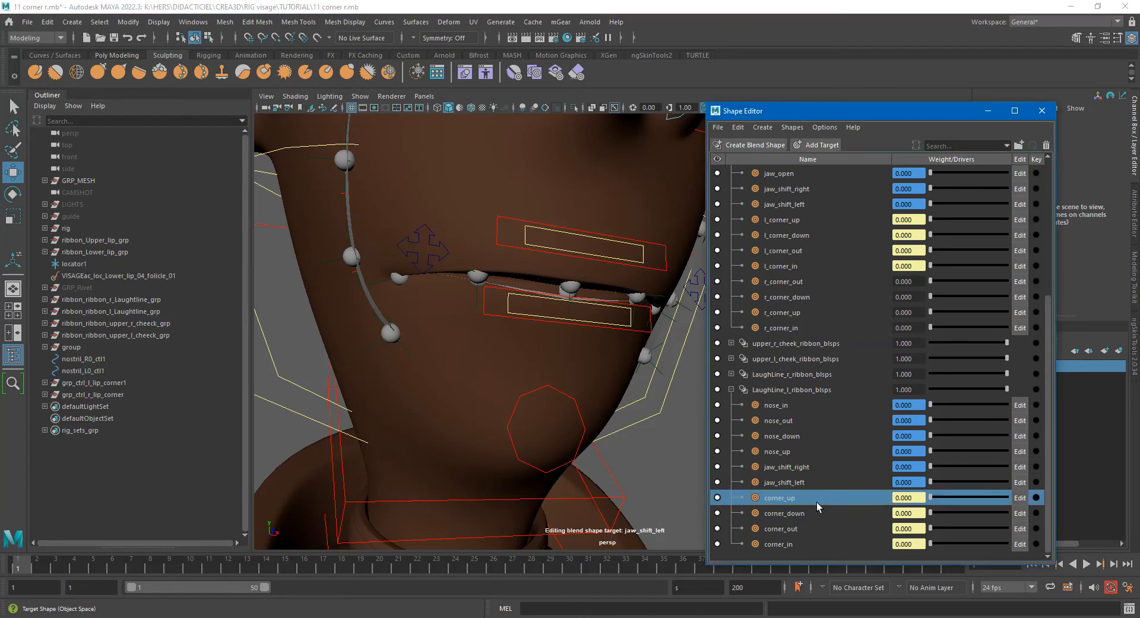
drag(872, 113, 877, 67)
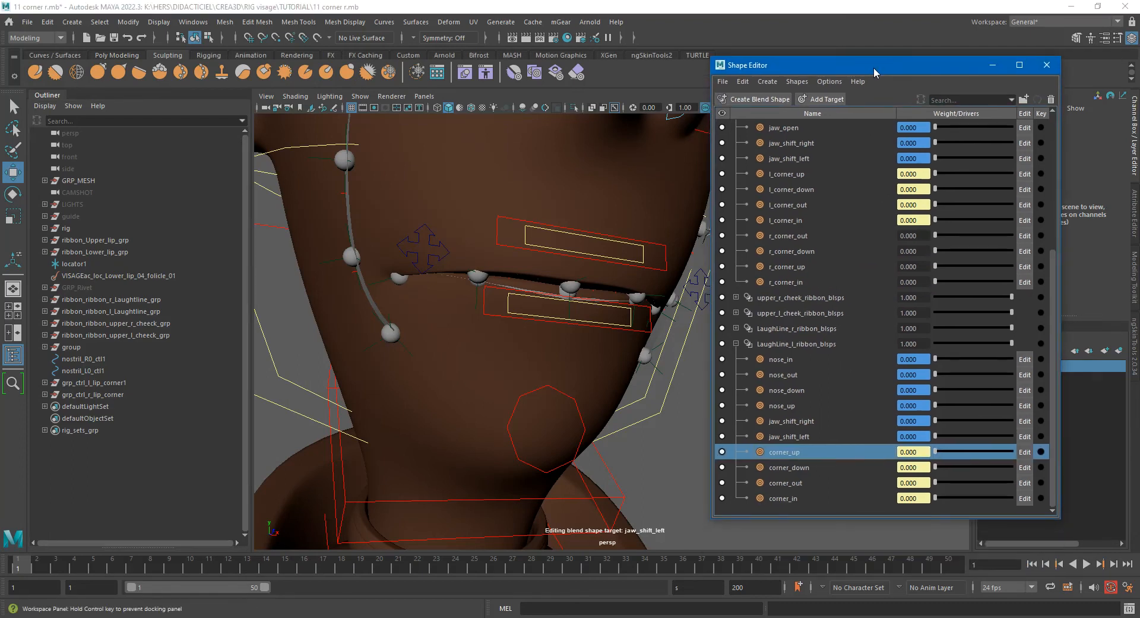
shift+click(802, 499)
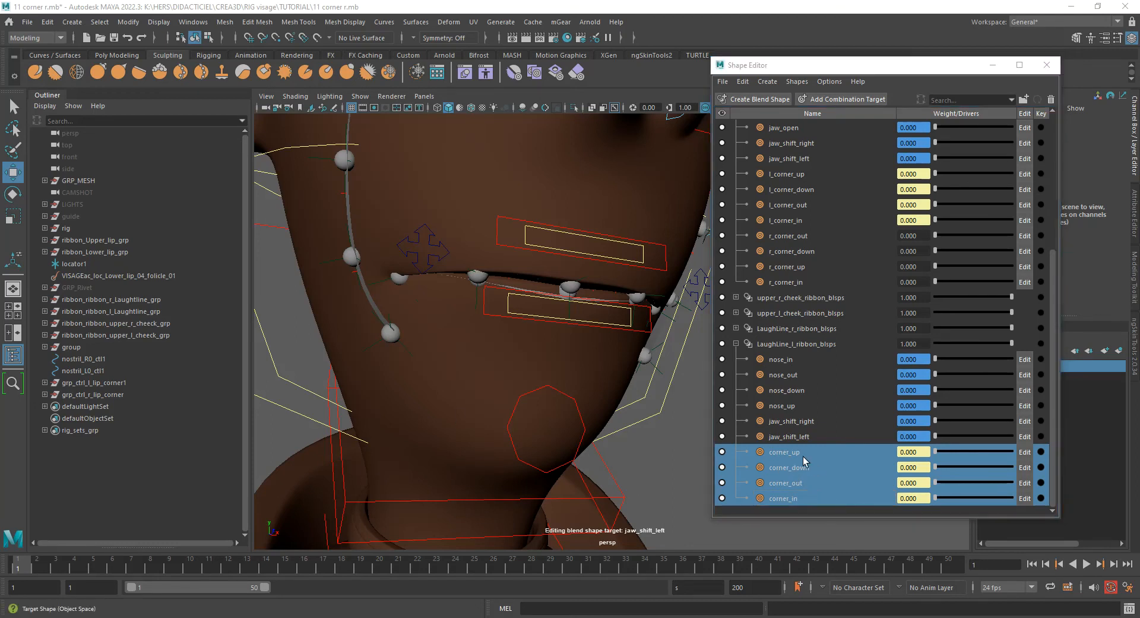
right_click(799, 489)
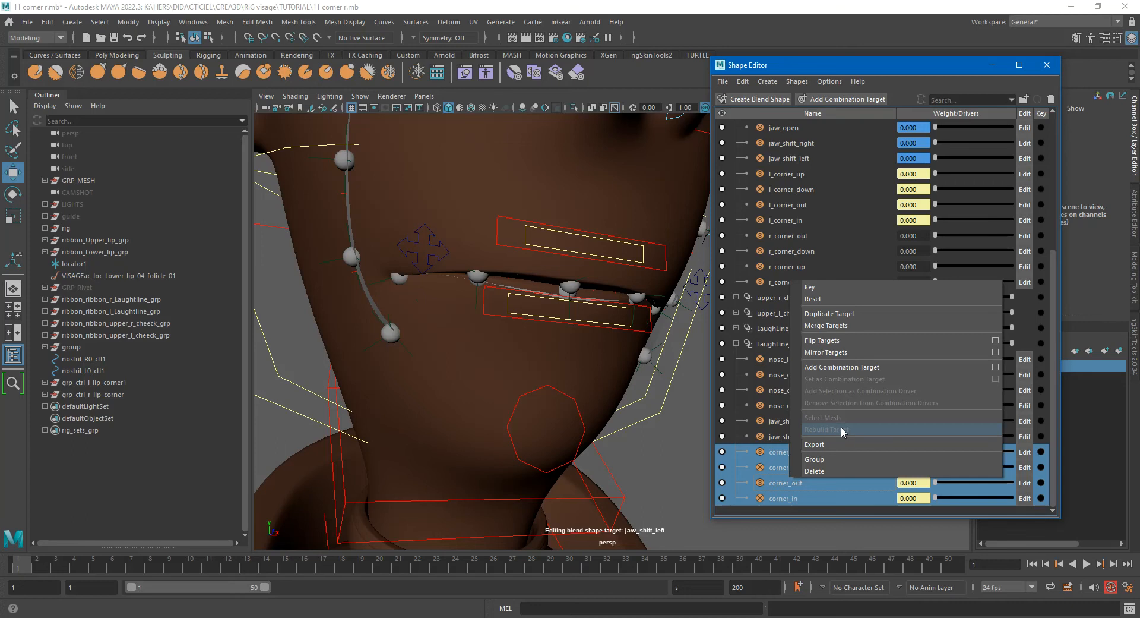
right_click(780, 453)
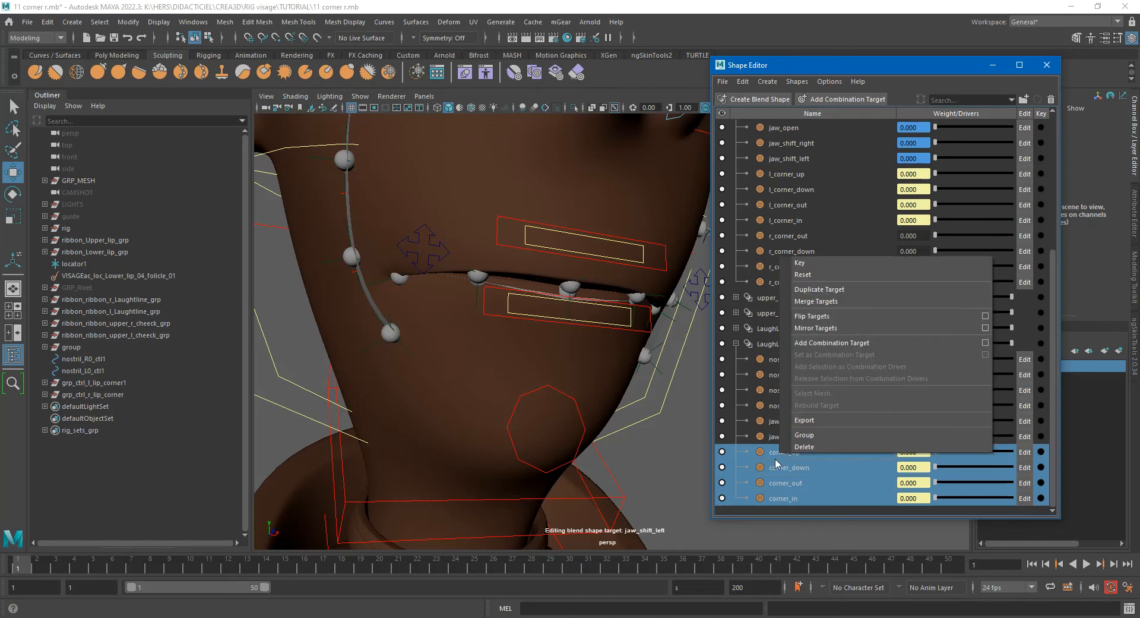
Try to duplicate the corner_up, corner_down, corner_out and corner_in targets within LaughLine_l_ribbon_blsps.
click(778, 453)
shift+click(796, 498)
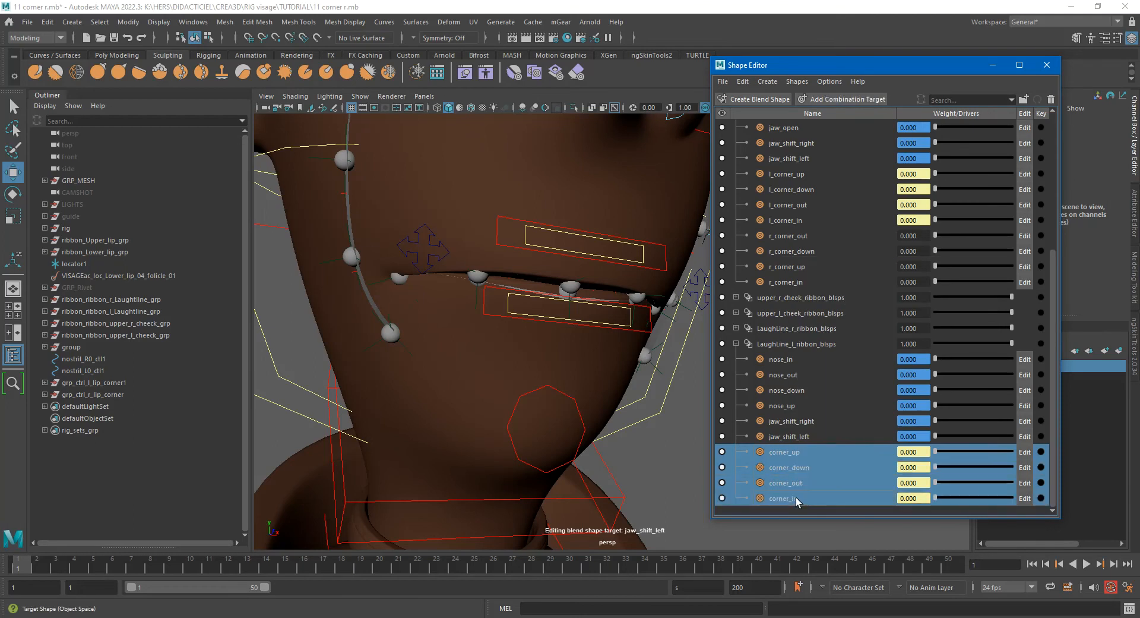
key(ctrl+d)
click(798, 408)
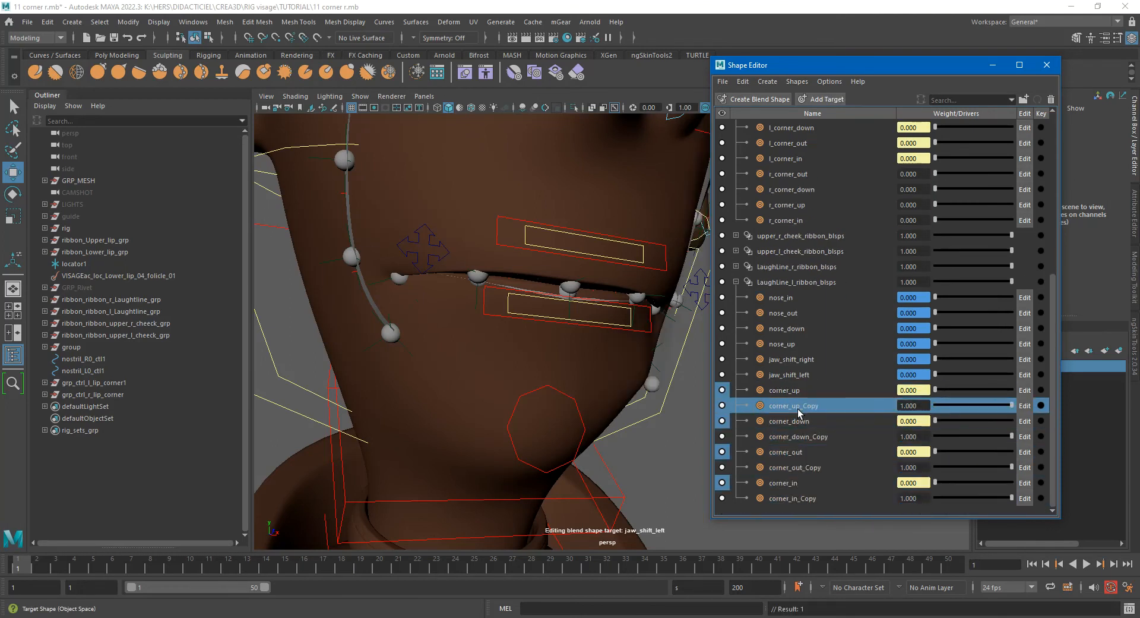
right_click(814, 408)
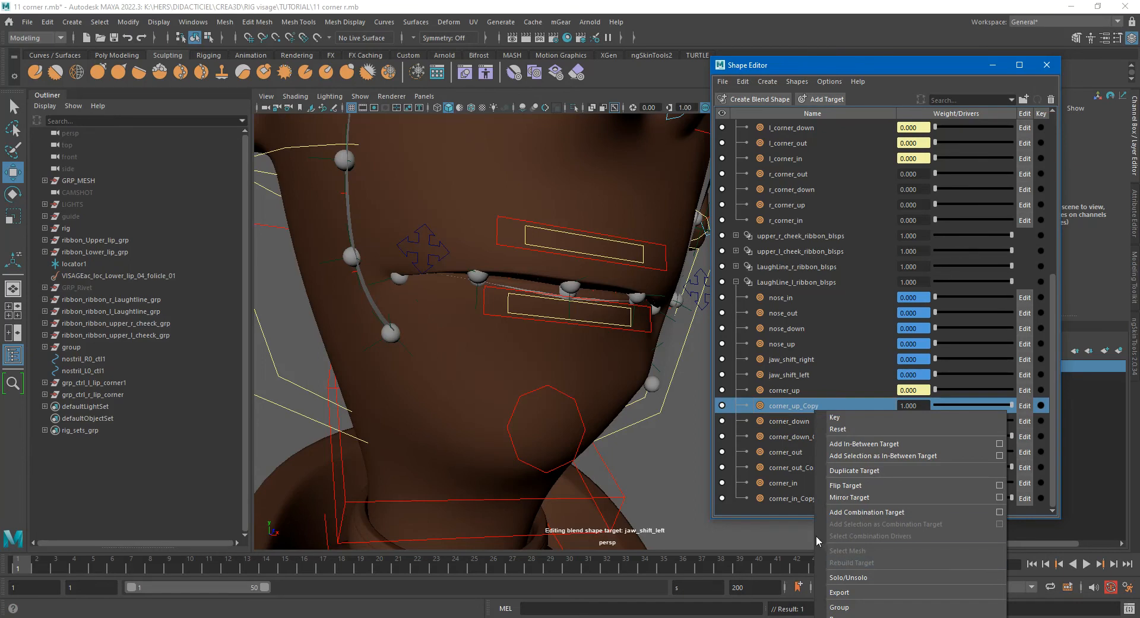
click(782, 380)
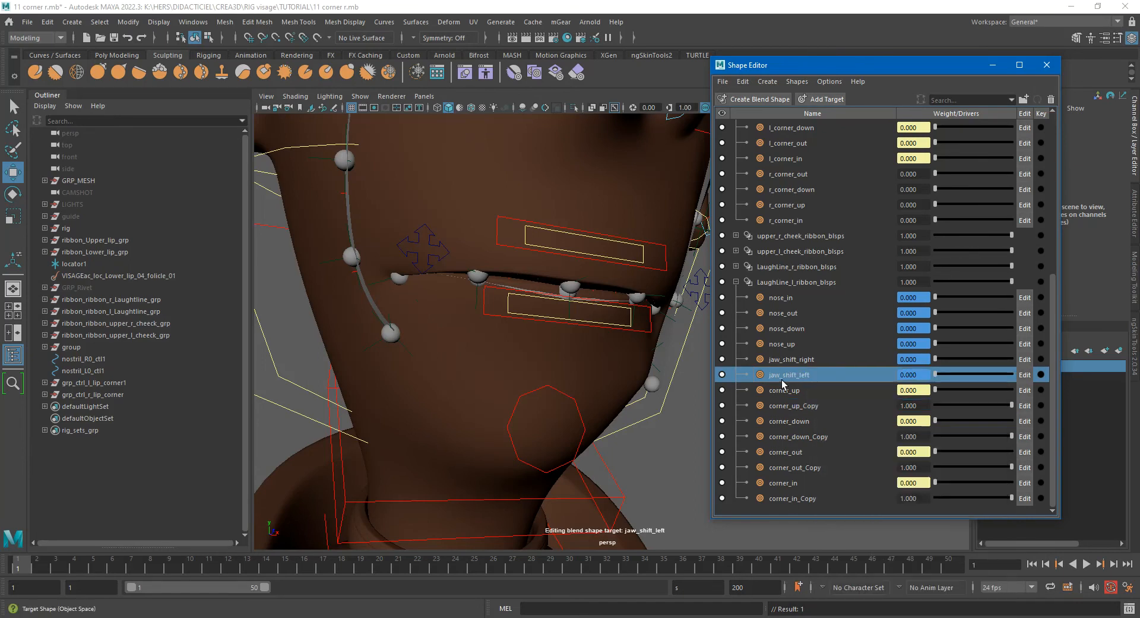
key(ctrl+z)
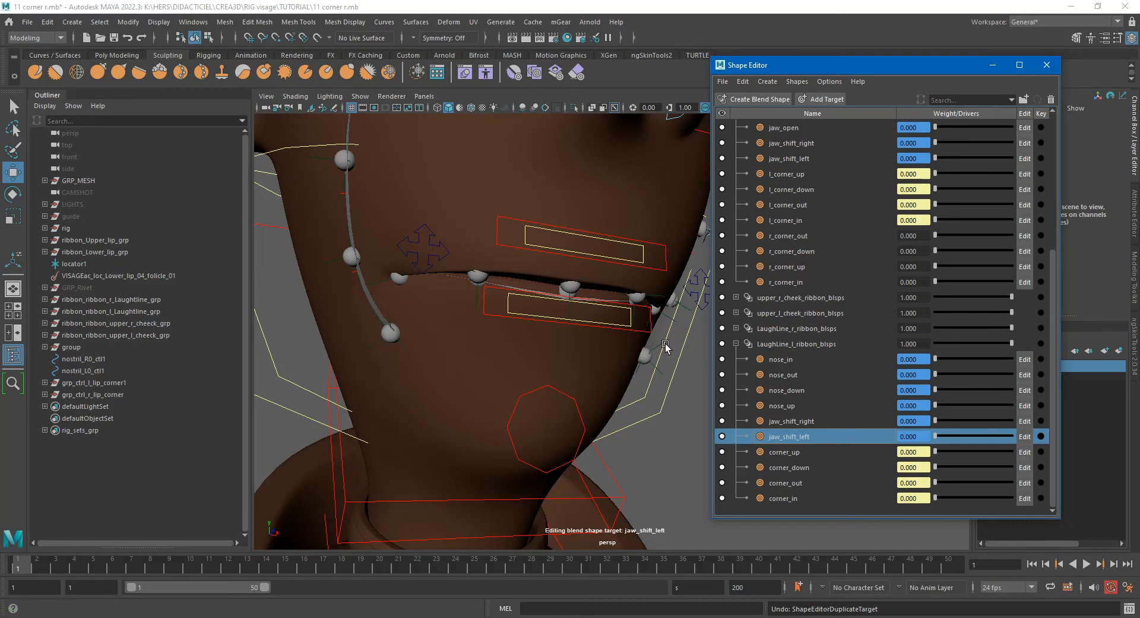
Select the ribbon_ribbon_l_Laughtline surface and inspect its skinCluster6 and transformGeometry1 inputs.
alt+middle_drag(639, 330, 525, 430)
alt+drag(525, 430, 568, 359)
alt+right_drag(568, 359, 625, 284)
click(614, 244)
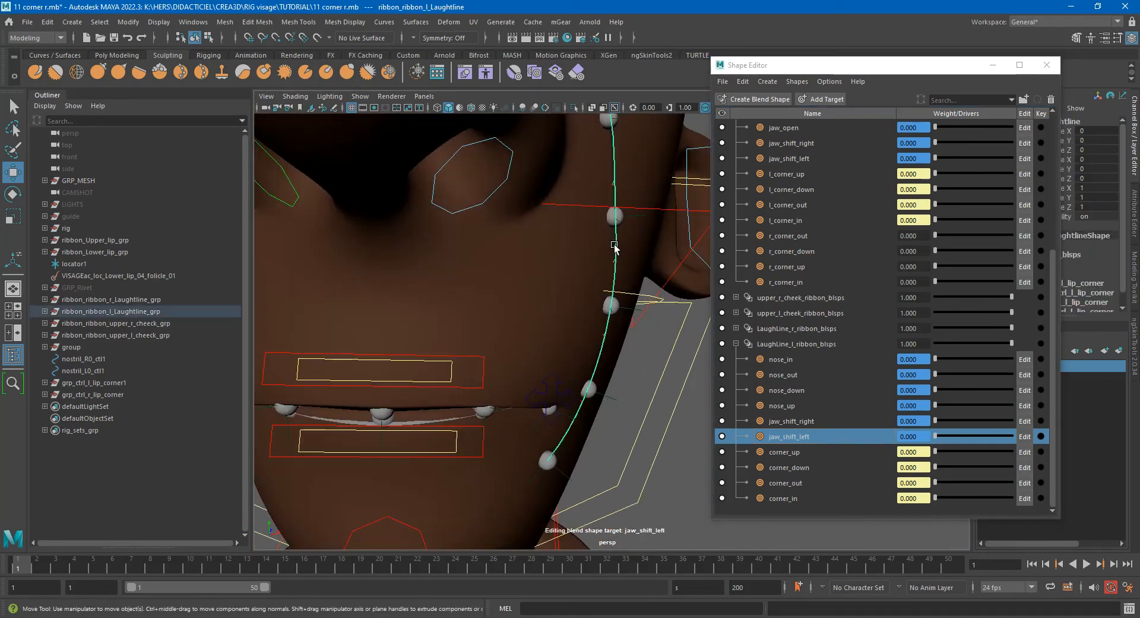
alt+drag(614, 244, 602, 224)
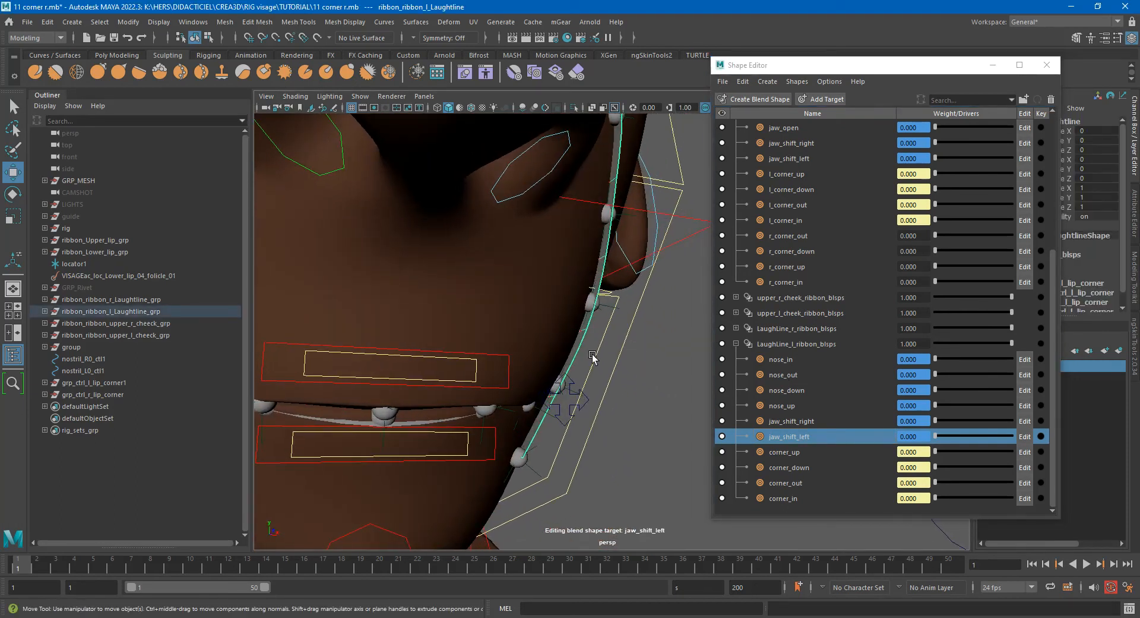
drag(906, 68, 762, 315)
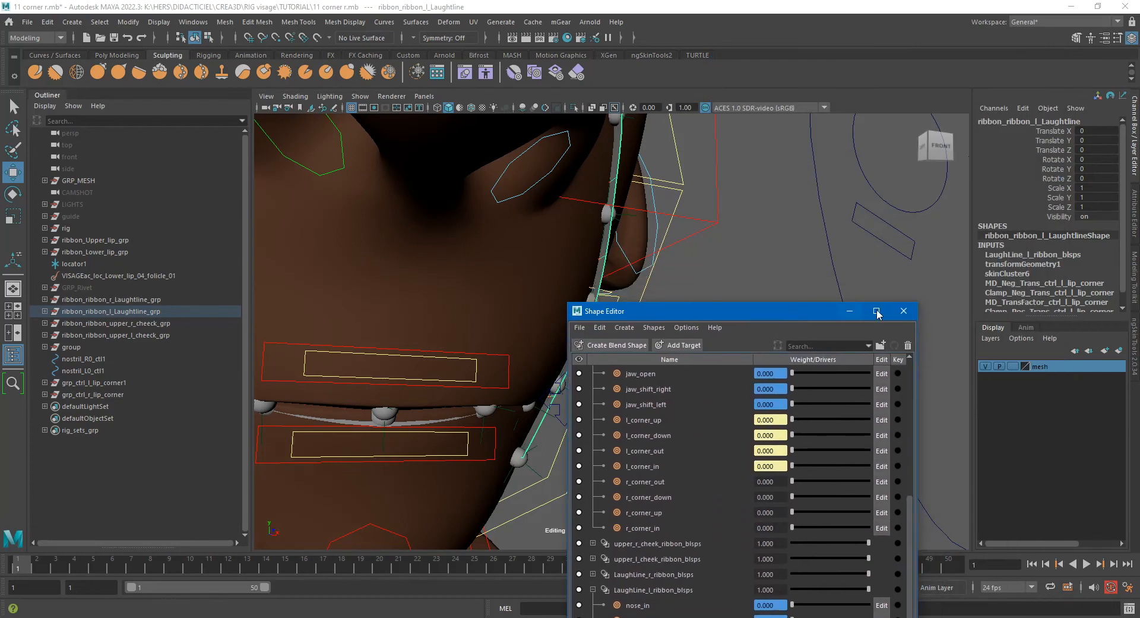
click(1000, 273)
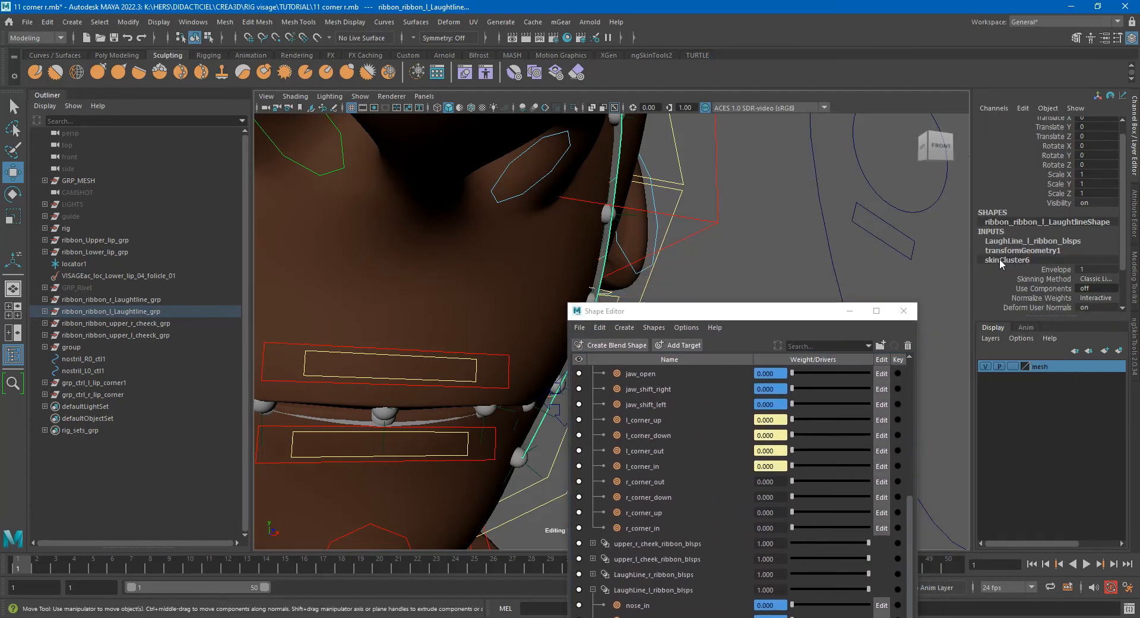
click(1010, 252)
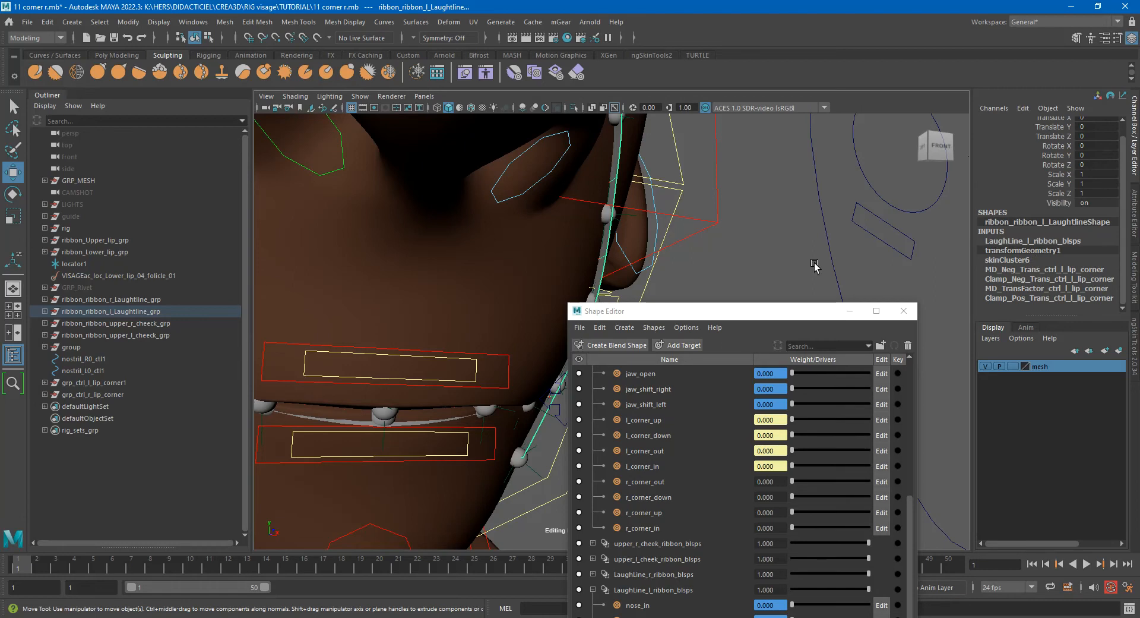
Try to reorder skinCluster6 relative to LaughLine_l_ribbon_blsps in the input operations of ribbon_ribbon_l_Laughtline.
right_click(613, 219)
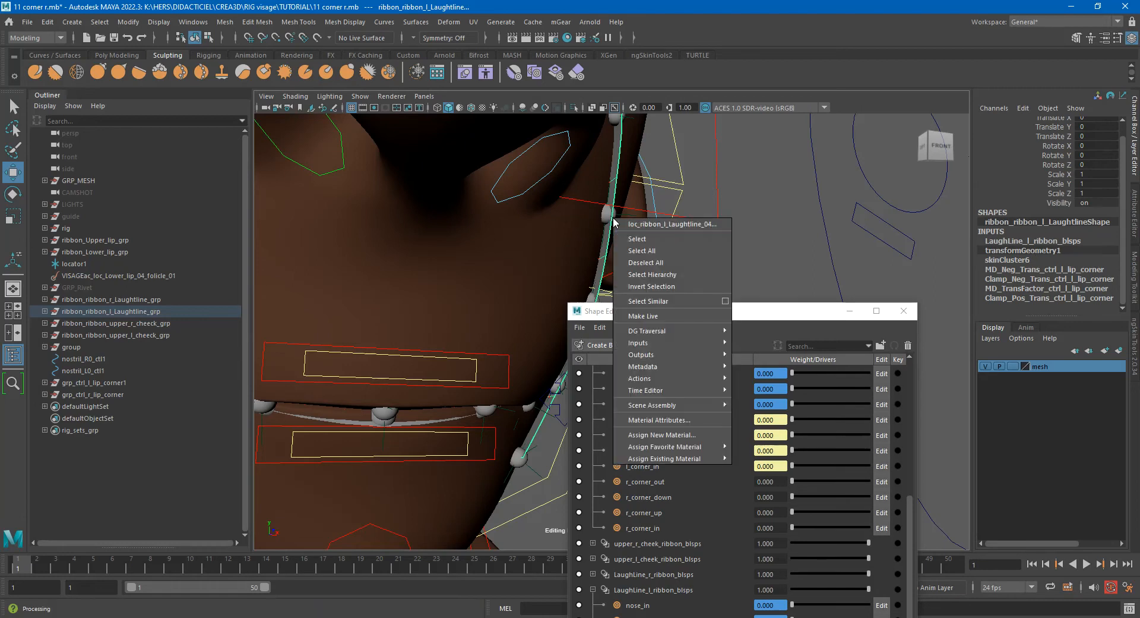
mouse_move(705, 342)
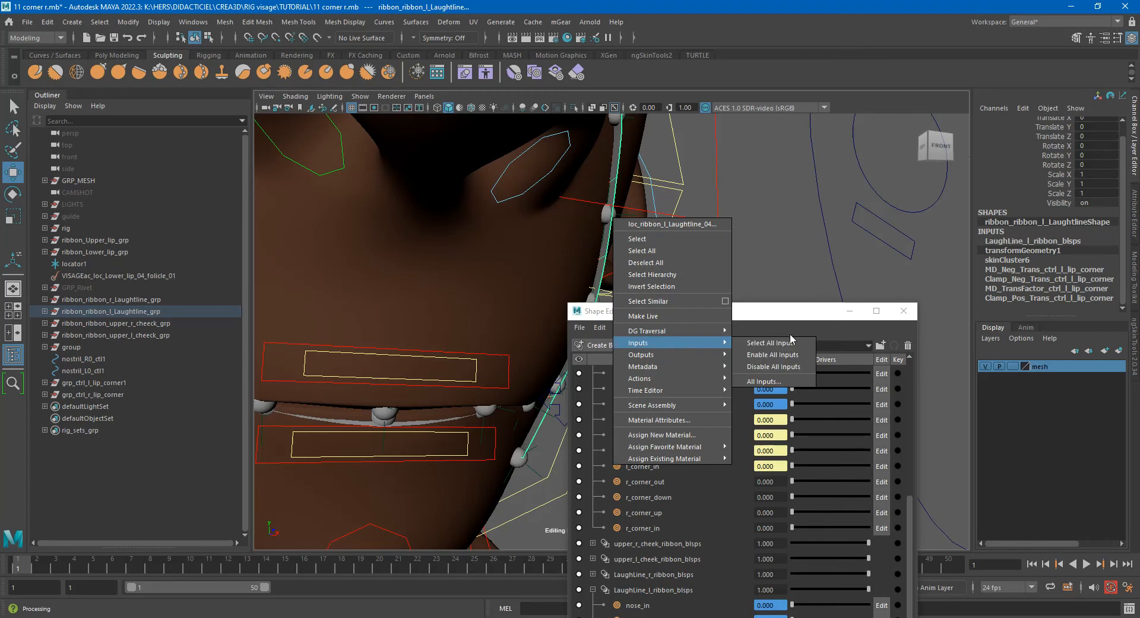
click(775, 382)
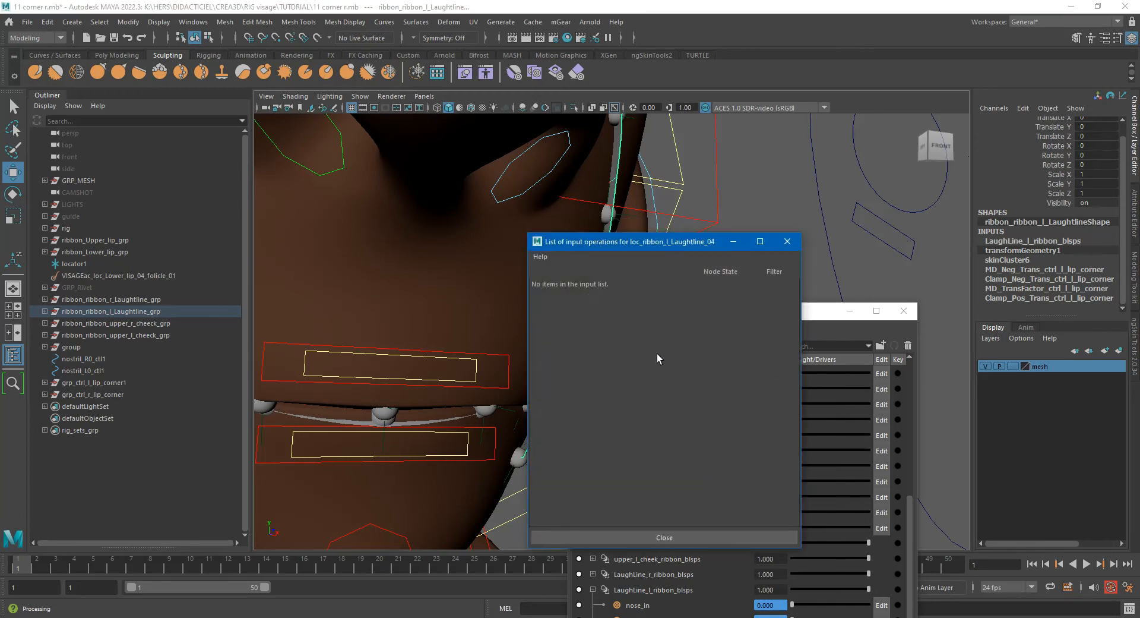
click(671, 181)
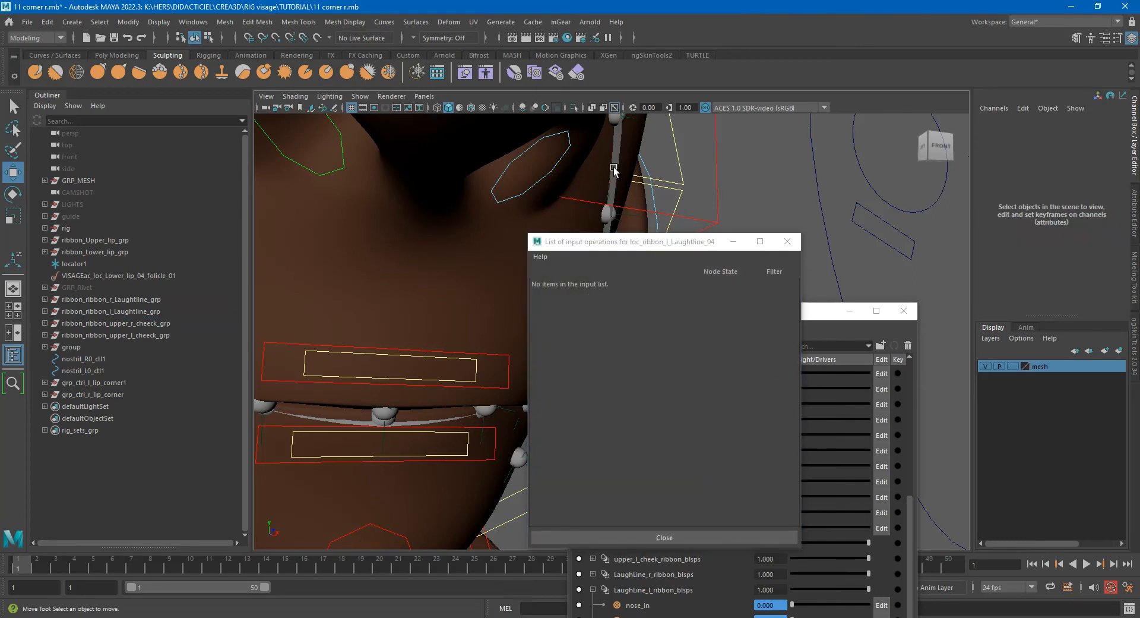
click(614, 168)
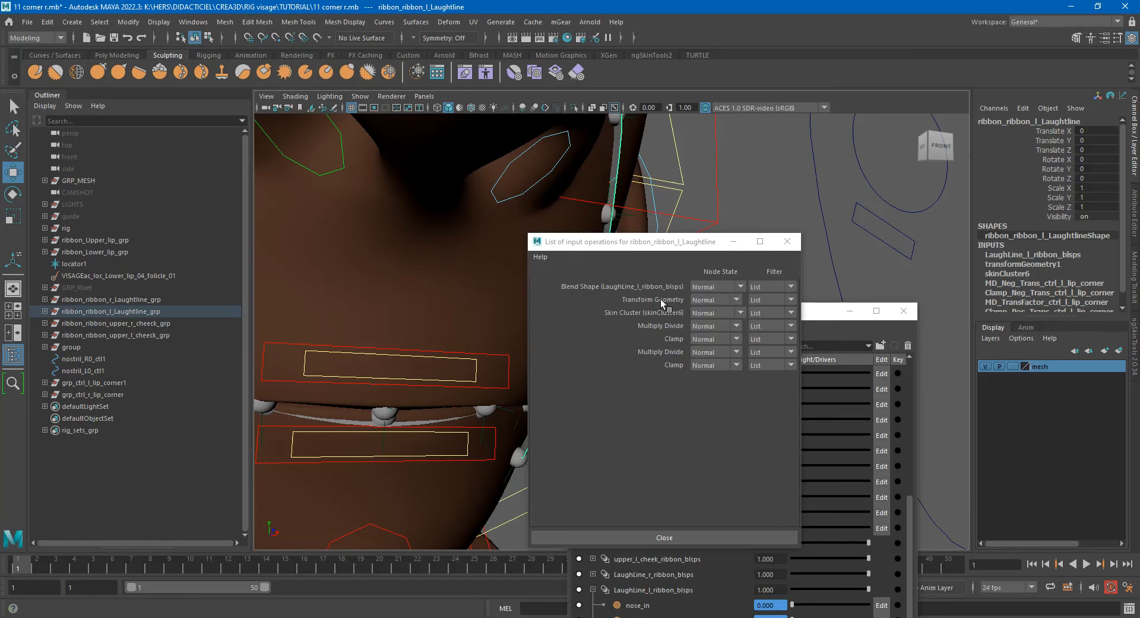
click(662, 314)
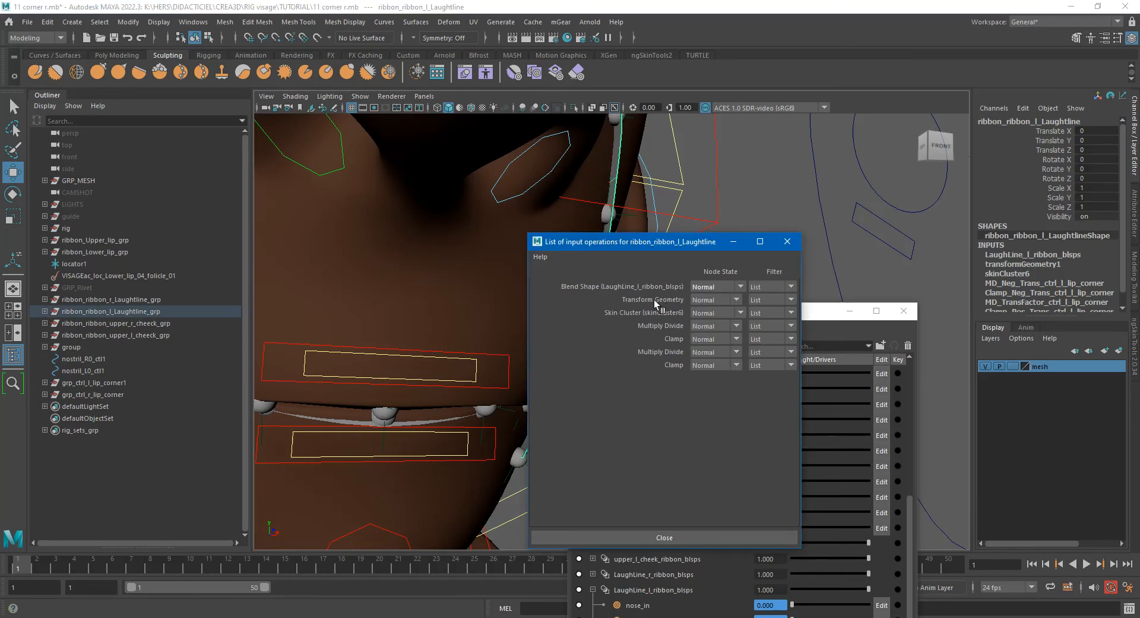
middle_drag(665, 318, 632, 288)
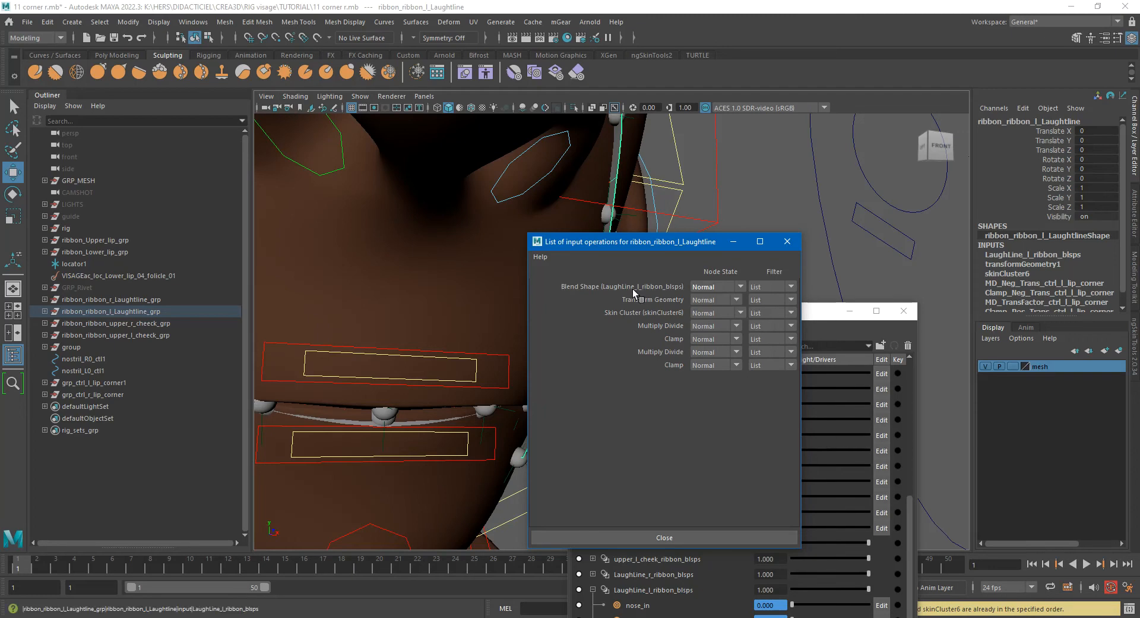
click(786, 242)
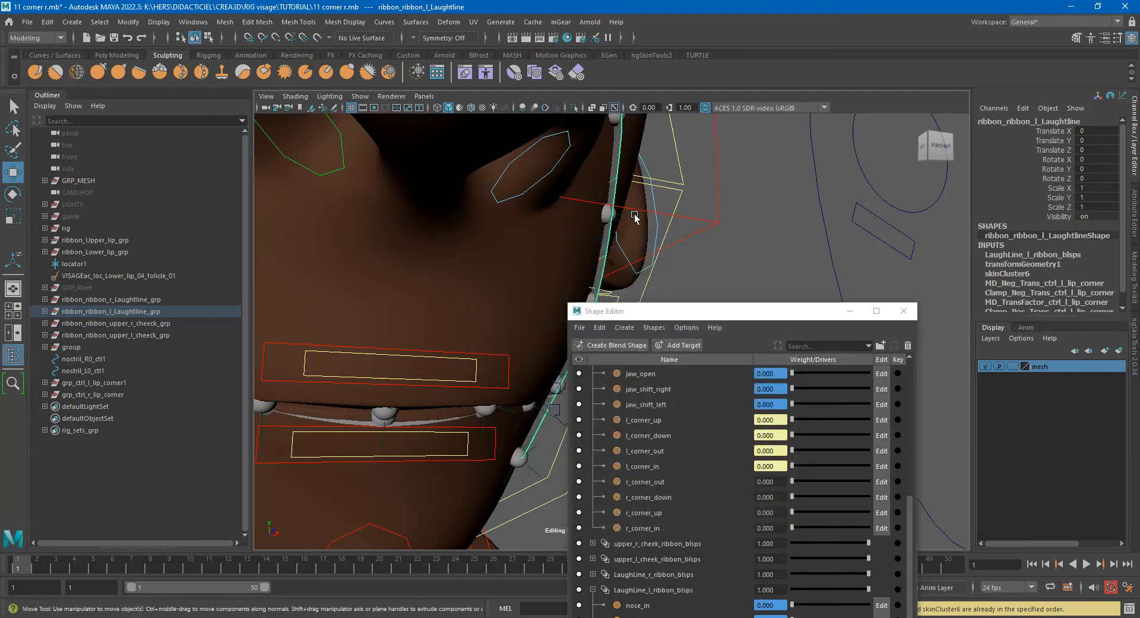
Select the right laugh line ribbon and compare the targets of LaughLine_r_ribbon_blsps with the corner targets of LaughLine_l_ribbon_blsps.
drag(761, 312, 887, 103)
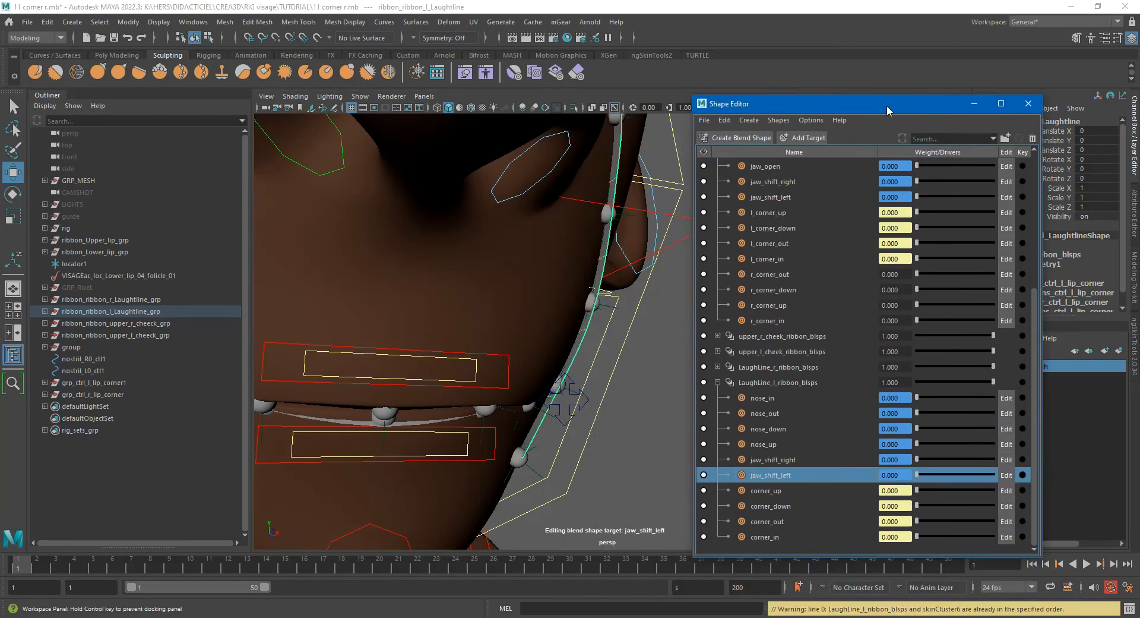
scroll(539, 329, down, 5)
mouse_move(535, 328)
alt+mouse_down()
mouse_move(509, 323)
mouse_move(531, 322)
alt+mouse_up()
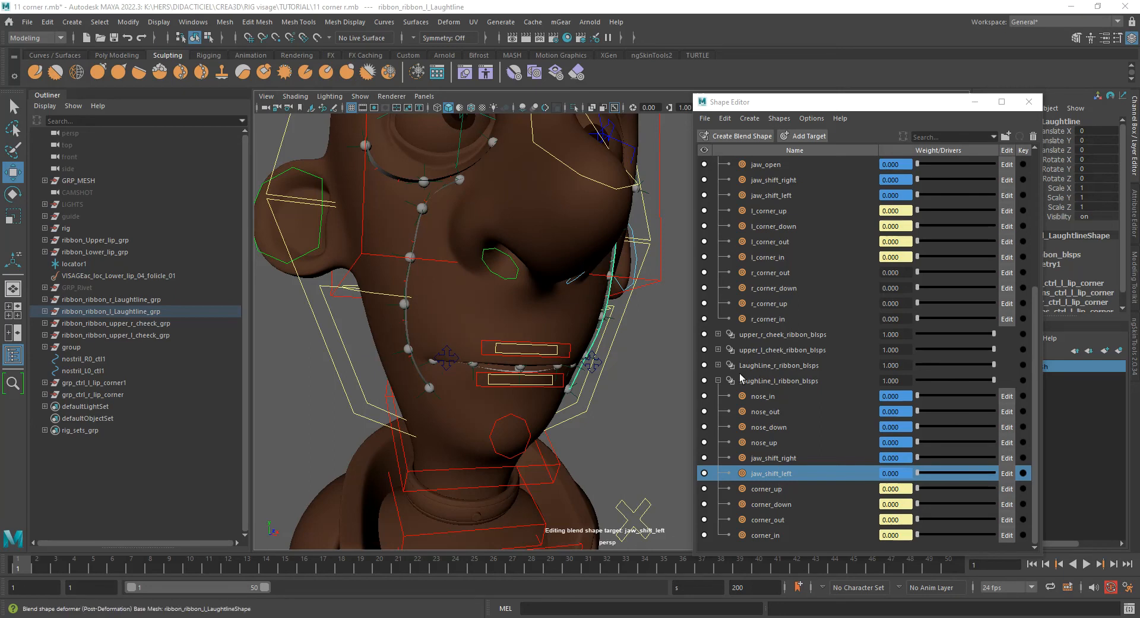
click(409, 277)
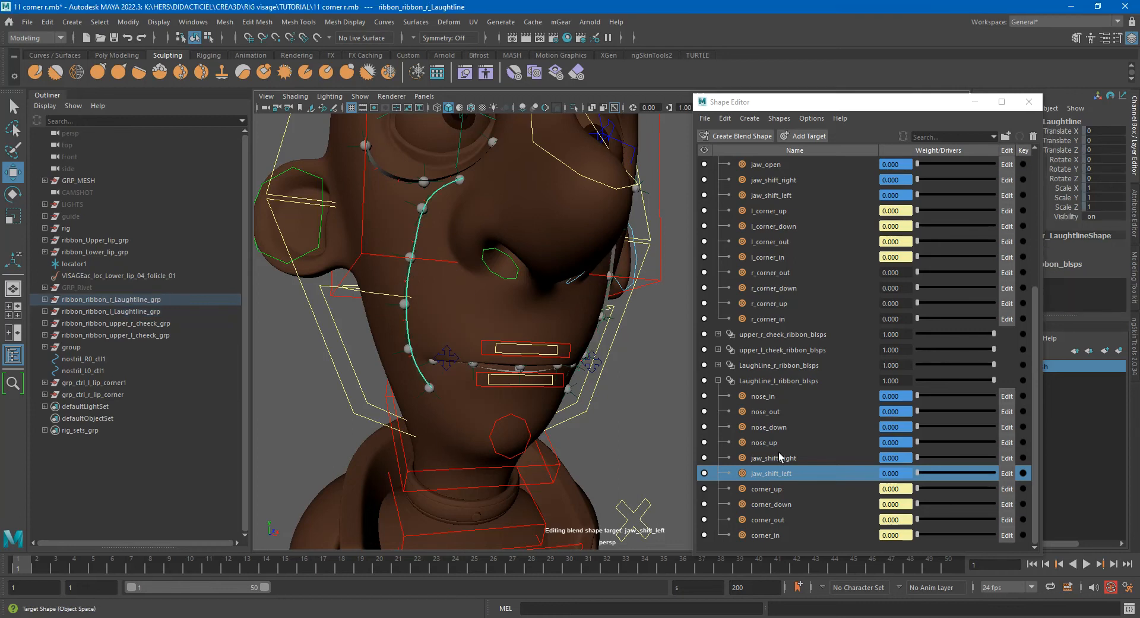
click(719, 365)
click(752, 365)
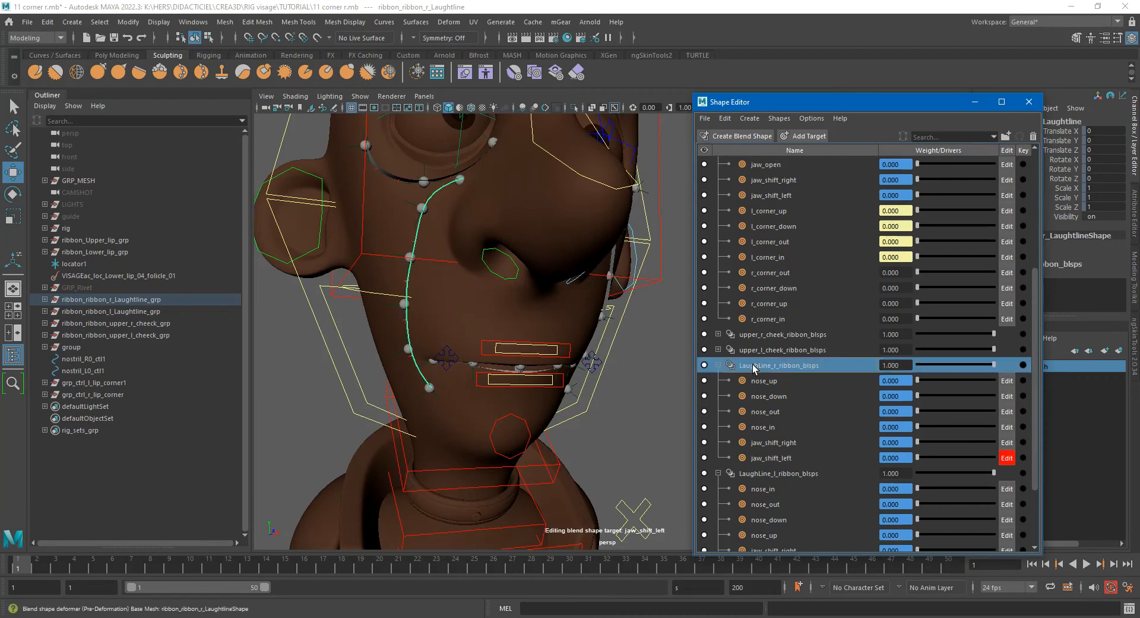
scroll(786, 426, down, 2)
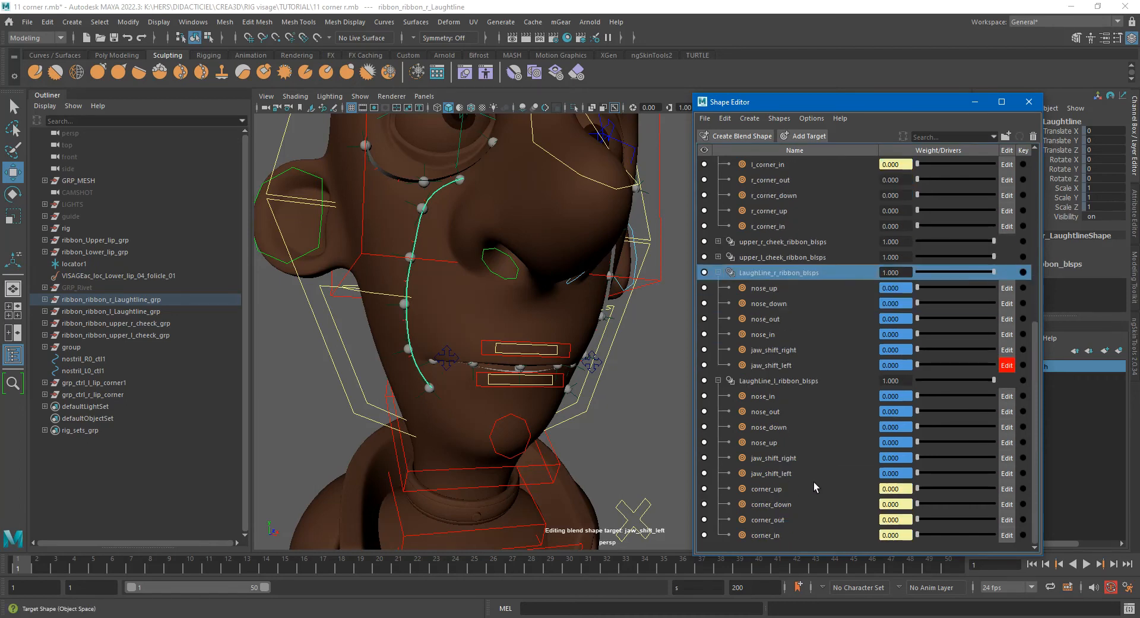
click(779, 489)
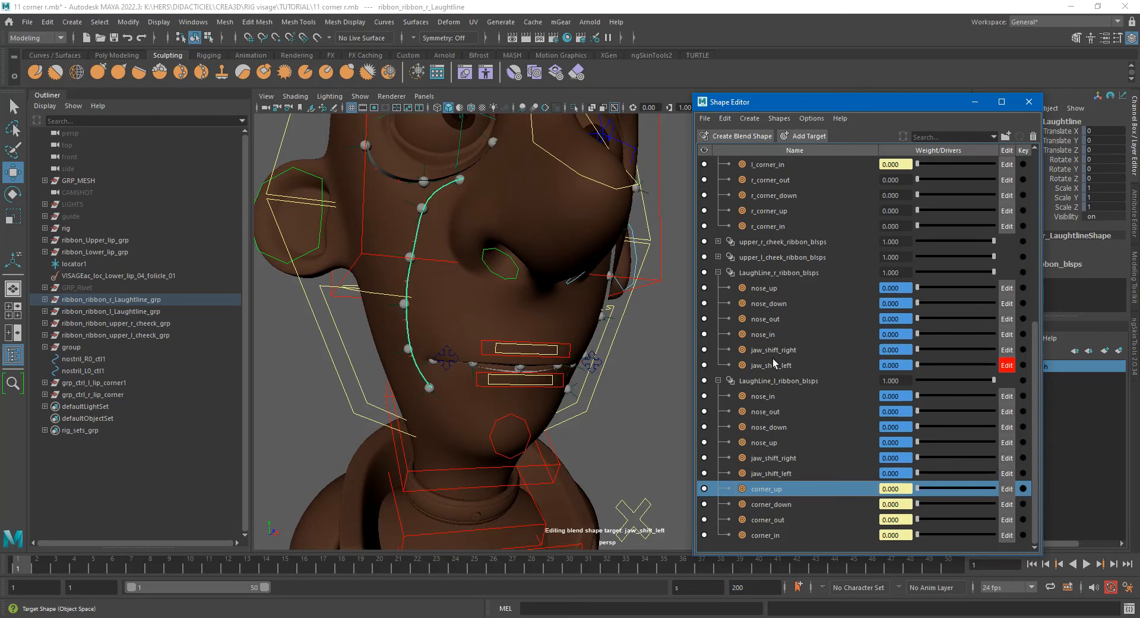
Select the right lip corner control ctrl_r_lip_corner and key all its channels at frame 1.
scroll(415, 397, up, 5)
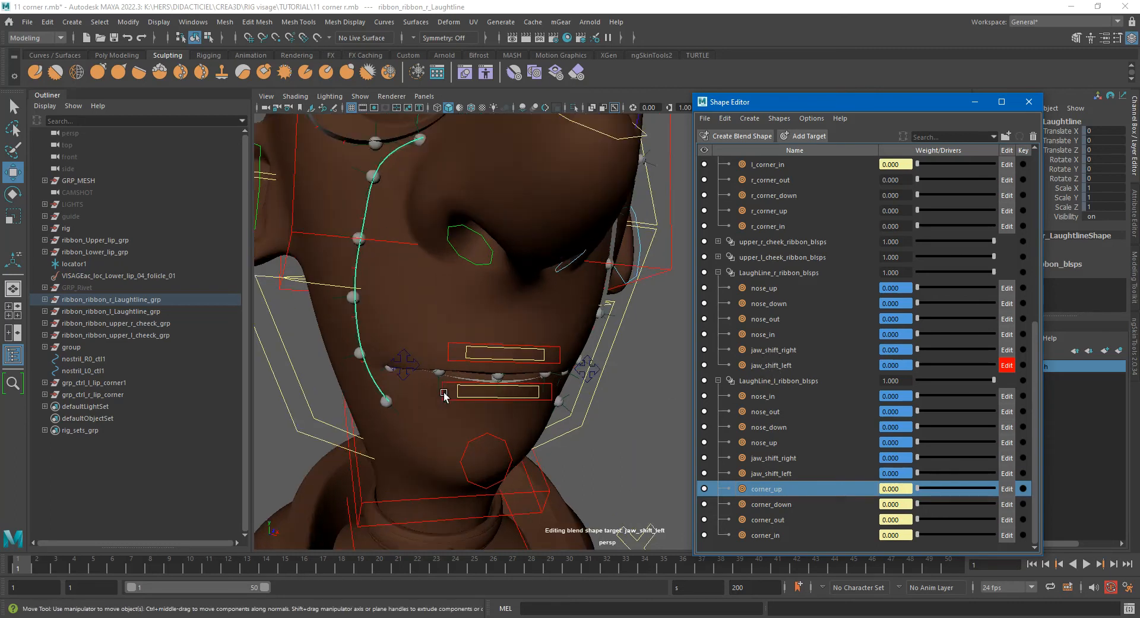
alt+drag(534, 403, 435, 402)
scroll(436, 402, up, 3)
alt+middle_drag(436, 402, 495, 392)
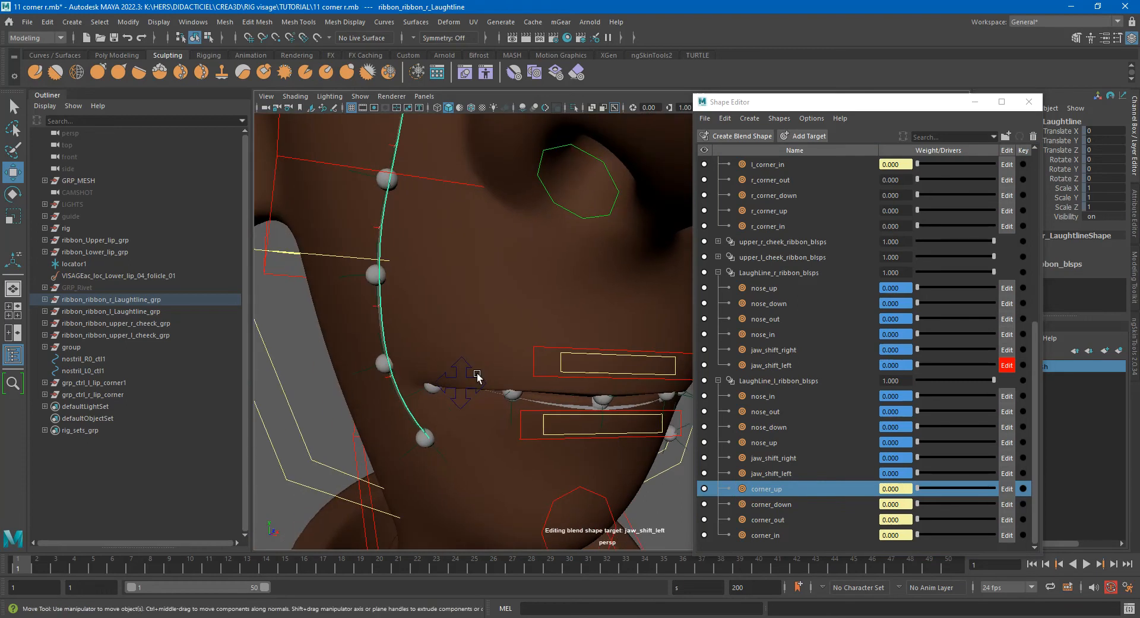
click(478, 376)
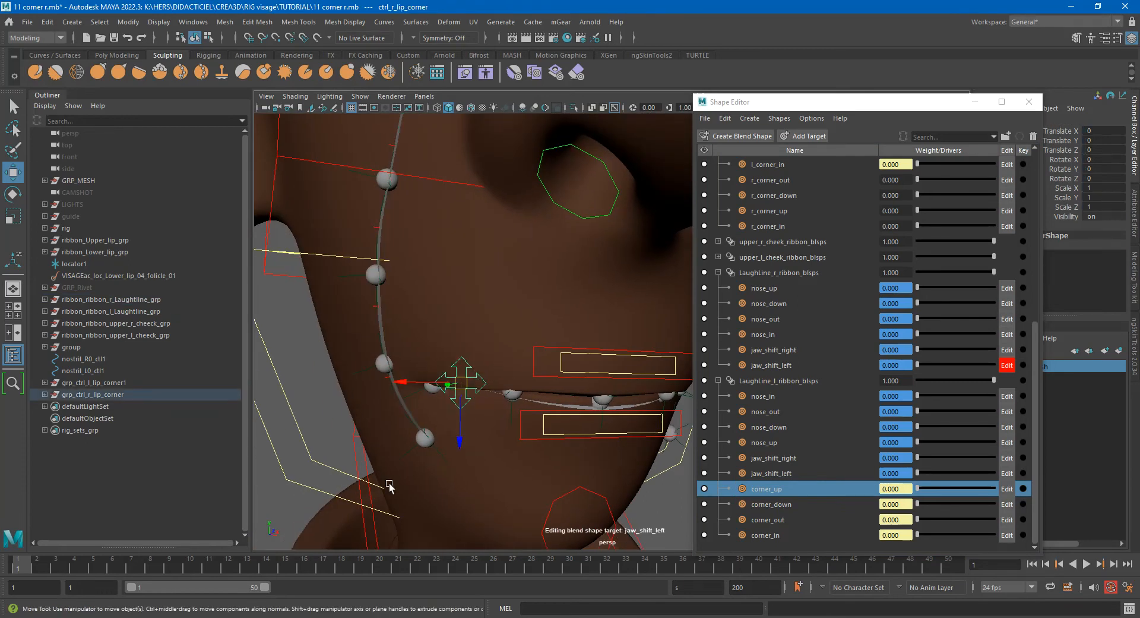
key(s)
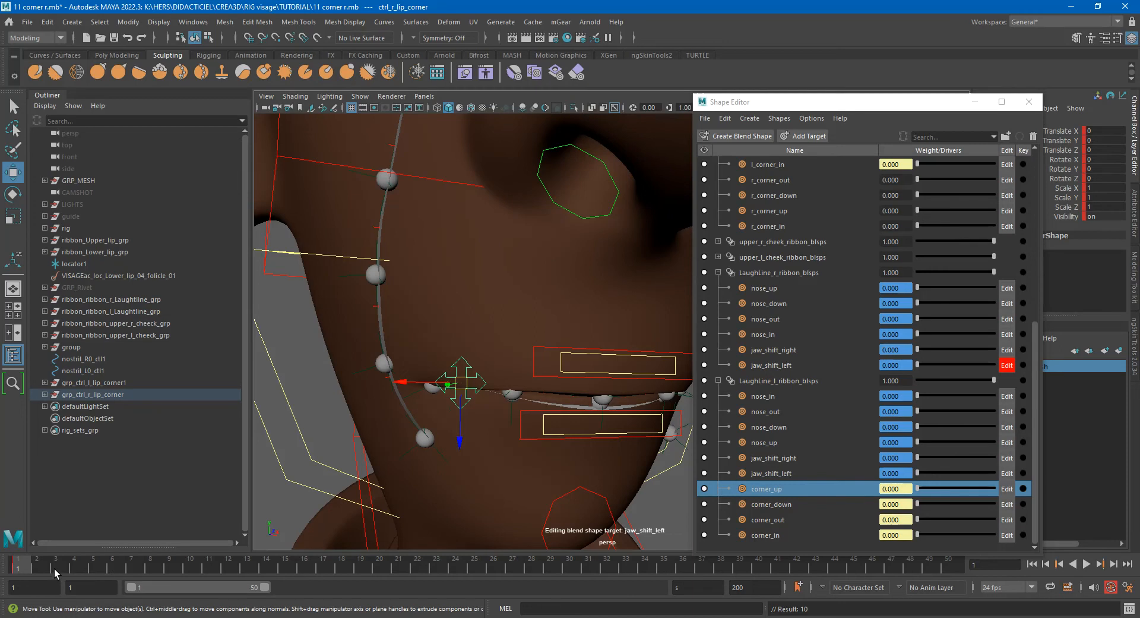
Key the right lip corner control's Translate Z at 1 on frame 10 and at -1 on frame 20.
click(192, 567)
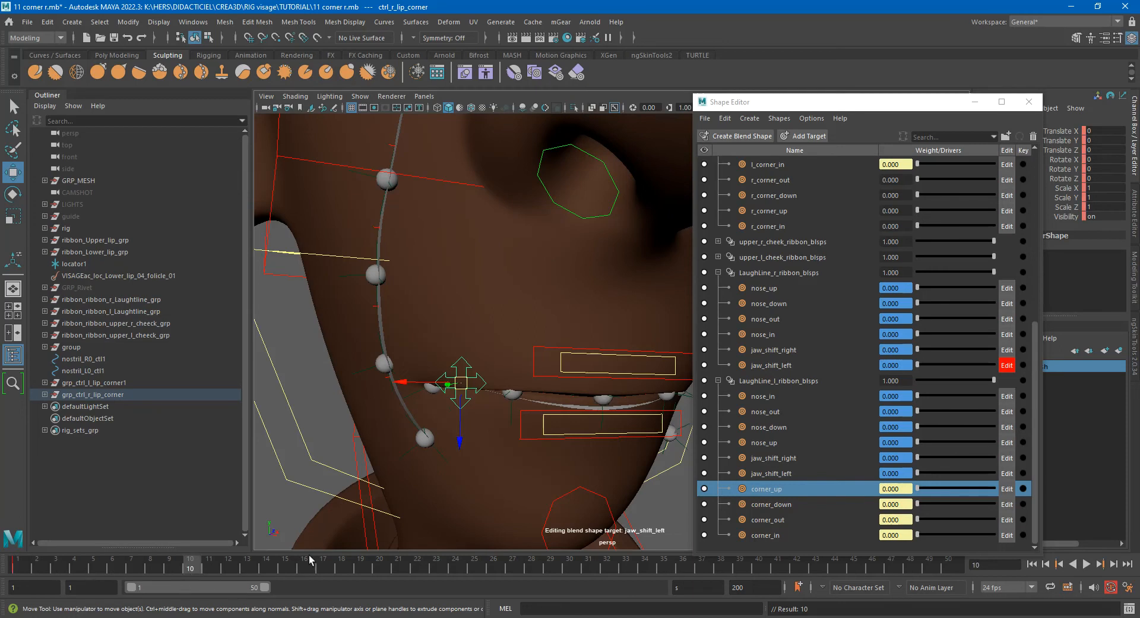
drag(461, 433, 461, 371)
click(1106, 150)
text(1)
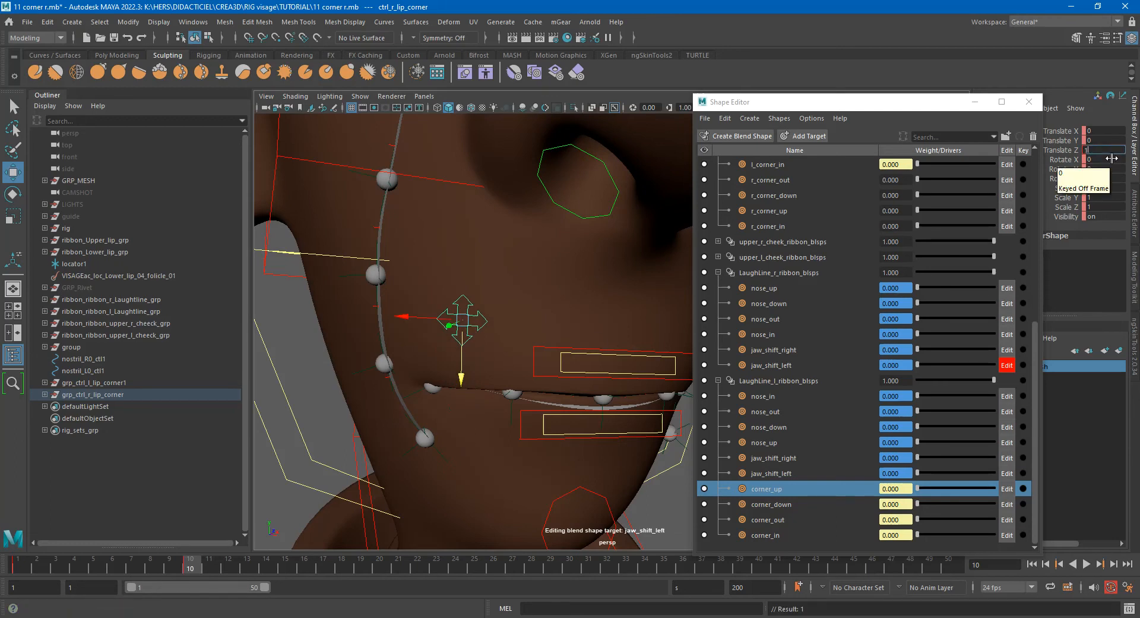
key(Return)
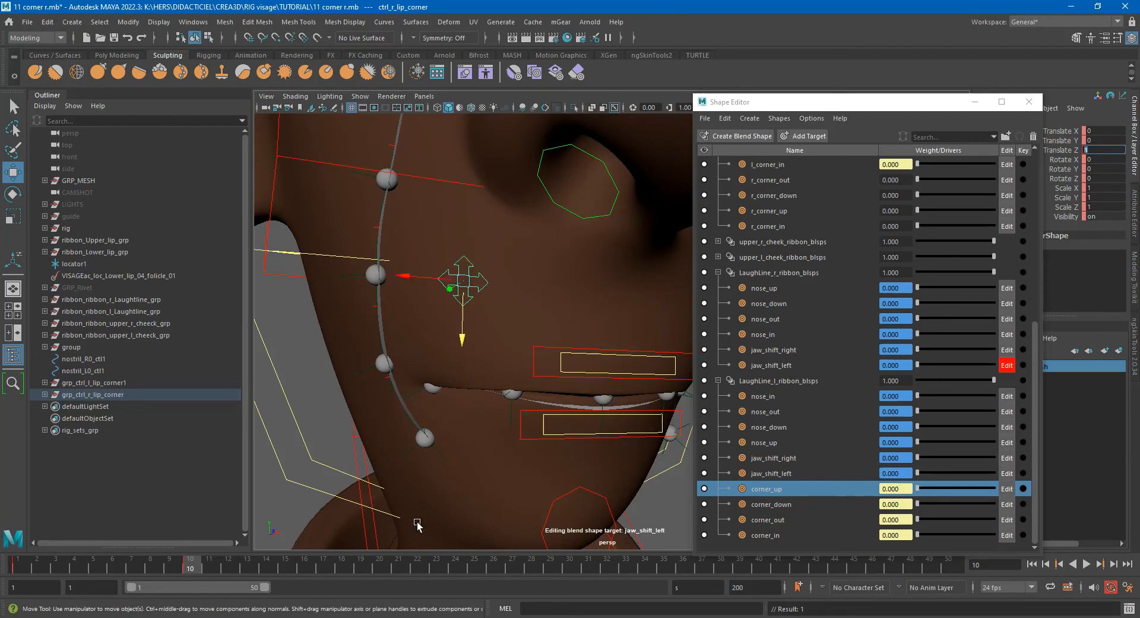
click(387, 565)
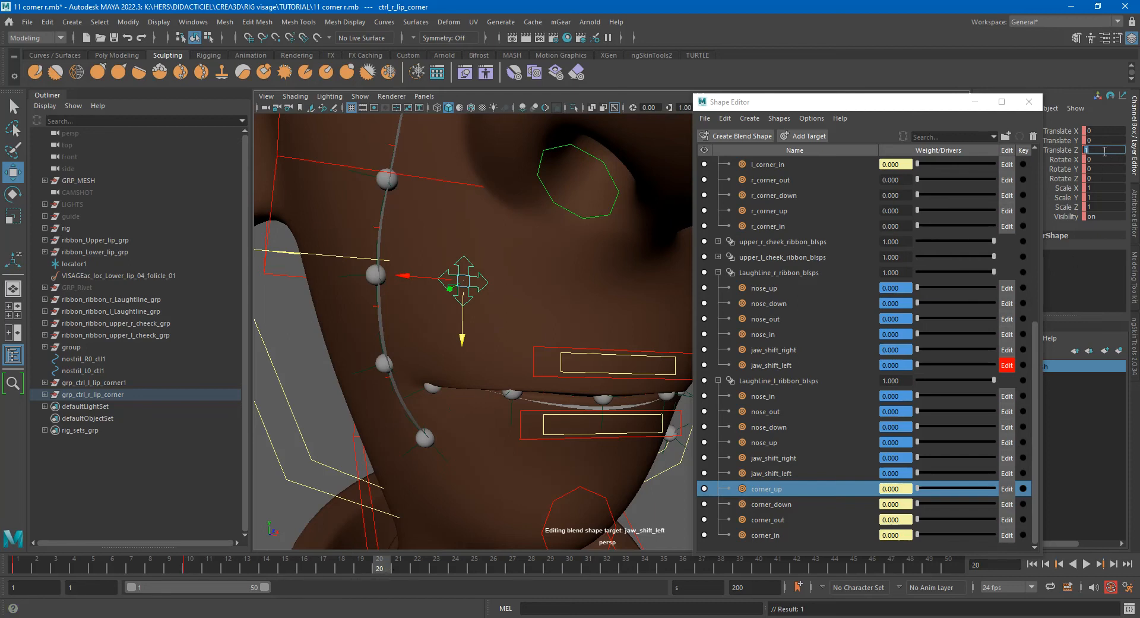
text(-1)
key(Return)
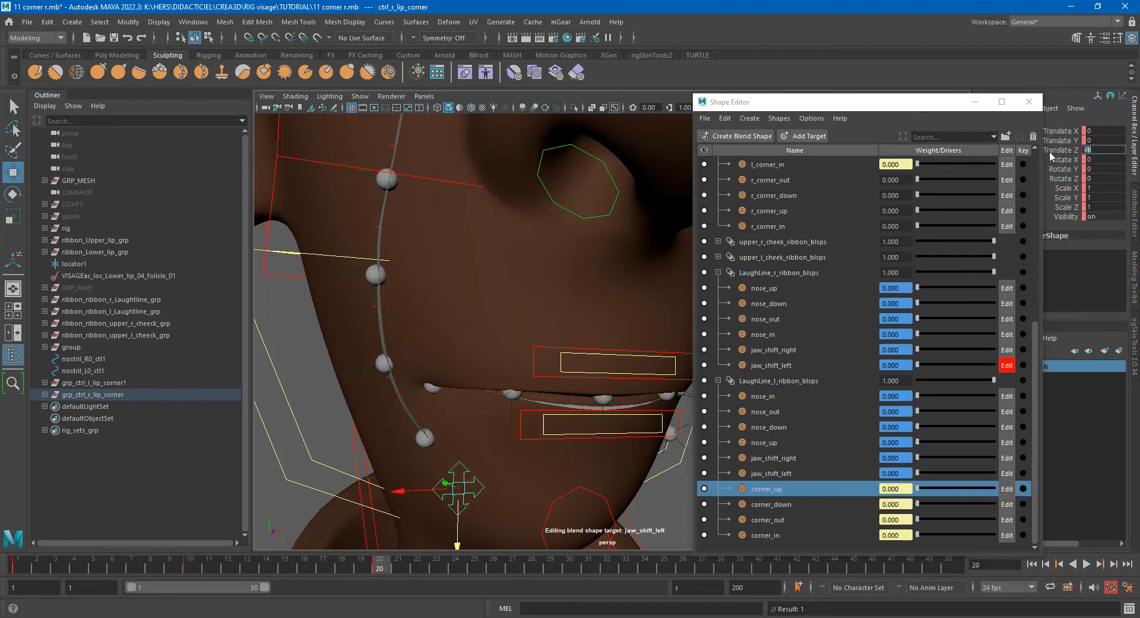
At frame 30, set the right lip corner control's Translate Z to 0 and key its Translate X.
click(571, 565)
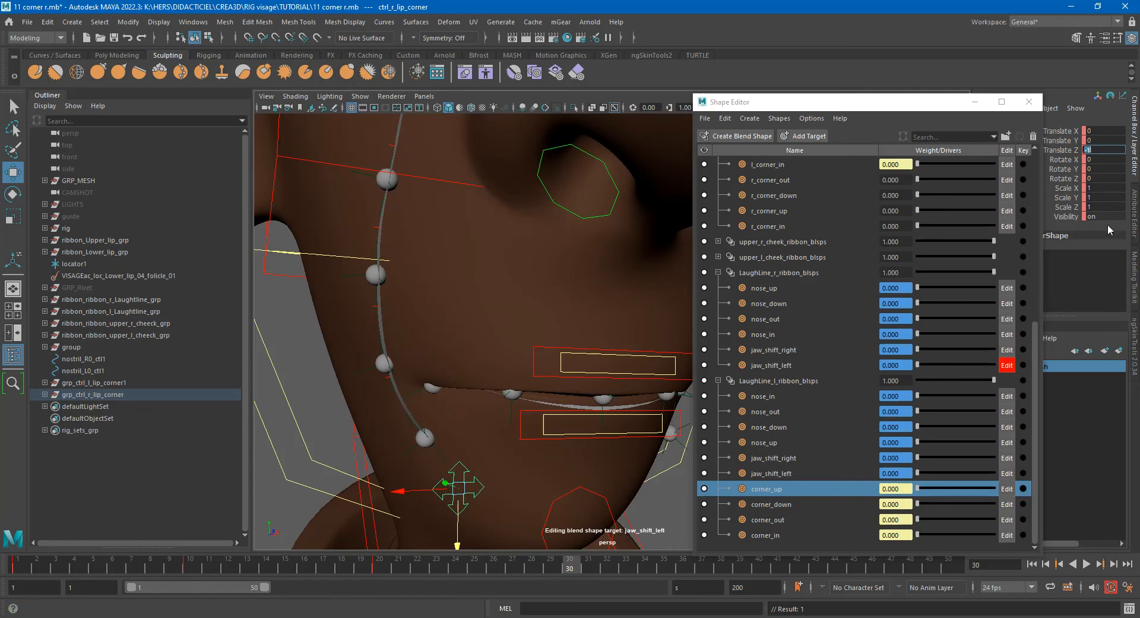
text(0)
key(Return)
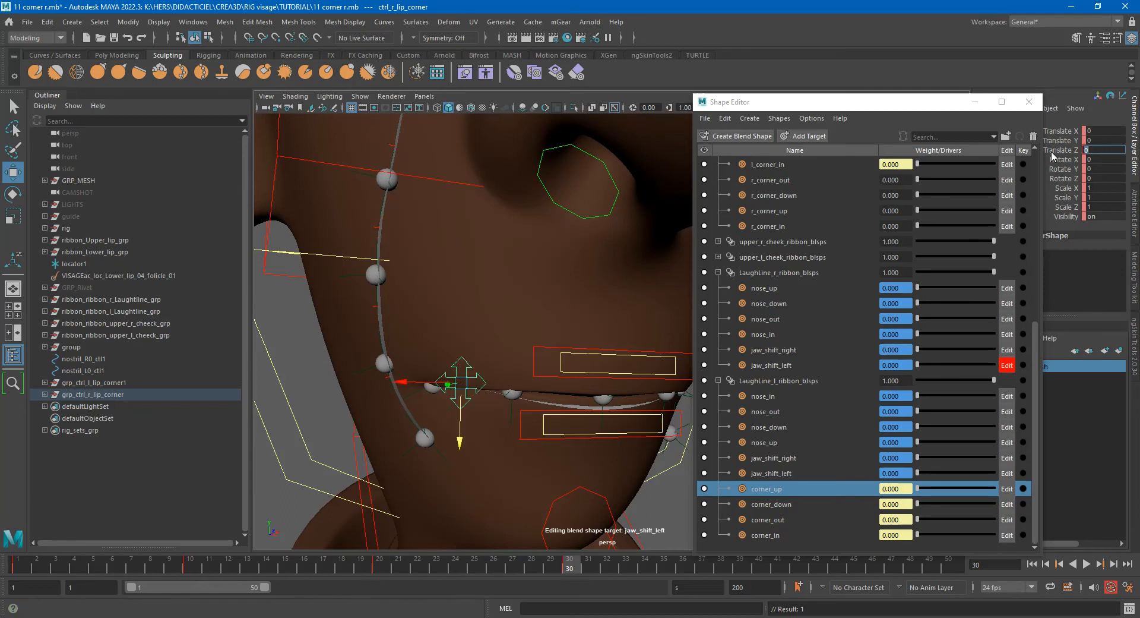
click(1071, 130)
right_click(1070, 130)
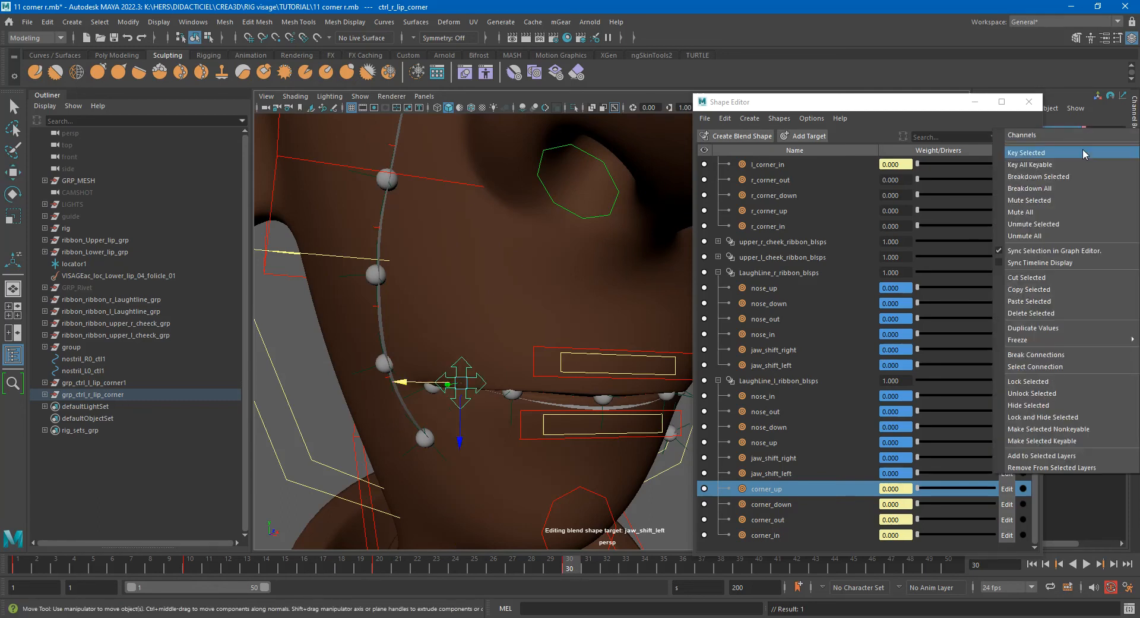
click(1082, 150)
Key the right lip corner control's Translate X at 1 on frame 40.
click(759, 565)
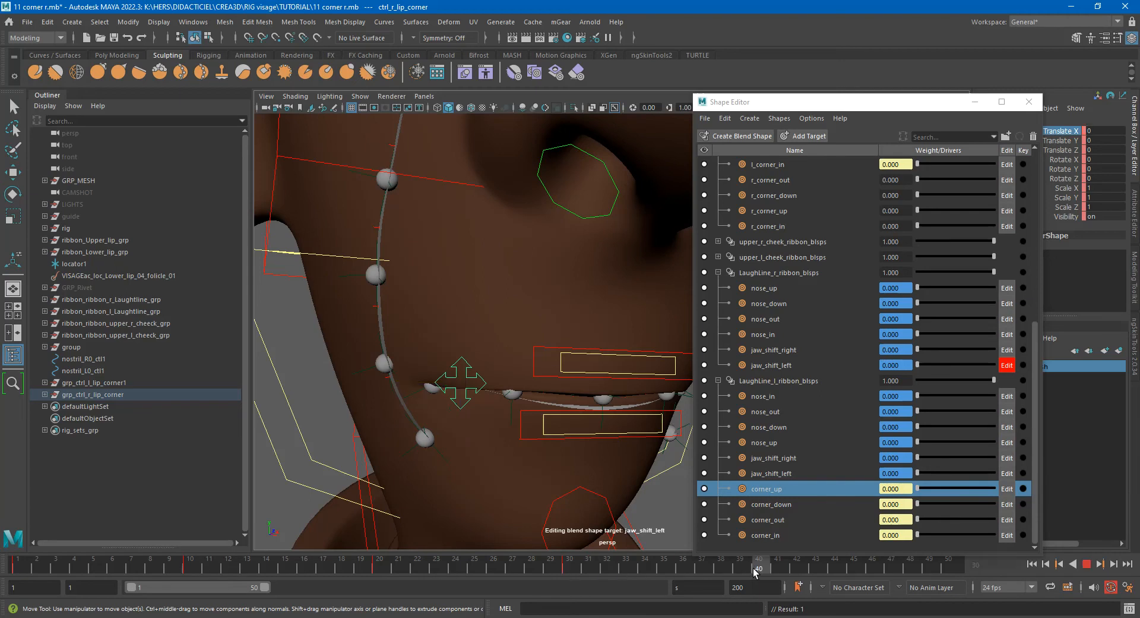
click(1105, 129)
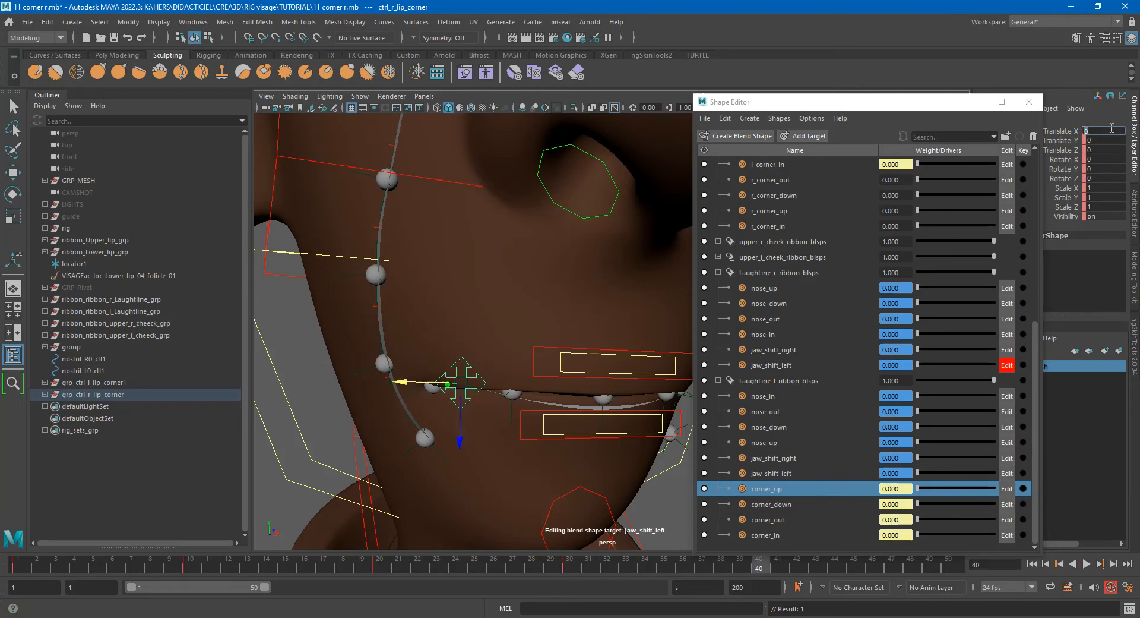
text(-1)
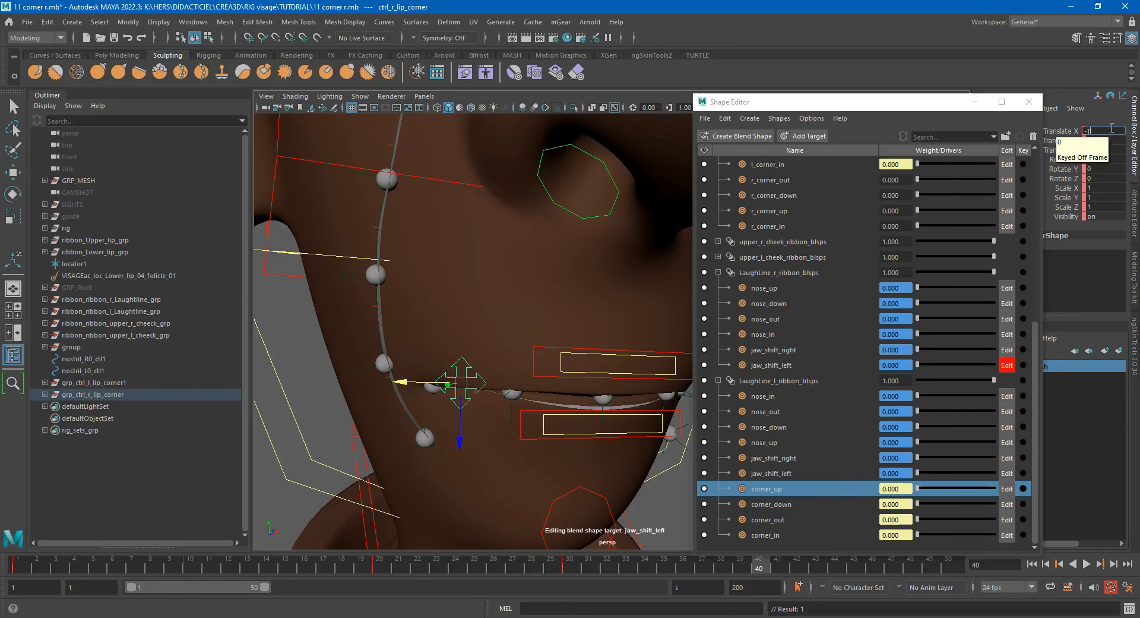
key(Return)
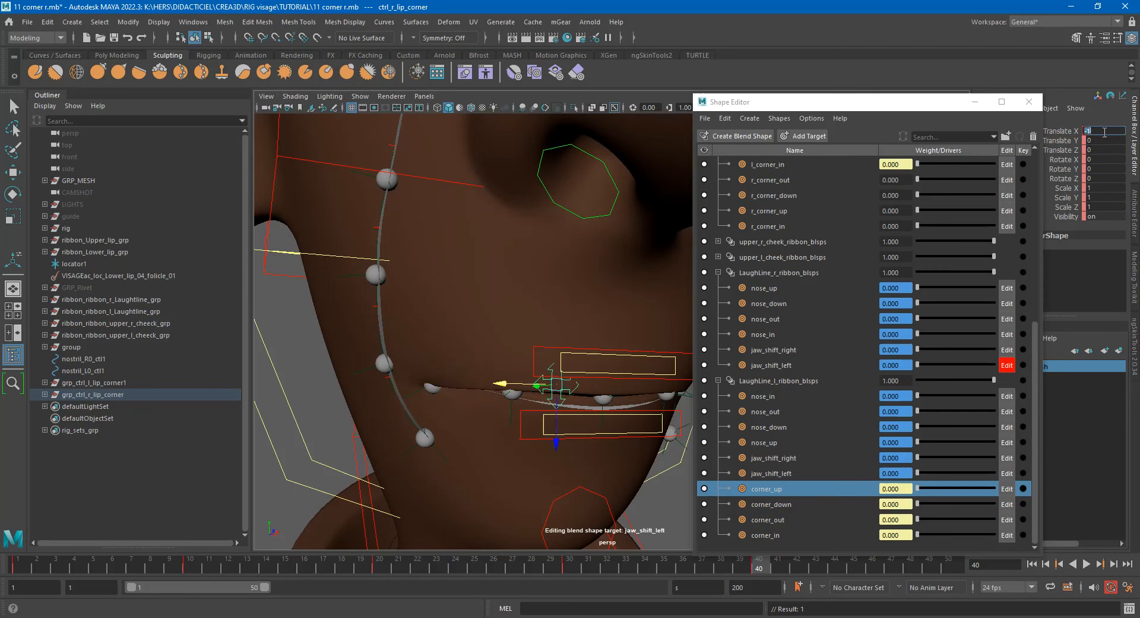
text(1)
key(Return)
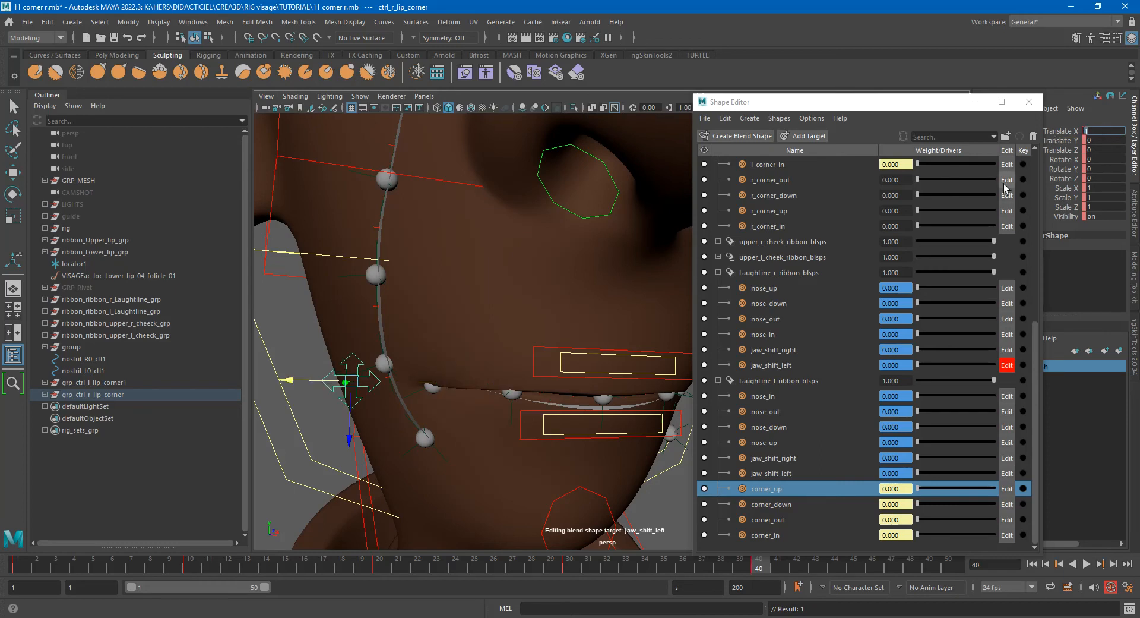
Key the right lip corner control's Translate X at frame 50 and scrub the animation back to frame 1.
click(963, 562)
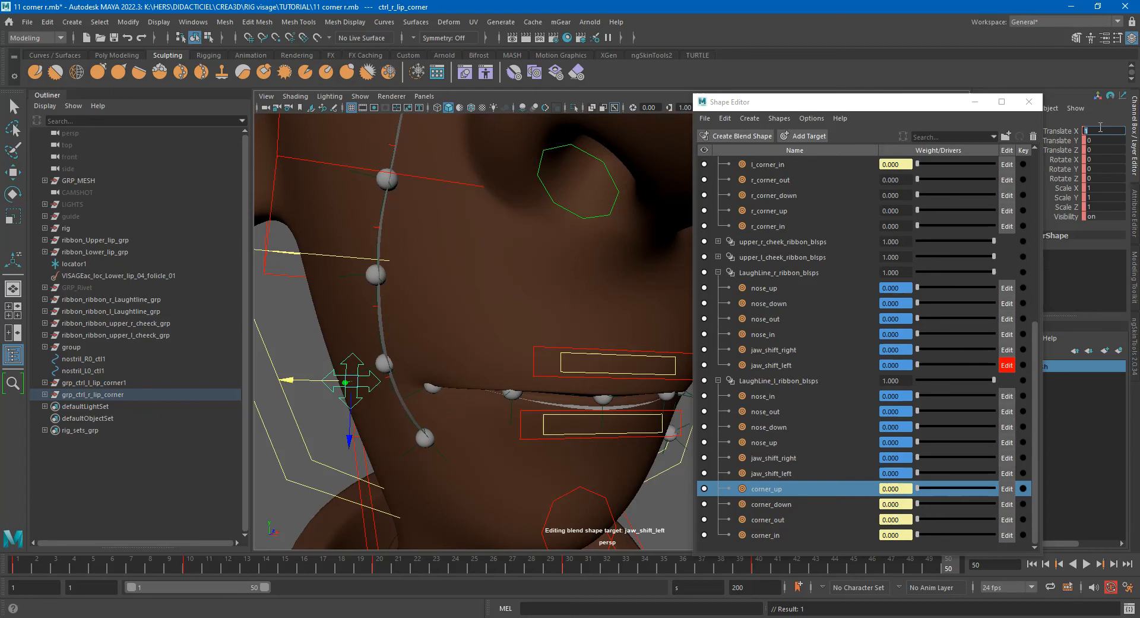
text(-)
key(Return)
drag(943, 570, 19, 544)
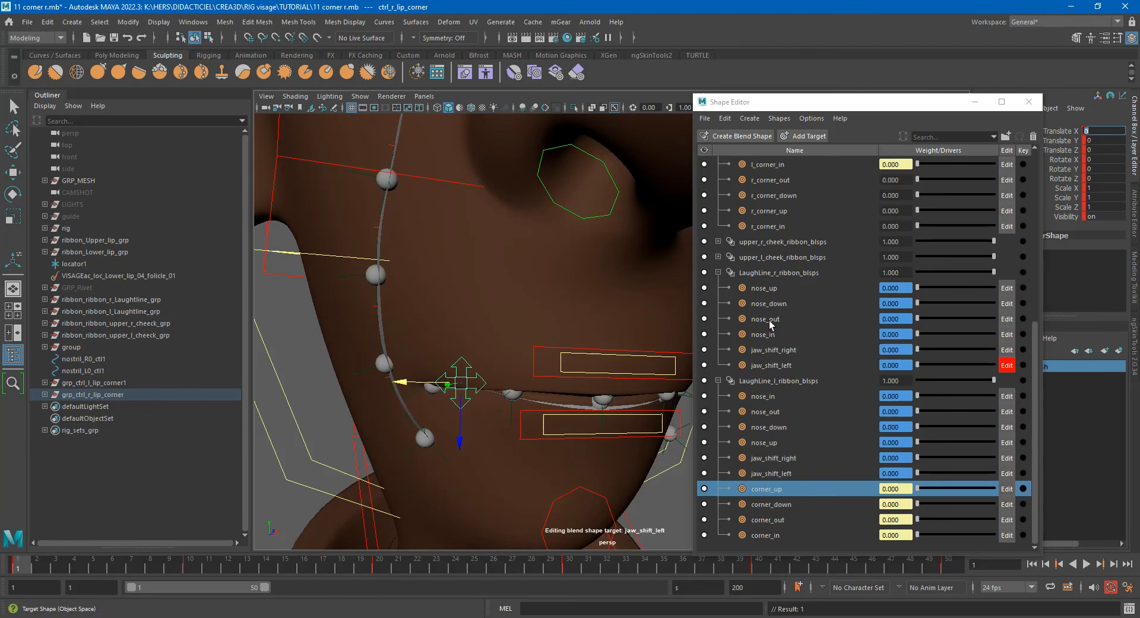
Go to frame 10 and open the JT Controller Tool Sets with its Create Controllers and Mirror Controller sections collapsed.
scroll(790, 321, up, 4)
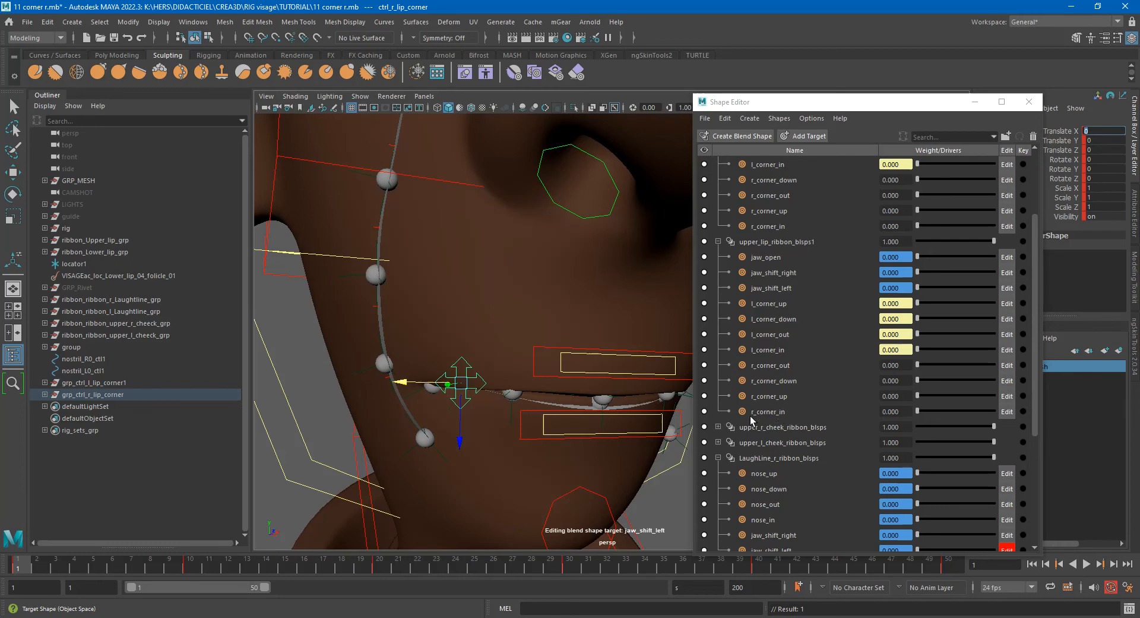
click(186, 564)
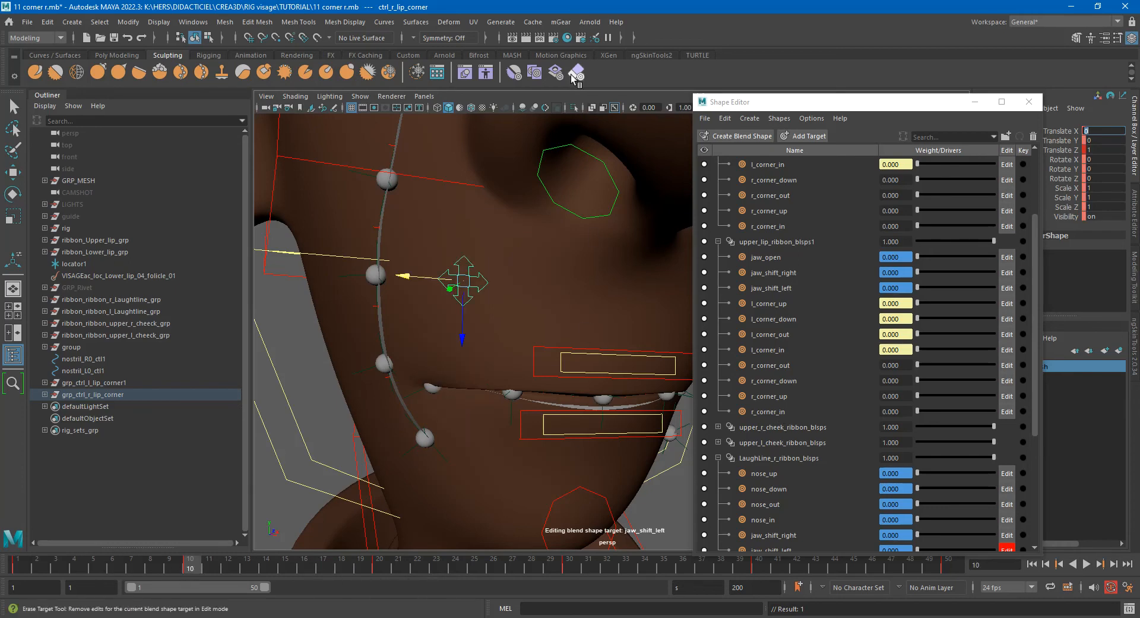
click(666, 55)
click(85, 64)
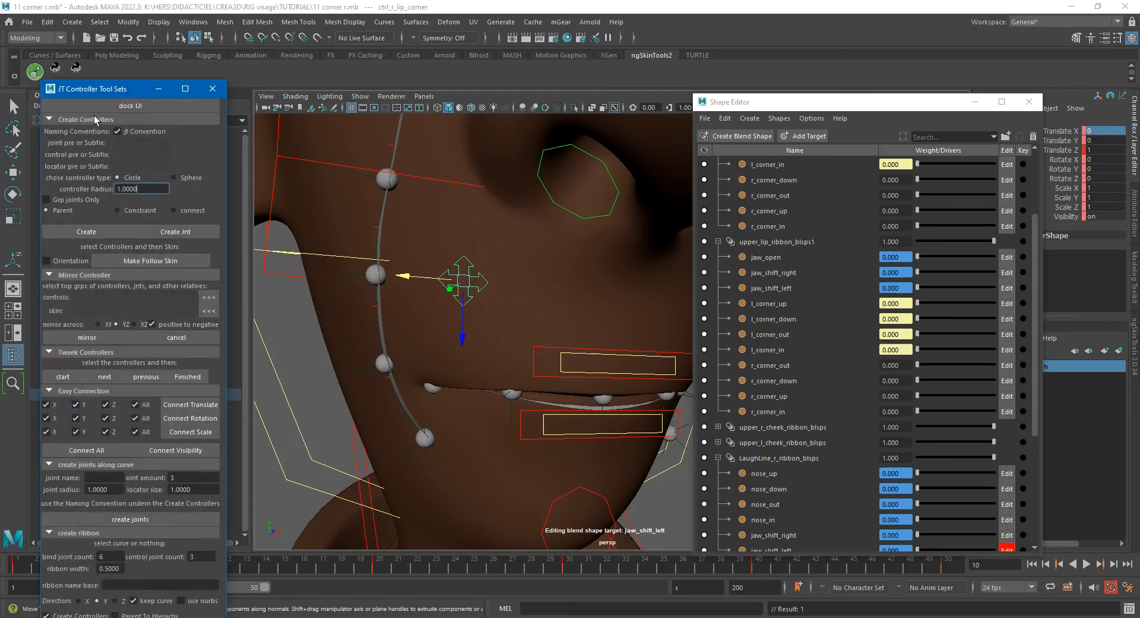
click(94, 118)
click(87, 132)
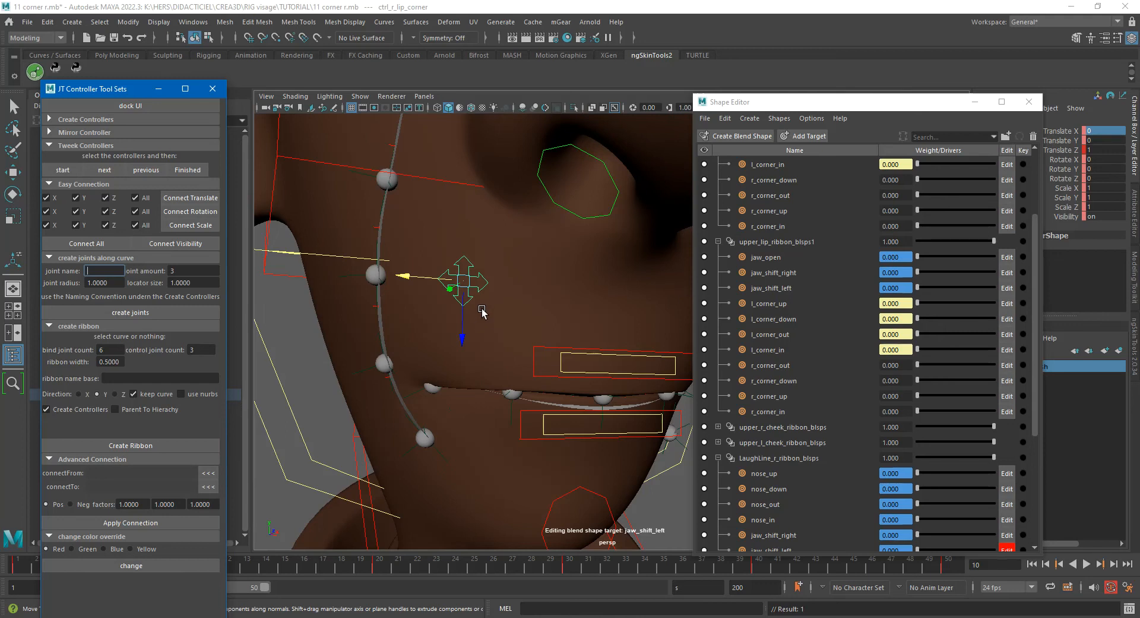
Play back the corner animation, then at frame 10 load the right lip corner control's Translate Z as the advanced connection's source.
alt+middle_drag(590, 292, 559, 288)
key(alt+v)
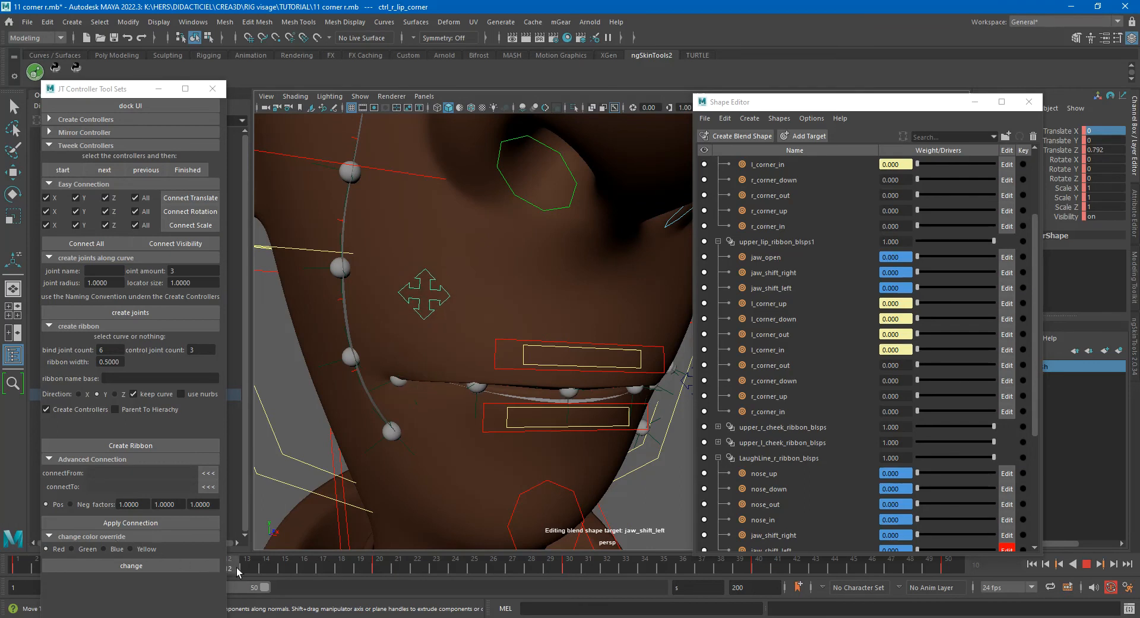
drag(237, 567, 13, 544)
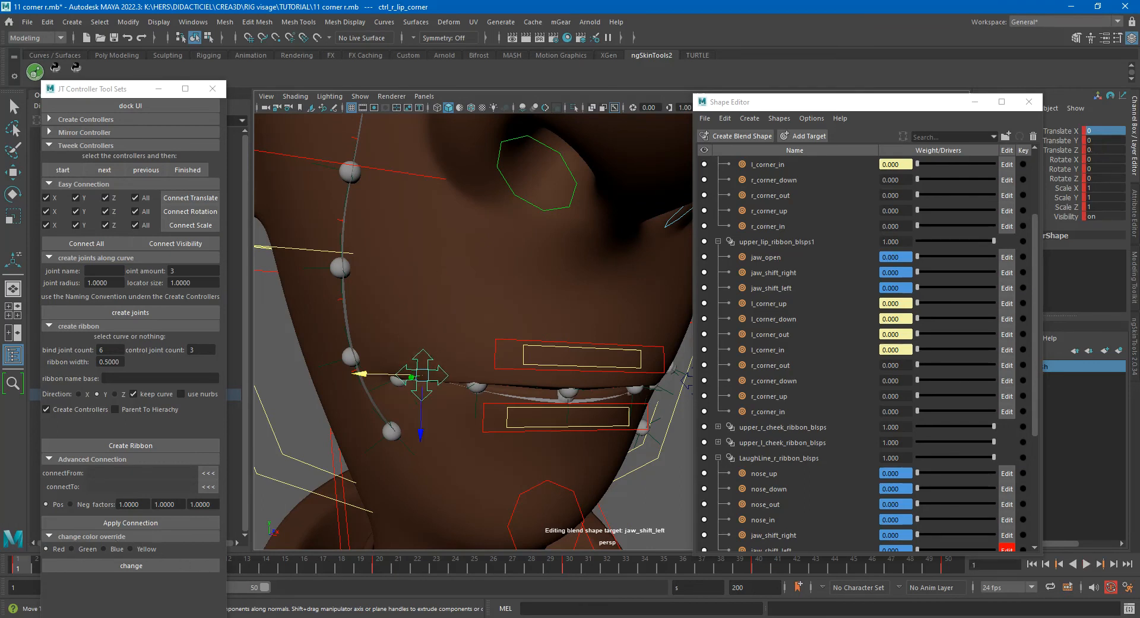
click(1069, 149)
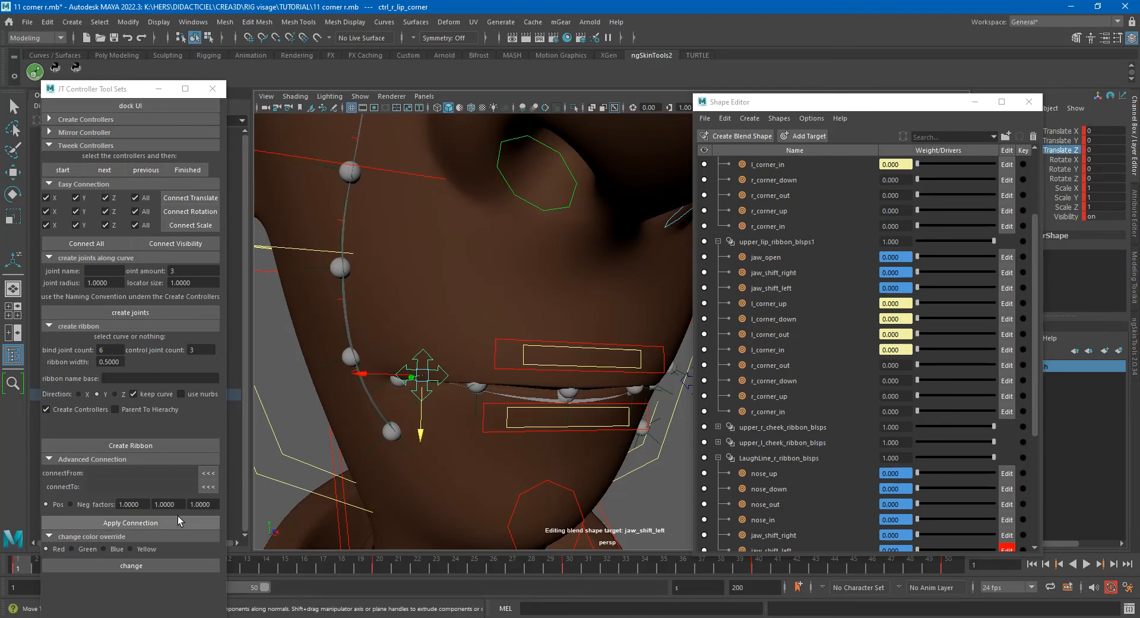
mouse_move(121, 92)
mouse_down()
mouse_move(228, 97)
mouse_move(384, 127)
mouse_move(115, 100)
mouse_up()
click(191, 562)
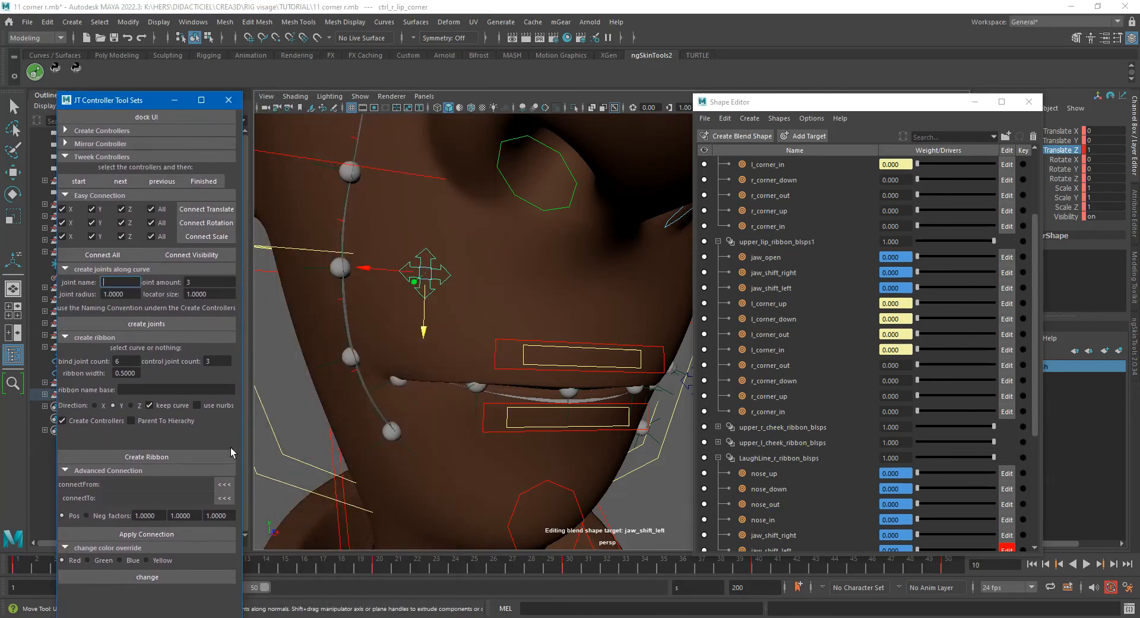
click(225, 484)
alt+middle_drag(431, 342, 471, 339)
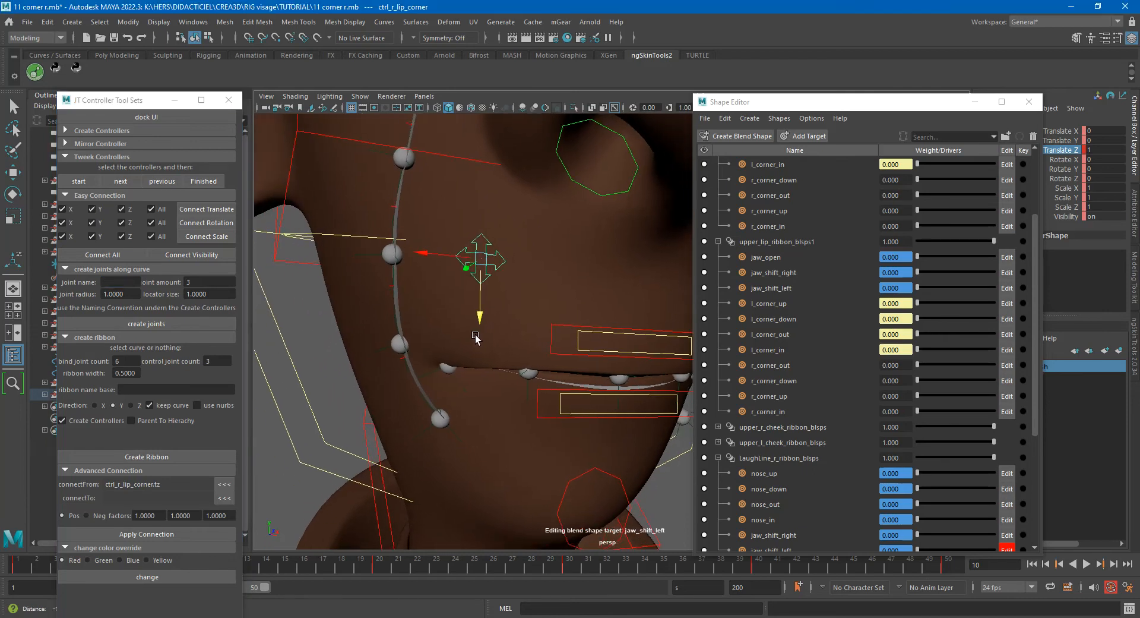
Connect the control's Translate Z to r_corner_up on lower_lip_ribbon_blsps as a positive advanced connection with factors of 1.
scroll(815, 288, up, 3)
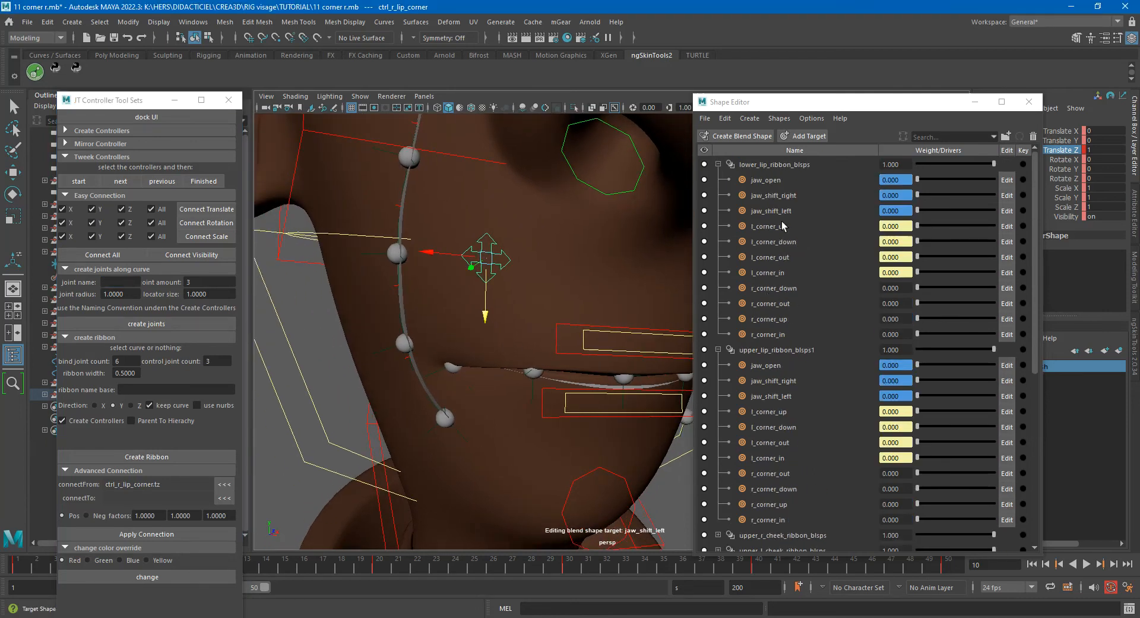
click(775, 163)
right_click(775, 164)
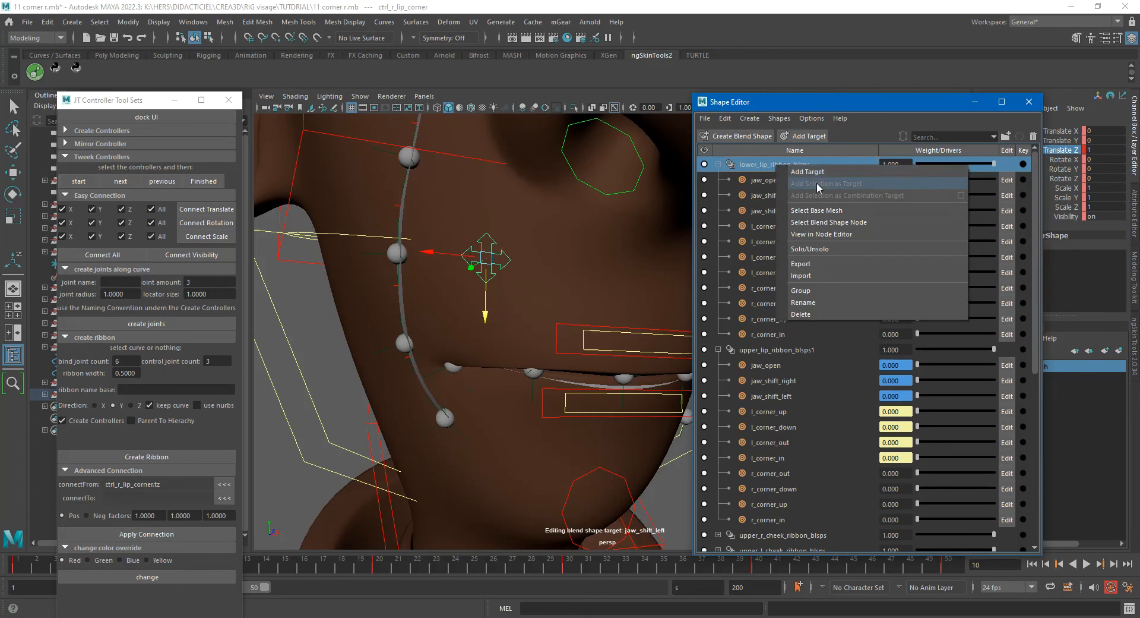
click(854, 222)
drag(878, 109, 836, 112)
click(1055, 208)
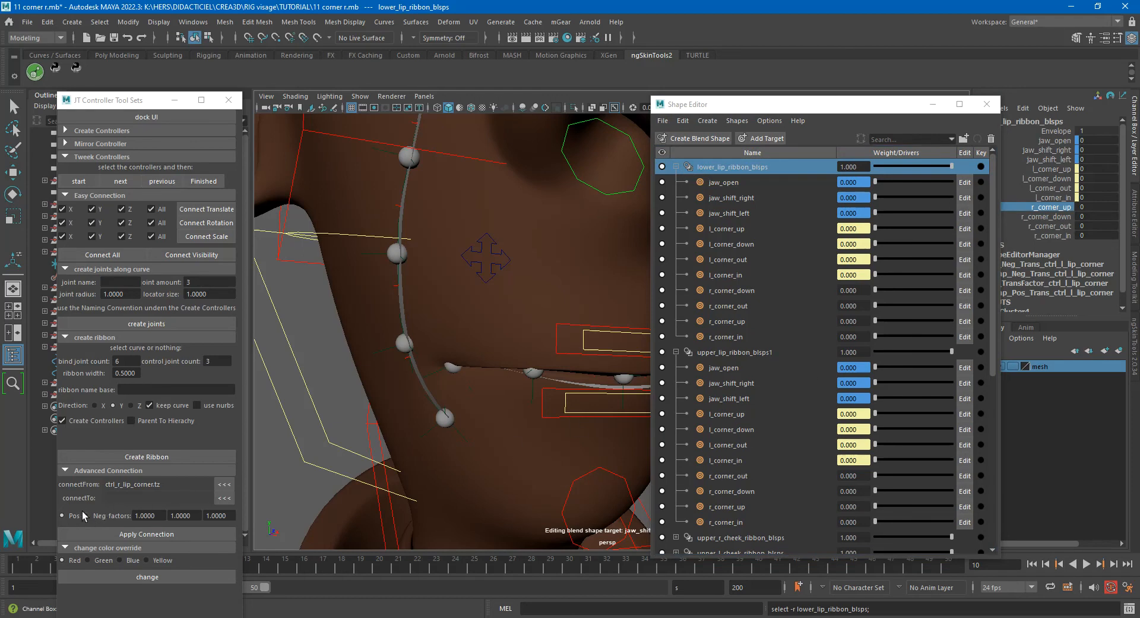
click(228, 498)
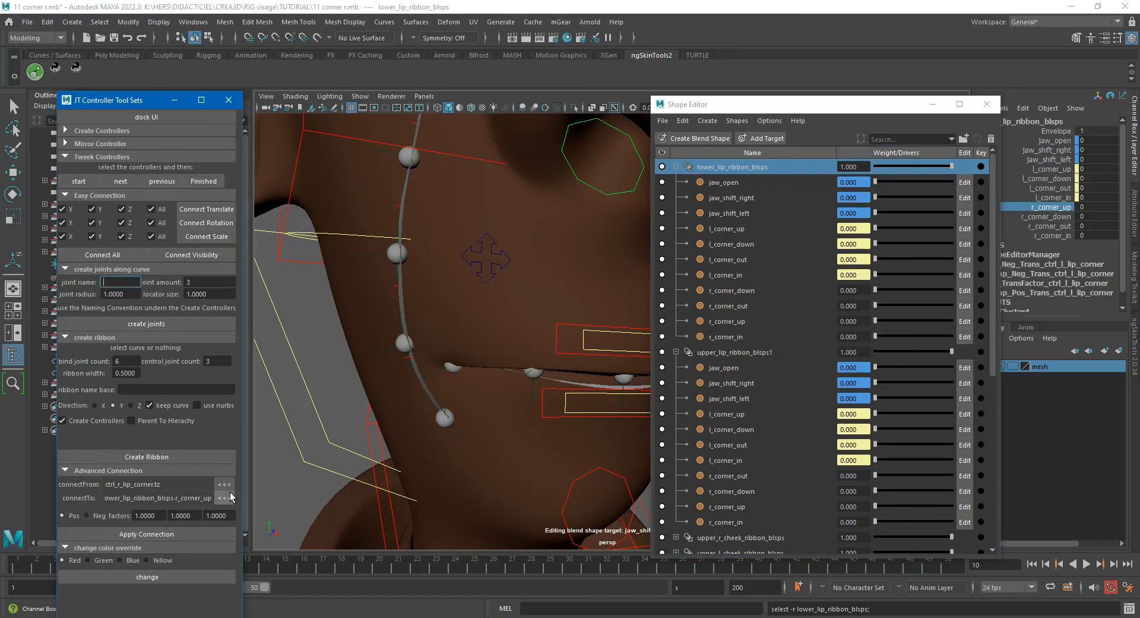
click(165, 534)
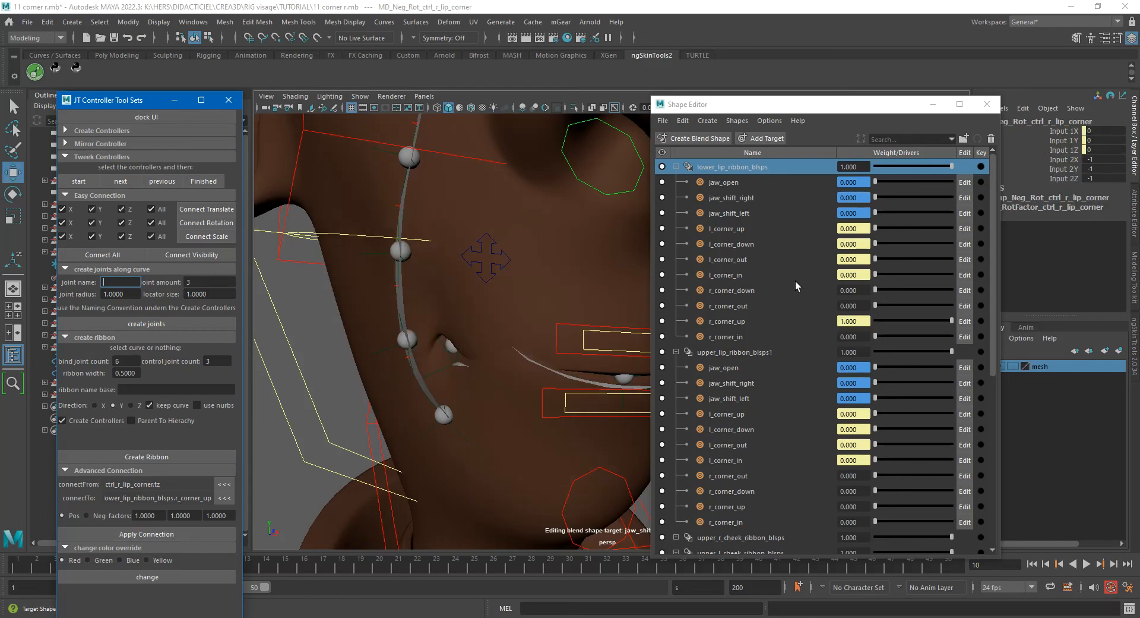
Apply the same positive Translate Z connection to r_corner_up on upper_lip_ribbon_blsps1.
click(754, 353)
right_click(754, 353)
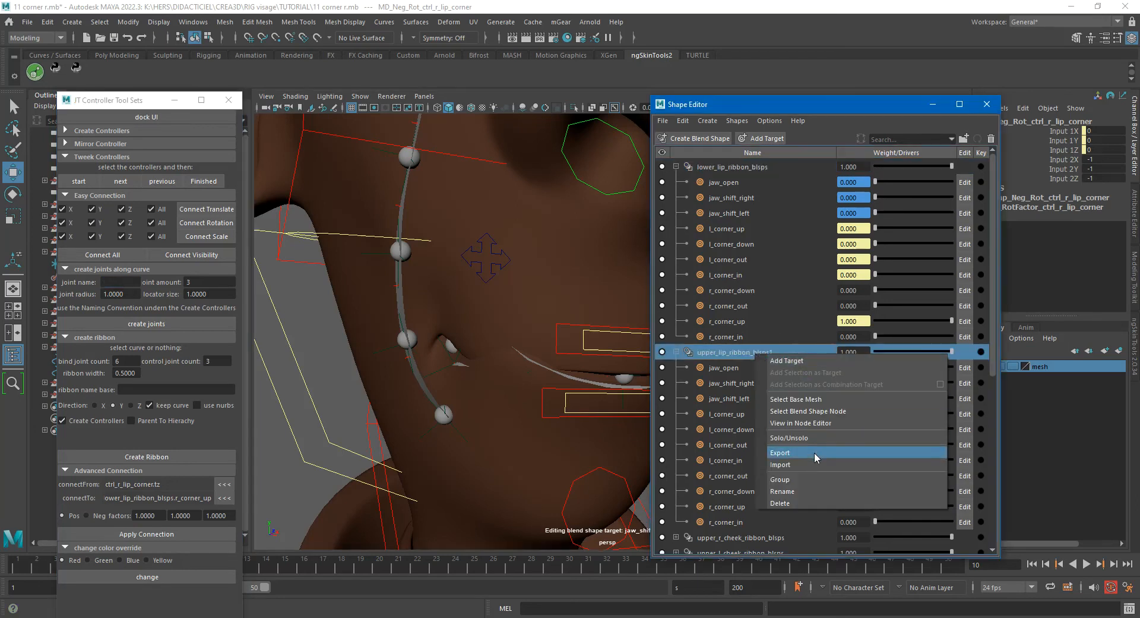
click(837, 412)
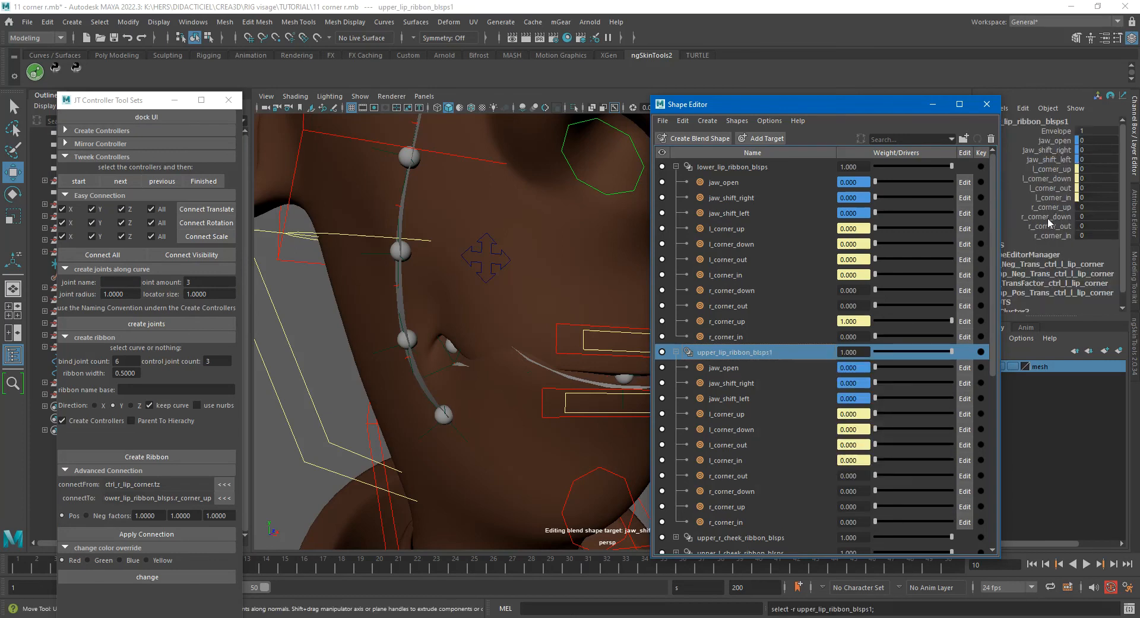
click(1057, 206)
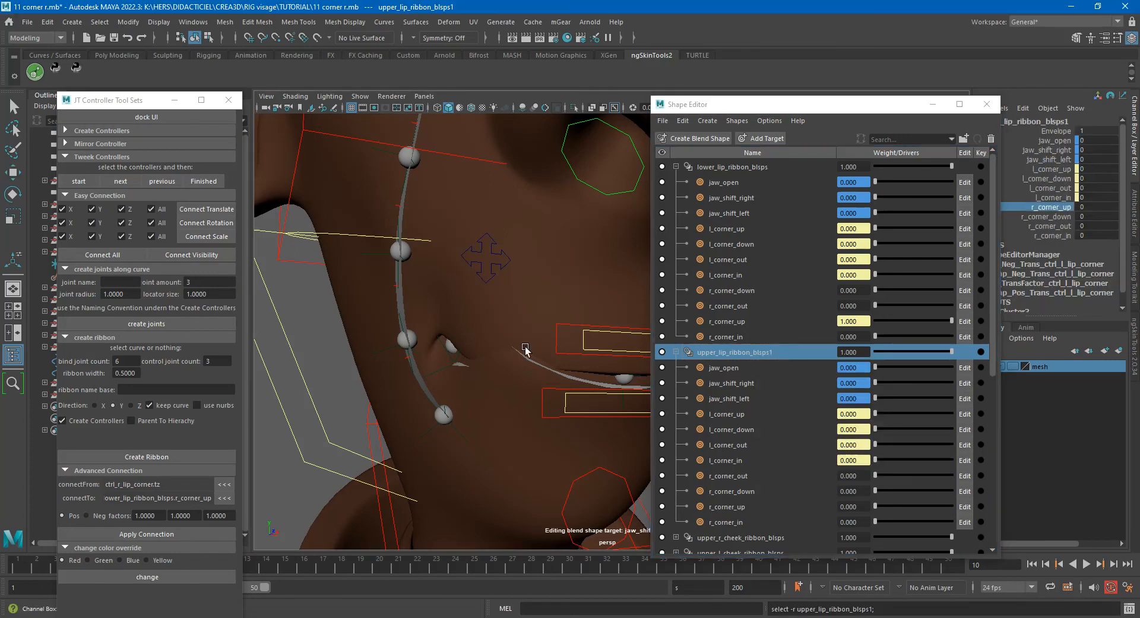
click(225, 499)
click(163, 535)
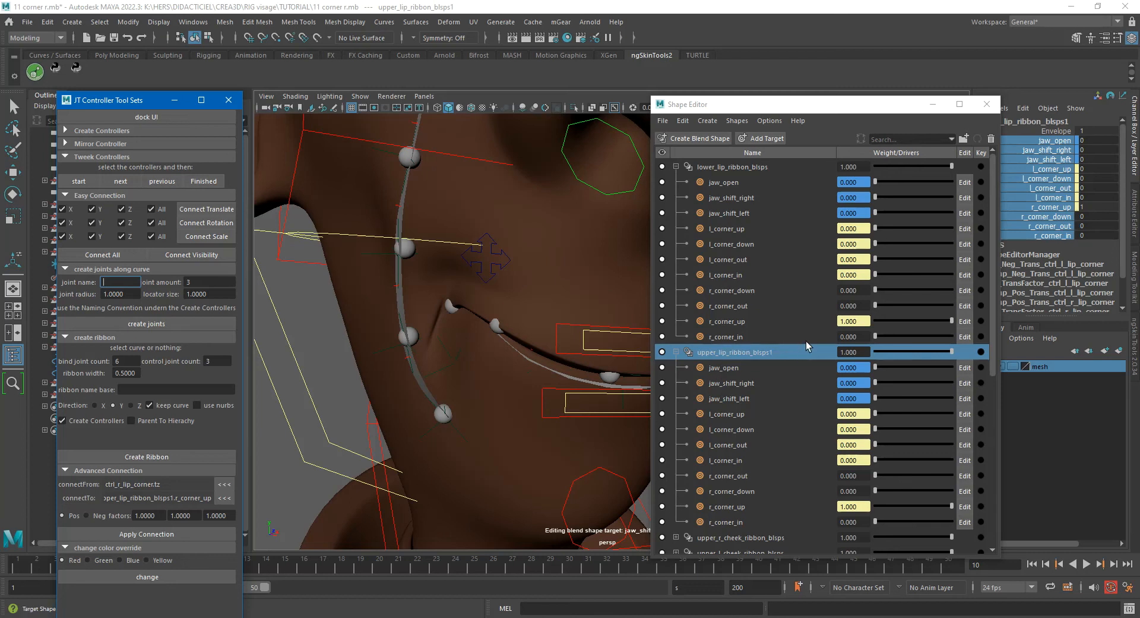
At frame 20, connect the control's Translate Z to r_corner_down on lower_lip_ribbon_blsps as a negative connection.
click(764, 290)
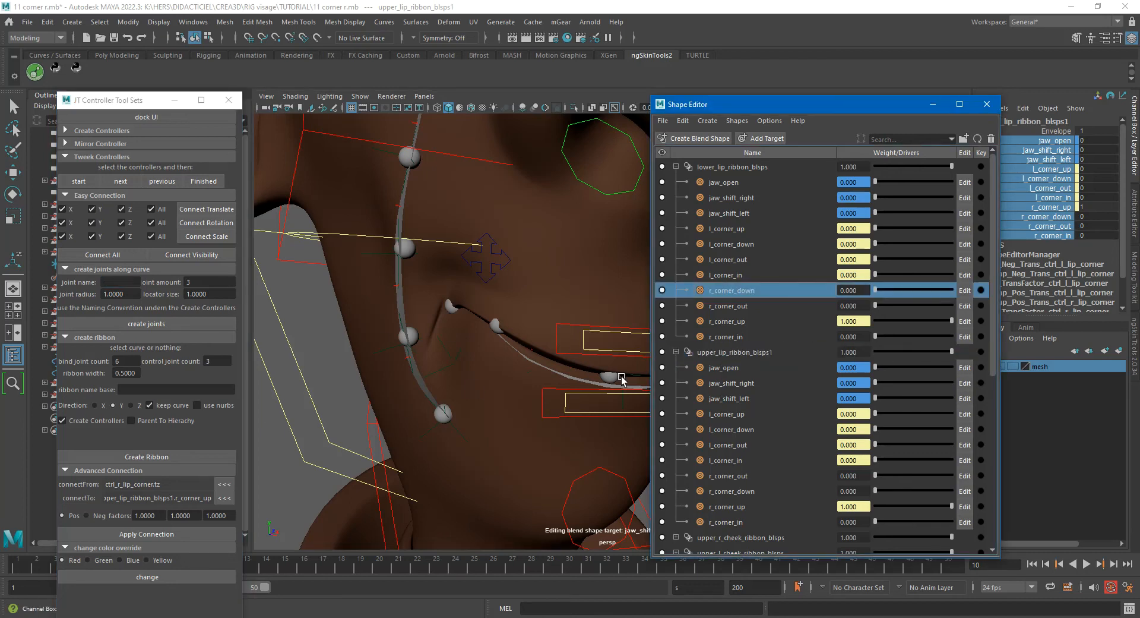
click(379, 565)
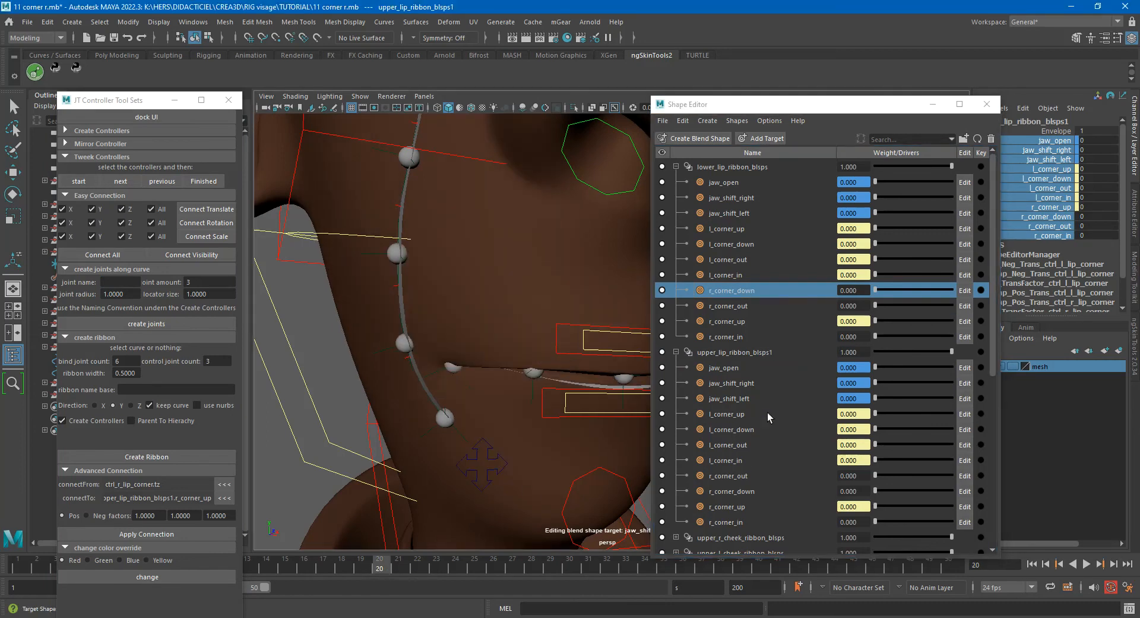
right_click(764, 171)
click(851, 220)
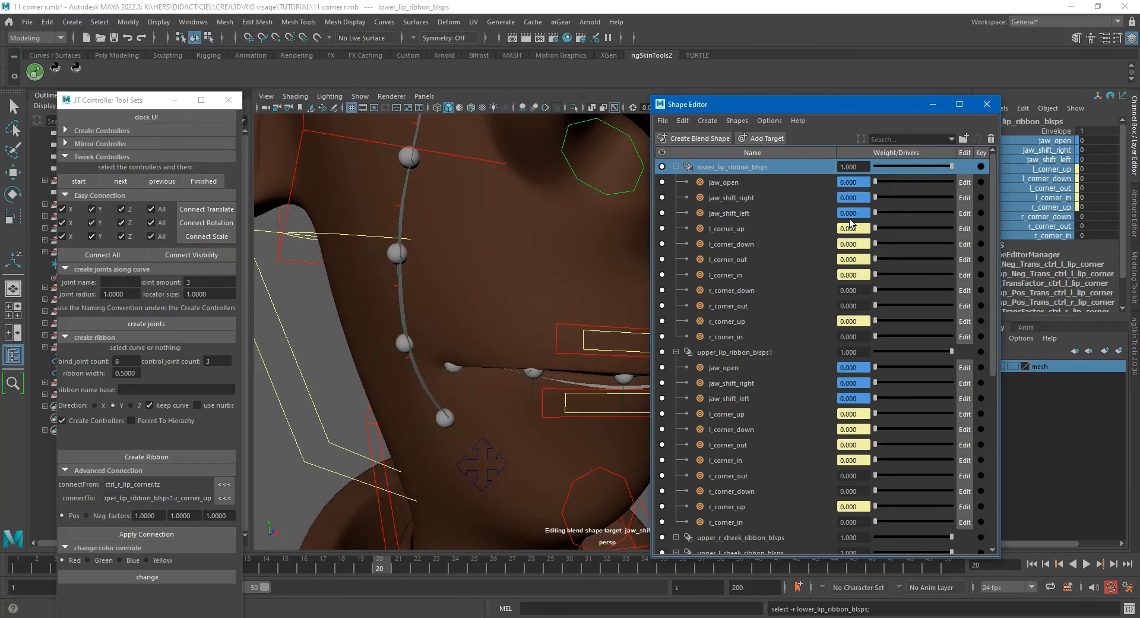
click(1042, 218)
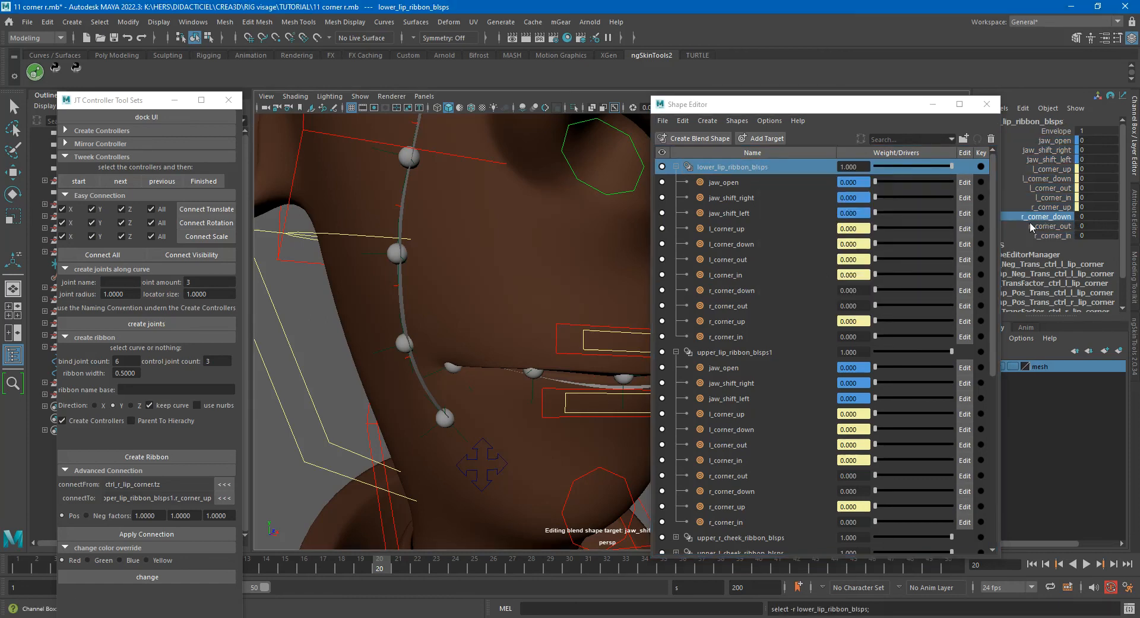
click(225, 501)
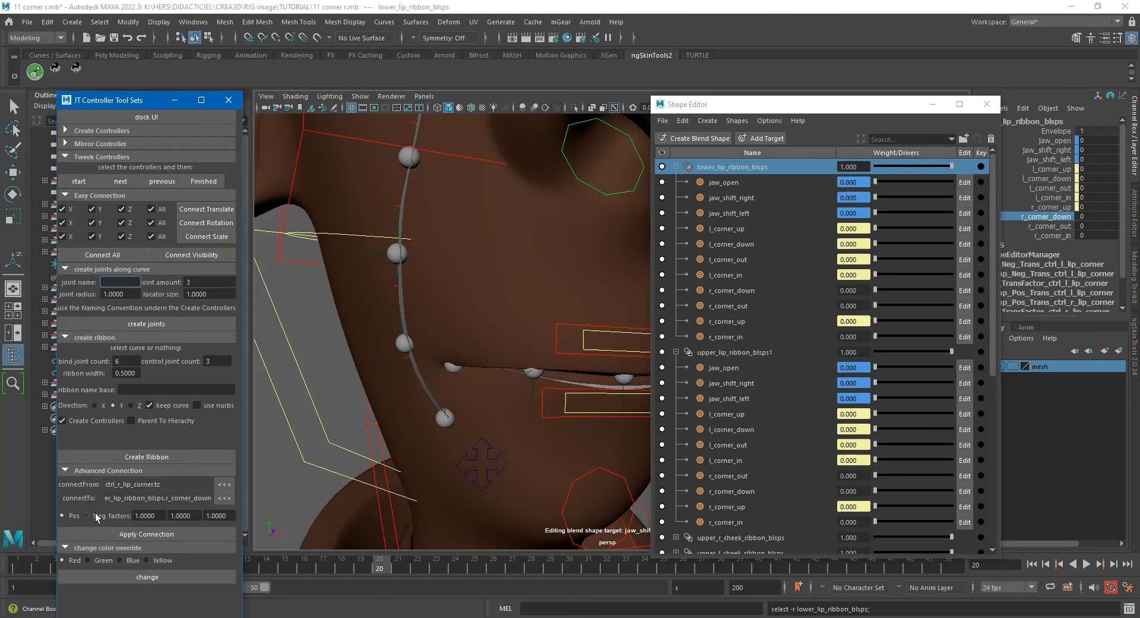
click(140, 532)
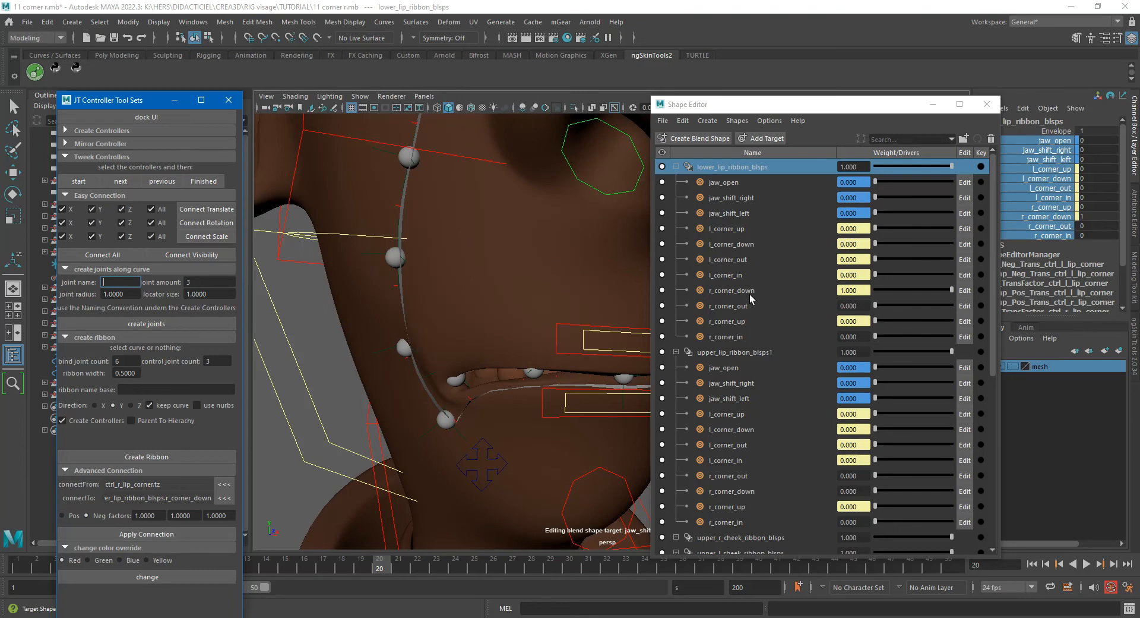
Apply the same negative Translate Z connection to r_corner_down on upper_lip_ribbon_blsps1.
click(742, 353)
right_click(746, 355)
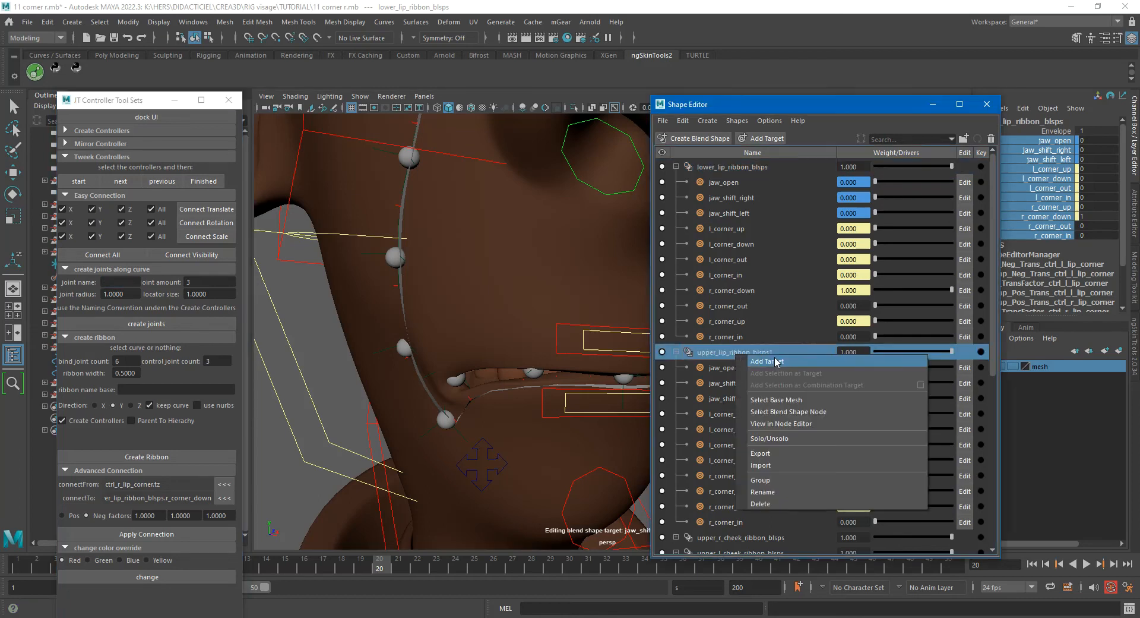
click(818, 412)
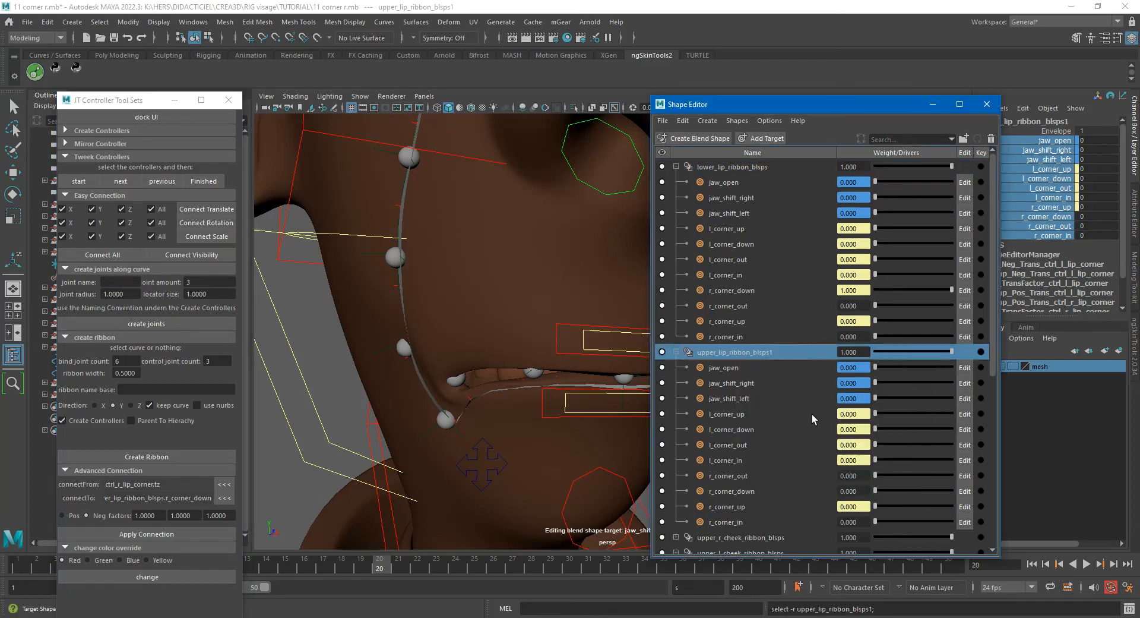
click(1047, 216)
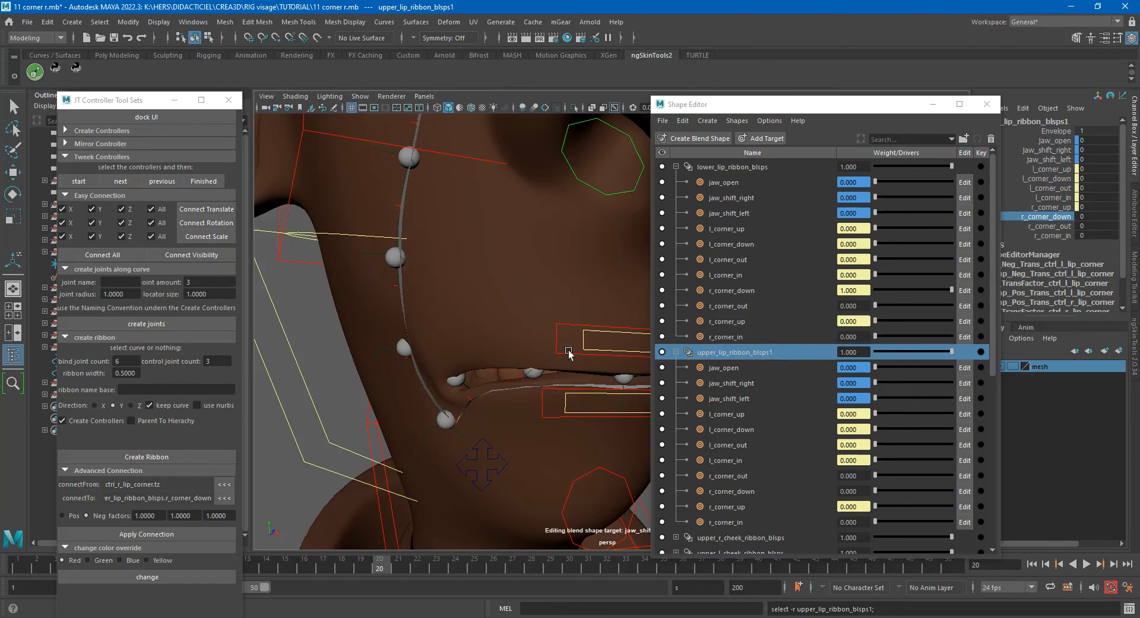
click(224, 498)
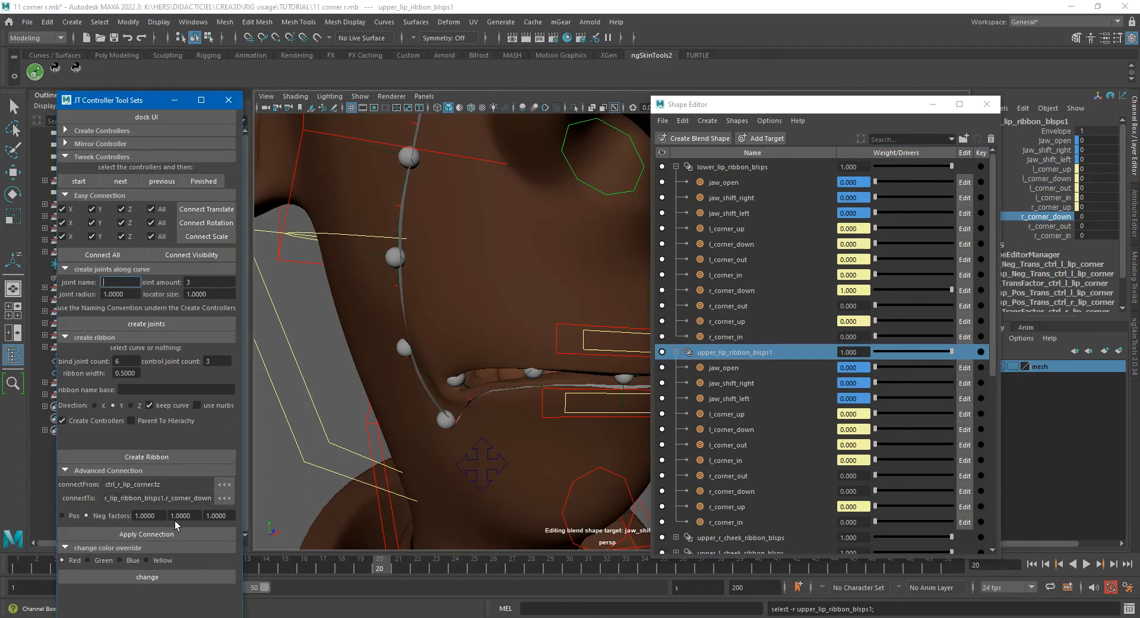
click(125, 535)
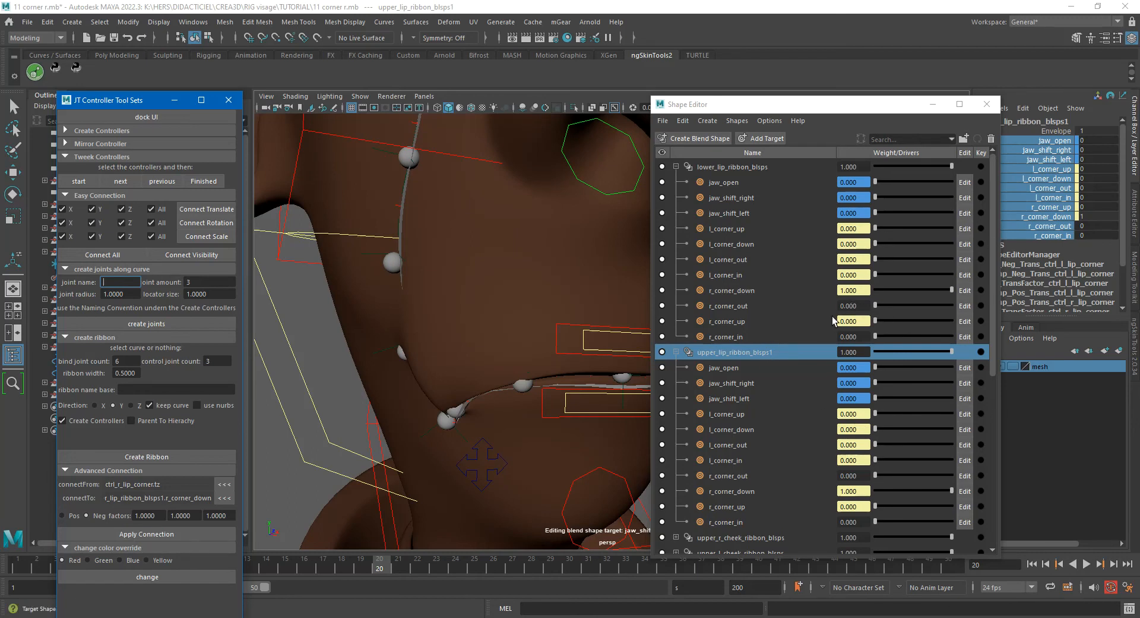
Move the animation to frame 40 and select the right lip corner control in the viewport.
click(746, 306)
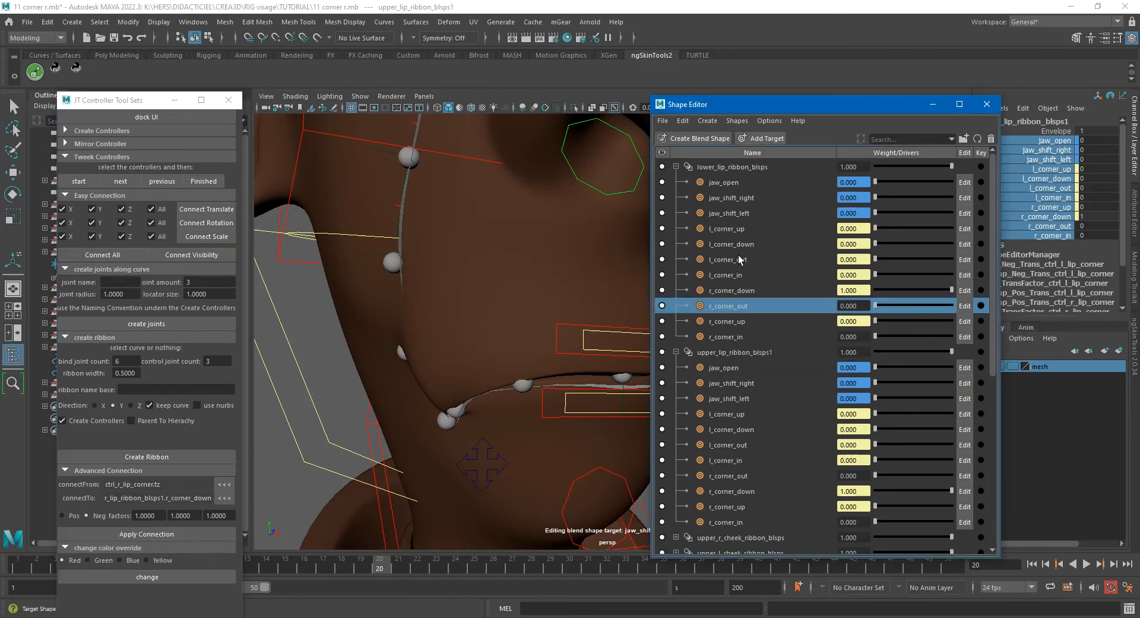
right_click(743, 169)
click(814, 224)
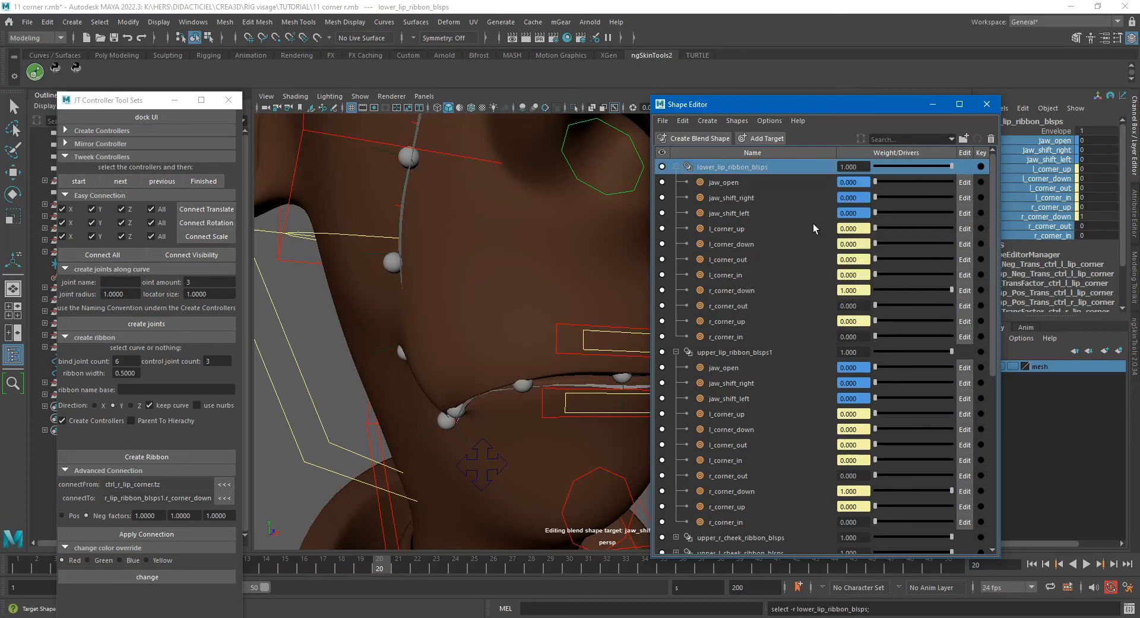
click(747, 305)
drag(383, 567, 757, 583)
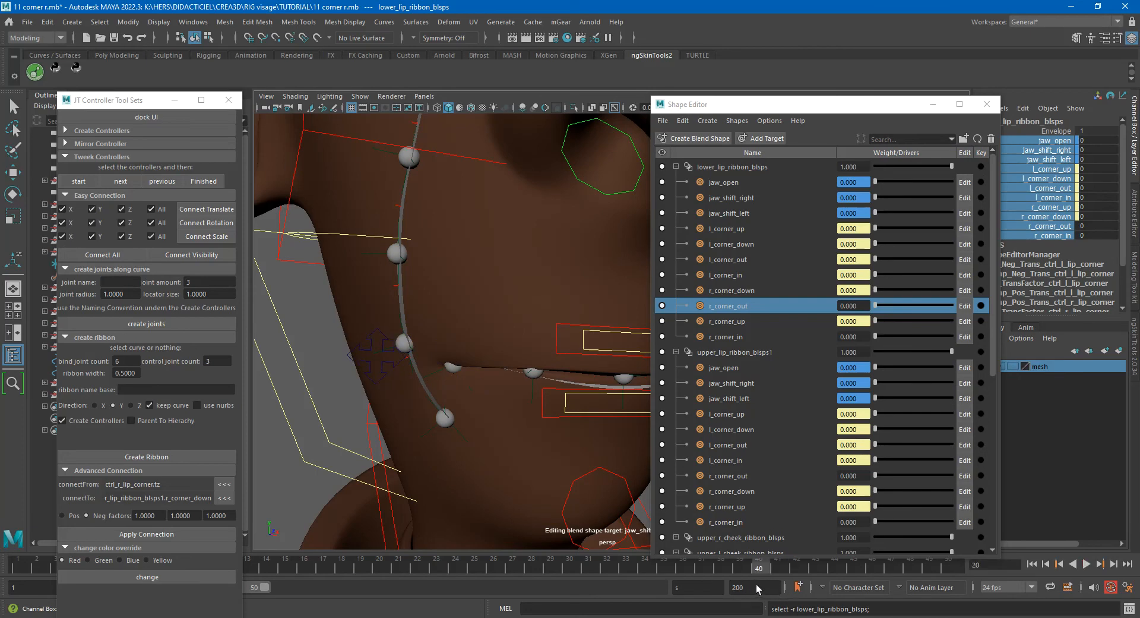
key(w)
click(396, 364)
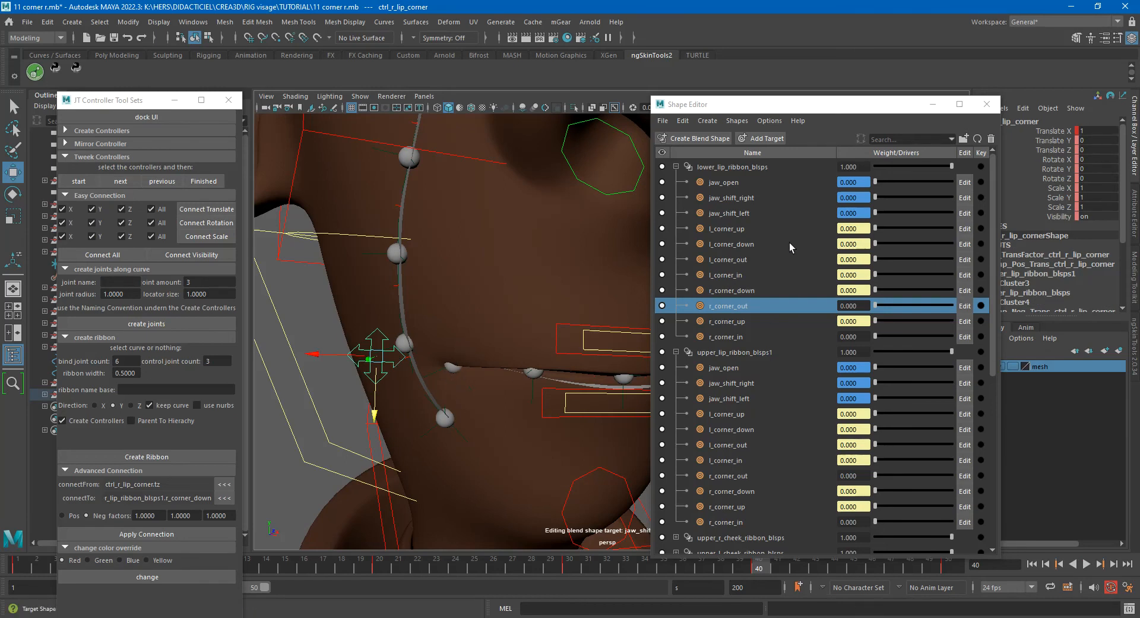
Connect the right lip corner control's Translate X to r_corner_out on lower_lip_ribbon_blsps as a positive connection.
click(749, 167)
right_click(747, 165)
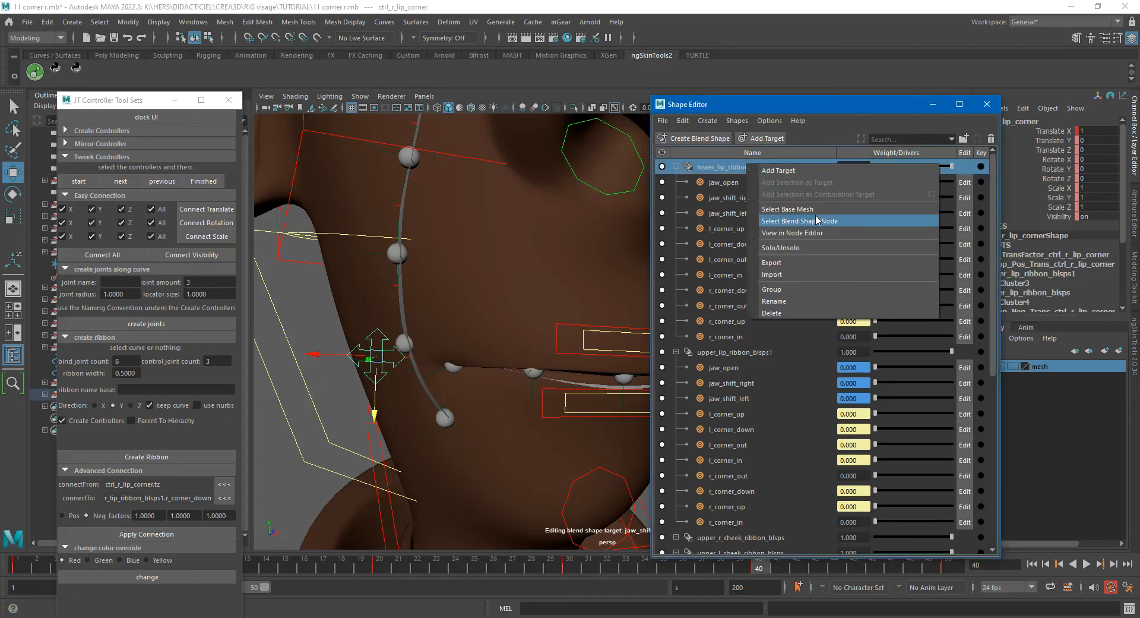
click(808, 219)
click(754, 304)
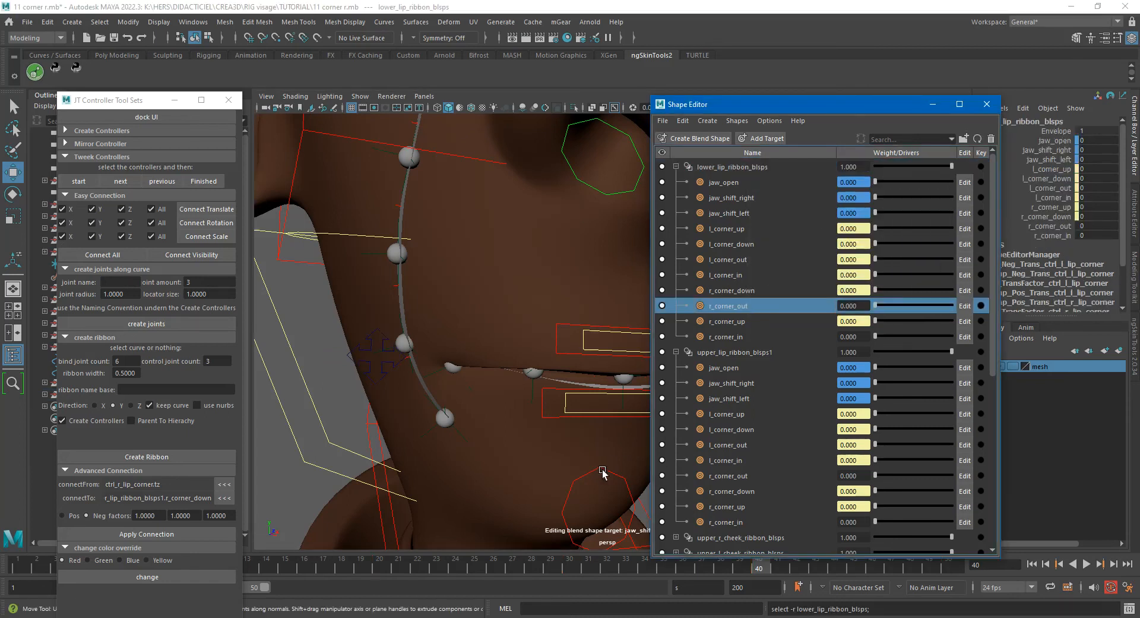
click(1064, 226)
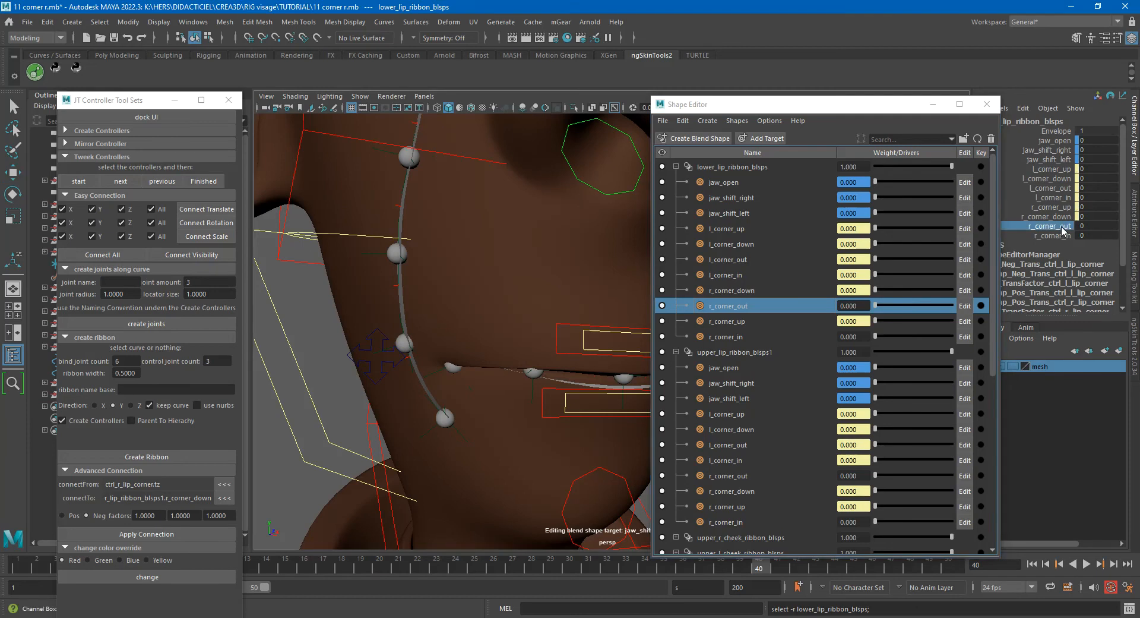
click(226, 498)
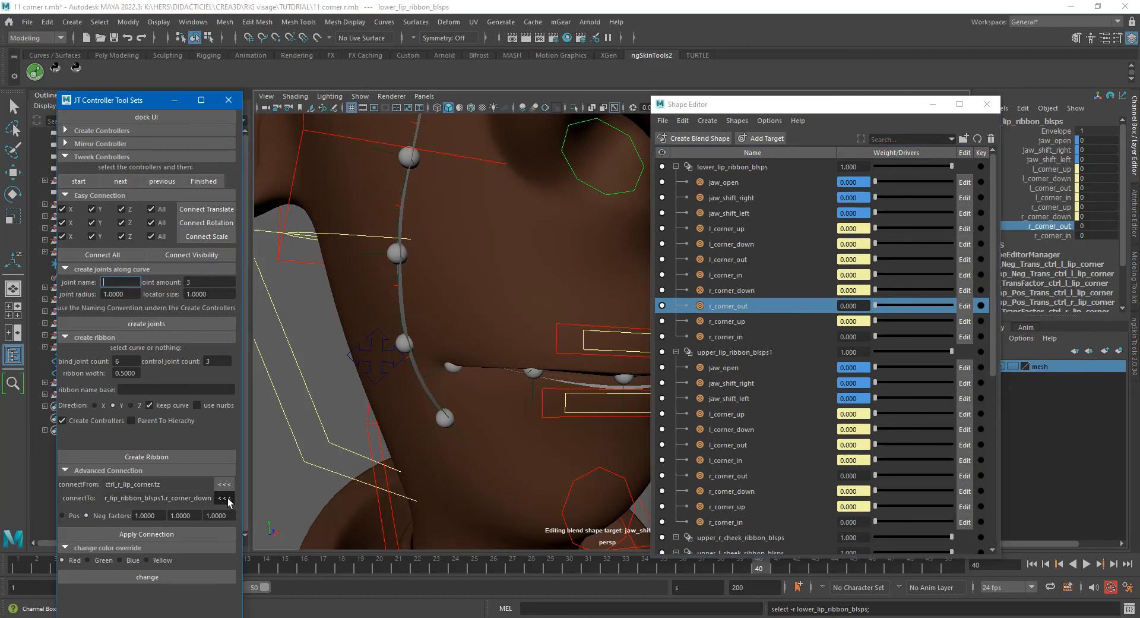
click(62, 516)
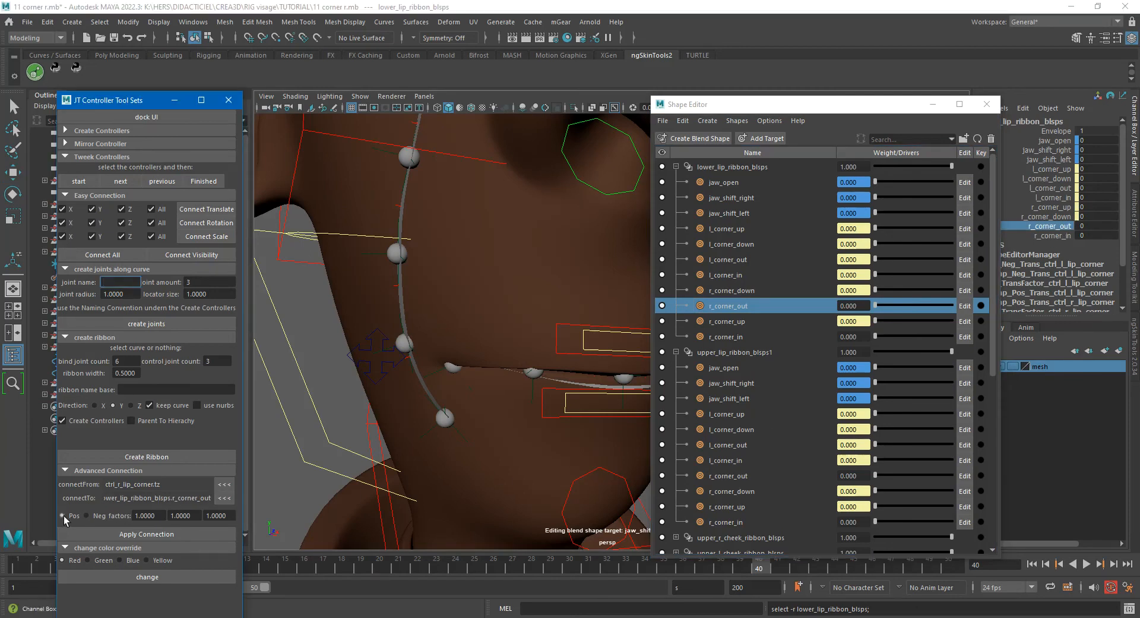
click(390, 364)
key(w)
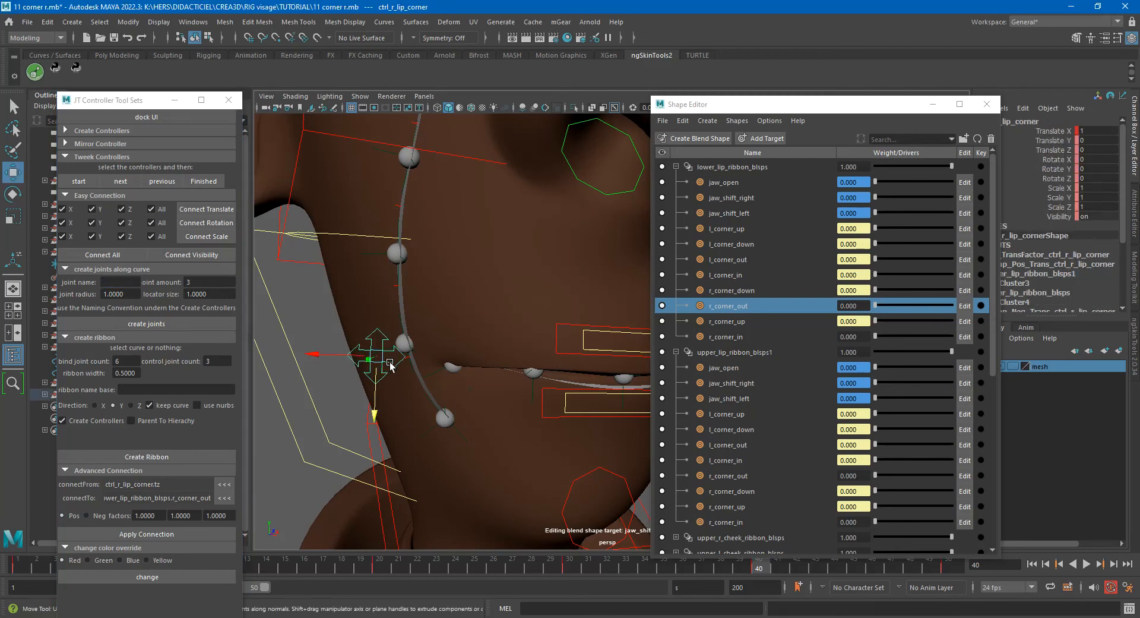
click(1055, 132)
click(224, 484)
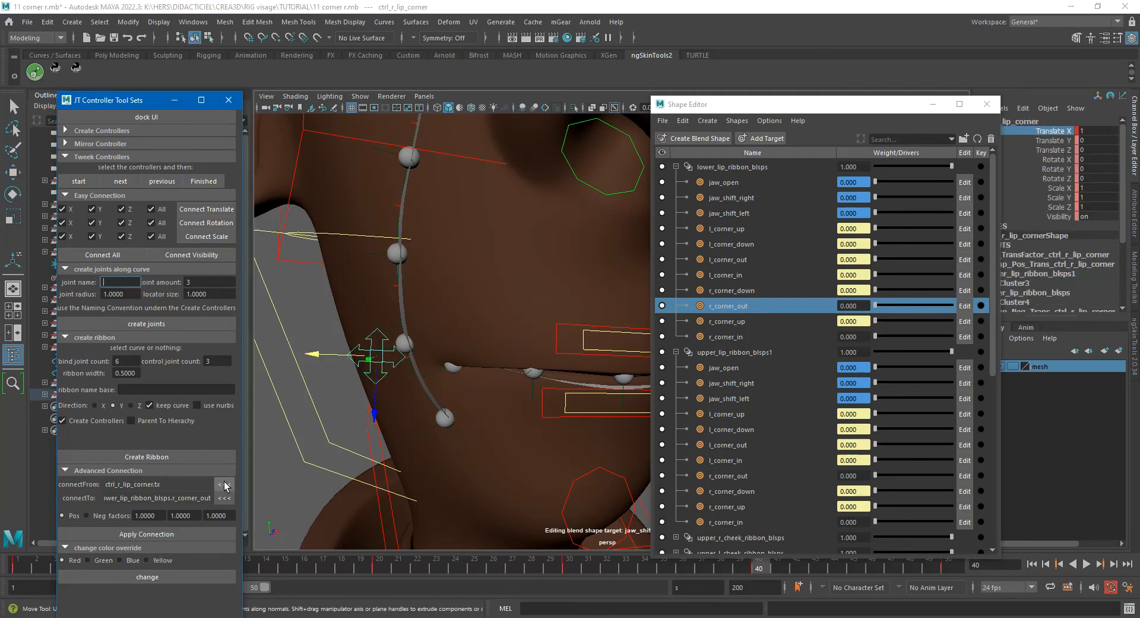
click(144, 532)
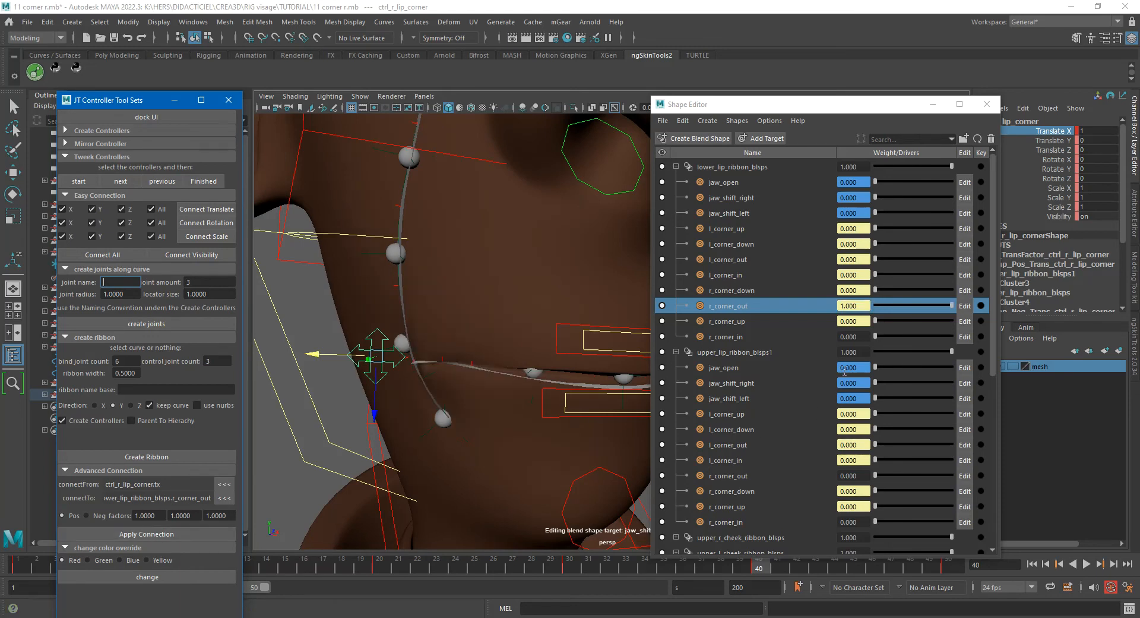
Apply the same positive Translate X connection to r_corner_out on upper_lip_ribbon_blsps1.
click(772, 351)
right_click(772, 350)
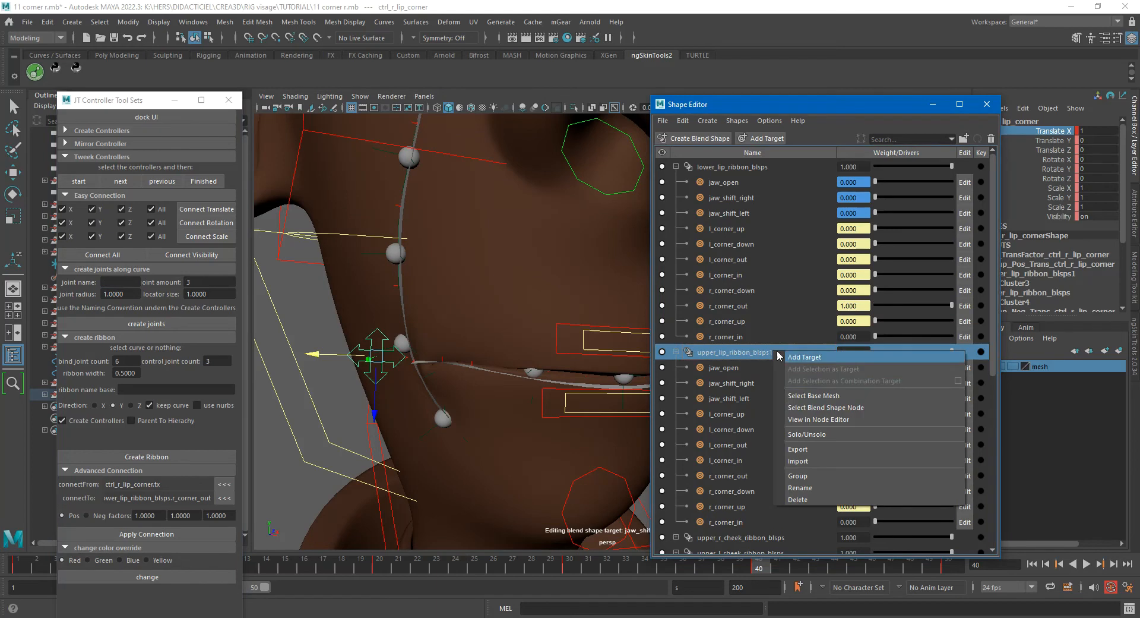
click(845, 407)
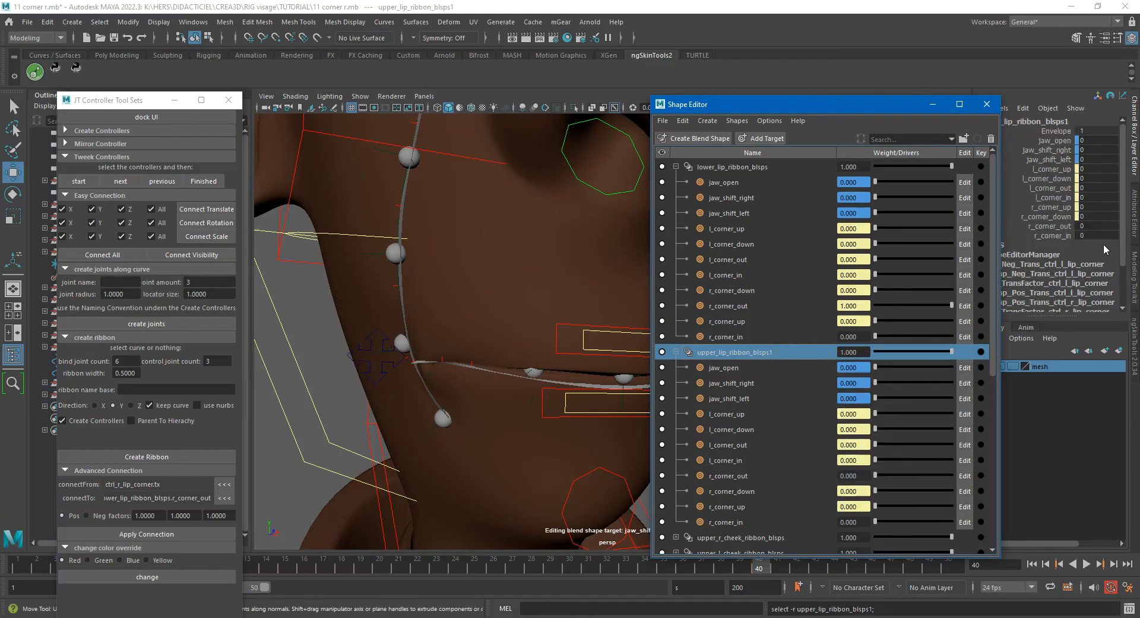
click(1051, 227)
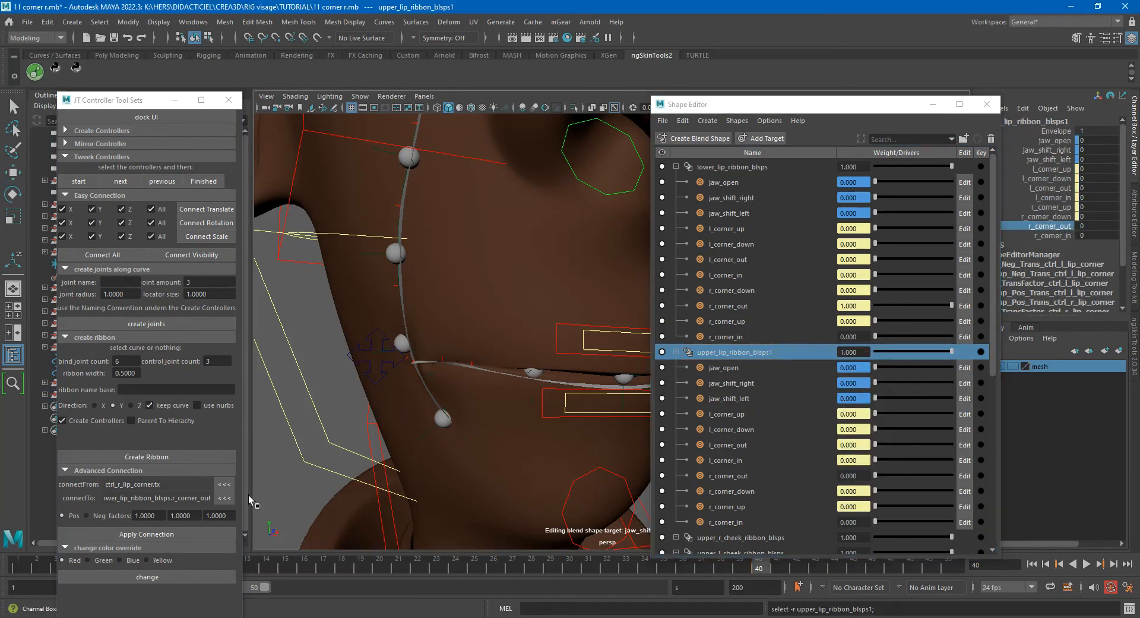
click(226, 499)
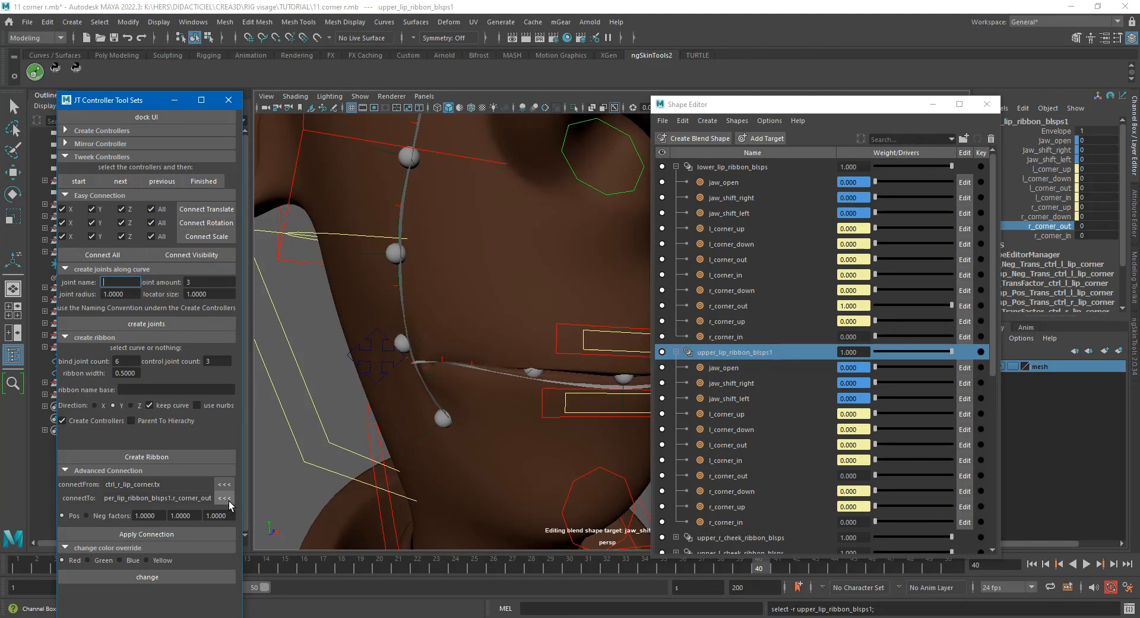
click(151, 534)
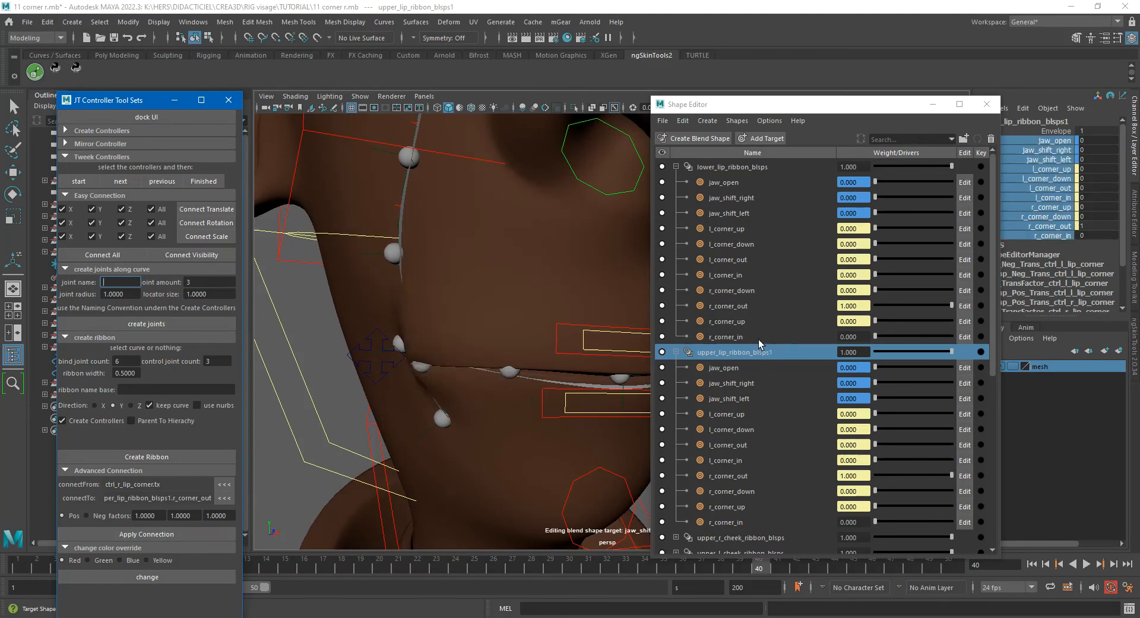
At frame 50, connect the control's Translate X to r_corner_in on lower_lip_ribbon_blsps as a negative connection.
click(763, 168)
right_click(763, 170)
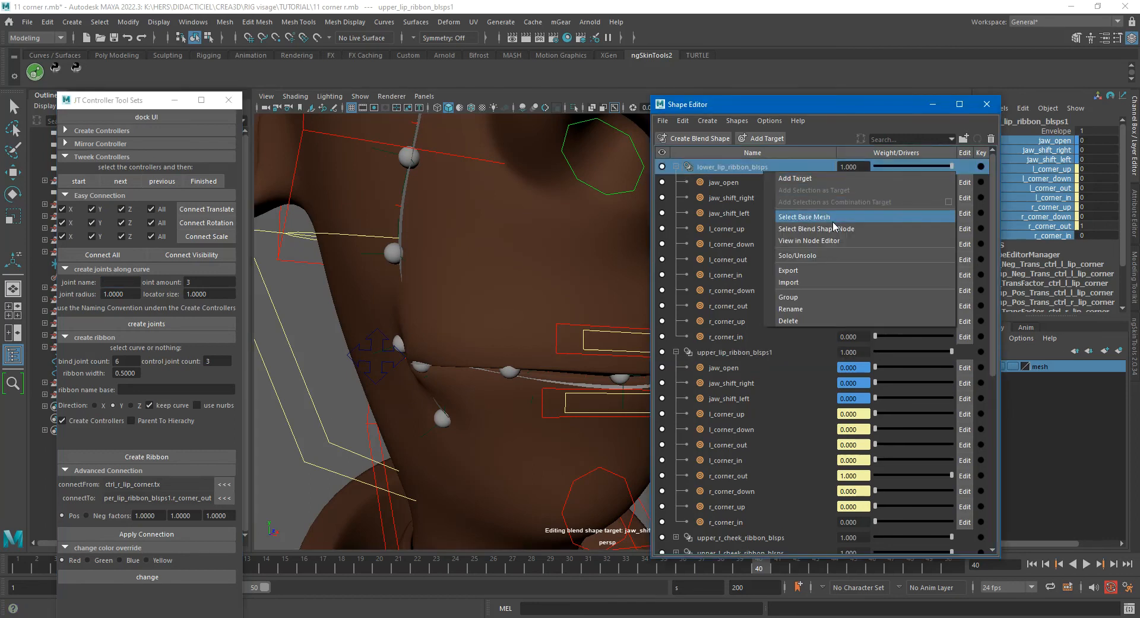
click(850, 230)
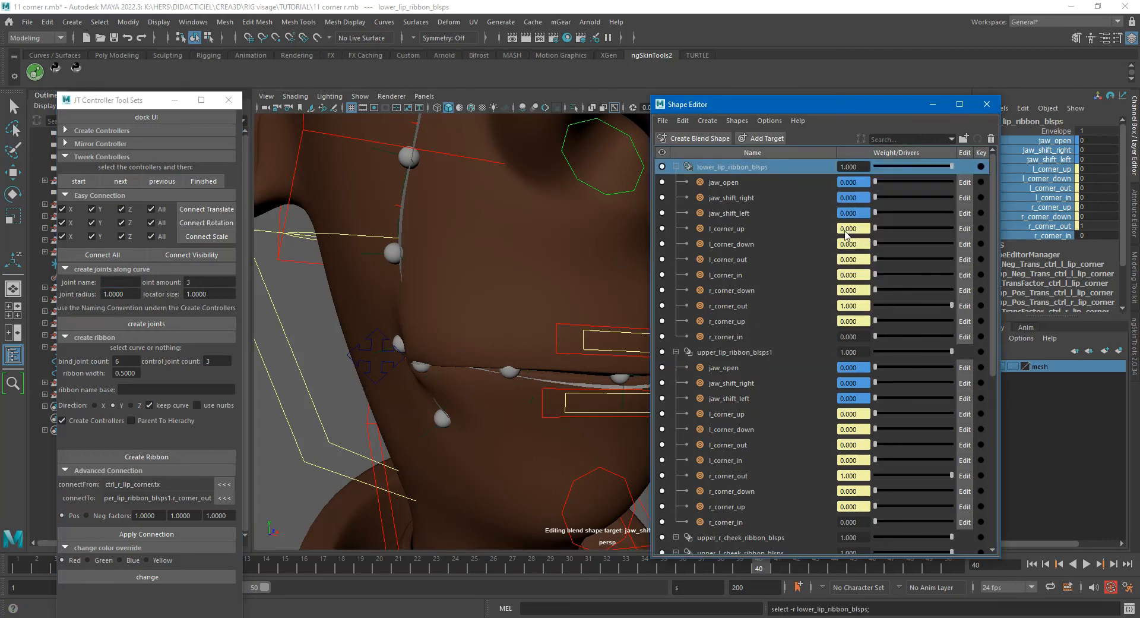
click(740, 336)
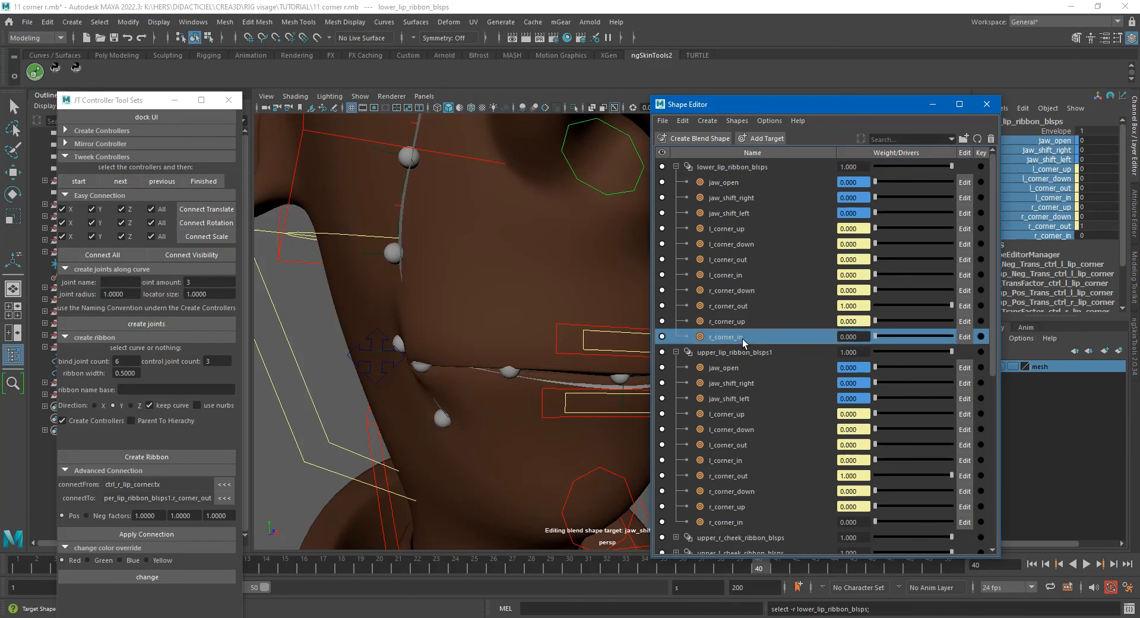
click(1056, 236)
click(225, 499)
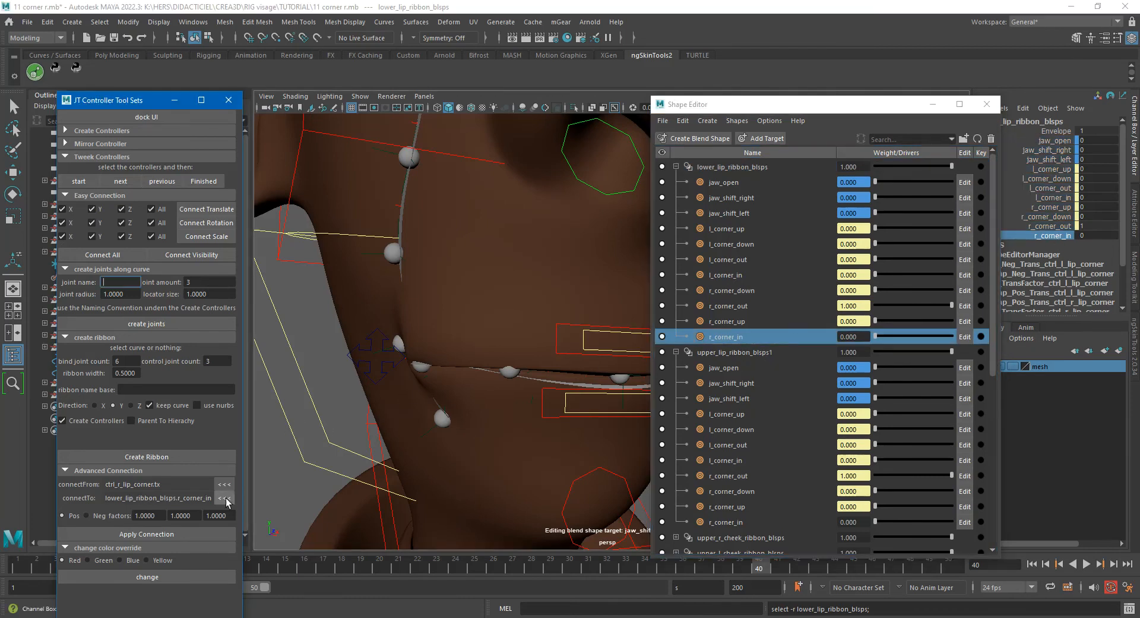
click(946, 571)
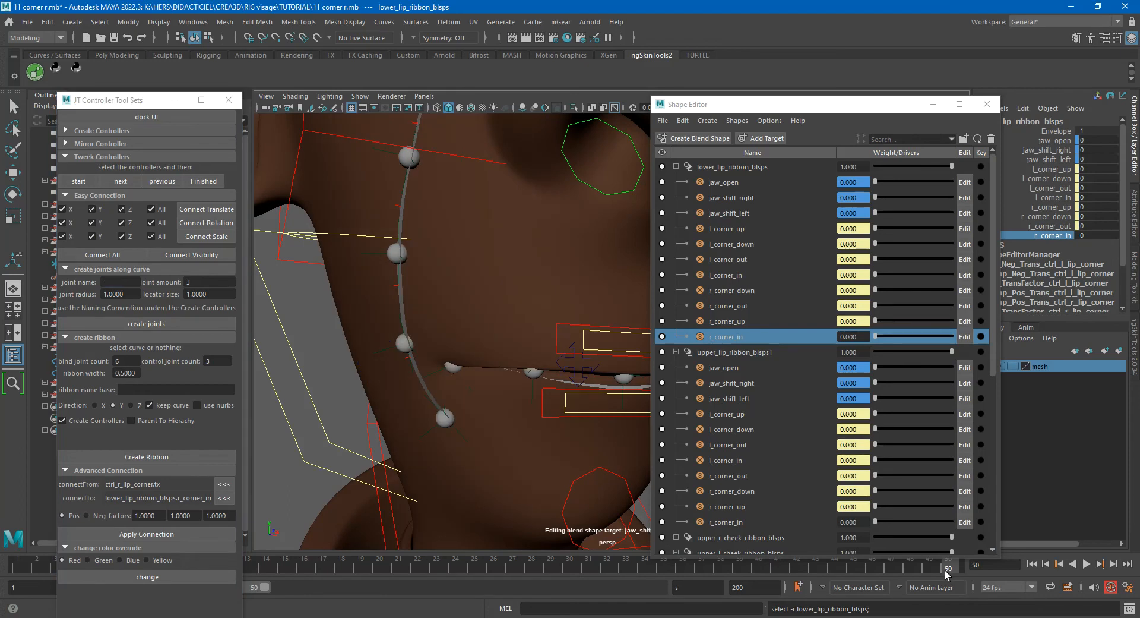
click(95, 516)
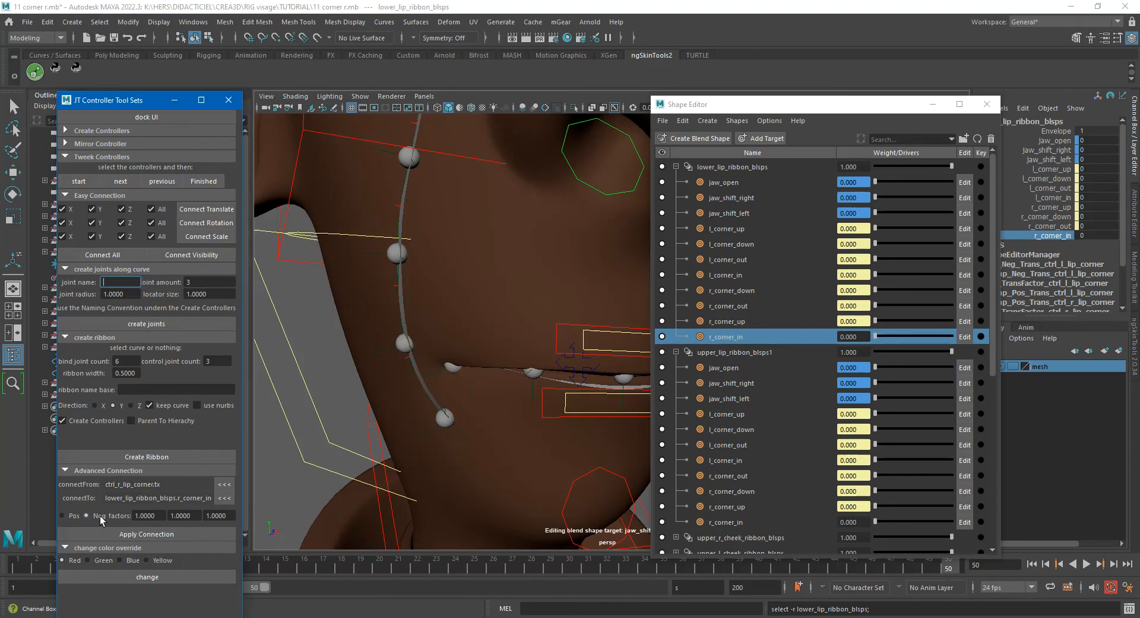
click(158, 532)
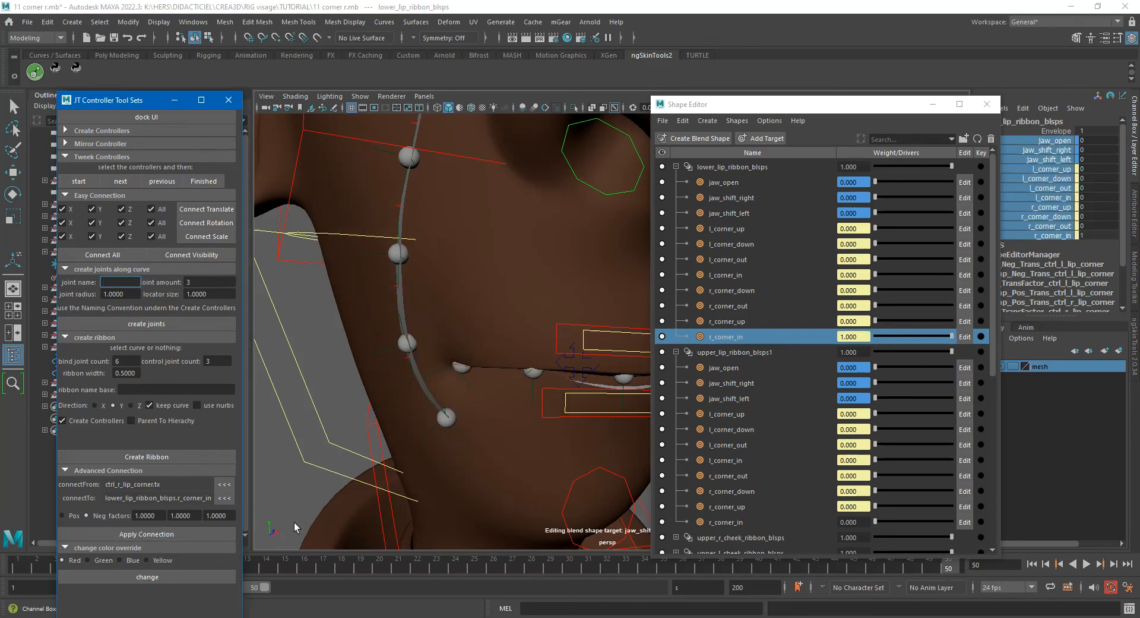
Apply the same negative Translate X connection to r_corner_in on upper_lip_ribbon_blsps1.
right_click(737, 350)
click(819, 410)
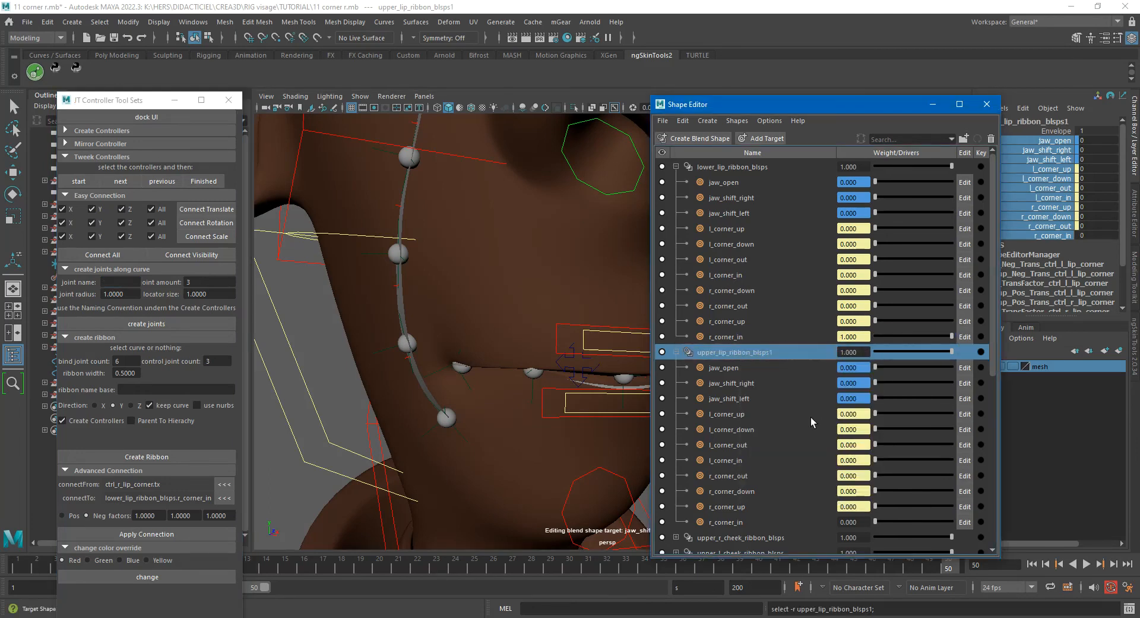
click(746, 523)
click(1059, 236)
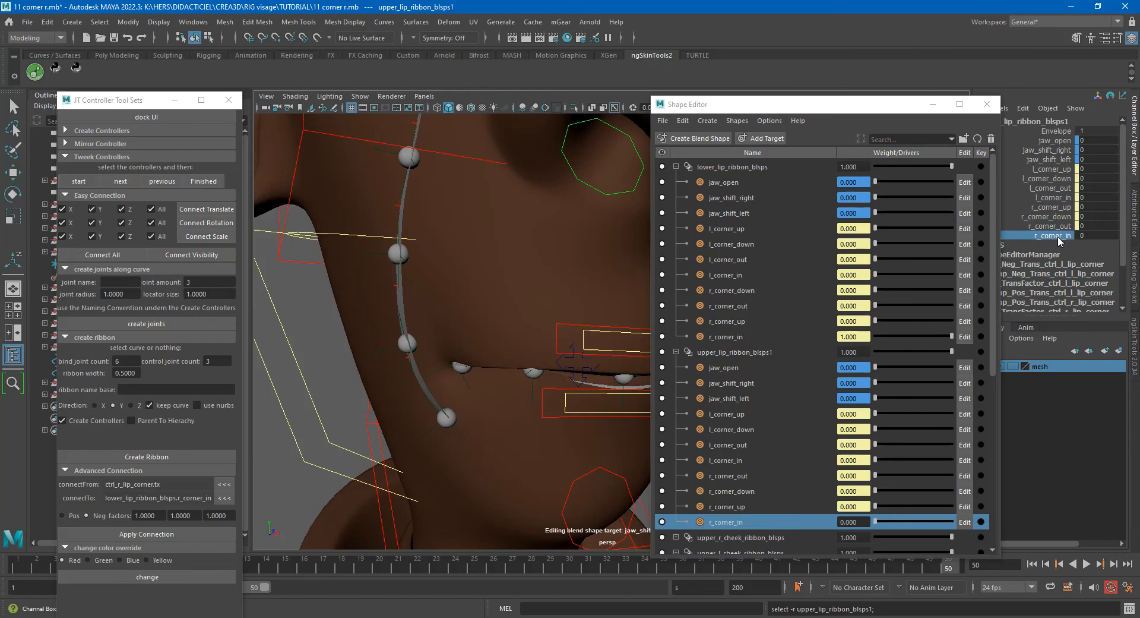
click(224, 498)
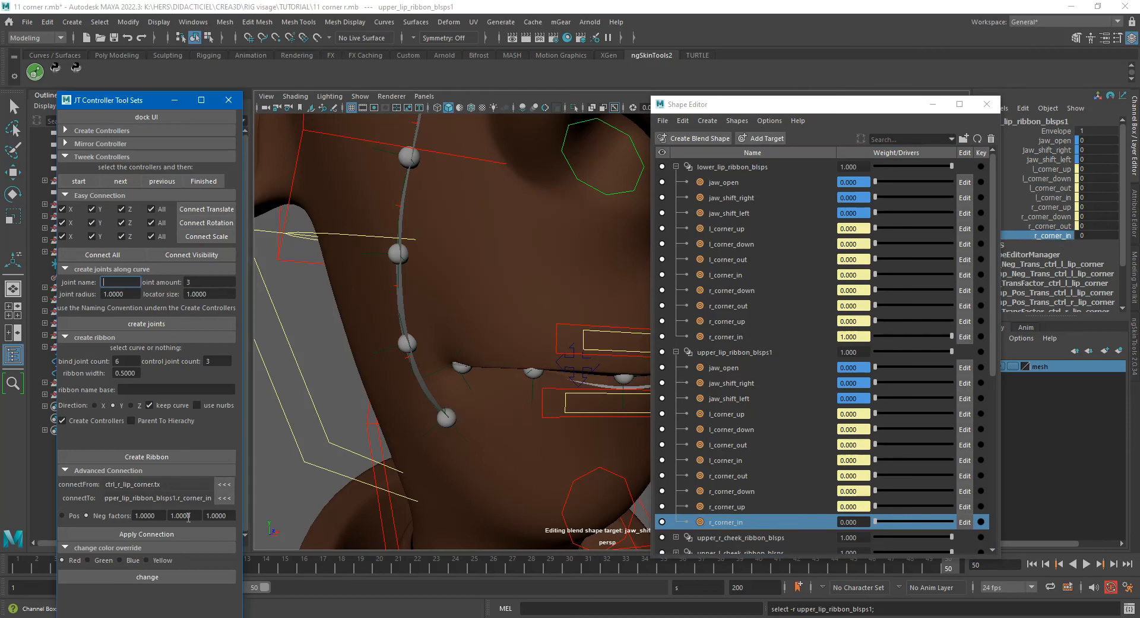
click(146, 534)
Add a new target to the LaughLine_r_ribbon_blsps blend shape and name it corner_up.
scroll(593, 353, down, 3)
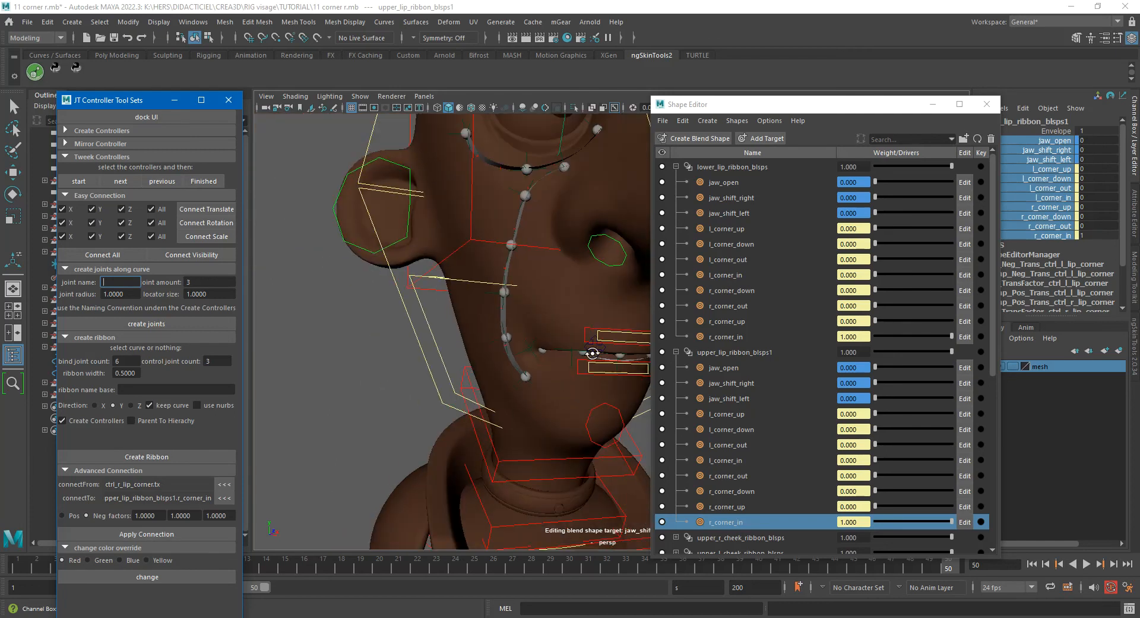
alt+drag(592, 354, 568, 354)
alt+middle_drag(568, 354, 570, 353)
alt+drag(570, 354, 543, 387)
scroll(765, 391, down, 3)
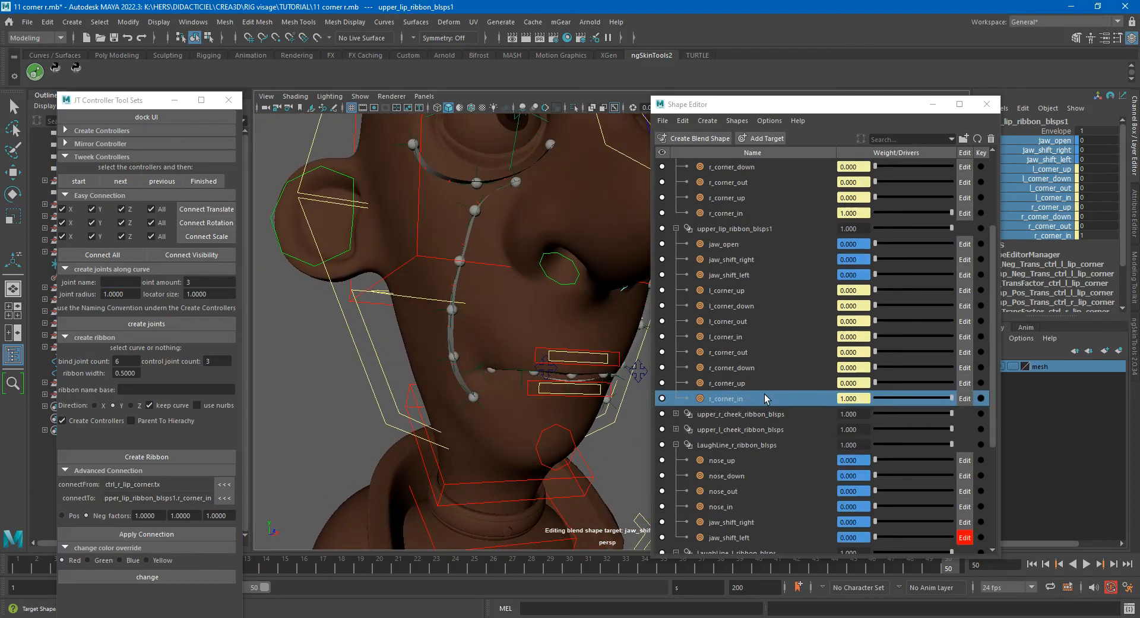
scroll(765, 396, down, 2)
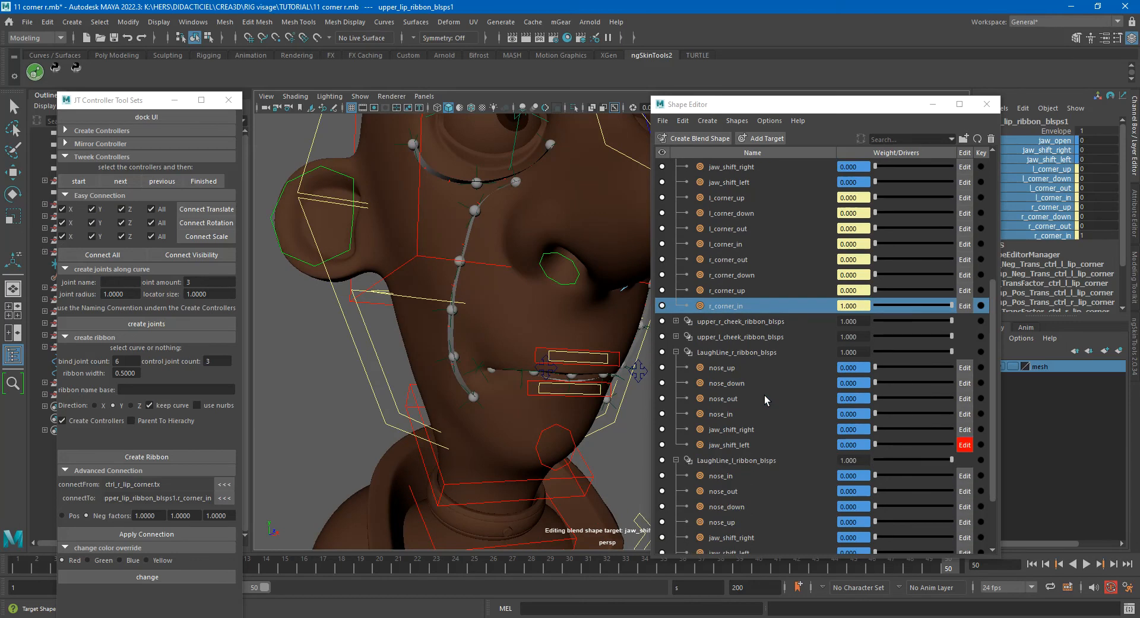
click(768, 353)
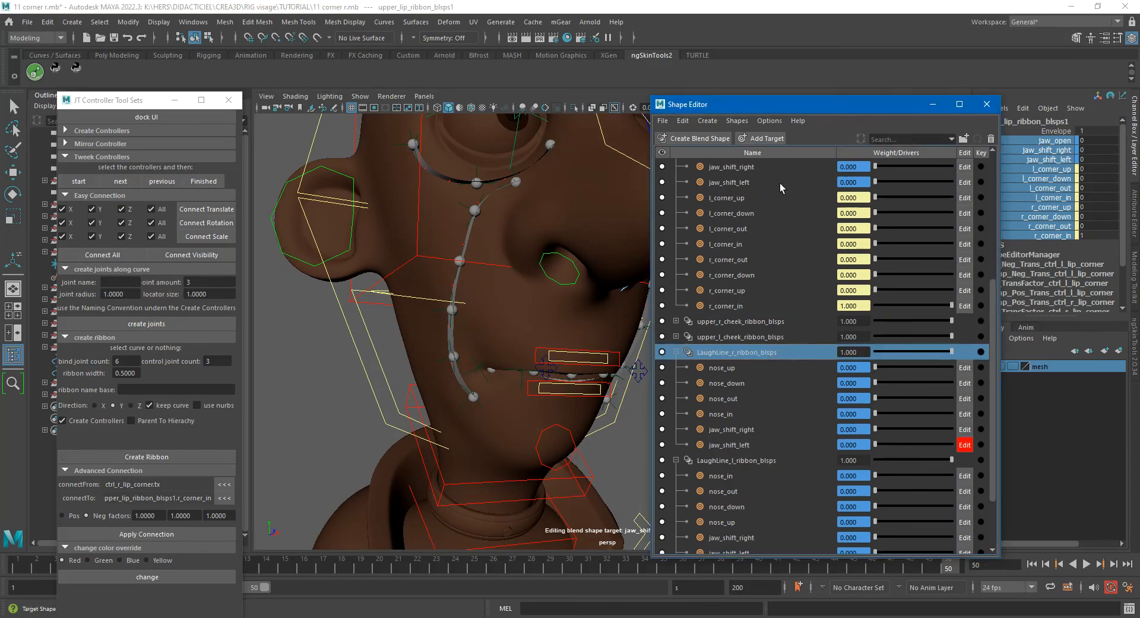
click(767, 138)
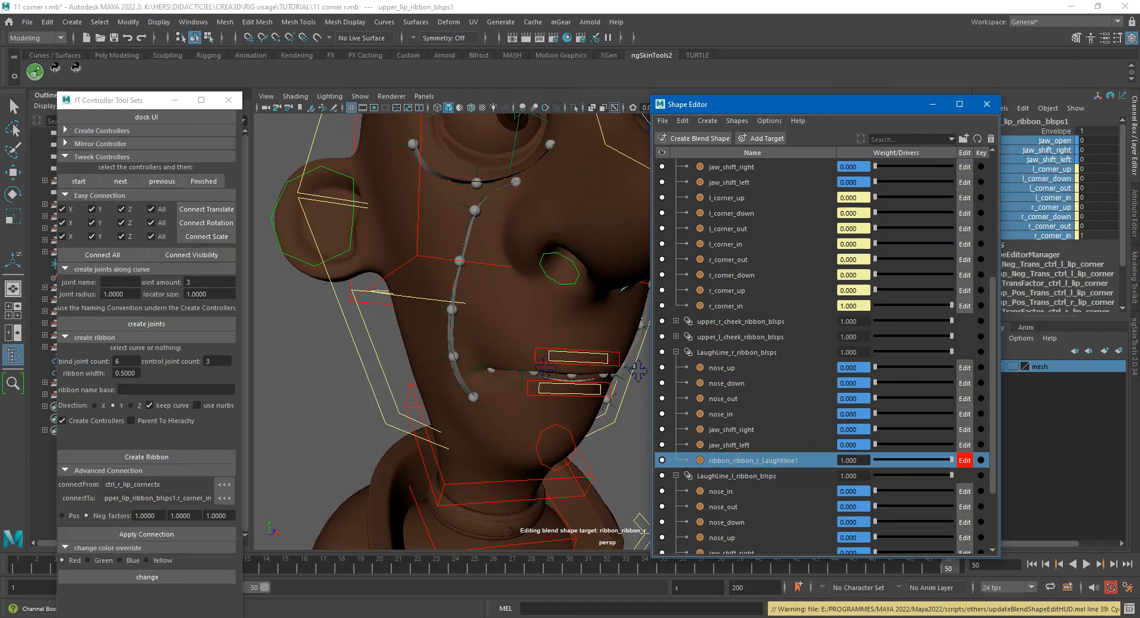
scroll(773, 415, up, 1)
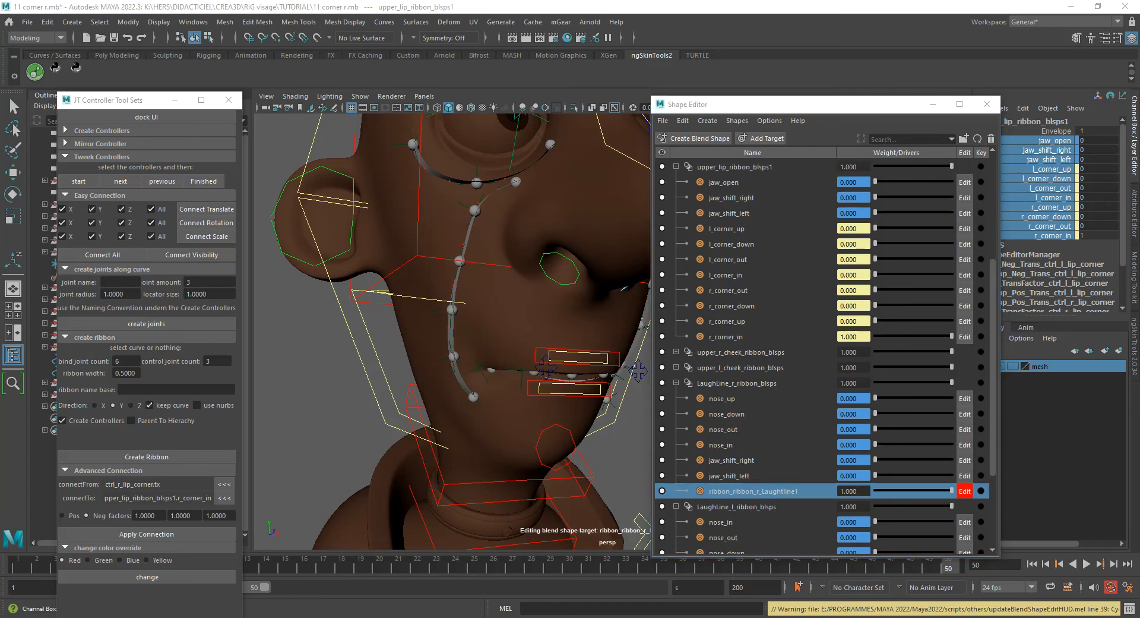
double_click(741, 488)
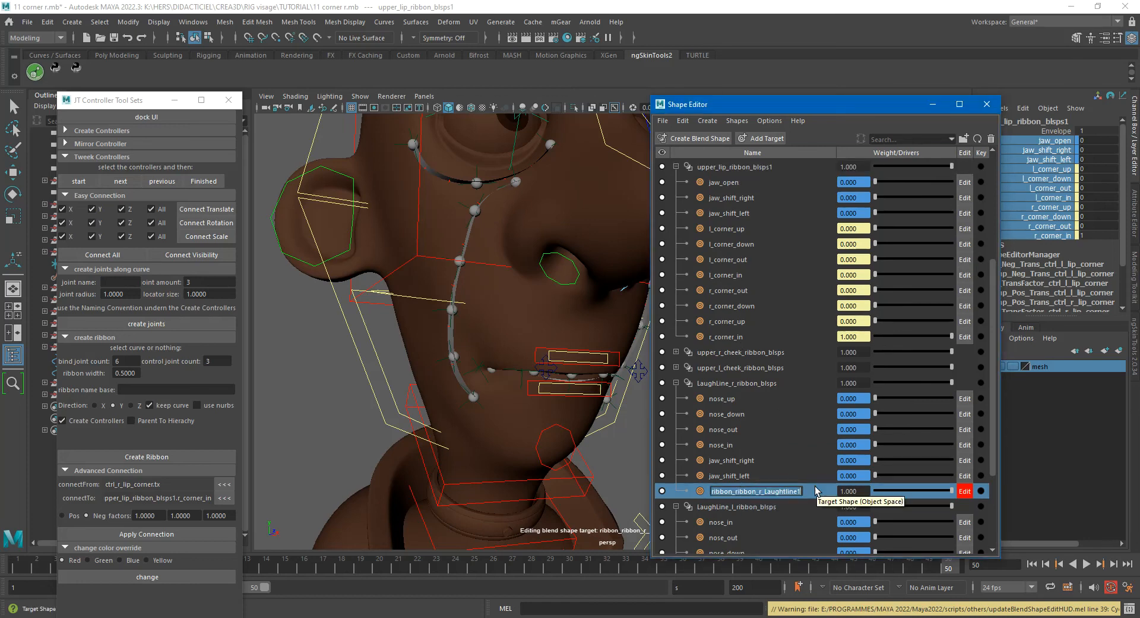
text(corner)
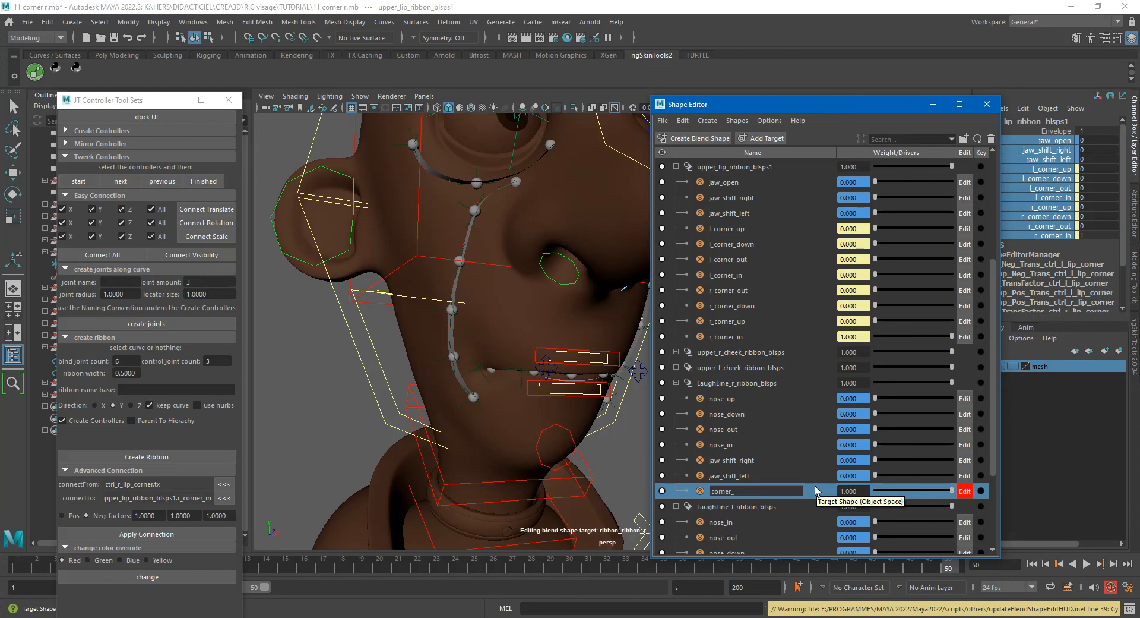
text(_up)
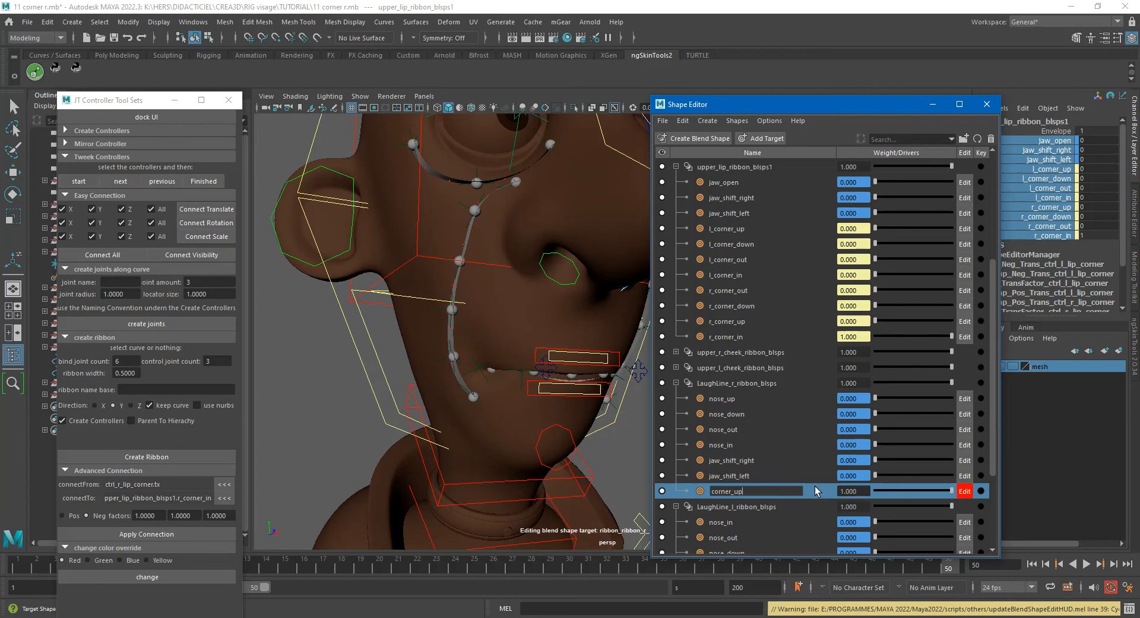
Move the animation to frame 10 and shift the JT Controller Tool Sets window aside to uncover the Outliner.
click(280, 567)
key(alt+v)
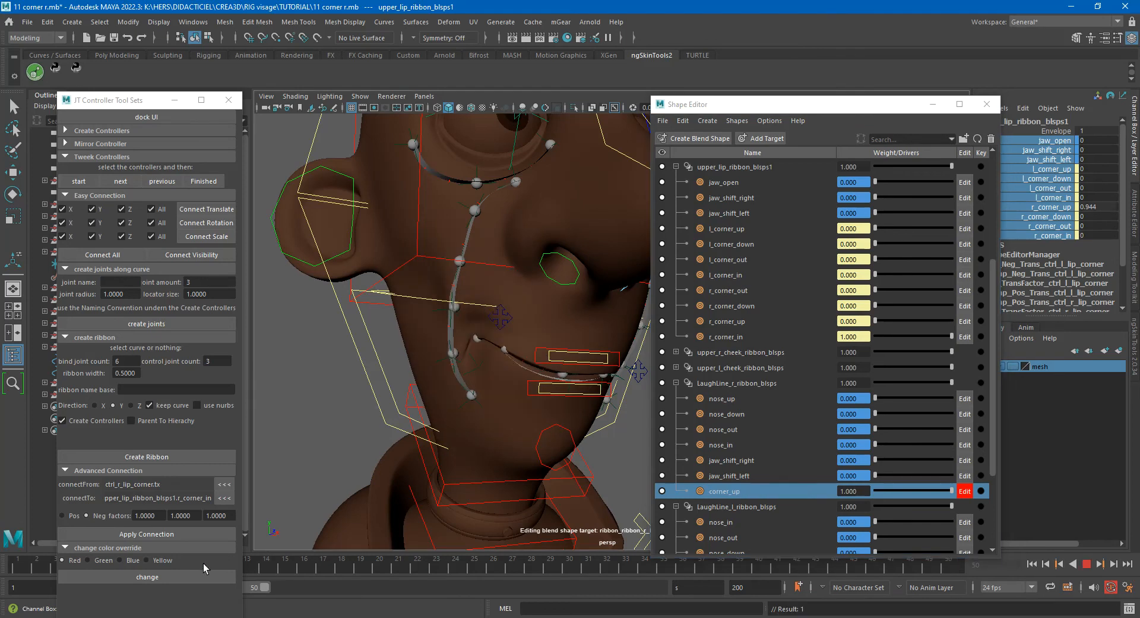
key(alt+v)
drag(166, 108, 129, 168)
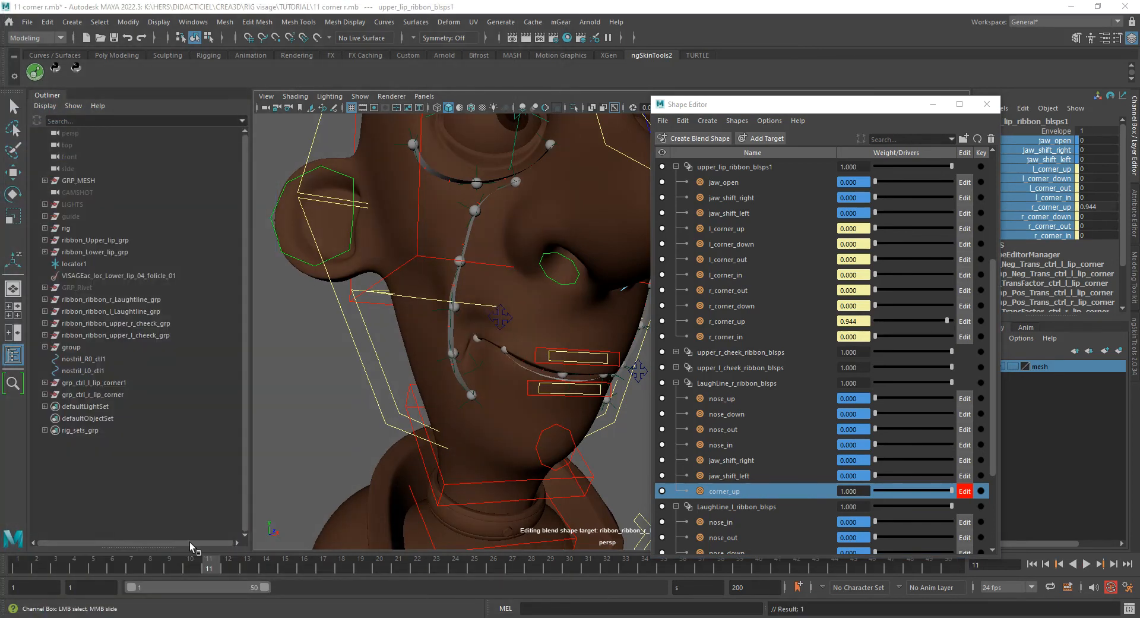
key(alt+comma)
drag(0, 140, 206, 104)
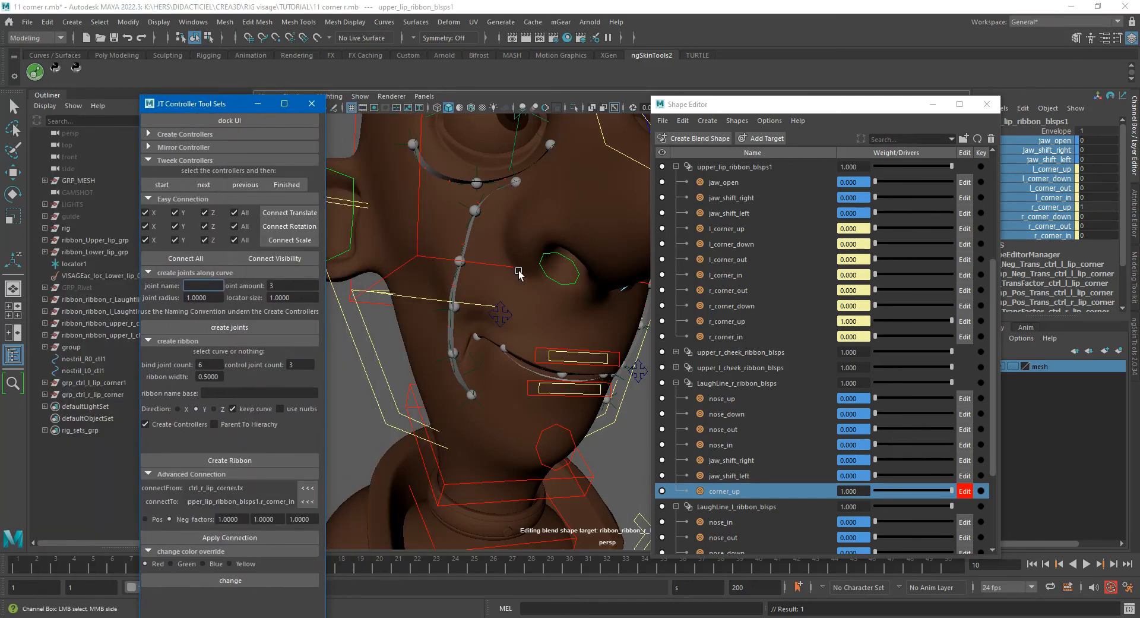
Select the lower part of the right laugh line ribbon for moving while the corner_up target is being edited.
click(458, 364)
key(w)
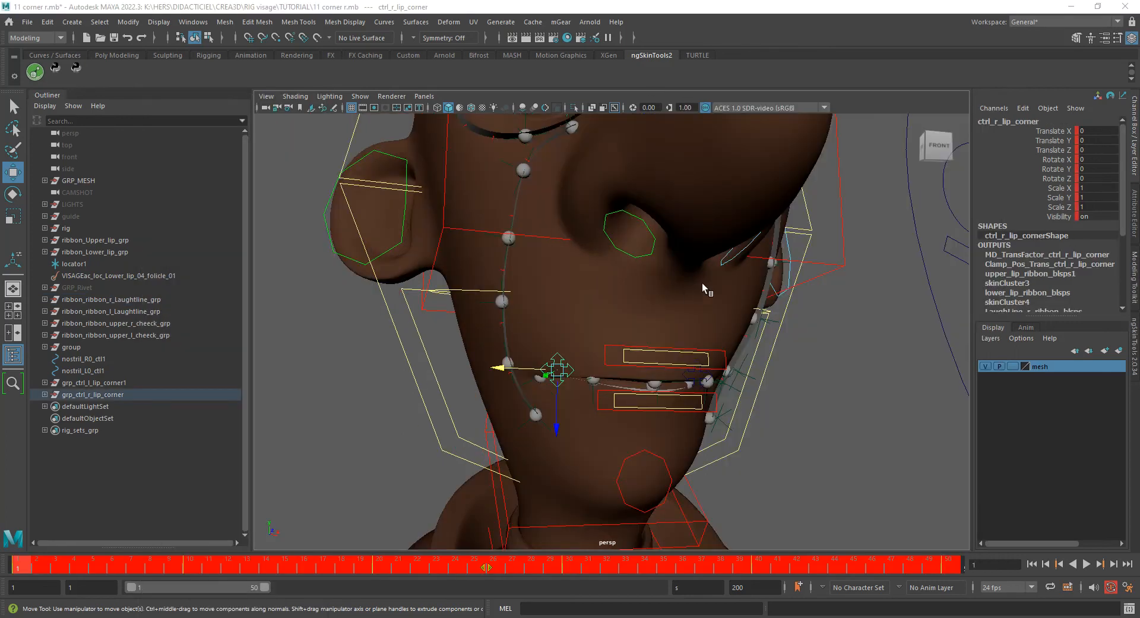
Reset the left lip corner control's Translate X to 0.
click(762, 398)
scroll(580, 382, up, 5)
scroll(595, 398, down, 4)
alt+drag(650, 397, 600, 392)
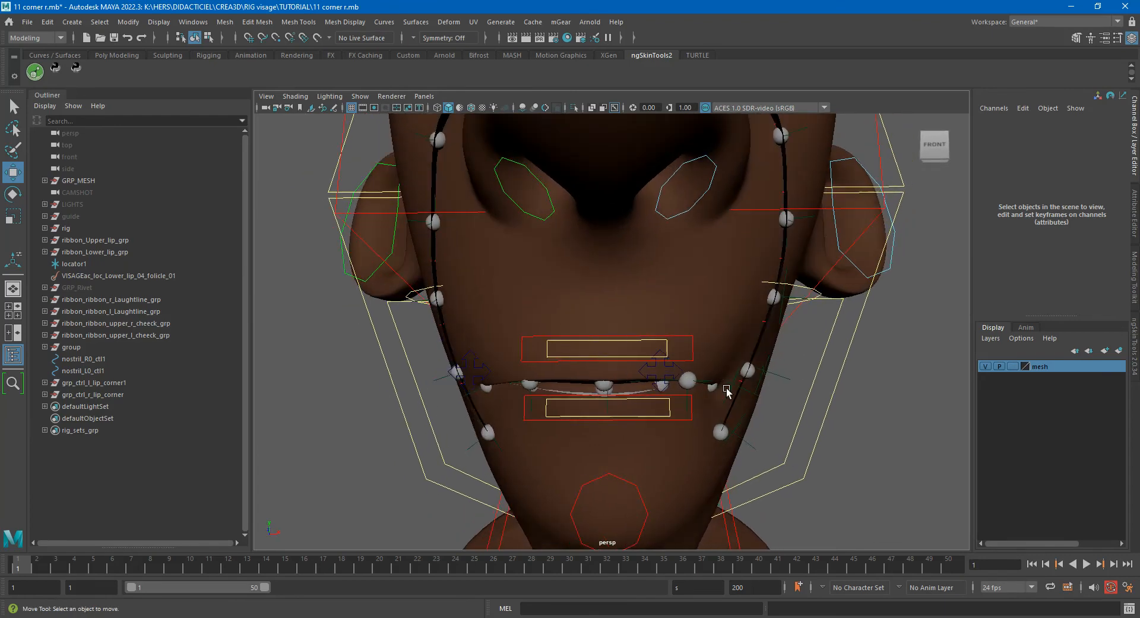
click(679, 367)
click(1087, 126)
text(0)
key(Return)
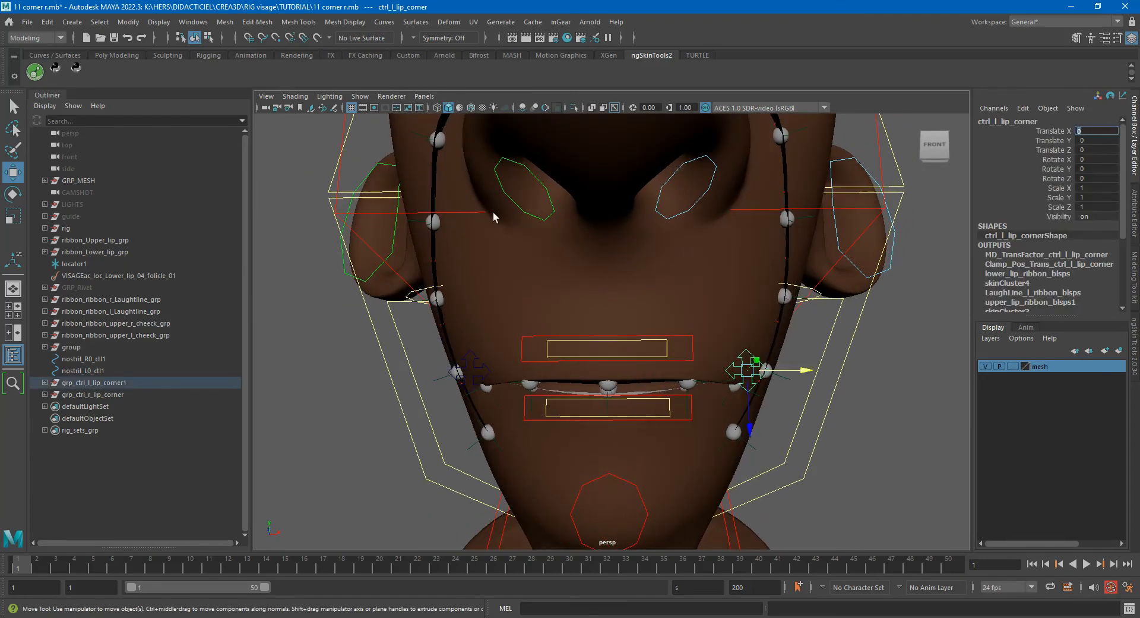
Play back the animation and check the right side of the mouth for movement.
alt+drag(541, 254, 502, 218)
alt+drag(491, 318, 499, 322)
key(alt+v)
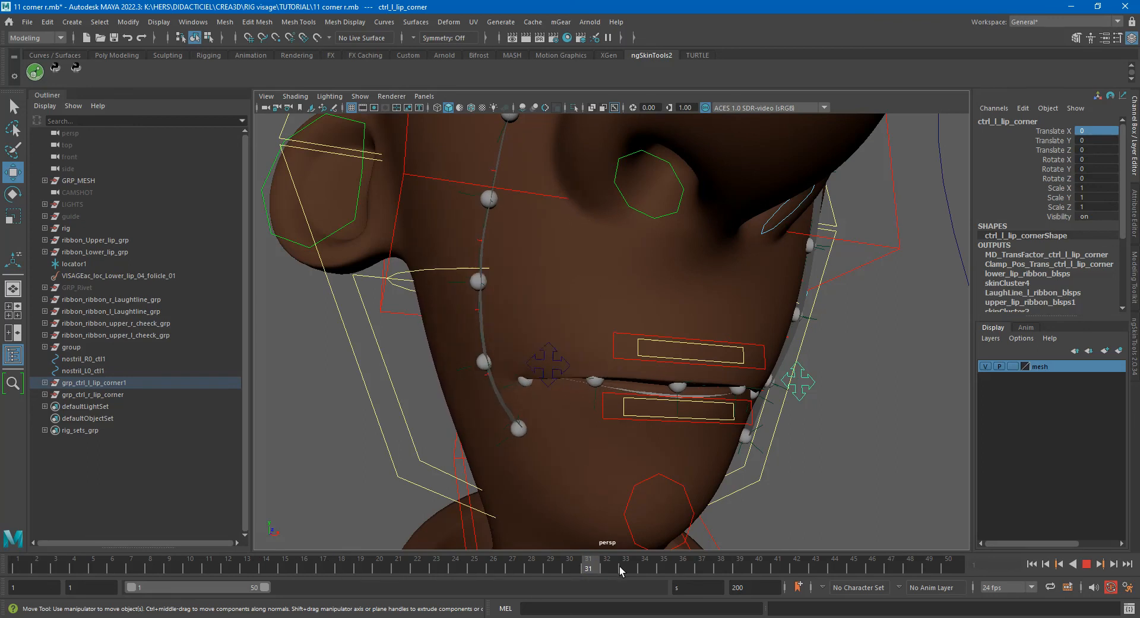
key(Escape)
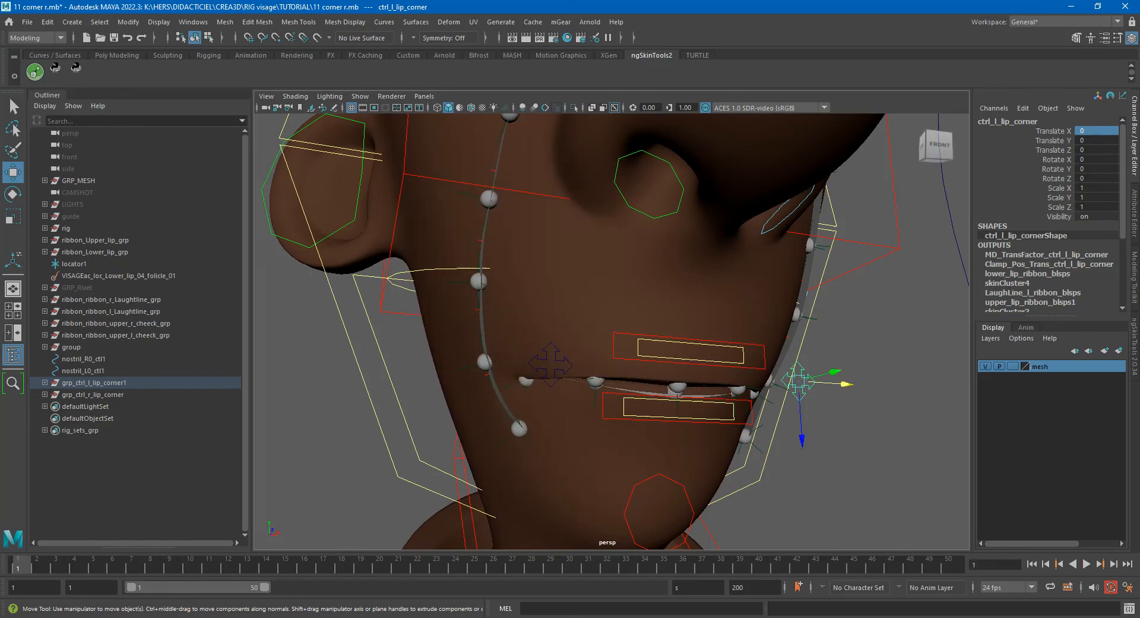
scroll(535, 357, down, 5)
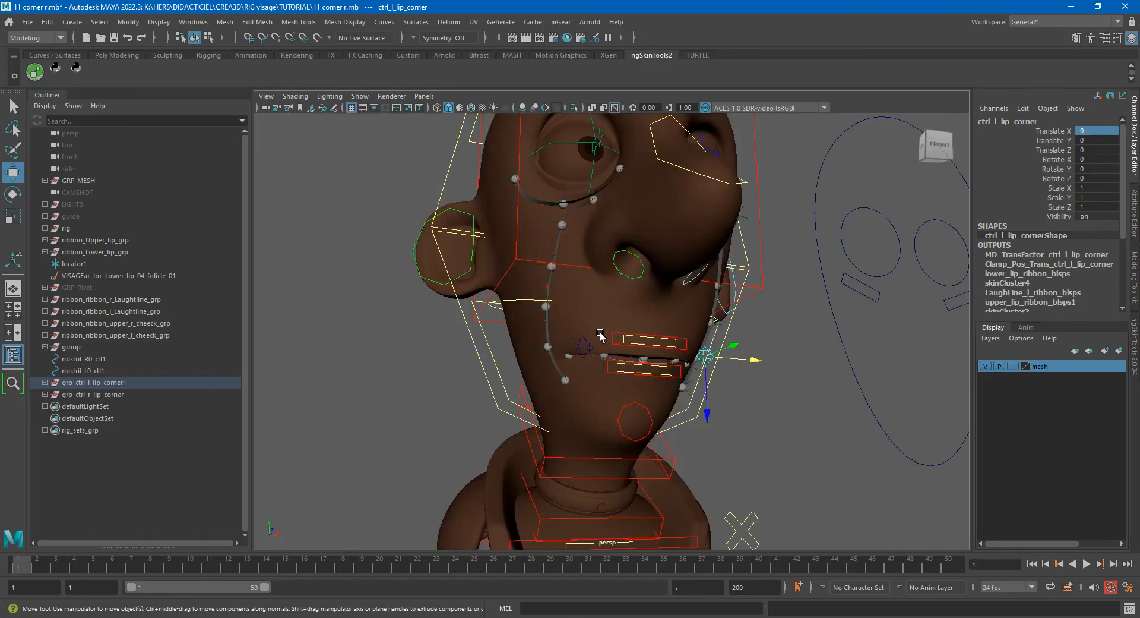
Delete the right lip corner control's keys across frames 1 to 50.
click(585, 345)
shift+drag(963, 567, 13, 567)
right_click(138, 565)
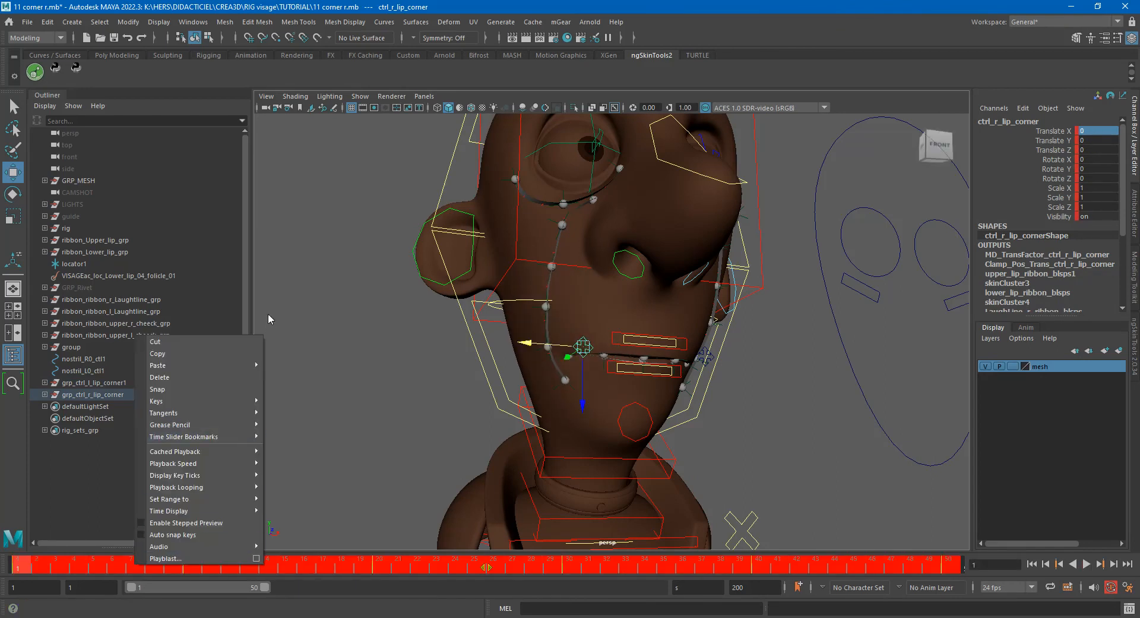
click(205, 374)
alt+drag(765, 340, 751, 241)
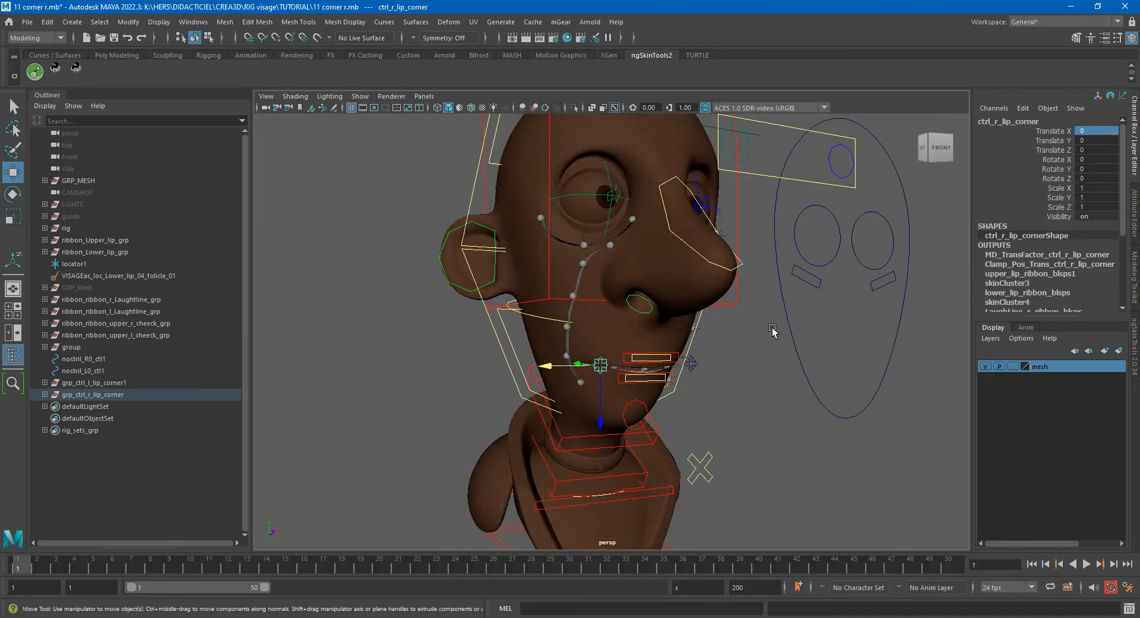
Rotate the head control about X to test whether the lip corner controls follow, and undo each rotation.
click(736, 214)
key(e)
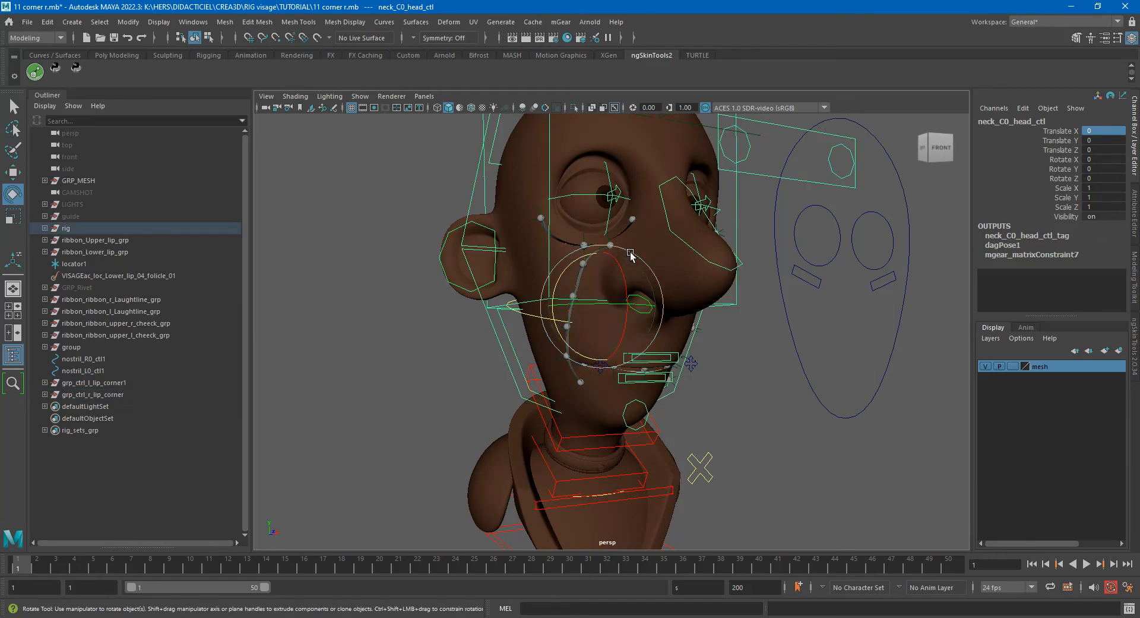
drag(623, 273, 740, 330)
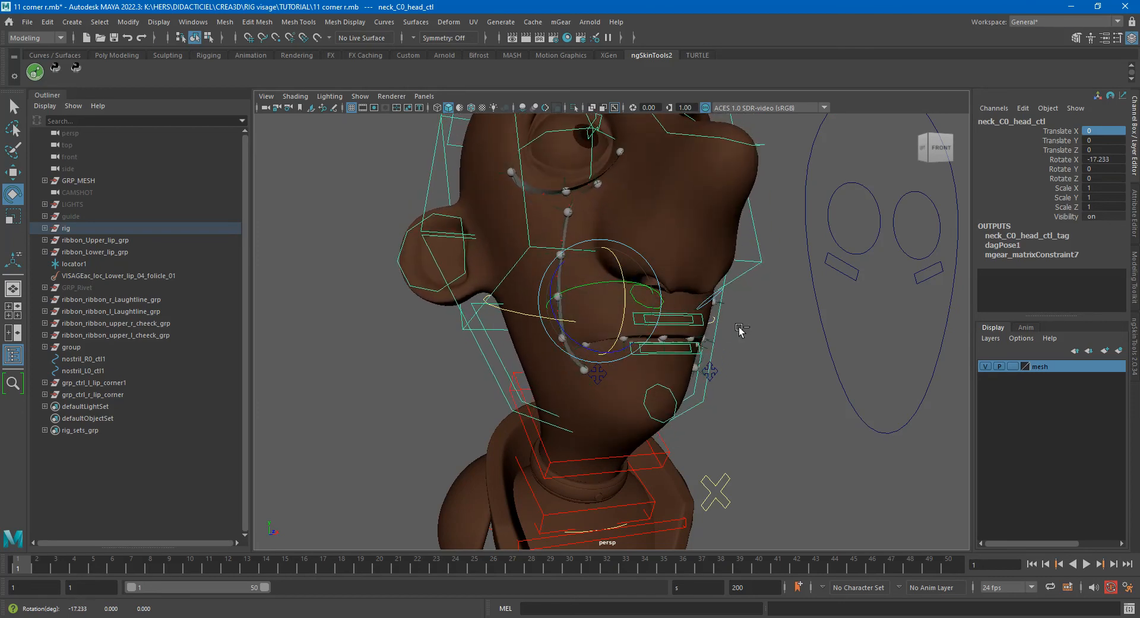
key(ctrl+z)
scroll(712, 303, up, 3)
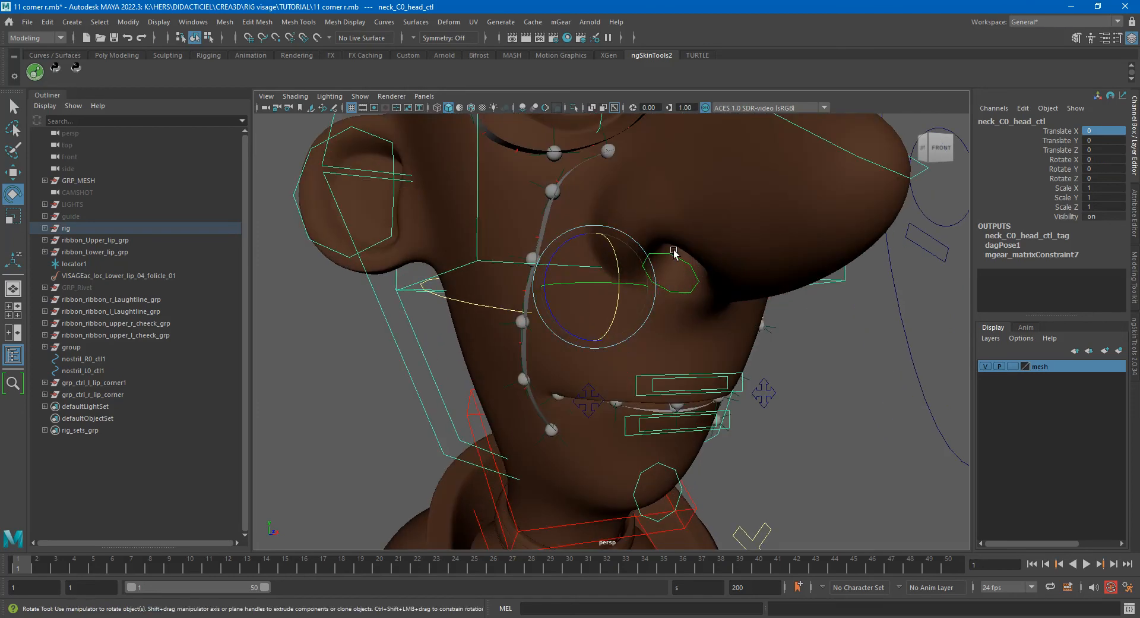
mouse_move(619, 258)
mouse_down()
mouse_move(624, 285)
mouse_move(631, 262)
mouse_up()
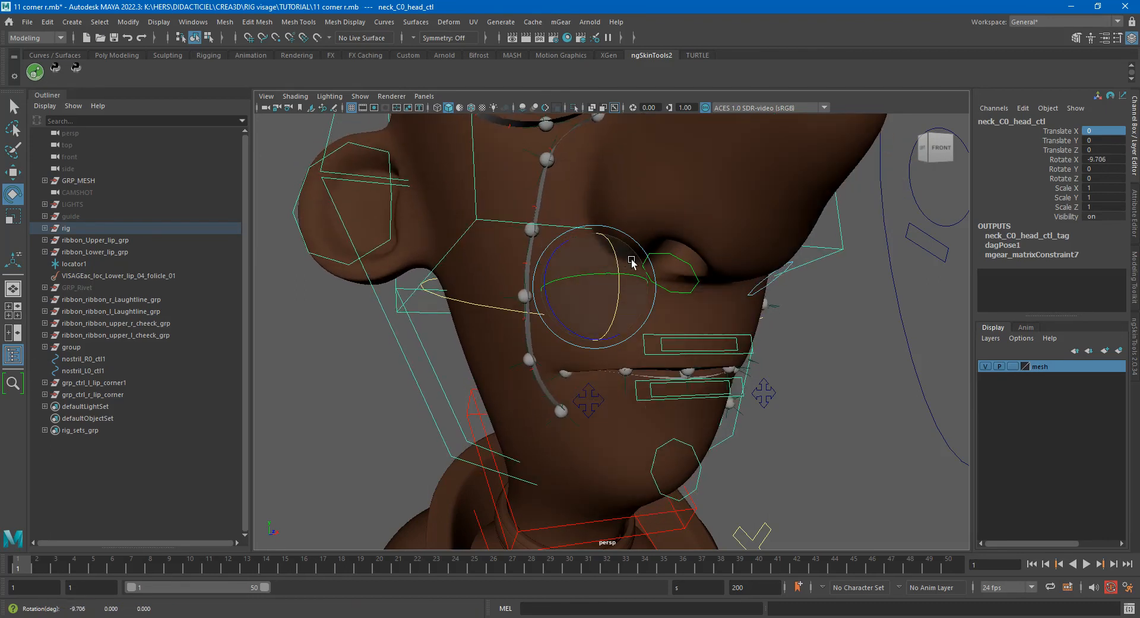
key(ctrl+z)
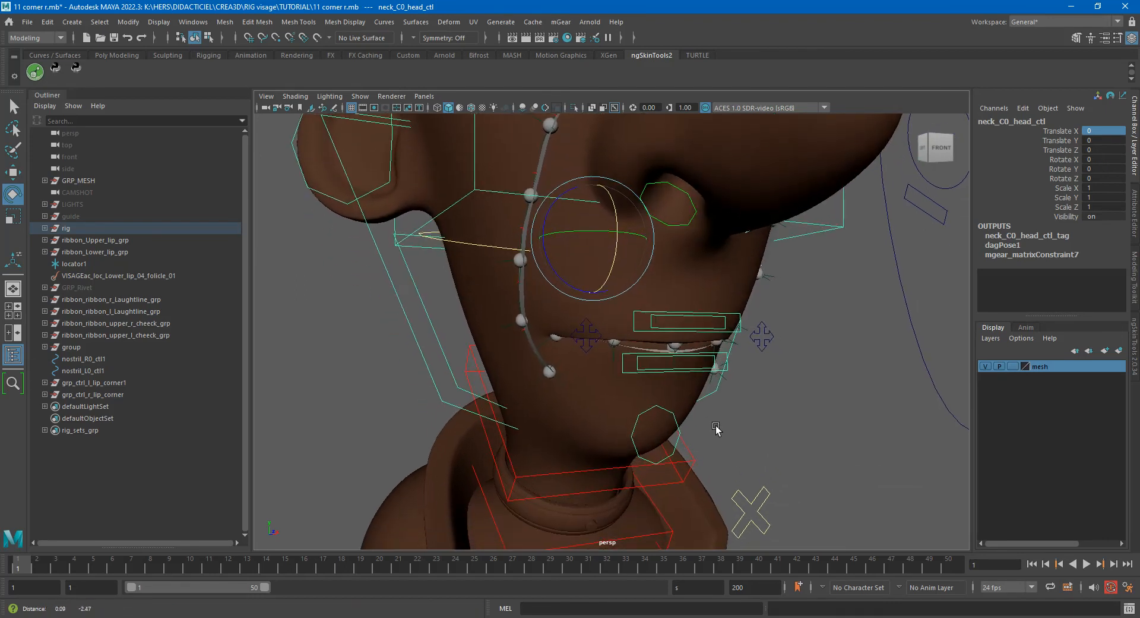
Unhide the GRP_Rivet group and bring the left lip corner's rivet locators into view.
drag(759, 329, 796, 391)
click(137, 383)
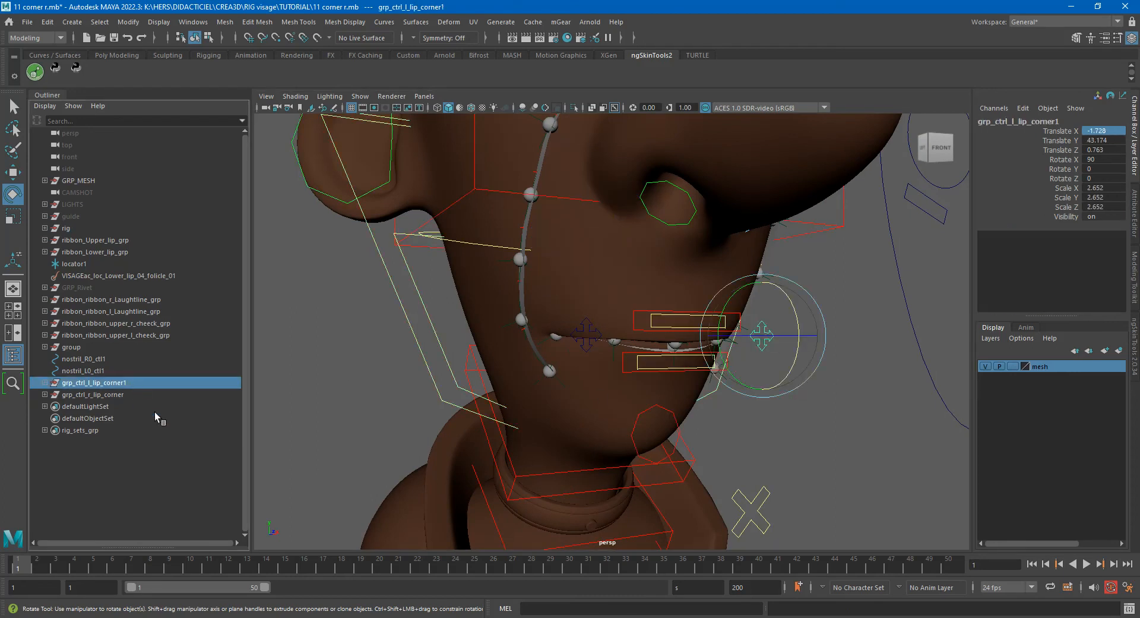
click(111, 288)
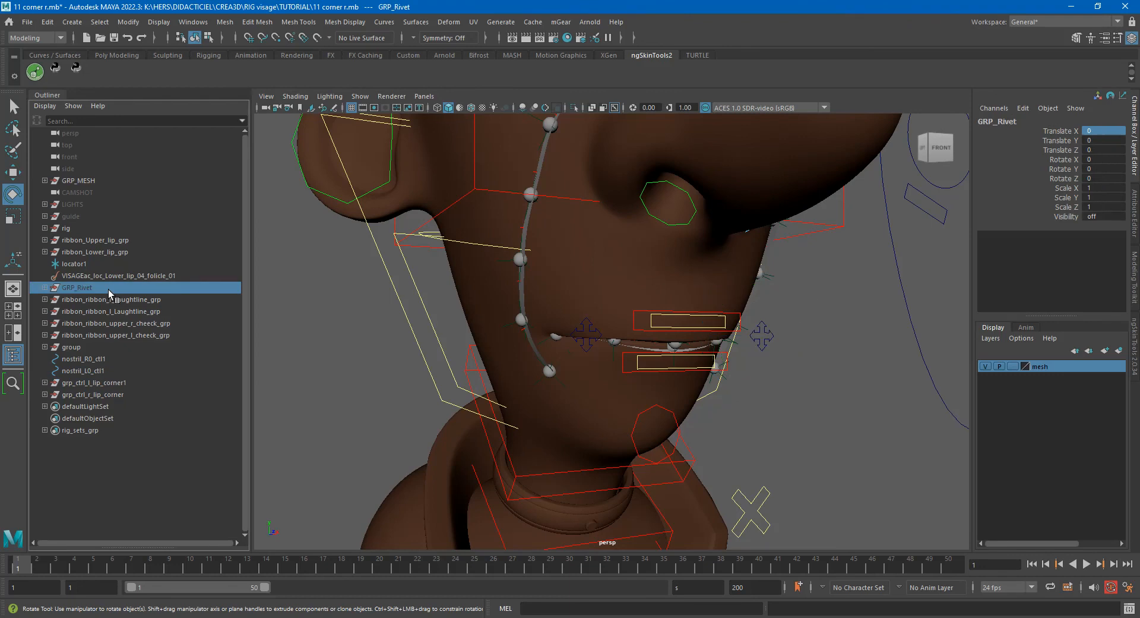
key(shift+h)
alt+drag(838, 339, 668, 335)
alt+right_drag(669, 335, 882, 336)
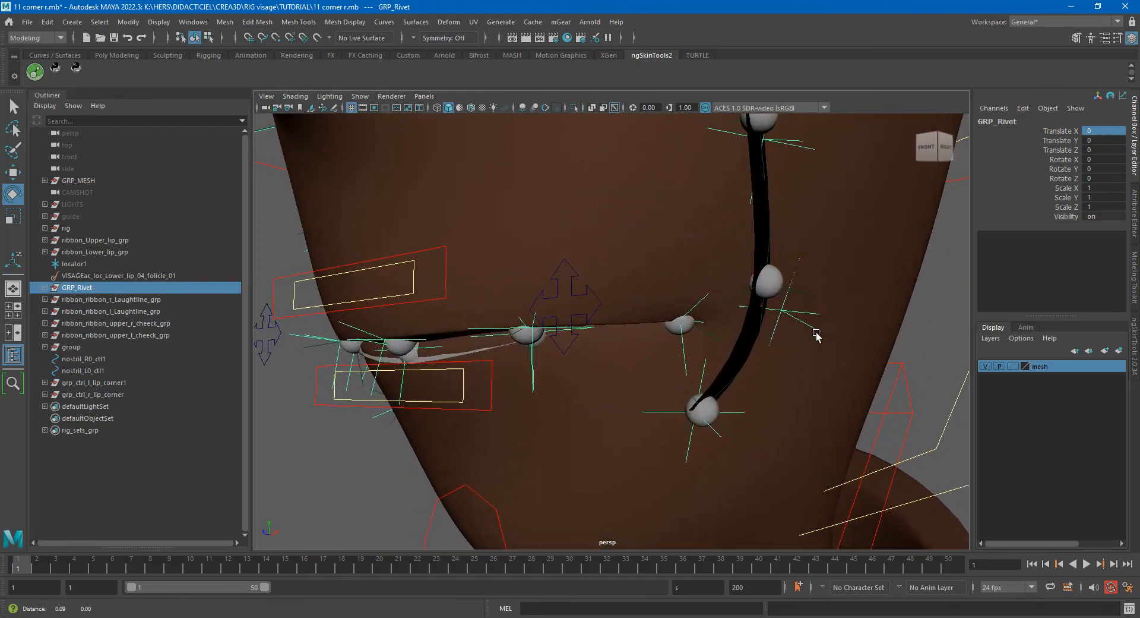
alt+middle_drag(822, 337, 767, 347)
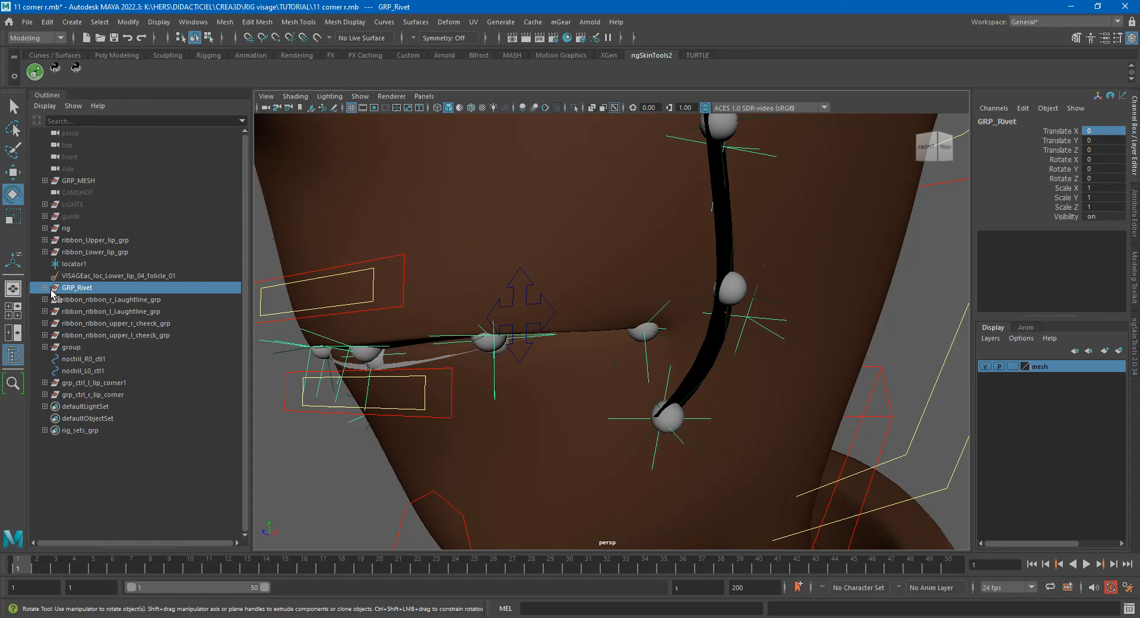
Using the Rigging menu set, point-constrain grp_ctrl_l_lip_corner1 to the pinOutput2 rivet locator at the left lip corner, keeping its offset.
click(663, 307)
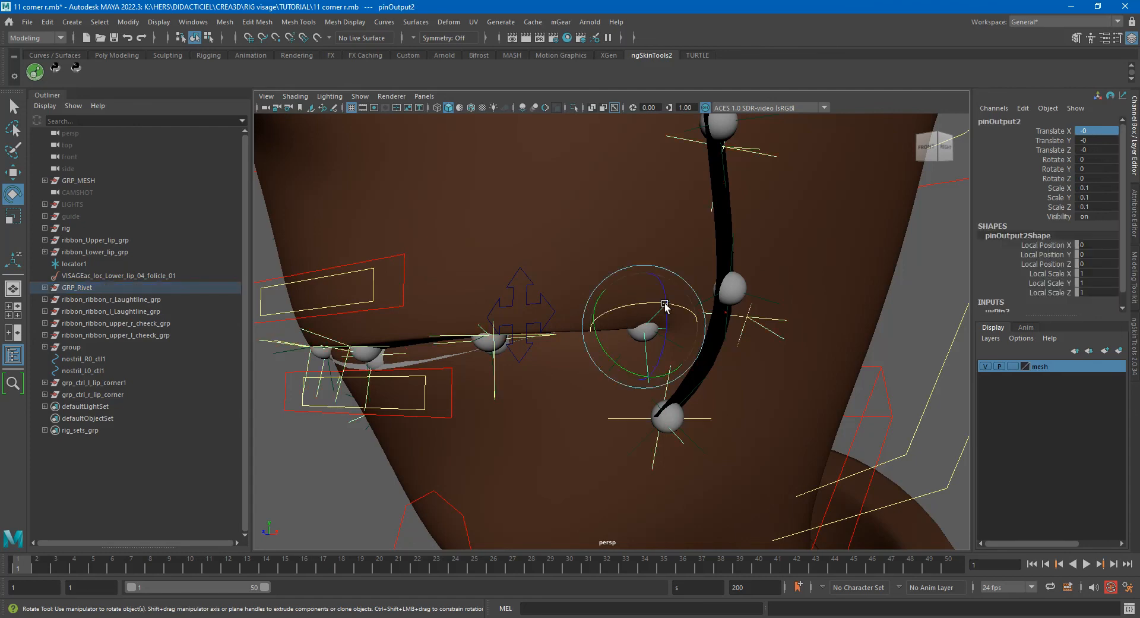
click(145, 382)
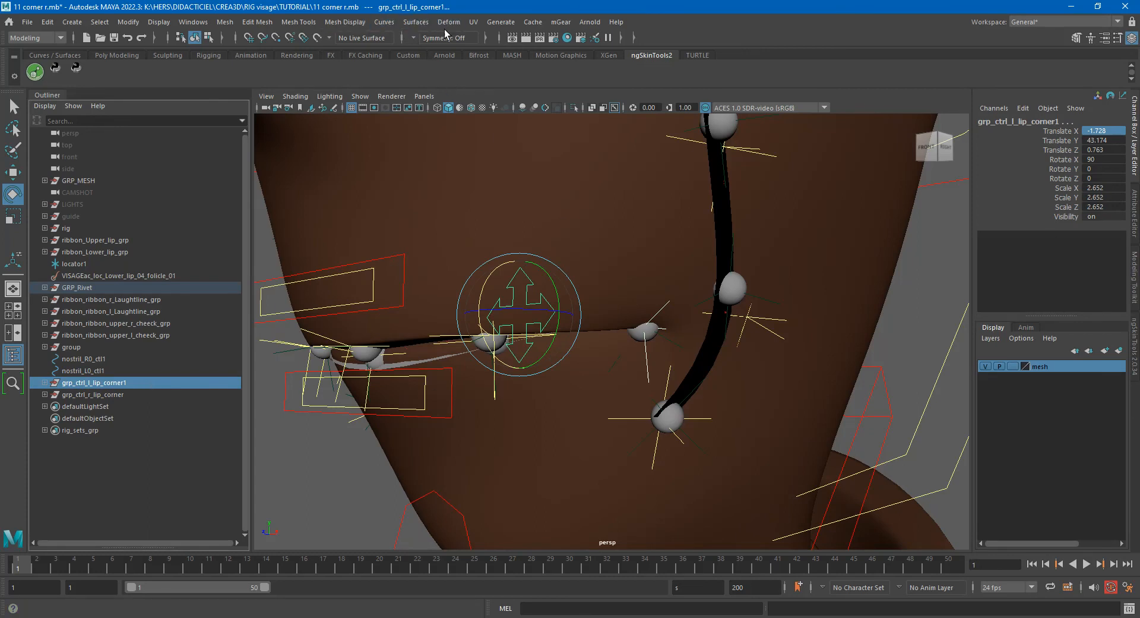
click(38, 38)
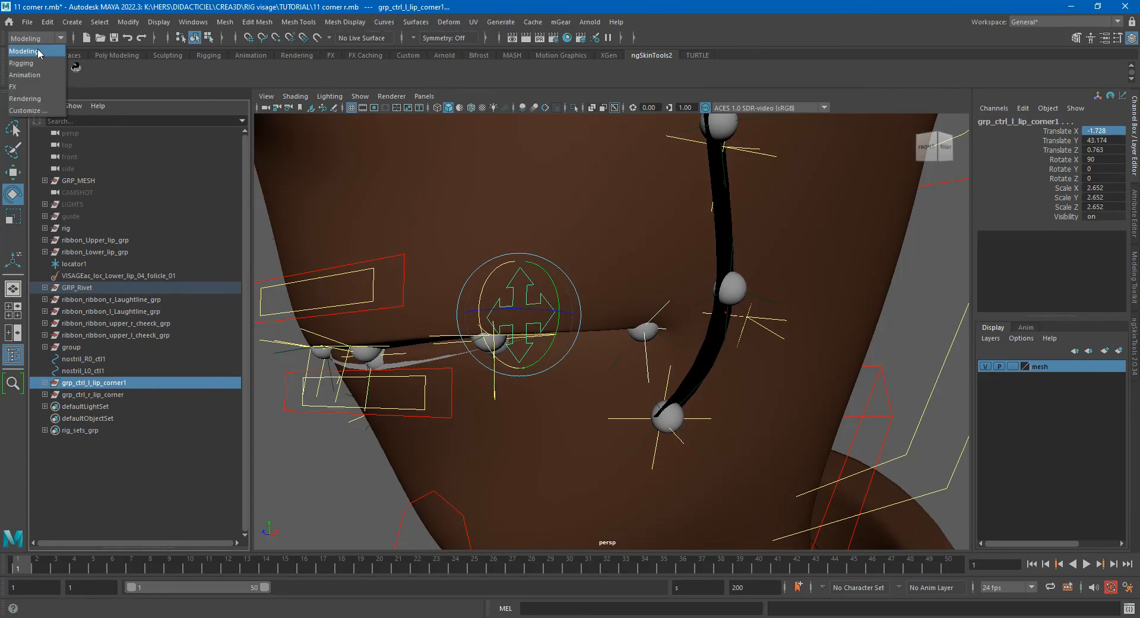
click(37, 62)
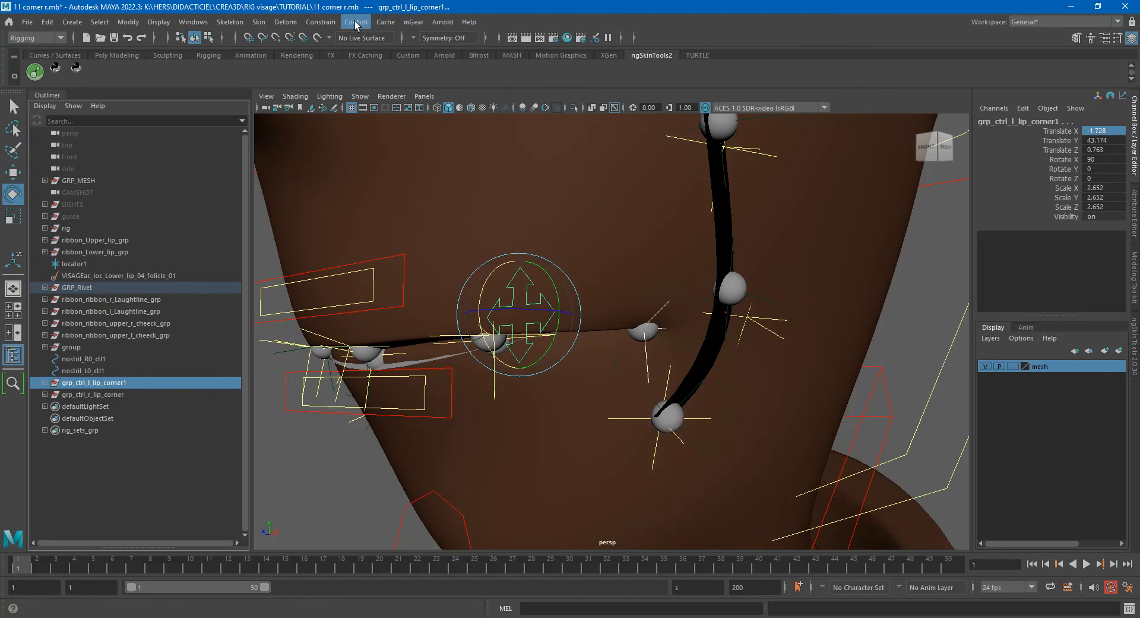
click(331, 23)
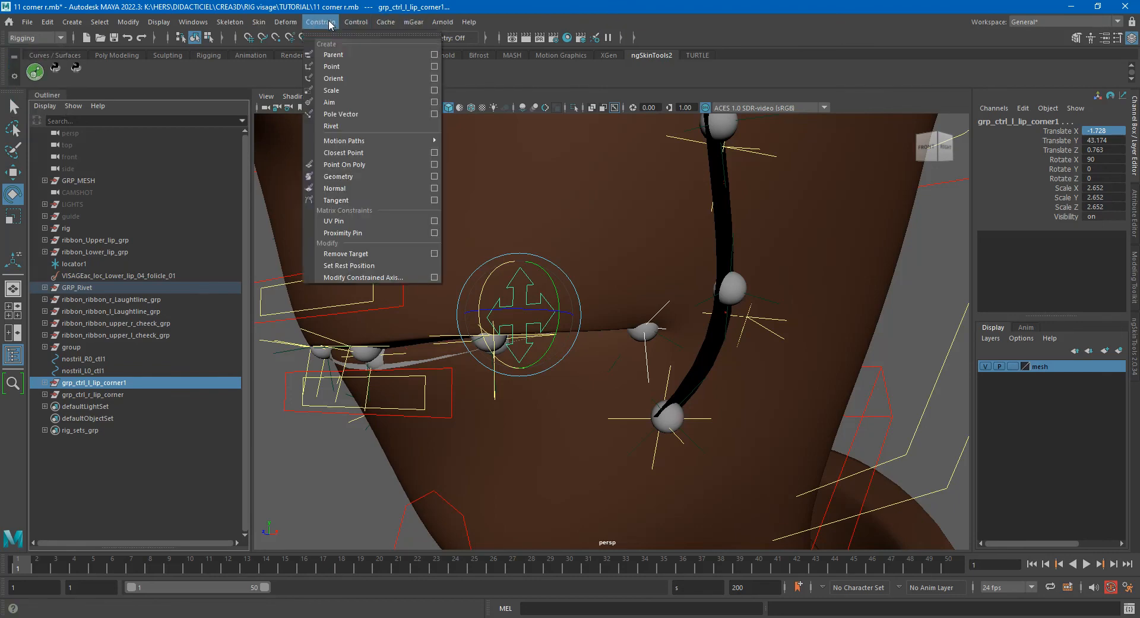
click(349, 67)
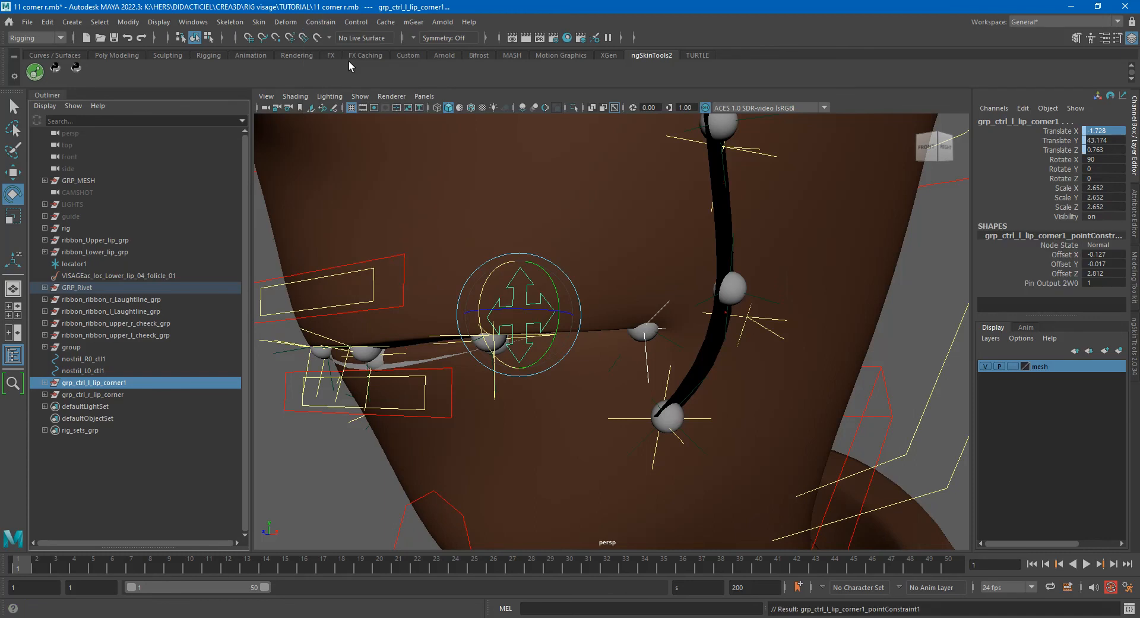
key(ctrl+z)
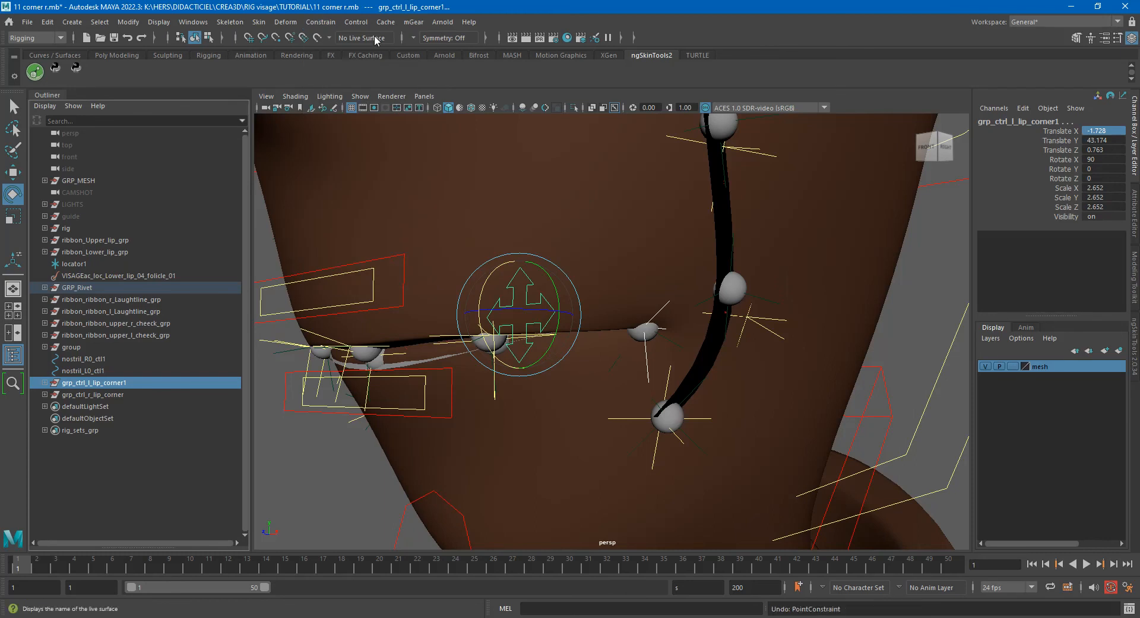
click(361, 22)
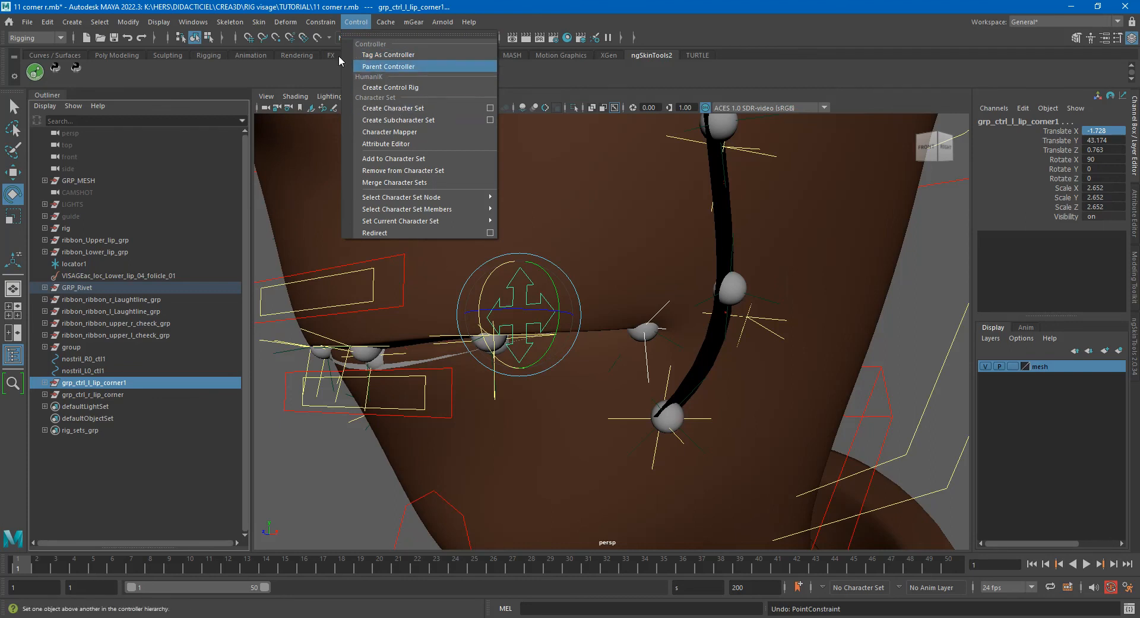
mouse_move(321, 22)
click(357, 66)
Rotate the head control slightly to test the left lip corner's point constraint, and undo the rotation.
scroll(579, 352, down, 10)
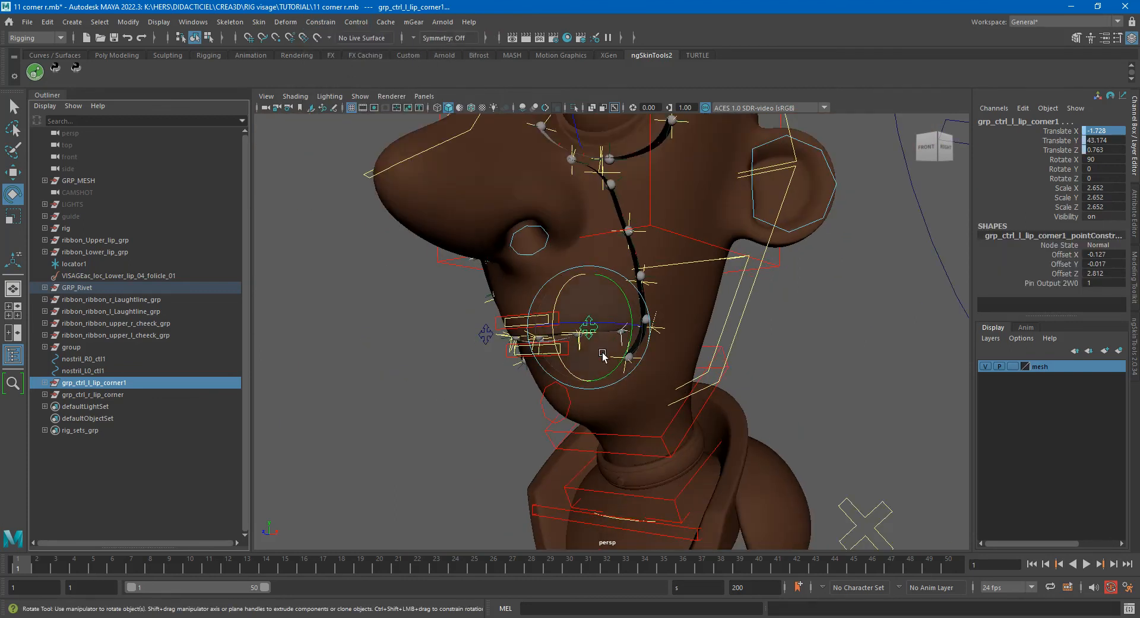
click(674, 256)
mouse_move(594, 236)
mouse_down()
mouse_move(591, 220)
mouse_move(597, 250)
mouse_move(590, 217)
mouse_move(592, 241)
mouse_move(595, 226)
mouse_up()
key(ctrl+z)
scroll(591, 385, up, 6)
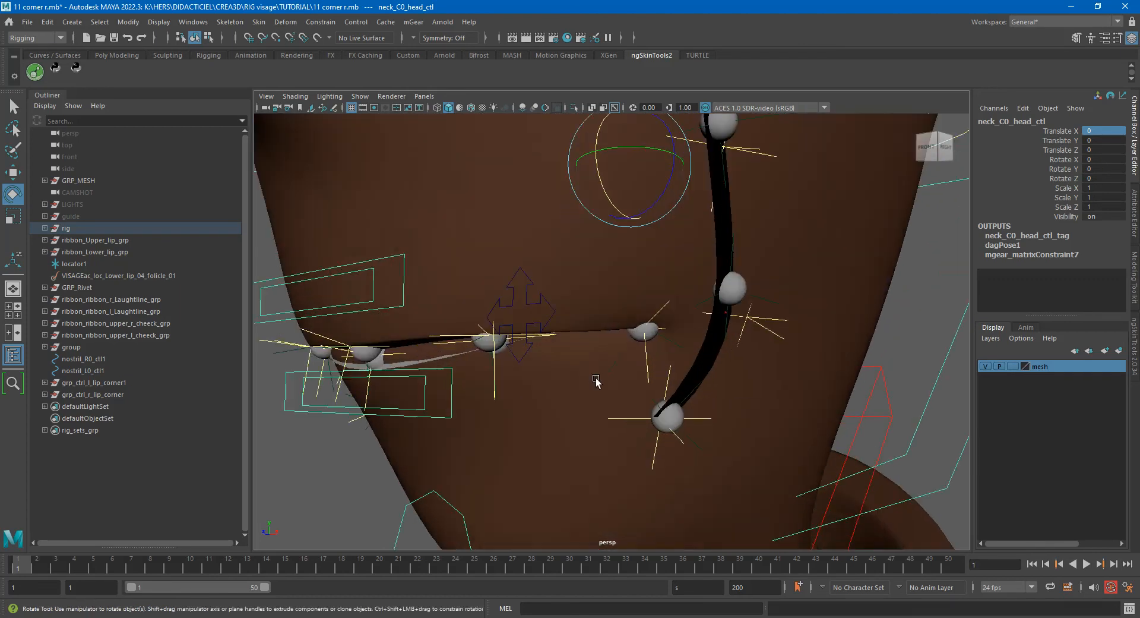
Rotate the head control to about -33 degrees in X, inspect the left lip corner from the side, and undo the rotation.
scroll(596, 203, down, 3)
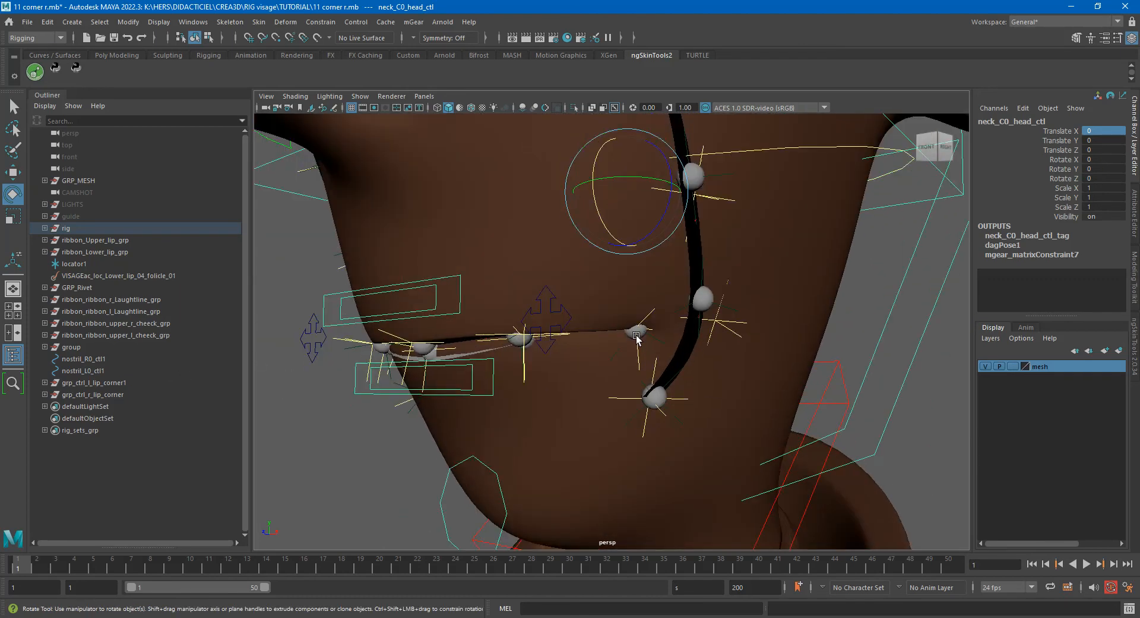
scroll(596, 203, down, 4)
drag(594, 200, 608, 182)
alt+middle_drag(580, 226, 590, 284)
scroll(529, 277, up, 2)
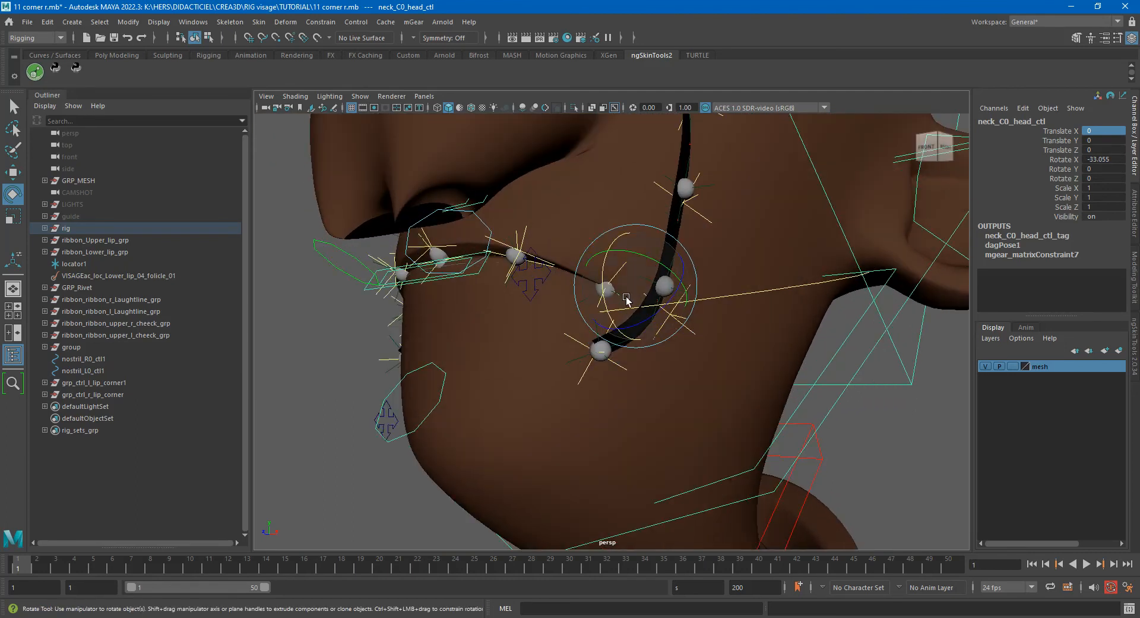
alt+drag(658, 302, 542, 330)
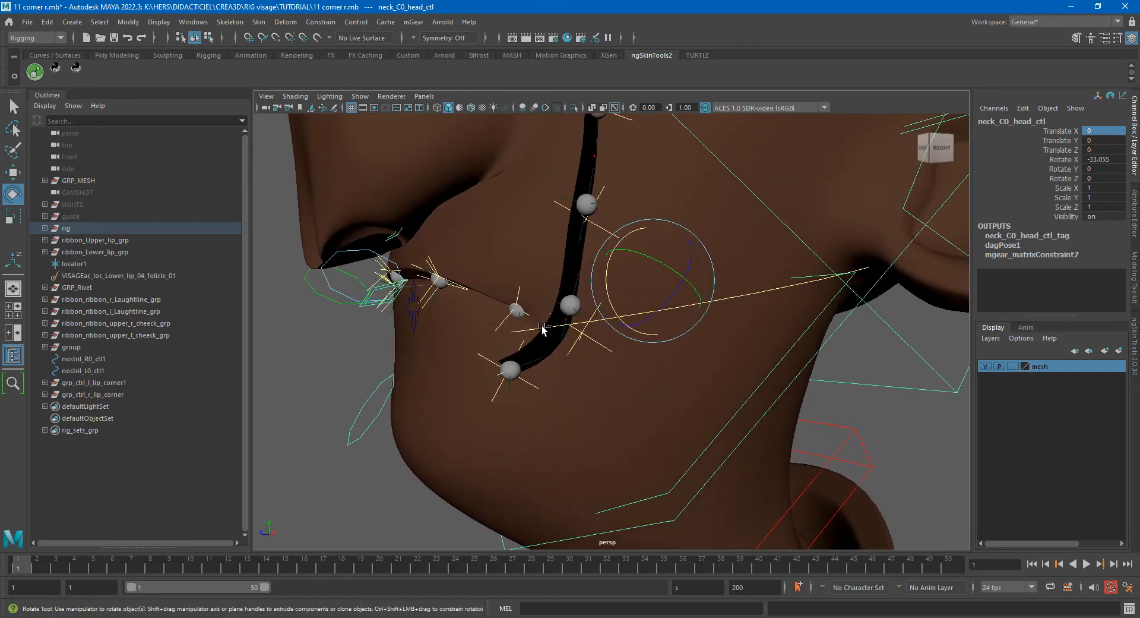
key(ctrl+z)
Parent-constrain grp_ctrl_l_lip_corner1 to the head control neck_C0_head_ctl.
alt+drag(456, 391, 544, 368)
scroll(544, 369, down, 4)
alt+drag(766, 336, 698, 319)
scroll(724, 332, down, 5)
scroll(697, 321, up, 5)
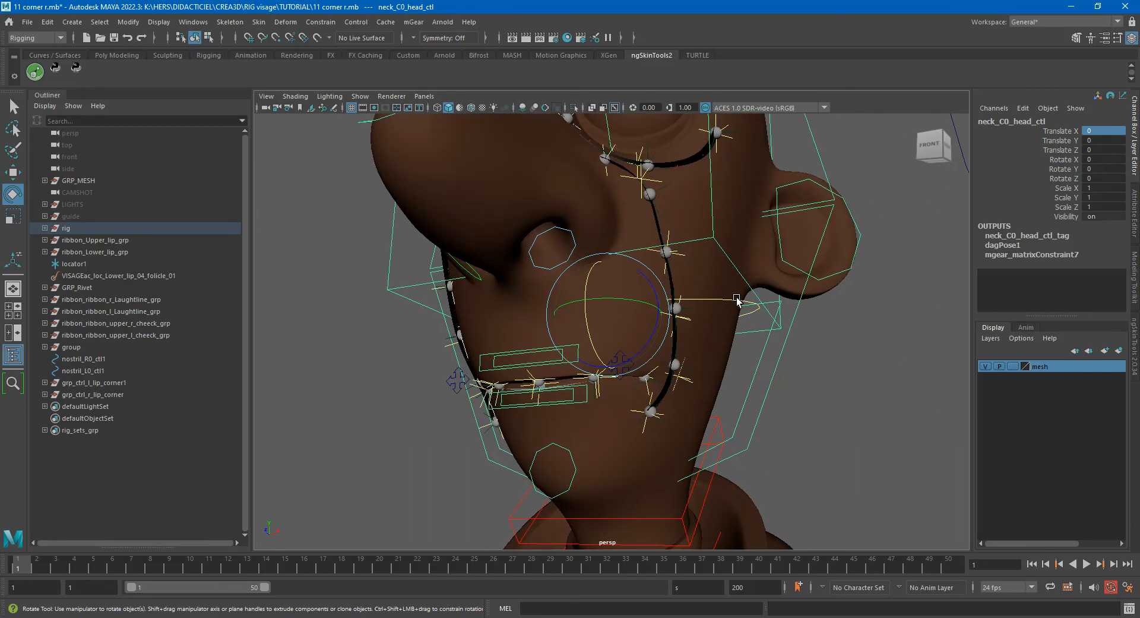
click(828, 350)
click(782, 328)
click(137, 383)
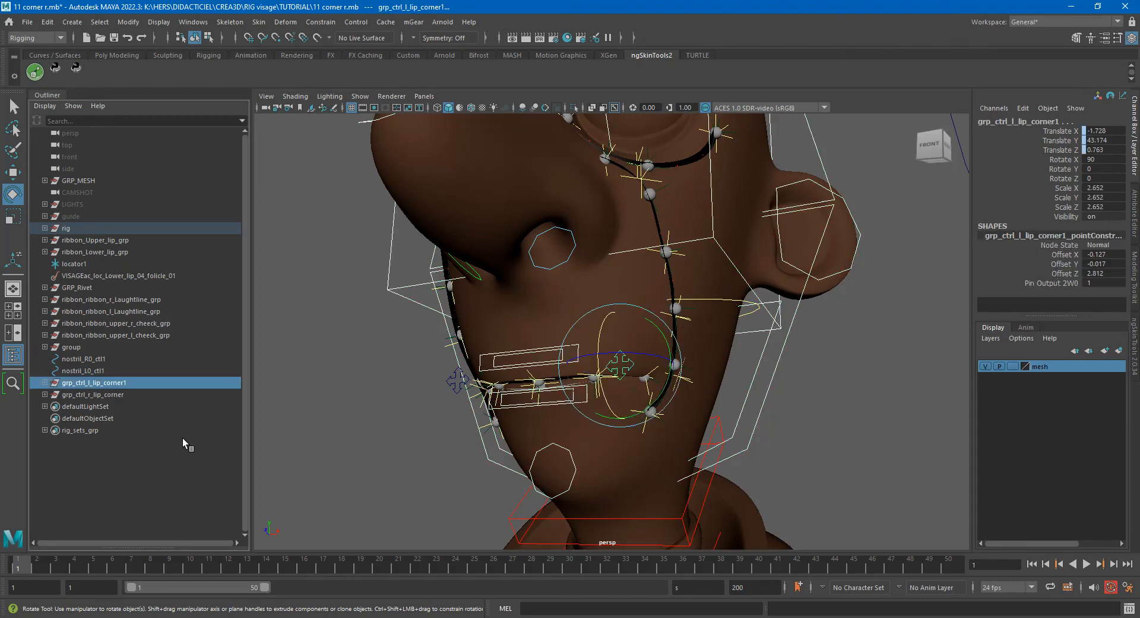
click(322, 22)
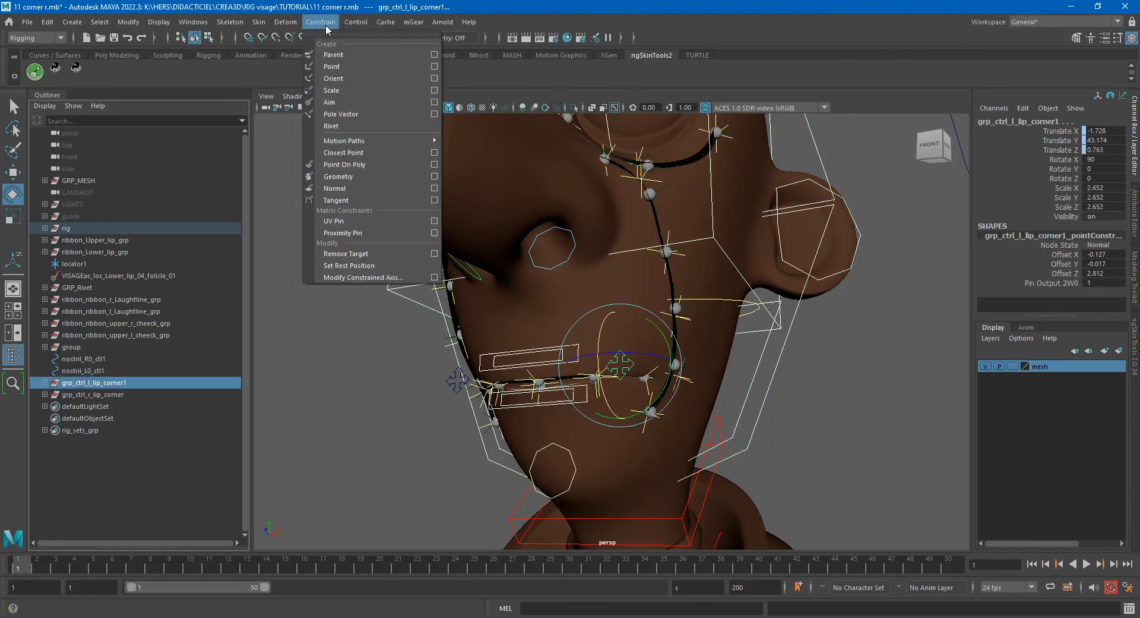
click(363, 53)
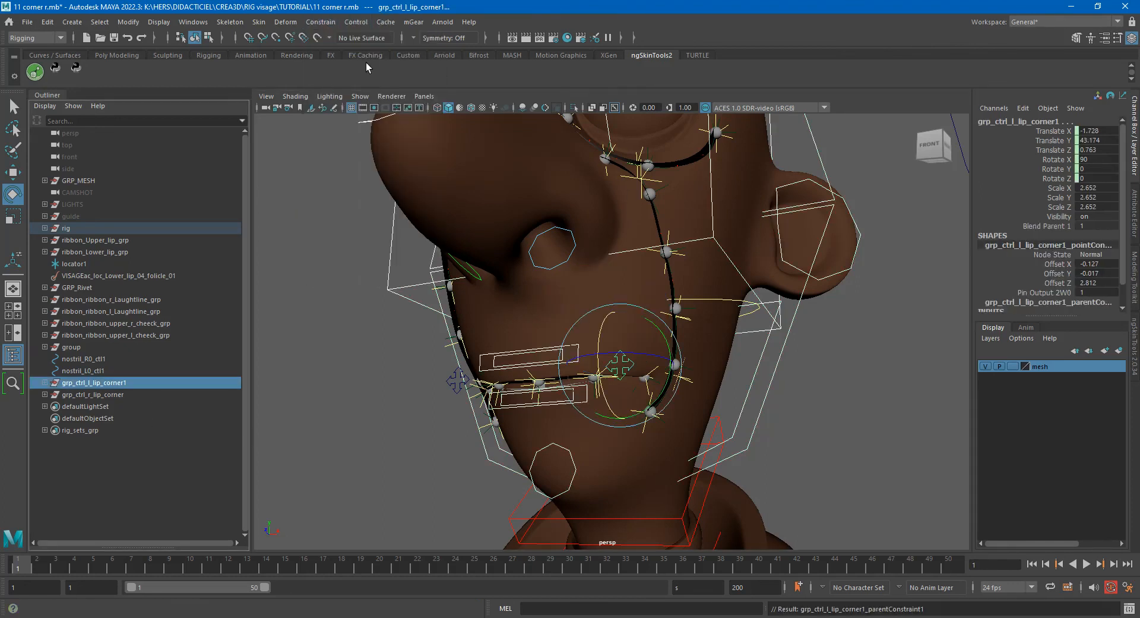
scroll(611, 364, up, 4)
alt+drag(642, 335, 653, 379)
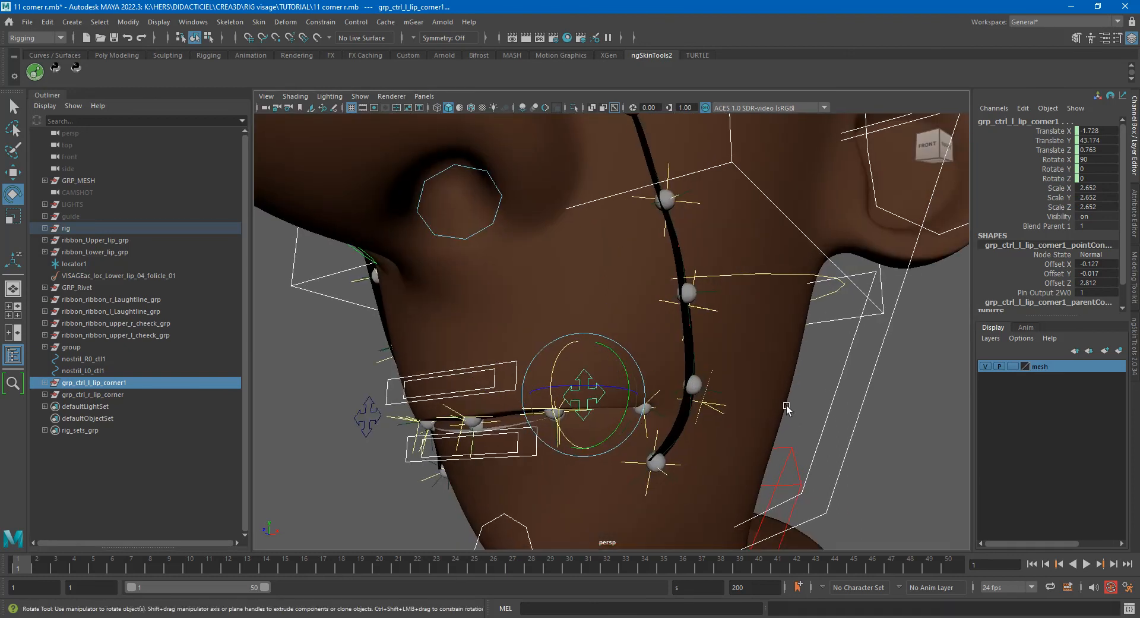
Rotate the head control neck_C0_head_ctl to about -20 degrees in X and inspect the left lip corner up close.
scroll(901, 371, down, 2)
scroll(901, 371, down, 2)
click(826, 334)
click(804, 315)
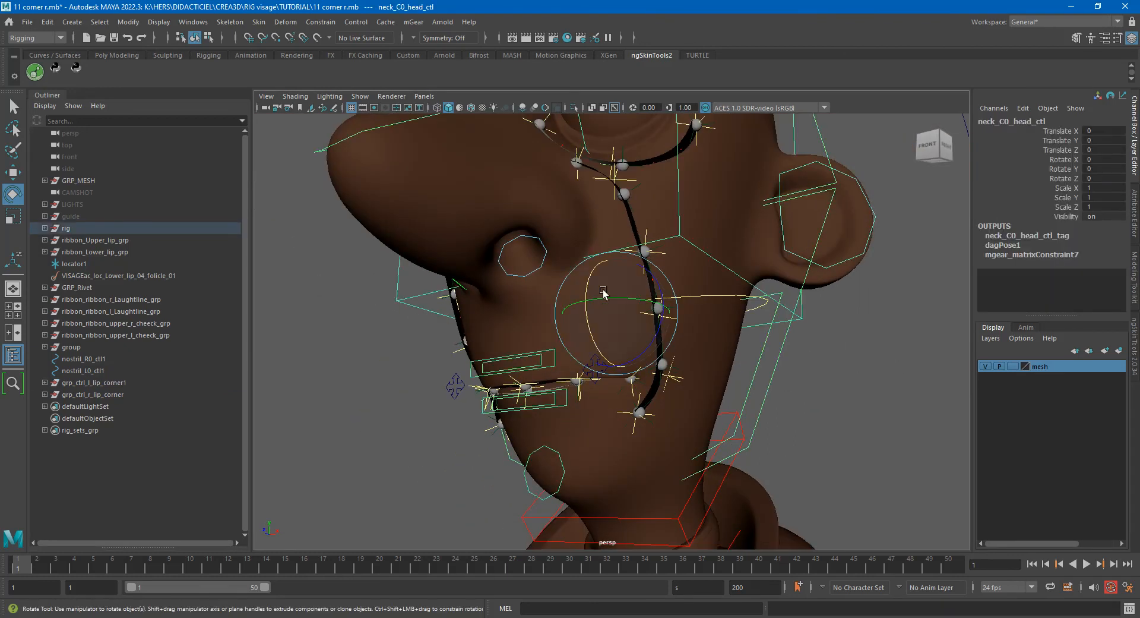
drag(591, 284, 600, 265)
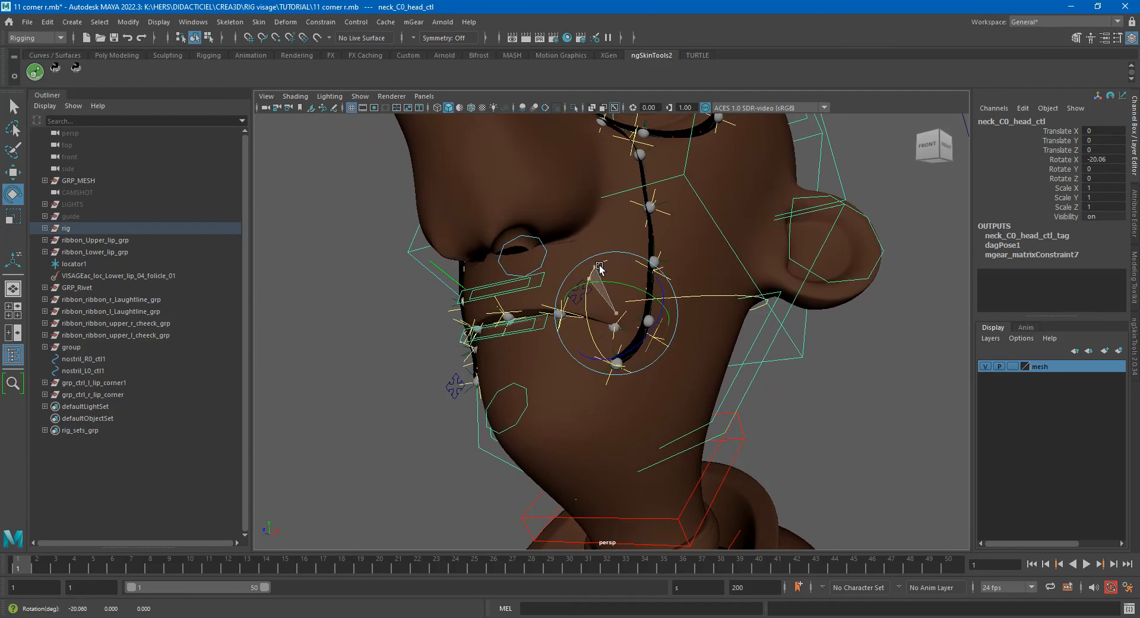
scroll(555, 286, up, 5)
alt+middle_drag(555, 286, 577, 356)
alt+drag(578, 357, 567, 358)
key(w)
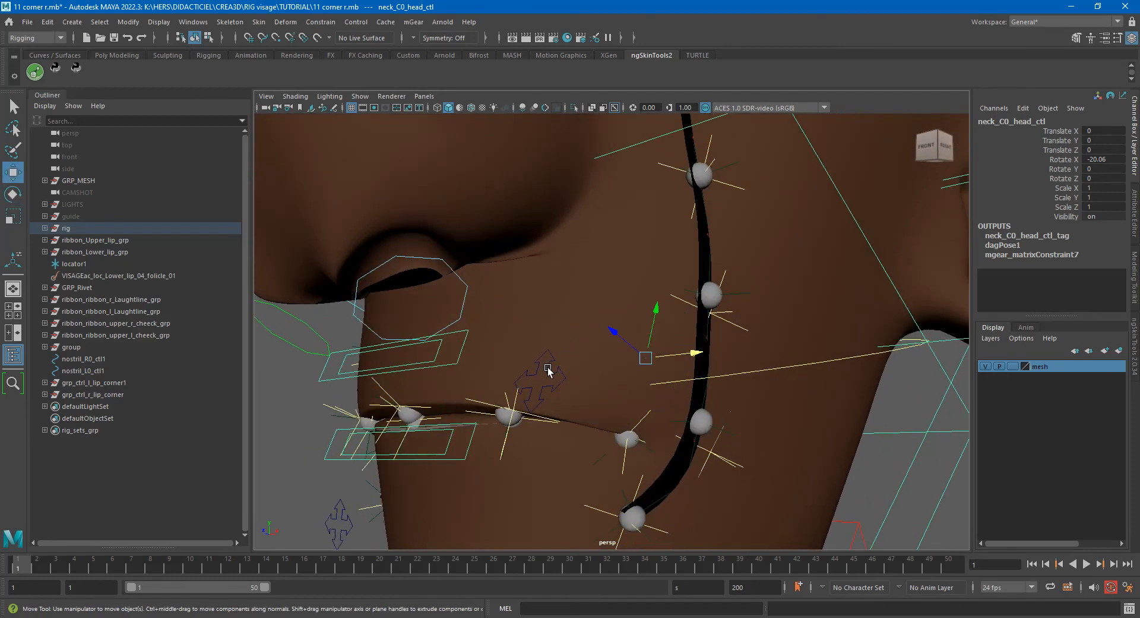
Test-move ctrl_l_lip_corner with the head tilted, and undo both the move and the head rotation.
click(549, 360)
drag(526, 430, 561, 356)
key(ctrl+z)
key(ctrl+z)
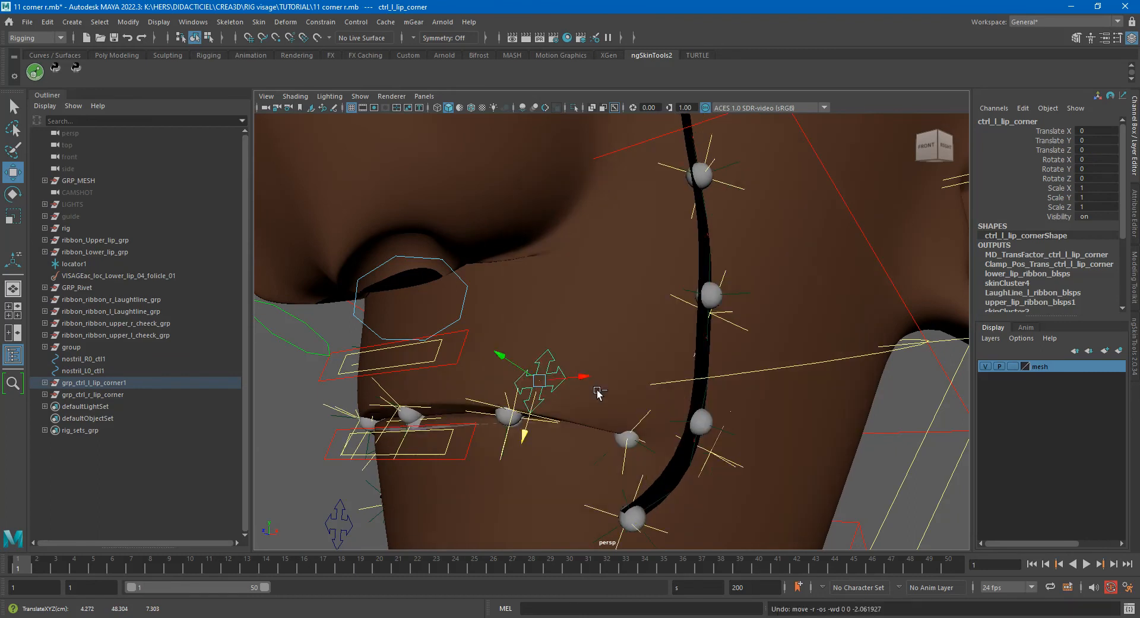
key(ctrl+z)
Point-constrain grp_ctrl_r_lip_corner to the pinOutput4 rivet locator at the right lip corner, keeping its offset.
scroll(599, 389, down, 6)
alt+drag(599, 389, 683, 407)
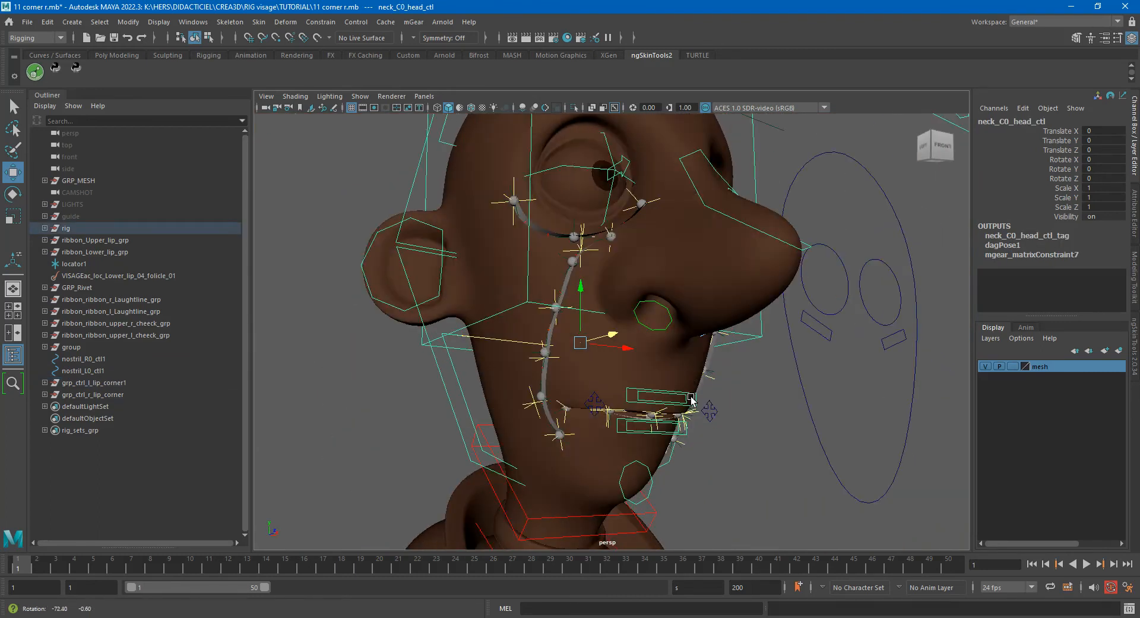
scroll(614, 427, up, 6)
alt+middle_drag(614, 427, 637, 271)
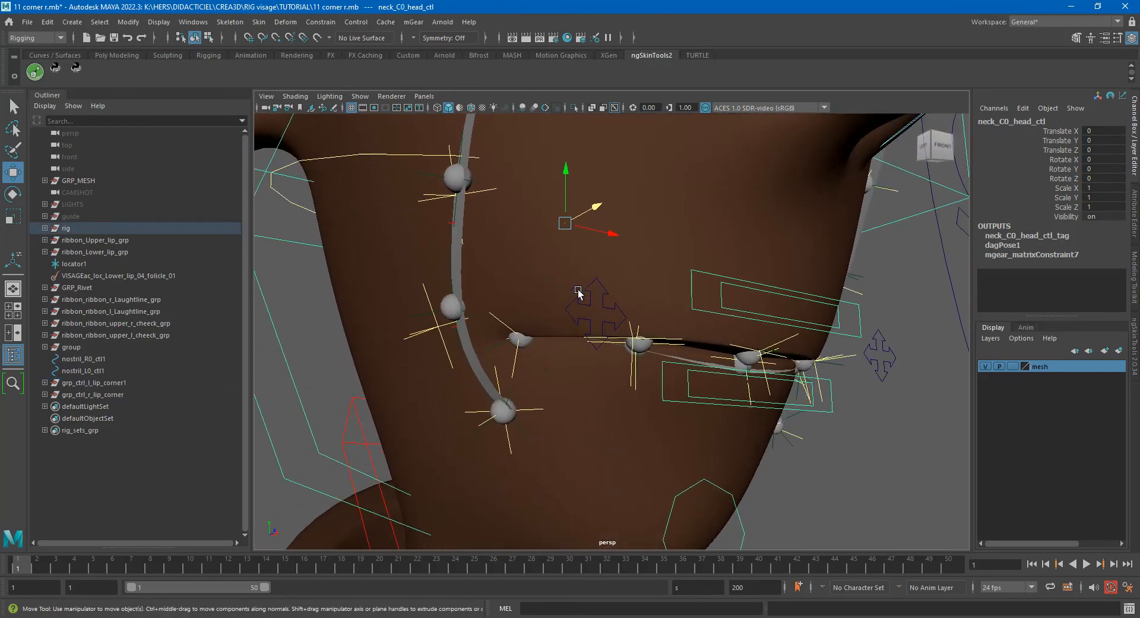
click(509, 368)
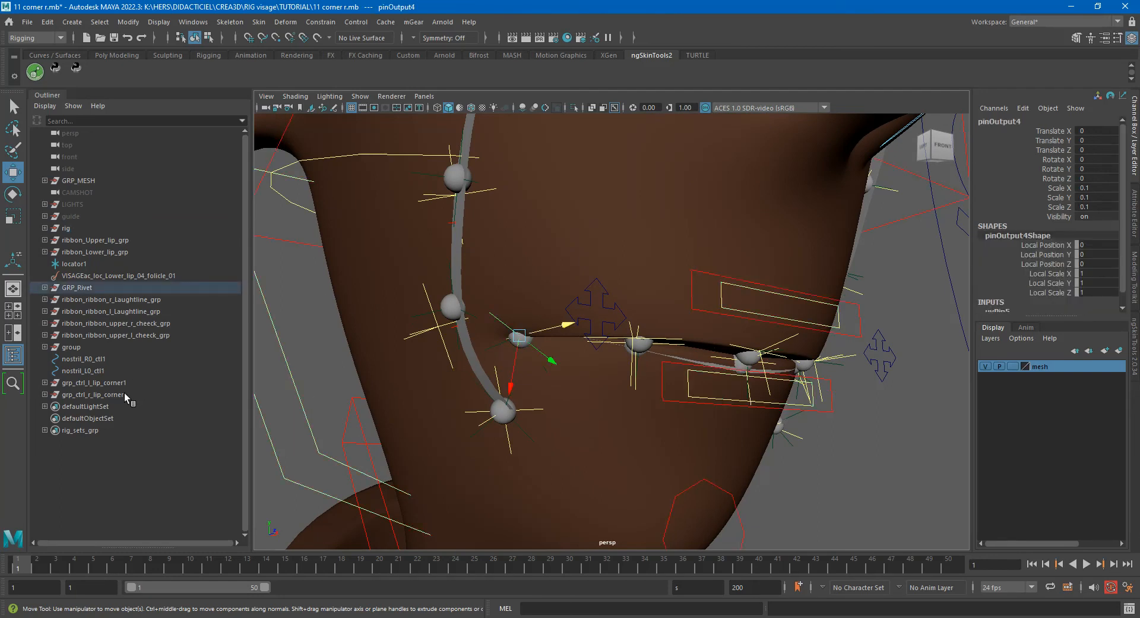
click(95, 395)
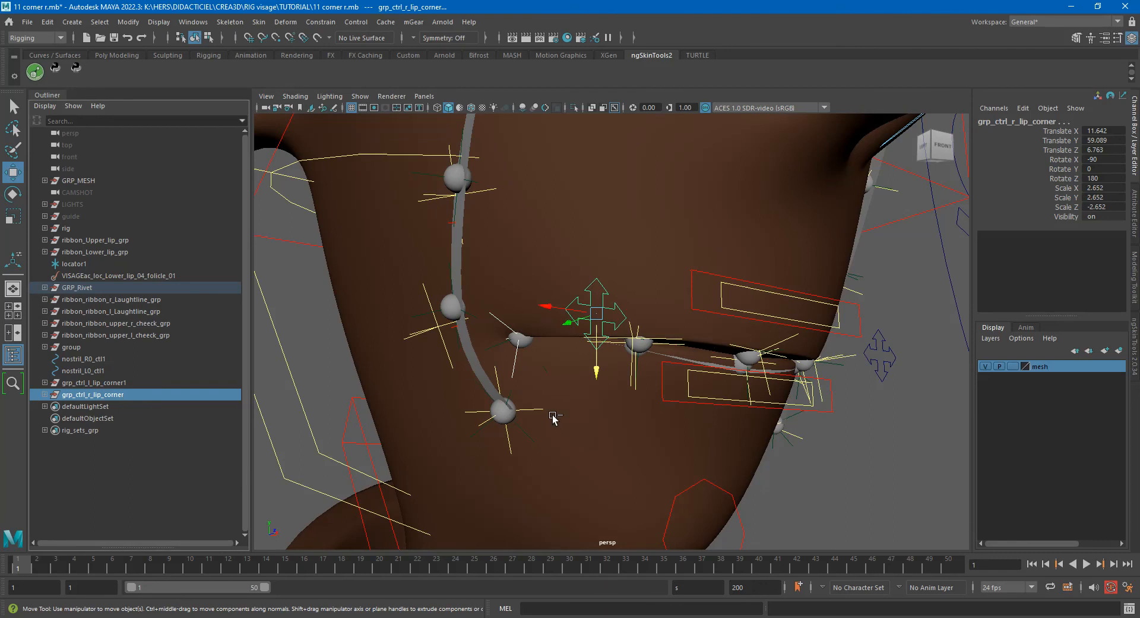
click(355, 24)
mouse_move(333, 23)
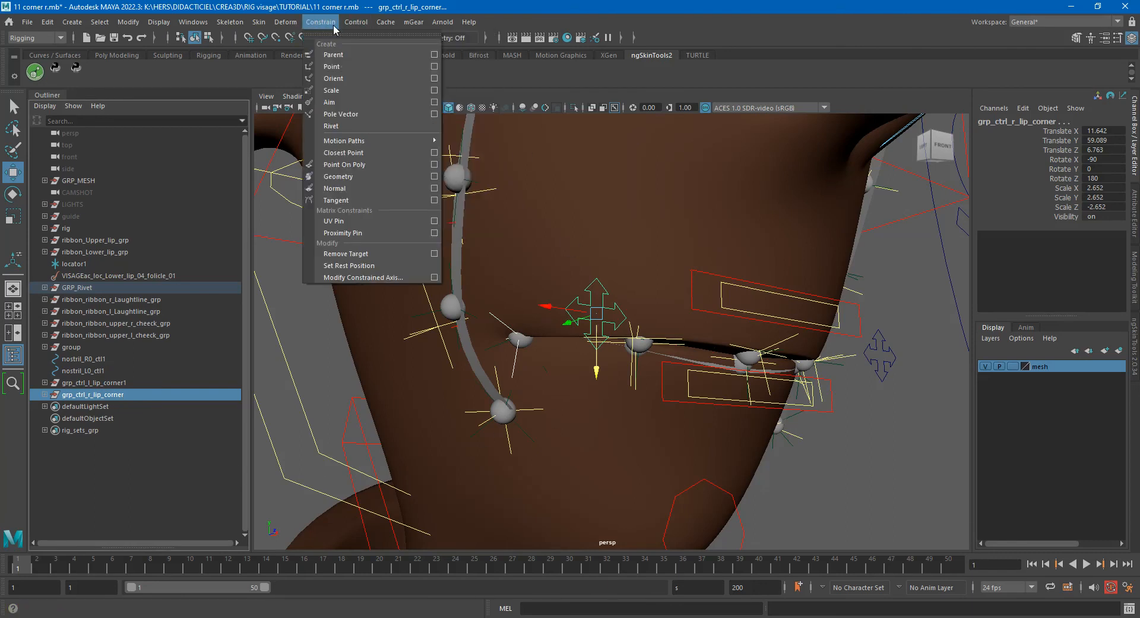
click(333, 66)
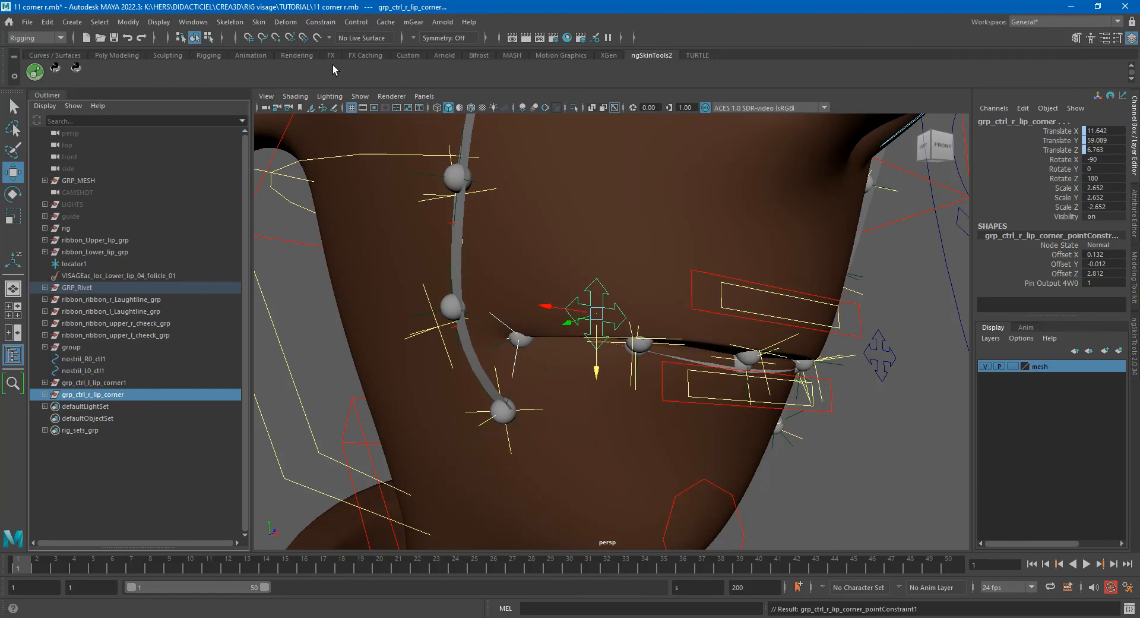
Rotate the head control in X to test the right lip corner's point constraint, and undo the rotation.
click(879, 368)
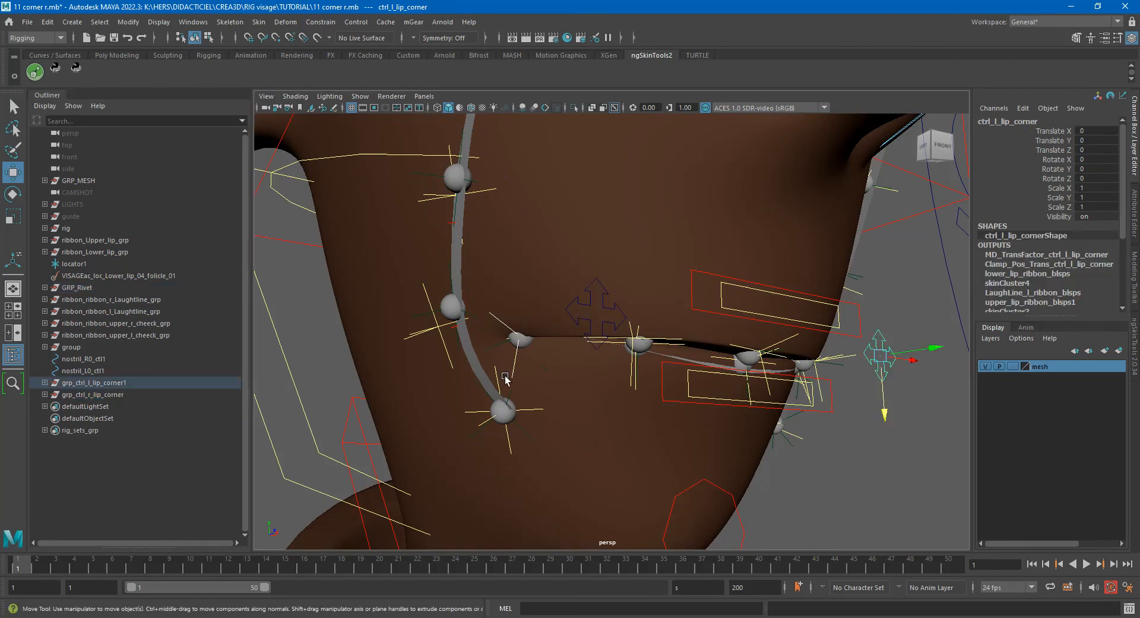
scroll(523, 261, down, 5)
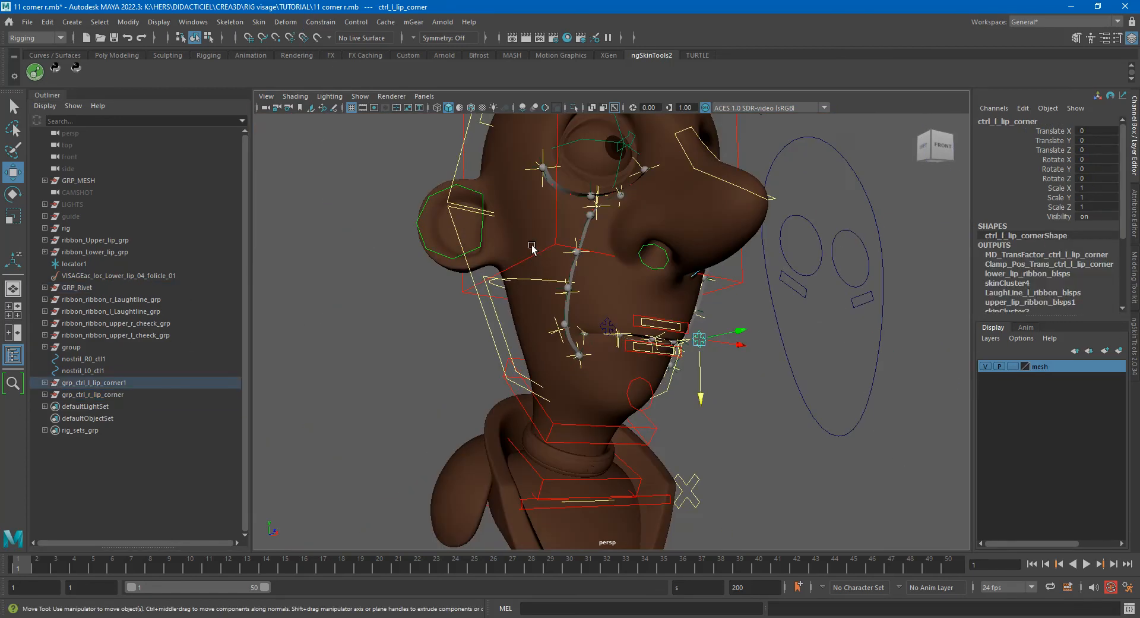
click(463, 292)
key(e)
drag(621, 261, 638, 347)
key(ctrl+z)
scroll(600, 367, up, 5)
scroll(326, 303, down, 4)
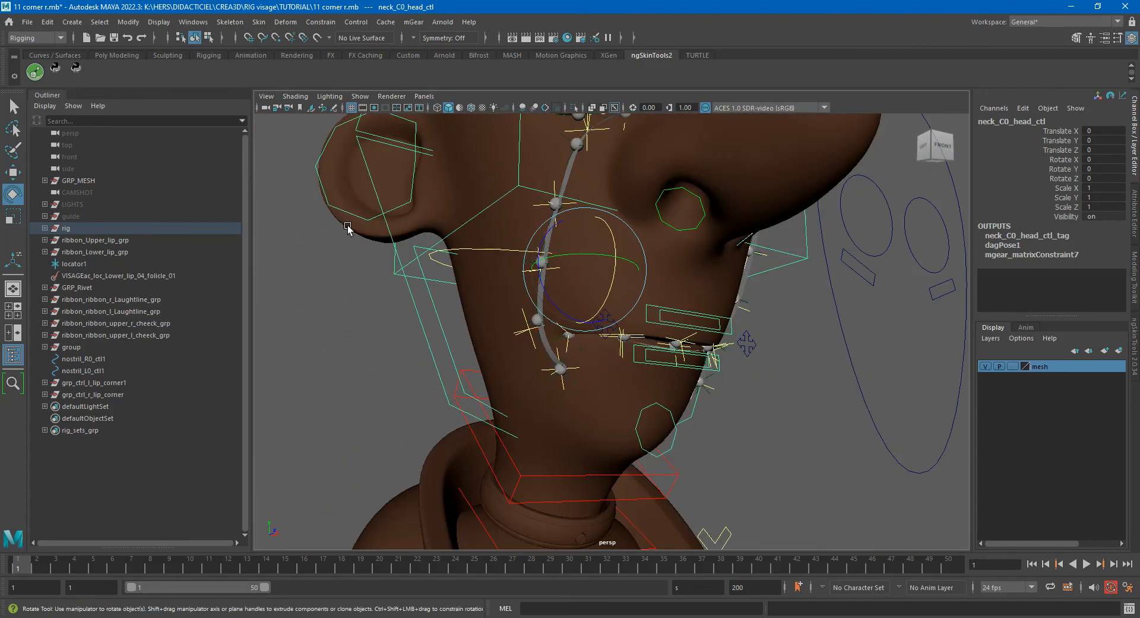
Parent-constrain grp_ctrl_r_lip_corner to the head control neck_C0_head_ctl.
scroll(386, 251, down, 1)
alt+middle_drag(388, 252, 389, 259)
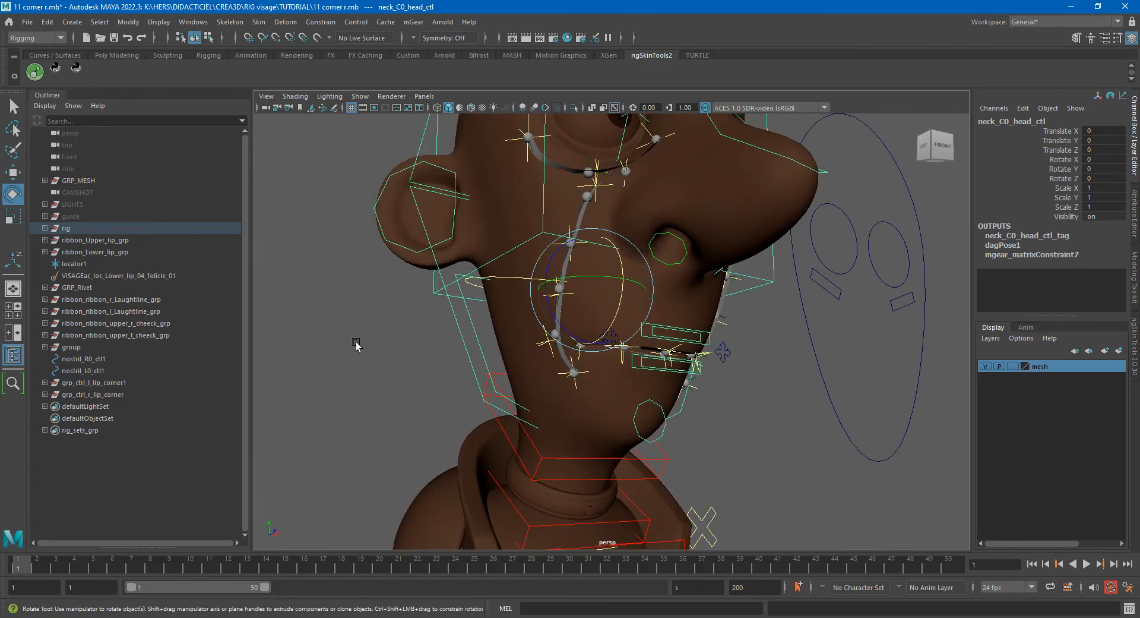
click(140, 394)
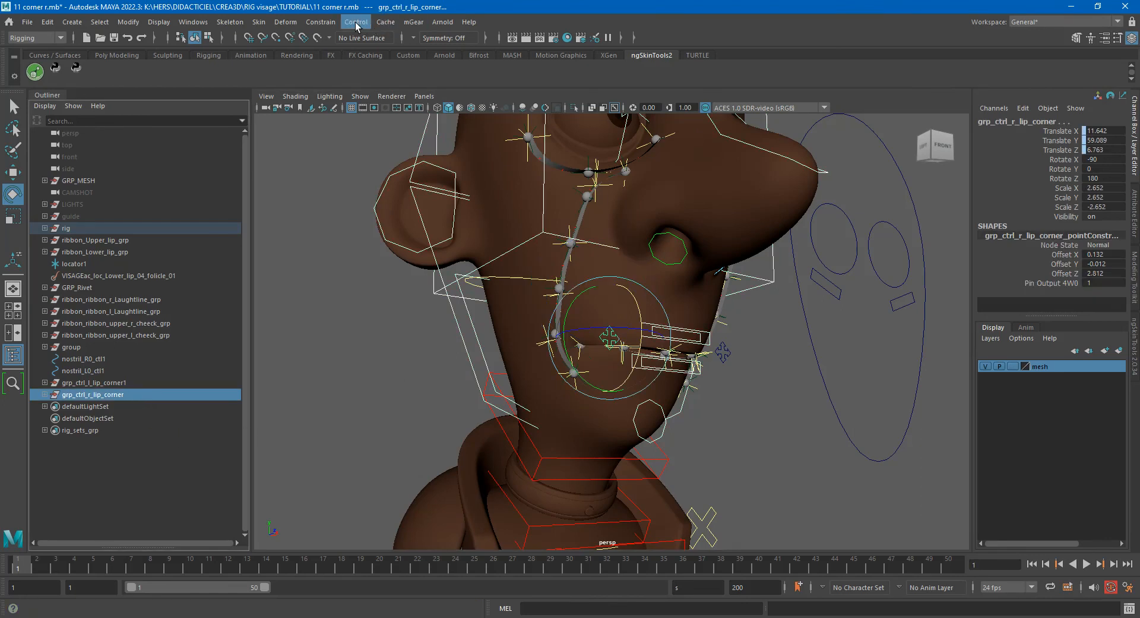
click(322, 22)
click(336, 50)
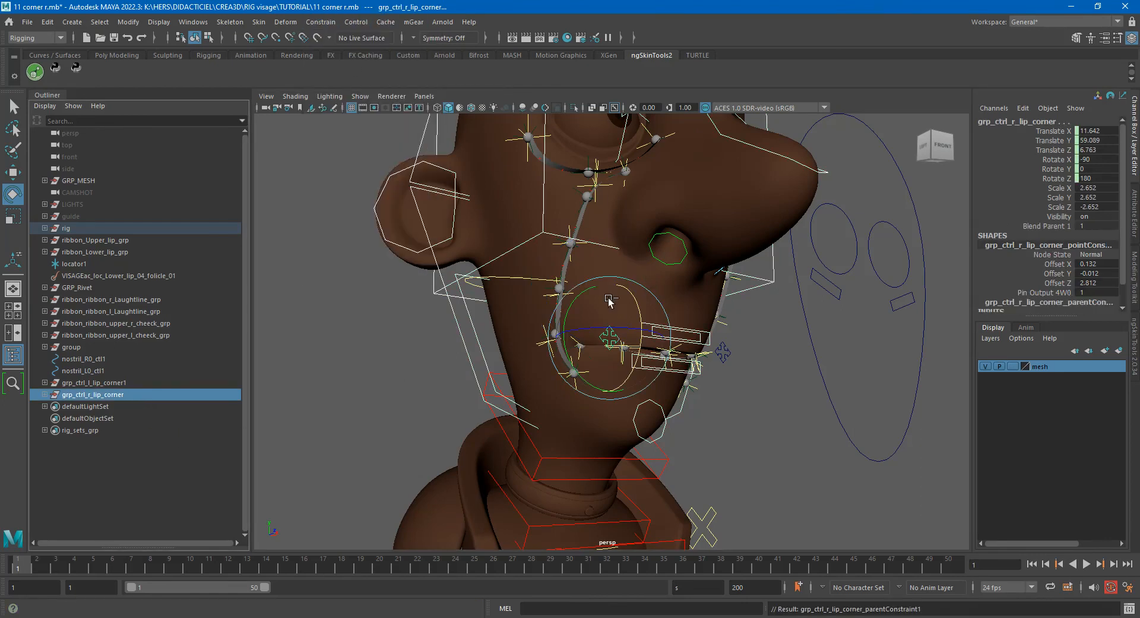
Rotate the head control to about -25 degrees in X and inspect the right lip corner.
click(764, 284)
drag(622, 260, 637, 261)
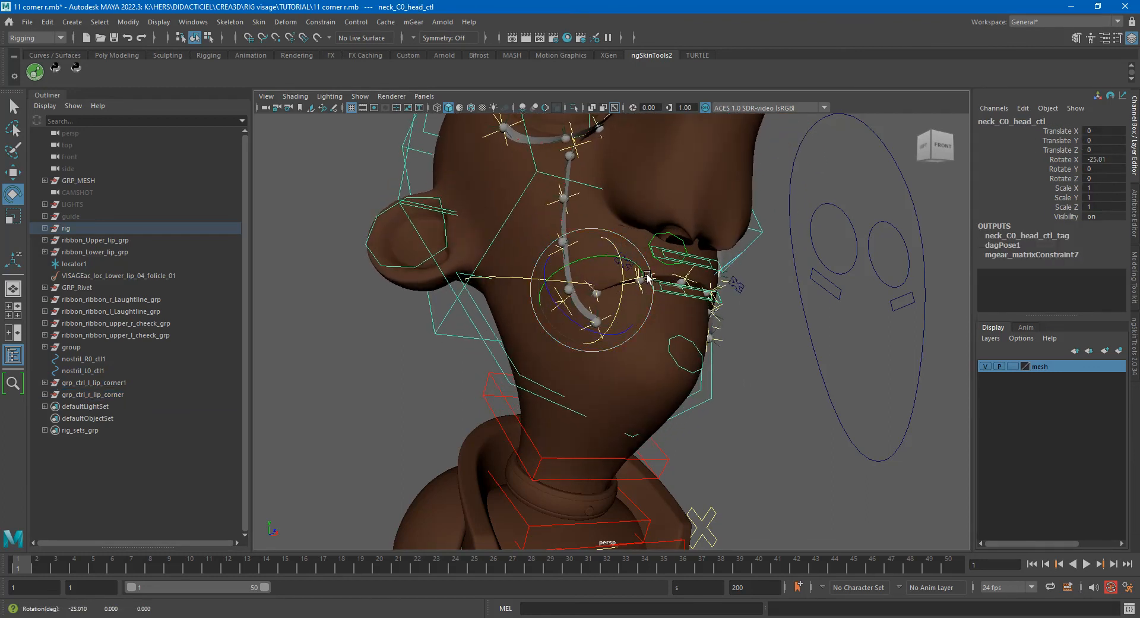
scroll(642, 268, up, 4)
key(w)
Test-move ctrl_r_lip_corner with the head tilted, and undo both the move and the head rotation.
click(638, 226)
click(640, 228)
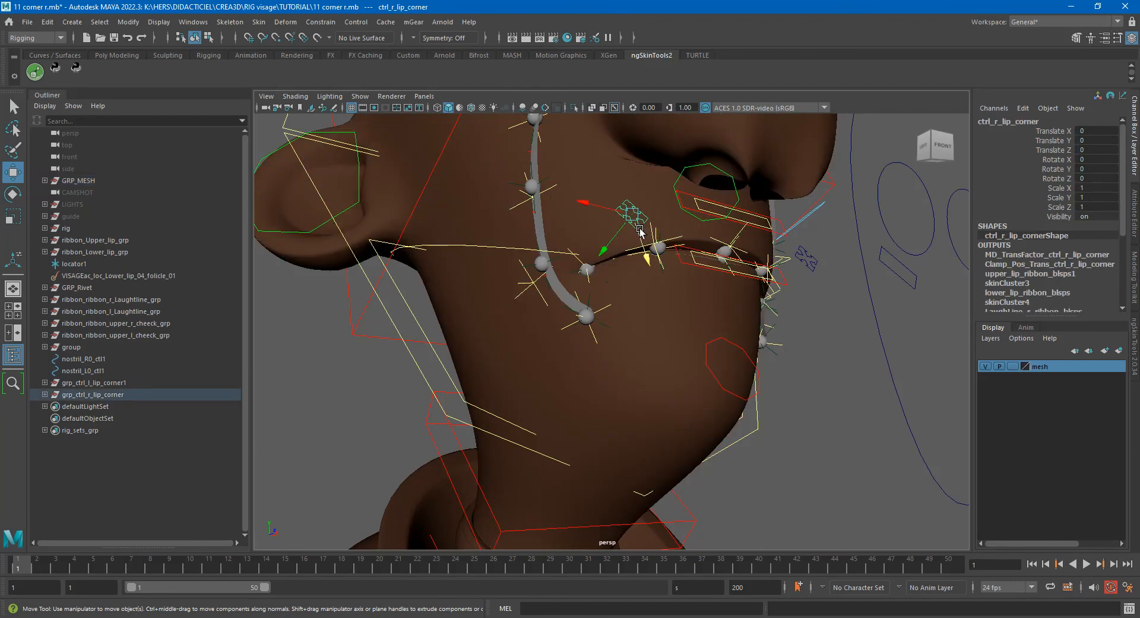
drag(641, 232, 638, 233)
key(ctrl+z)
key(ctrl+z)
key(ctrl+z)
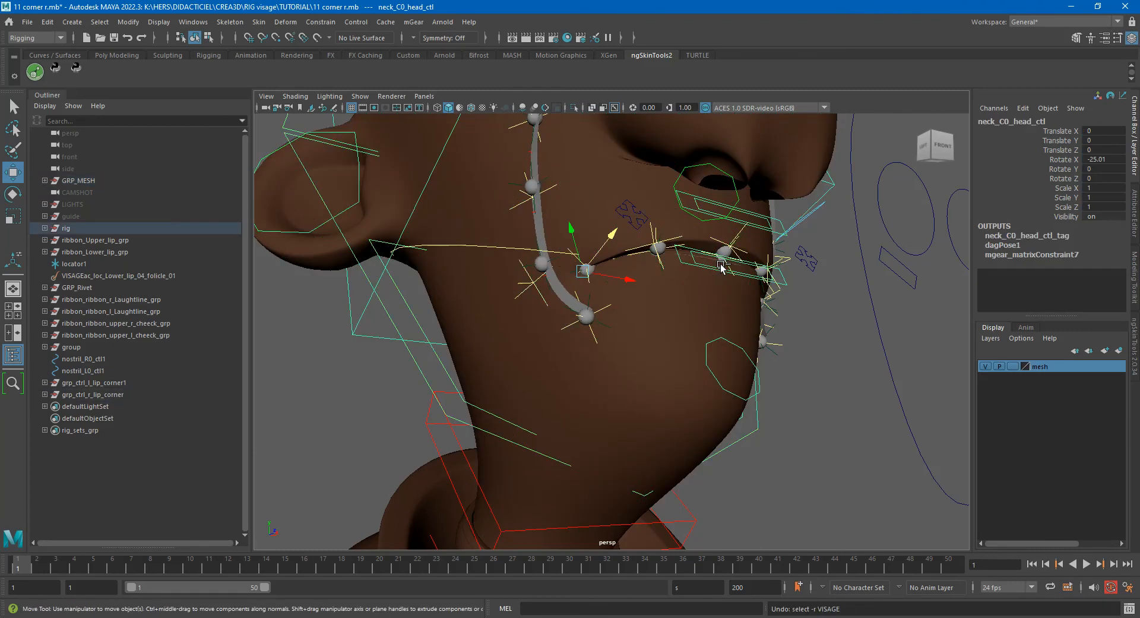
key(ctrl+z)
scroll(716, 269, down, 5)
scroll(653, 286, up, 2)
Select the nostril control nostril_R0_ctl1 and look at it from another angle.
click(683, 260)
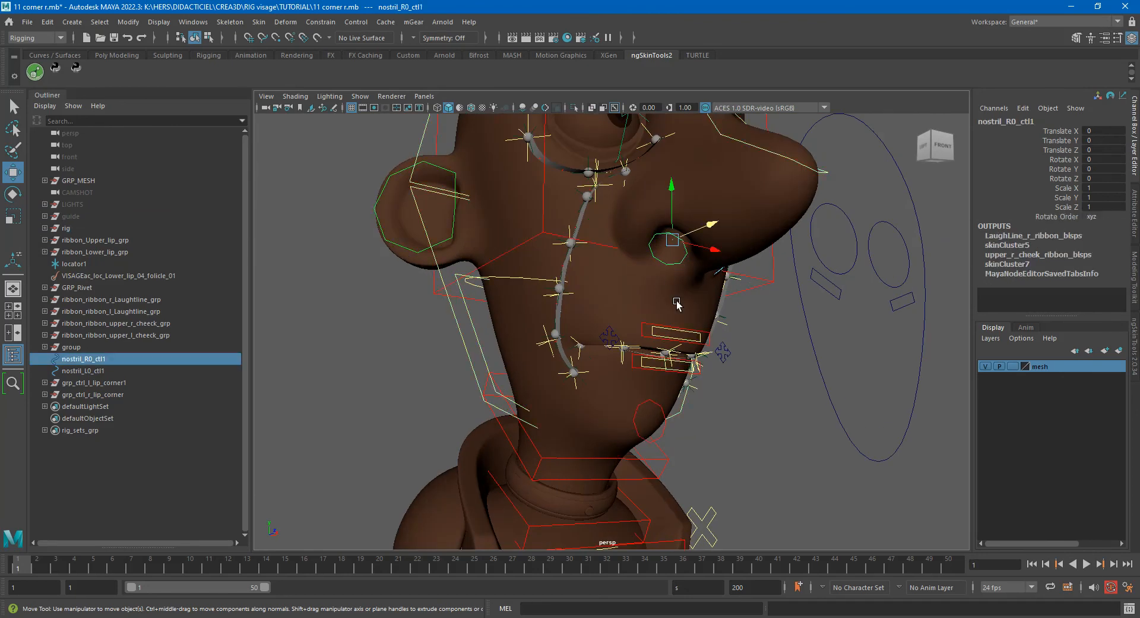
alt+drag(679, 252, 631, 316)
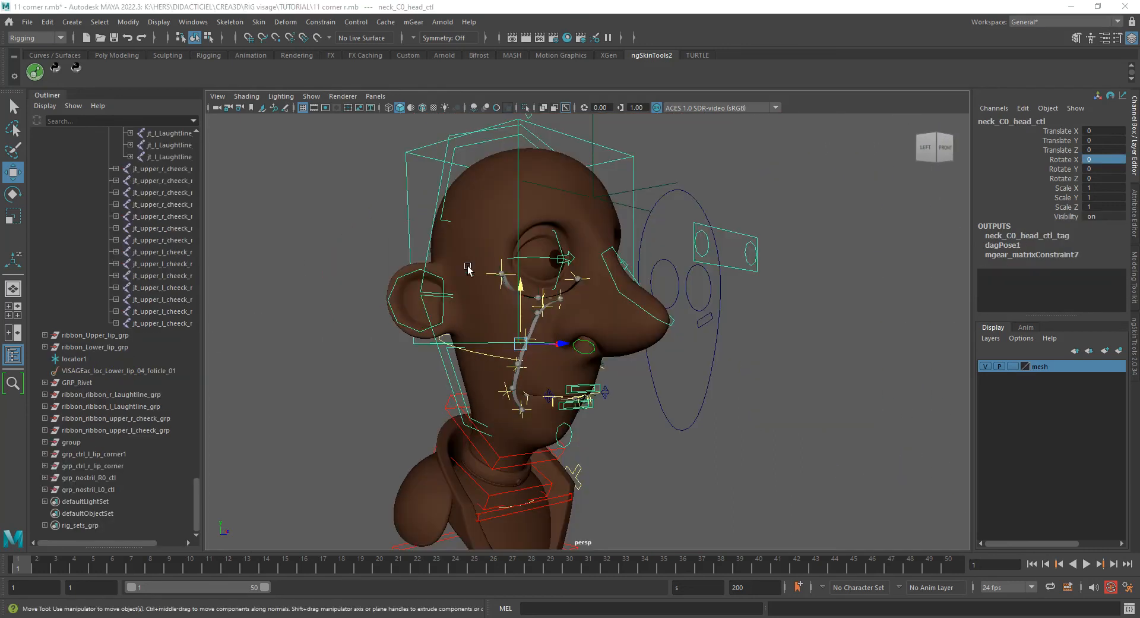
Rotate the head control to about -24 degrees in X to test how the nostril and lip controls follow, and undo the rotation.
scroll(467, 269, up, 3)
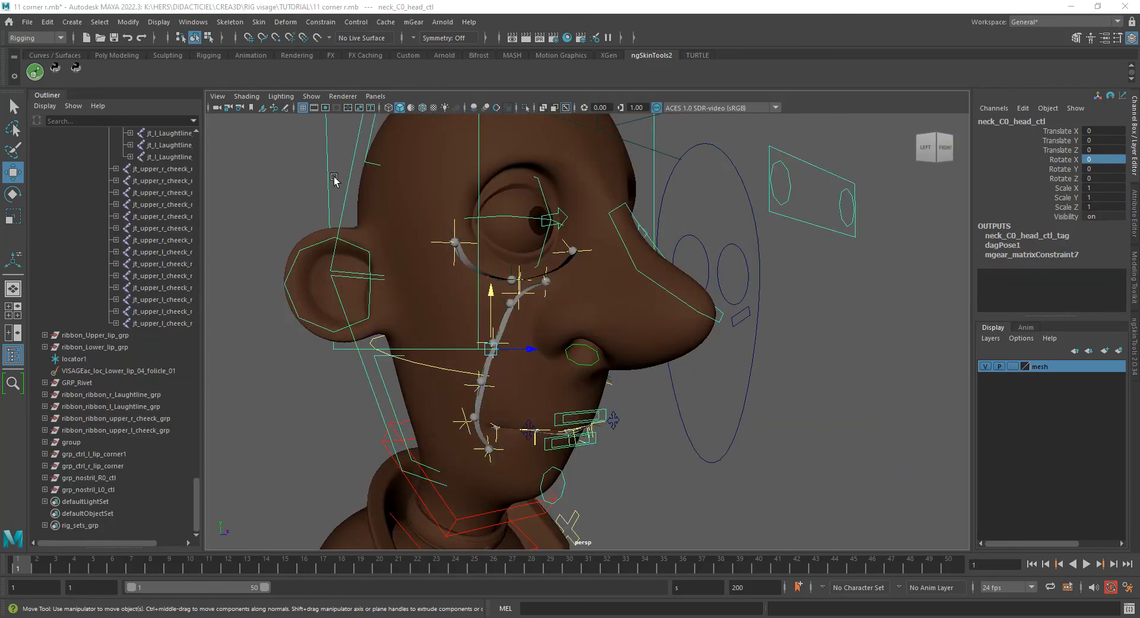
key(e)
scroll(562, 331, up, 5)
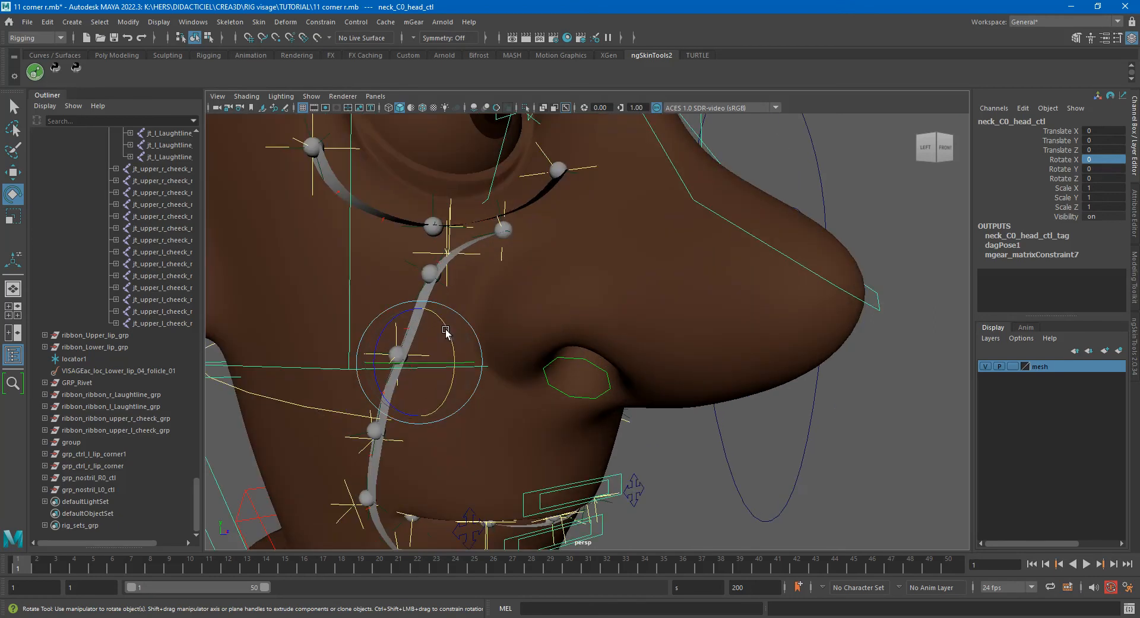
drag(447, 328, 453, 326)
alt+drag(588, 344, 558, 337)
drag(467, 337, 460, 331)
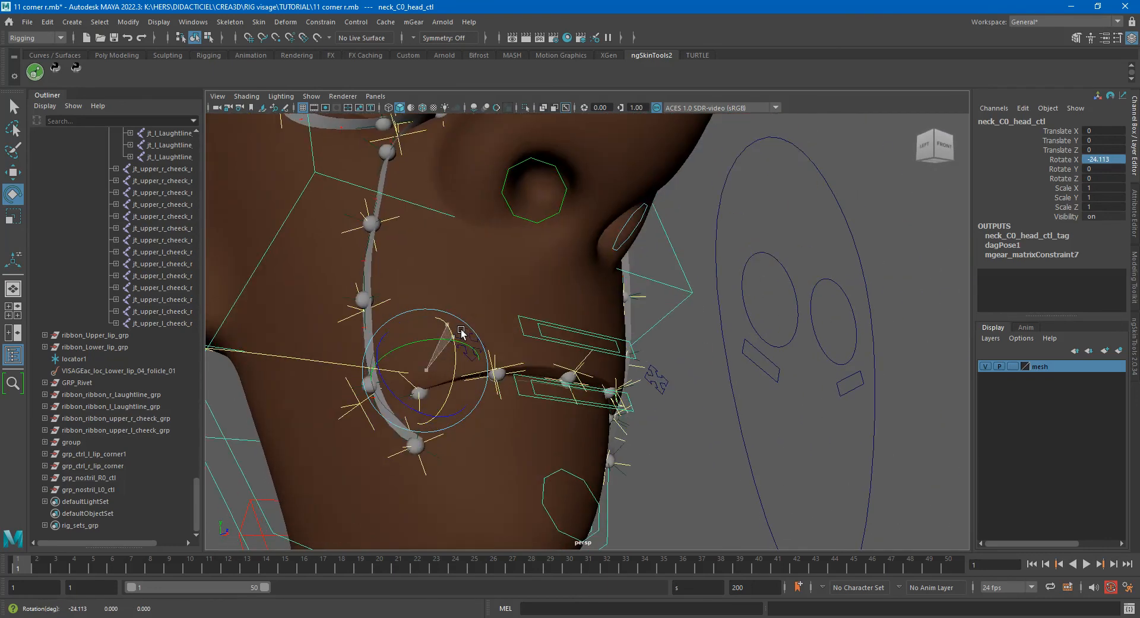
key(ctrl+z)
key(ctrl+z)
scroll(670, 460, down, 3)
scroll(653, 466, up, 3)
Show the translate limit settings of ctrl_l_lip_corner and frame the control at the left mouth corner.
click(645, 465)
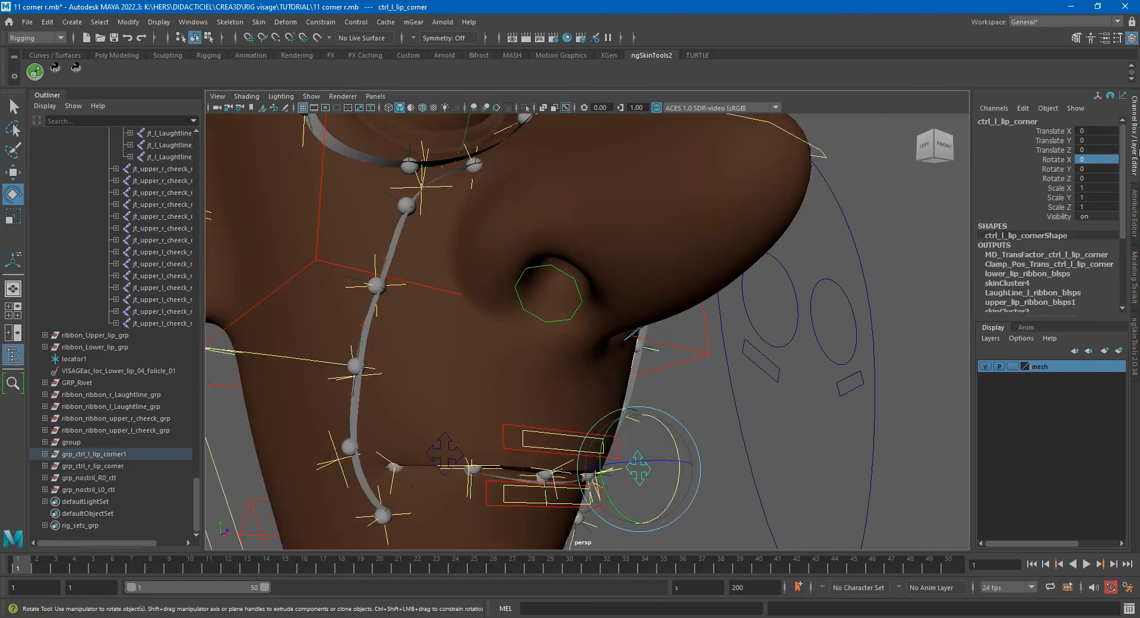
click(1135, 205)
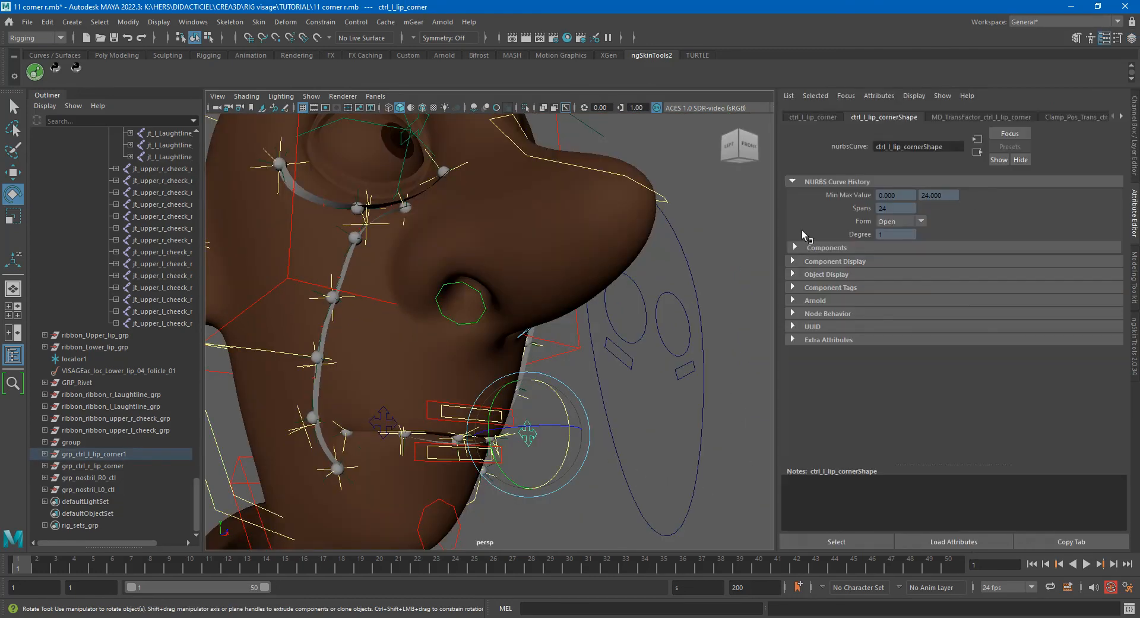
click(795, 117)
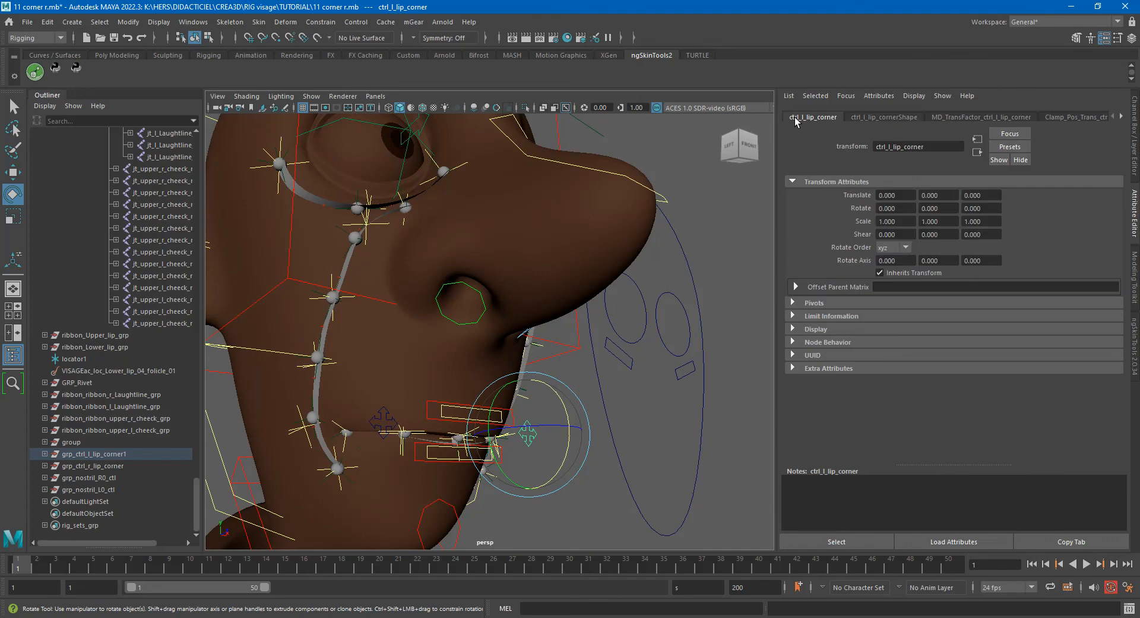
click(824, 316)
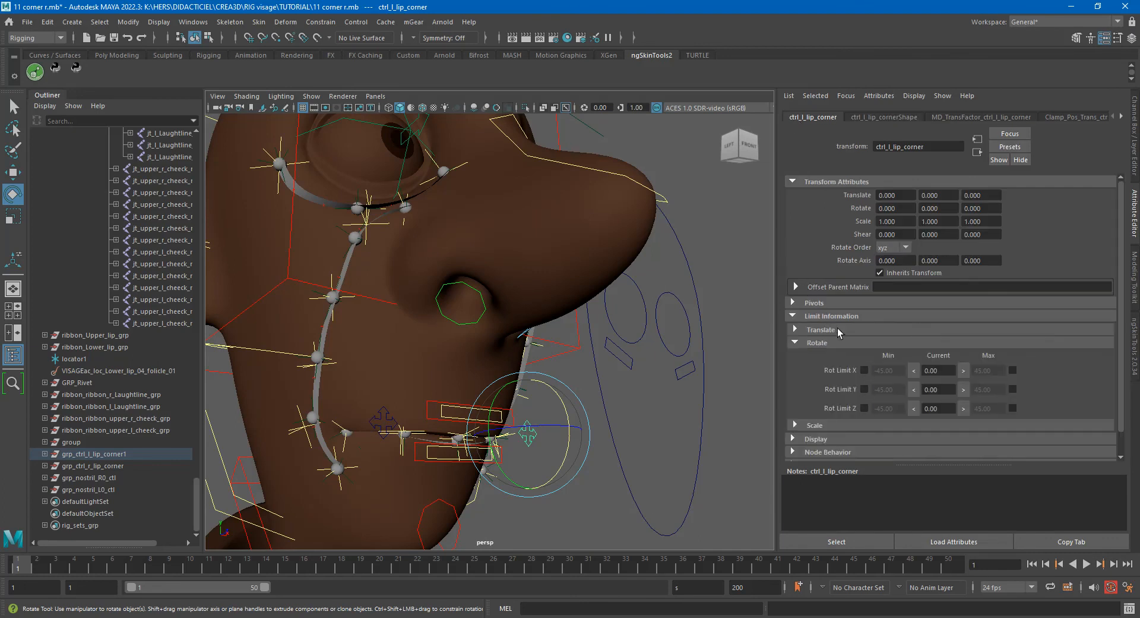
click(838, 328)
alt+drag(694, 365, 600, 349)
alt+right_drag(600, 349, 716, 390)
alt+middle_drag(667, 395, 667, 242)
alt+drag(667, 242, 682, 245)
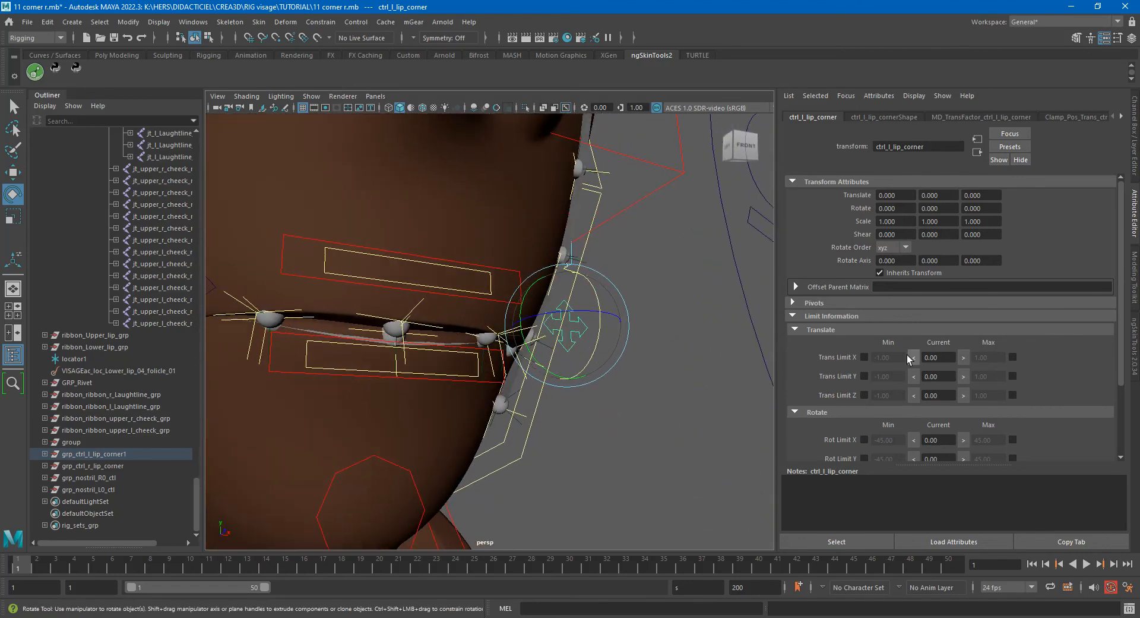
Enable translation limits of -1 to 1 in X and Z on ctrl_l_lip_corner, undoing a trial move along X.
click(865, 357)
click(1013, 357)
alt+drag(618, 336, 707, 331)
key(w)
key(ctrl+z)
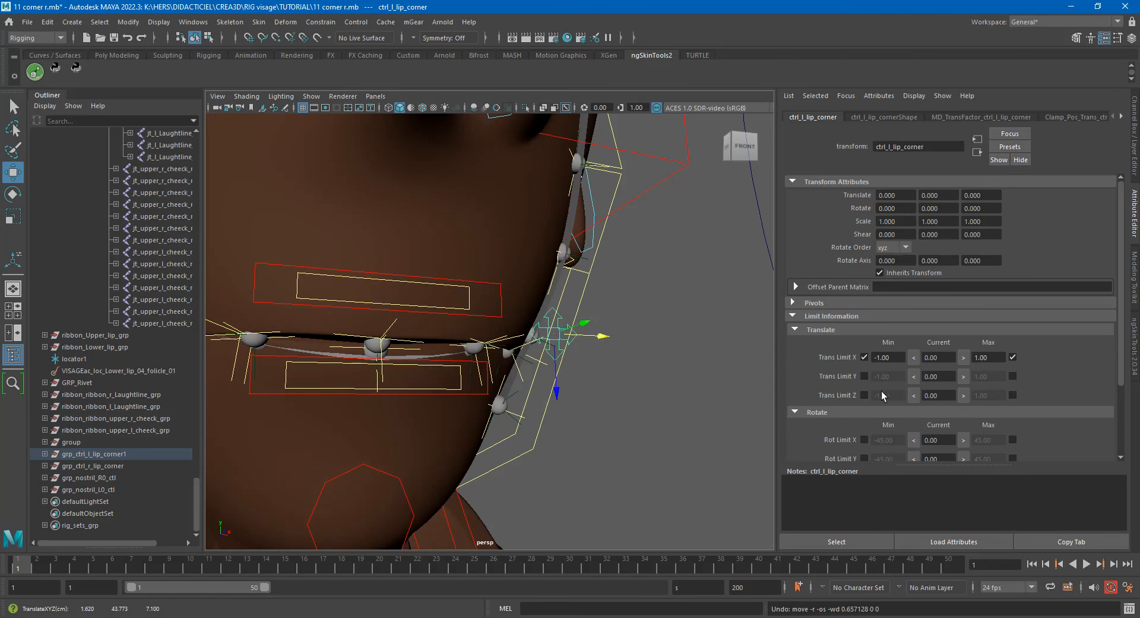
click(865, 395)
click(904, 396)
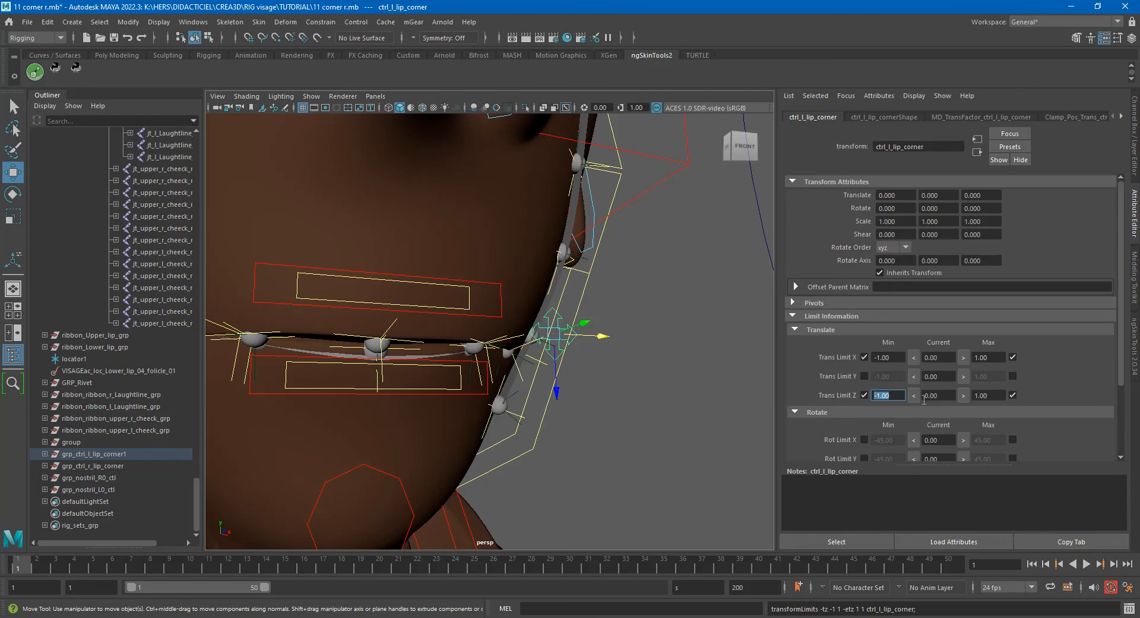
Lock ctrl_l_lip_corner's Y translation with minimum and maximum limits of 0, and try moving it along Y.
click(865, 376)
click(878, 379)
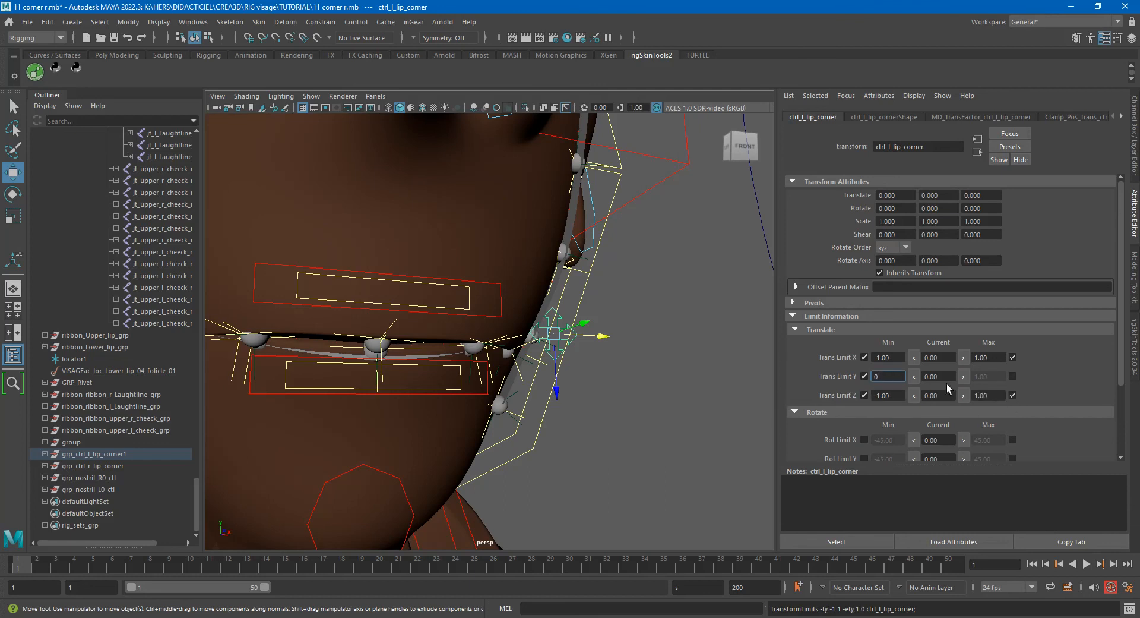
key(Return)
click(1012, 376)
click(993, 377)
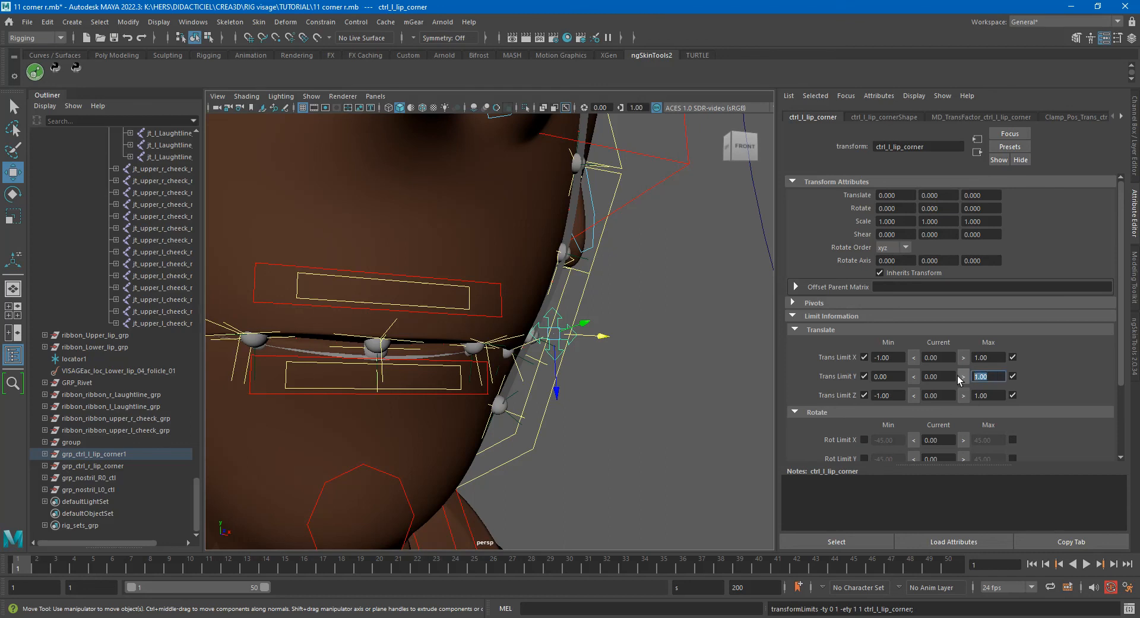
text(0)
key(Return)
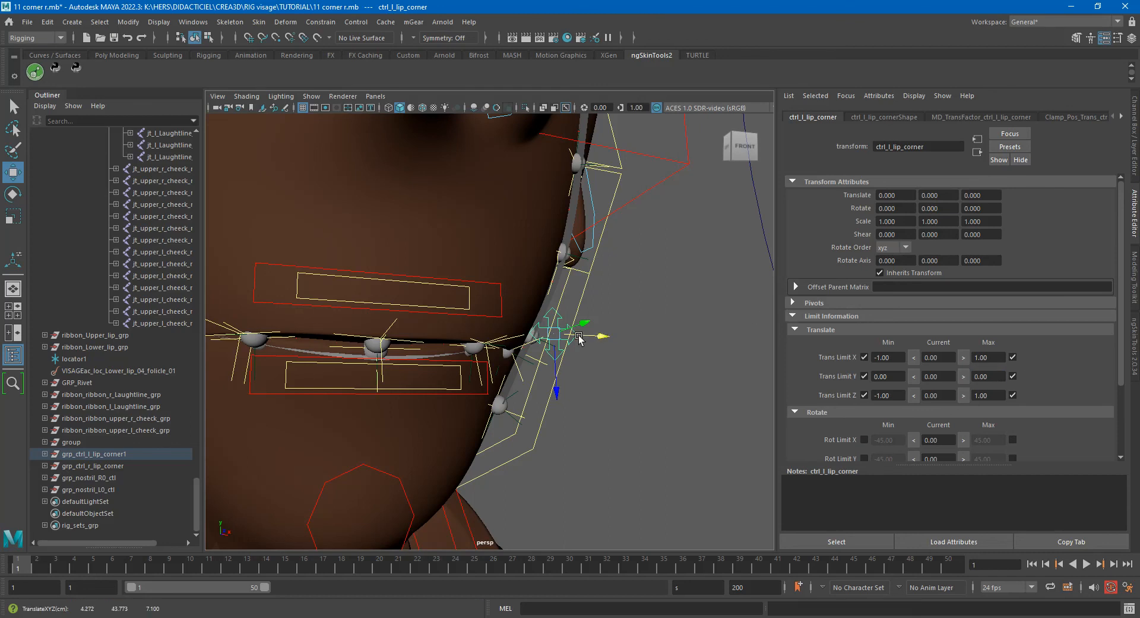
drag(586, 325, 594, 328)
alt+middle_drag(588, 414, 704, 432)
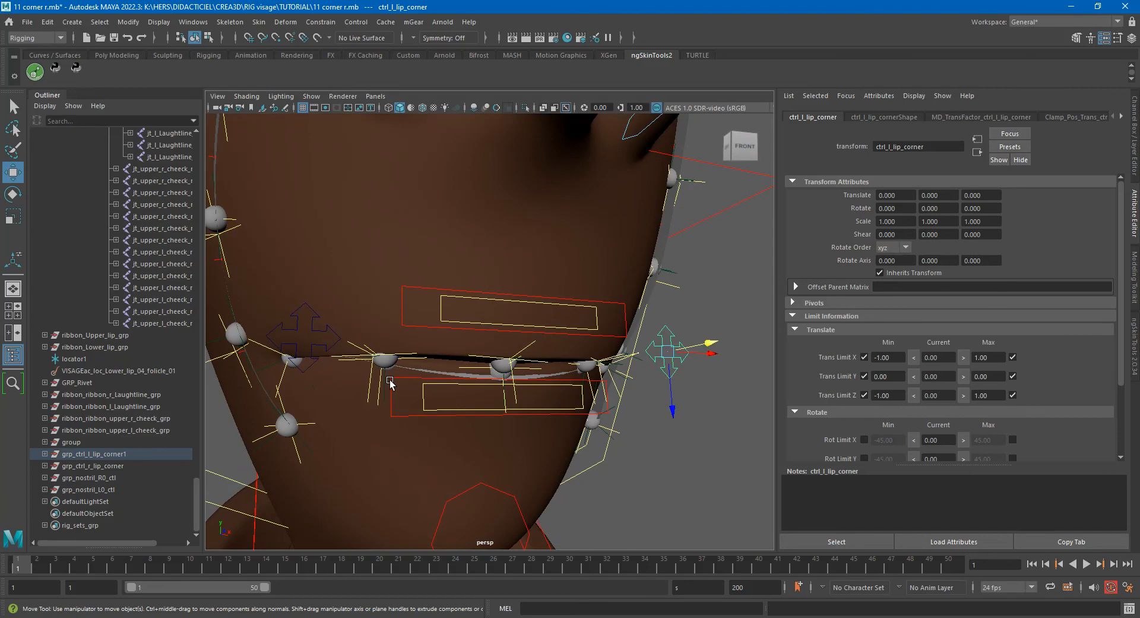
Enable drawing overrides on the shape of ctrl_l_lip_corner and set its index color to yellow.
click(858, 116)
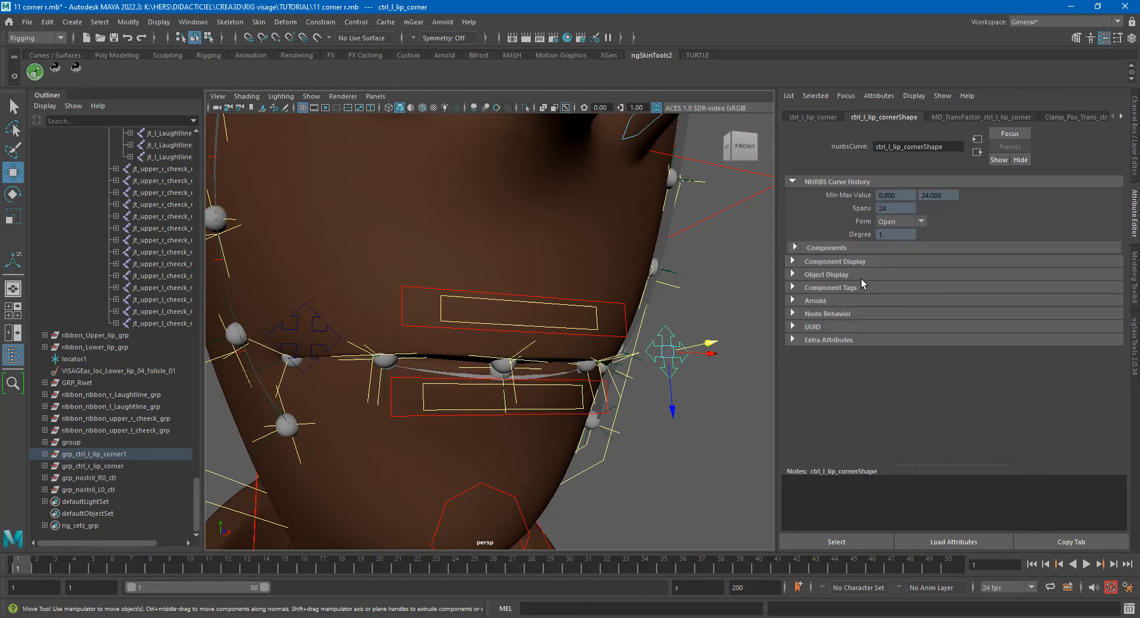
click(827, 274)
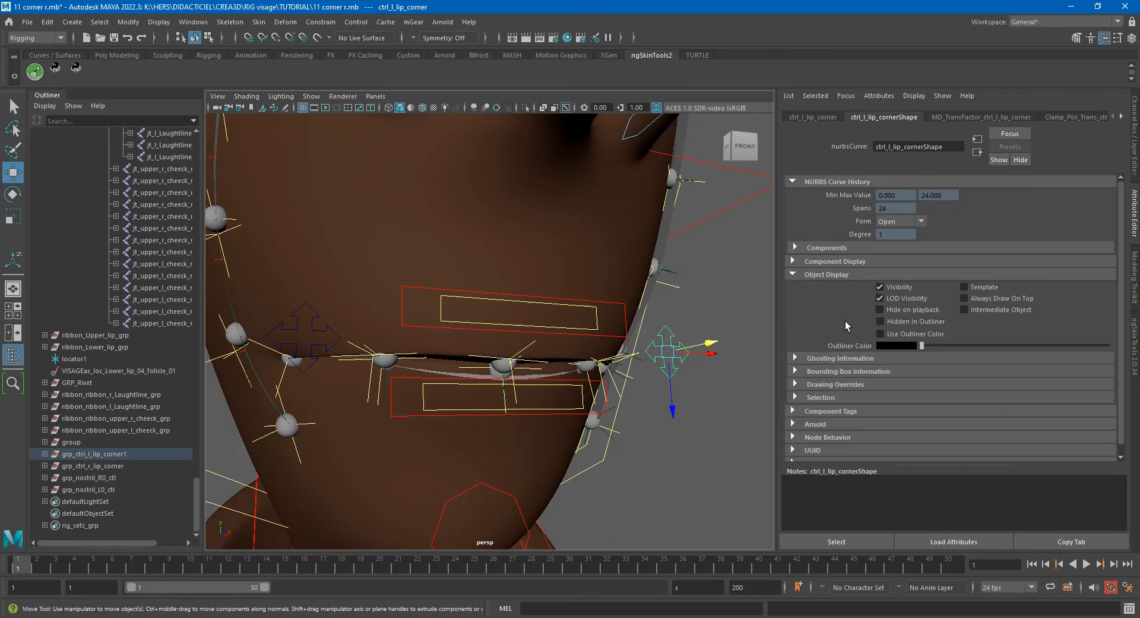
click(835, 384)
scroll(914, 342, down, 2)
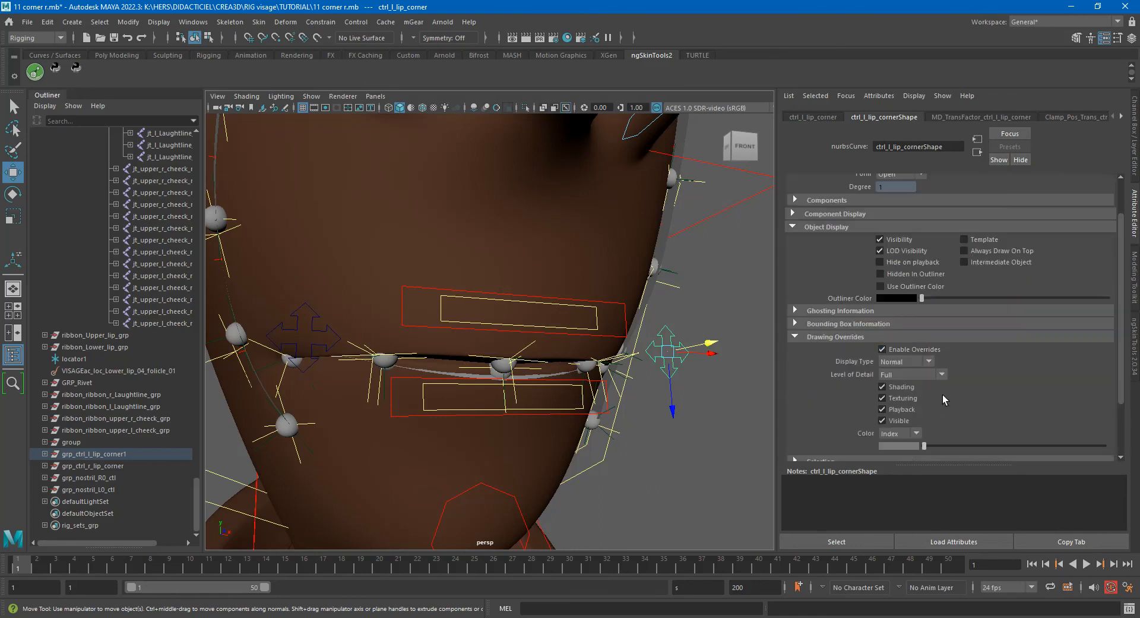
scroll(943, 394, down, 2)
mouse_move(924, 397)
mouse_down()
mouse_move(1071, 396)
mouse_move(1011, 404)
mouse_move(1020, 401)
mouse_up()
scroll(591, 393, down, 5)
click(621, 410)
scroll(596, 387, up, 5)
alt+middle_drag(594, 383, 596, 384)
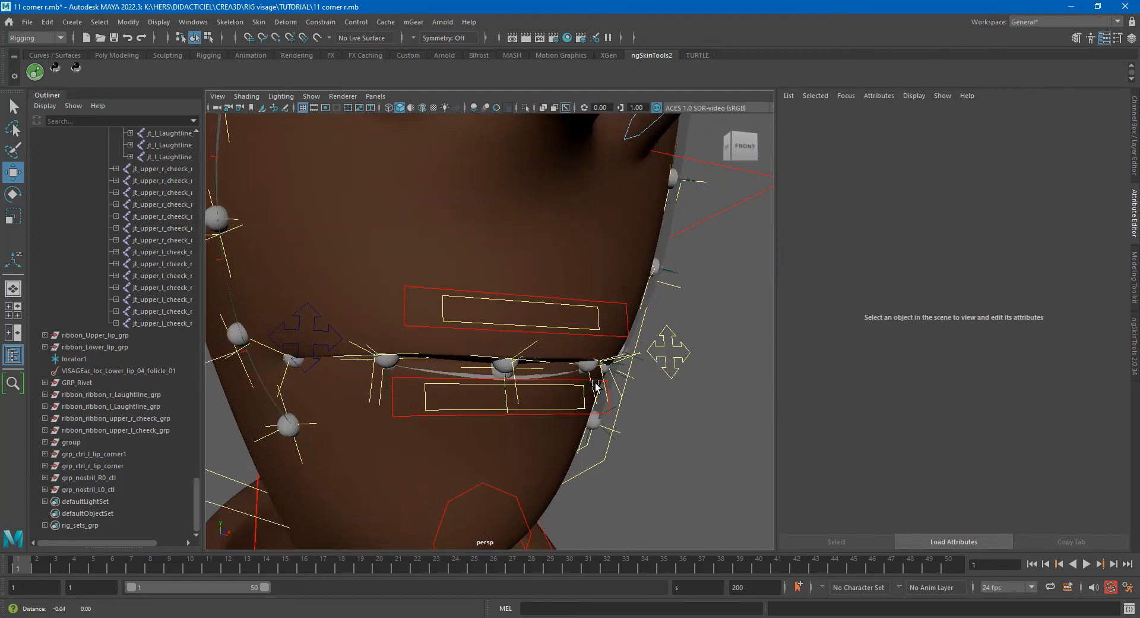
Enable drawing overrides on the shape of ctrl_r_lip_corner and make its index color yellow to match the opposite control.
click(334, 330)
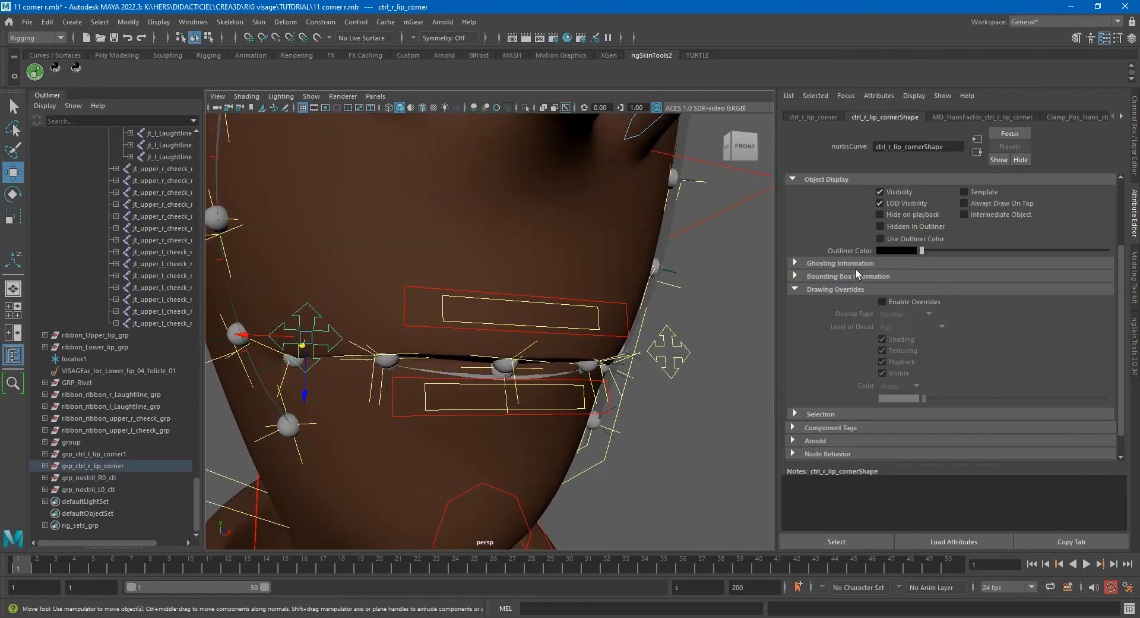
click(883, 302)
drag(925, 400, 1020, 405)
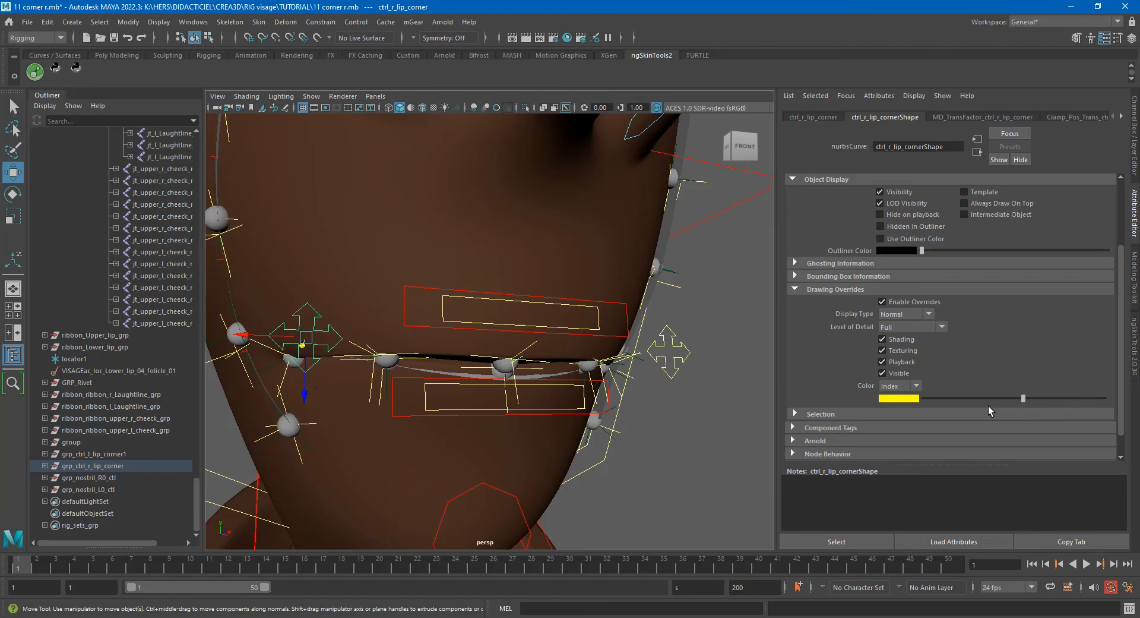
Limit ctrl_r_lip_corner's translation to -1 to 1 in X and Z, and lock Y with minimum and maximum 0.
click(814, 116)
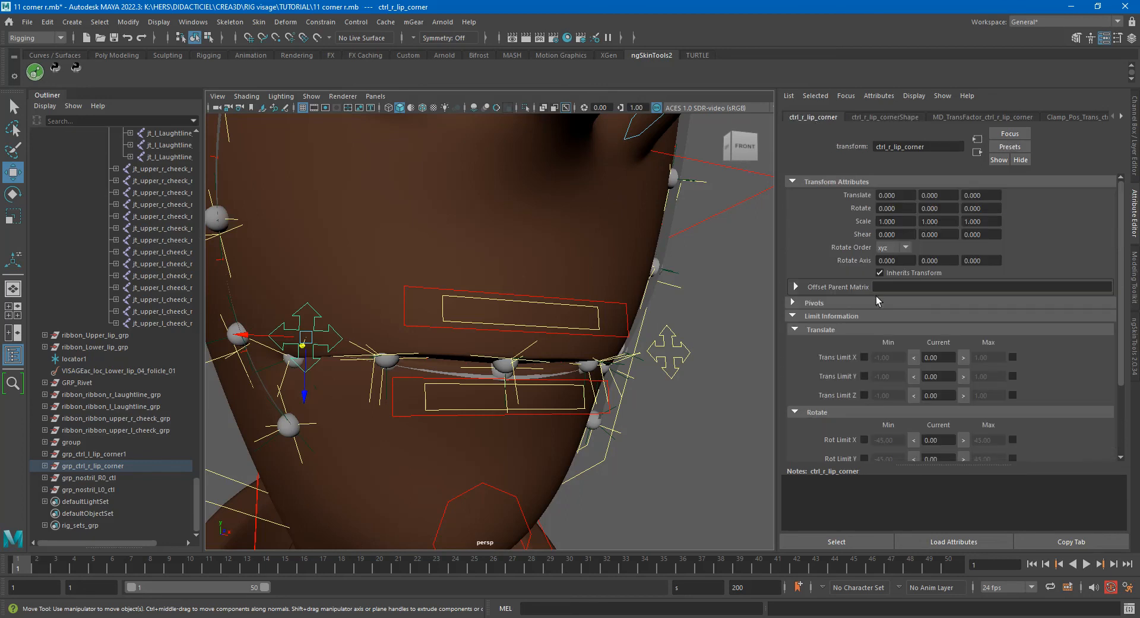
click(866, 357)
click(1012, 358)
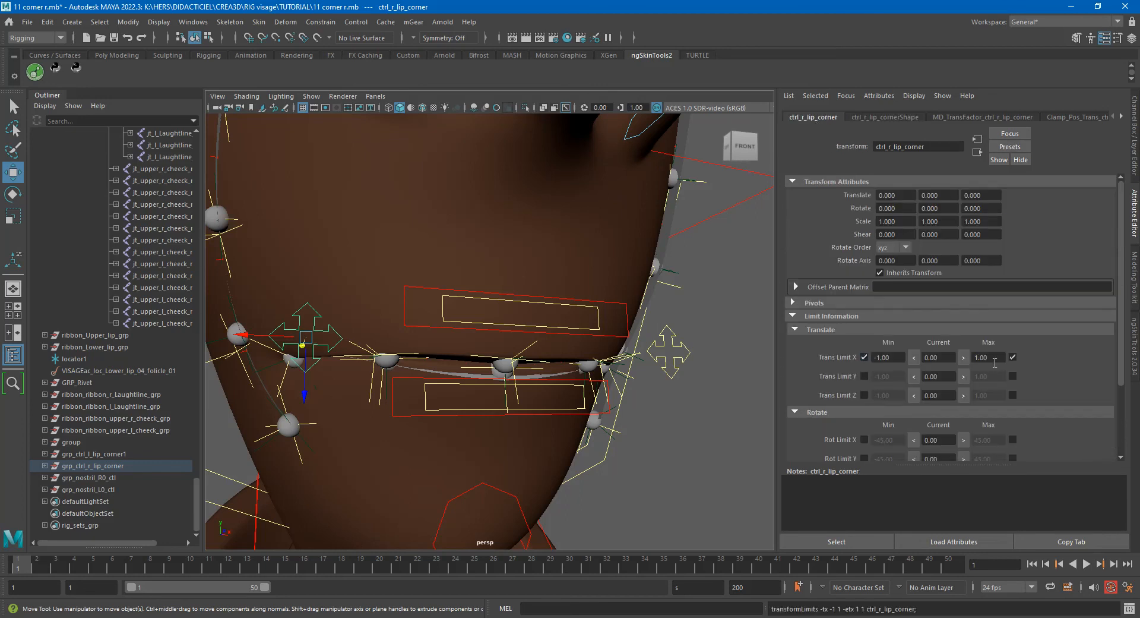
click(1012, 395)
click(885, 376)
text(0)
key(Return)
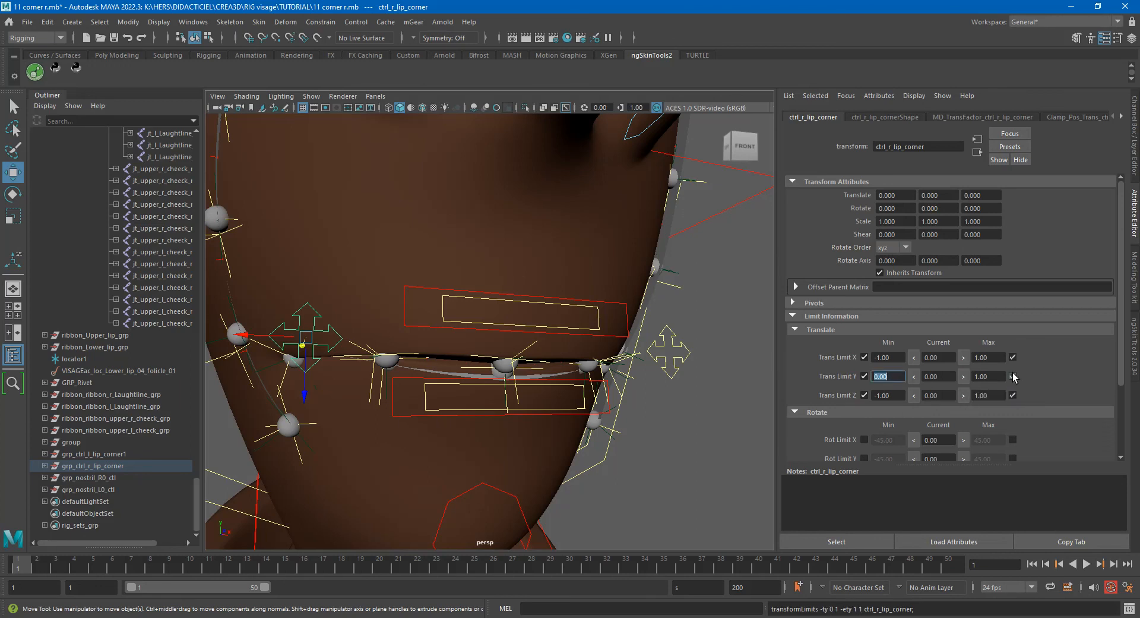
click(988, 376)
click(679, 441)
Try moving ctrl_r_lip_corner to about -0.12 in X and 0.38 in Z to test the mouth corner, and undo the move.
scroll(594, 392, down, 7)
scroll(537, 336, up, 2)
alt+drag(535, 332, 569, 331)
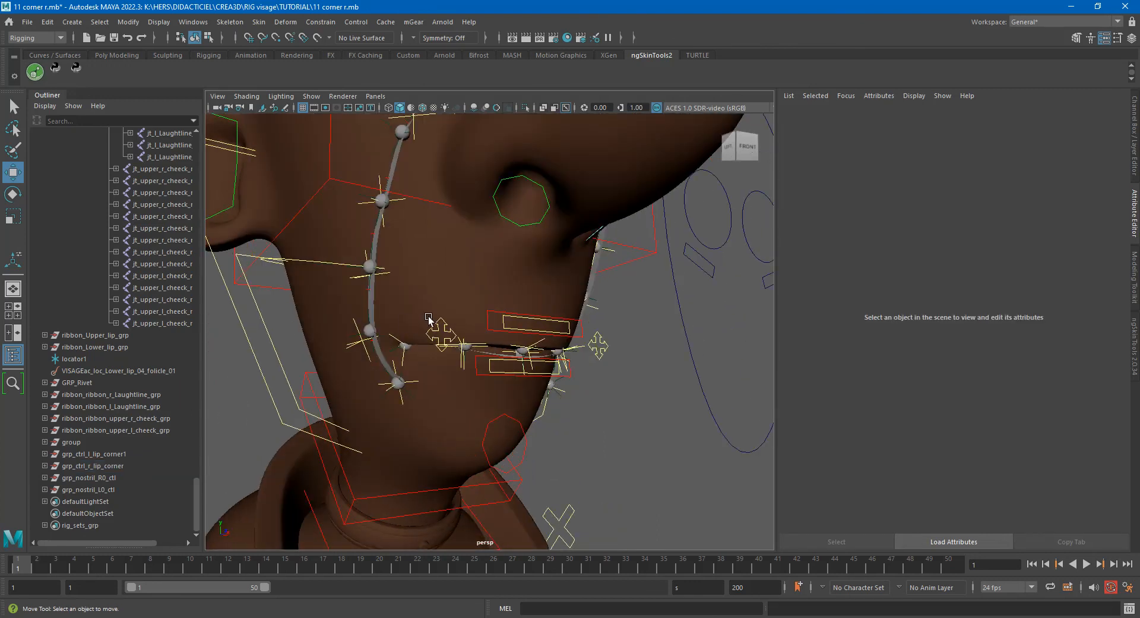
click(437, 330)
key(w)
drag(442, 335, 457, 314)
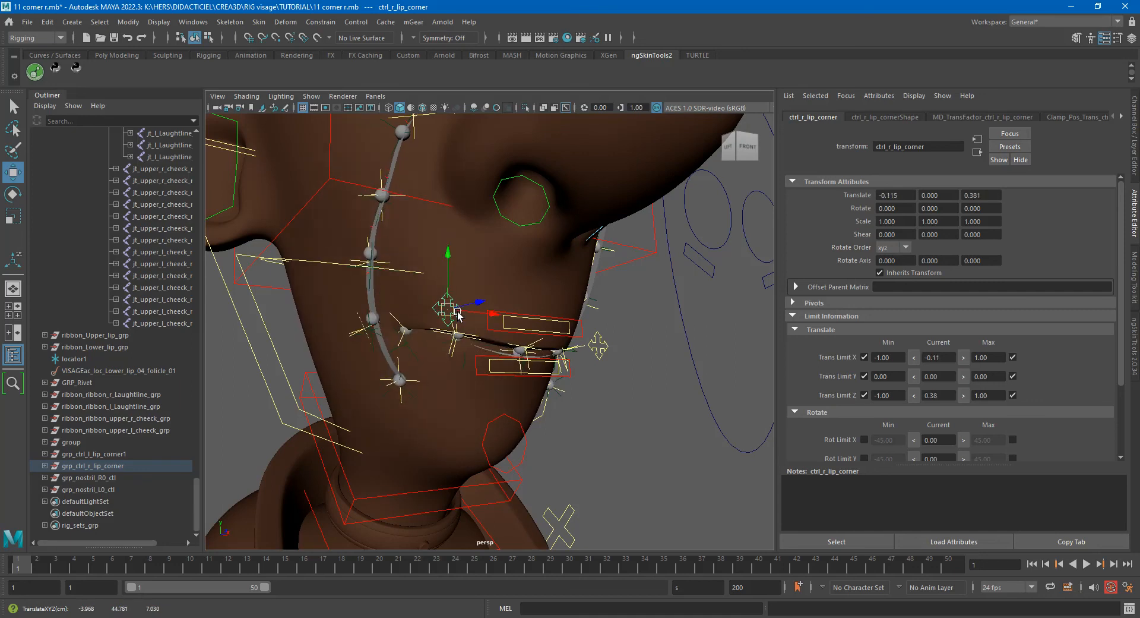
key(ctrl+z)
scroll(623, 330, down, 4)
alt+drag(624, 329, 587, 341)
alt+drag(561, 300, 582, 356)
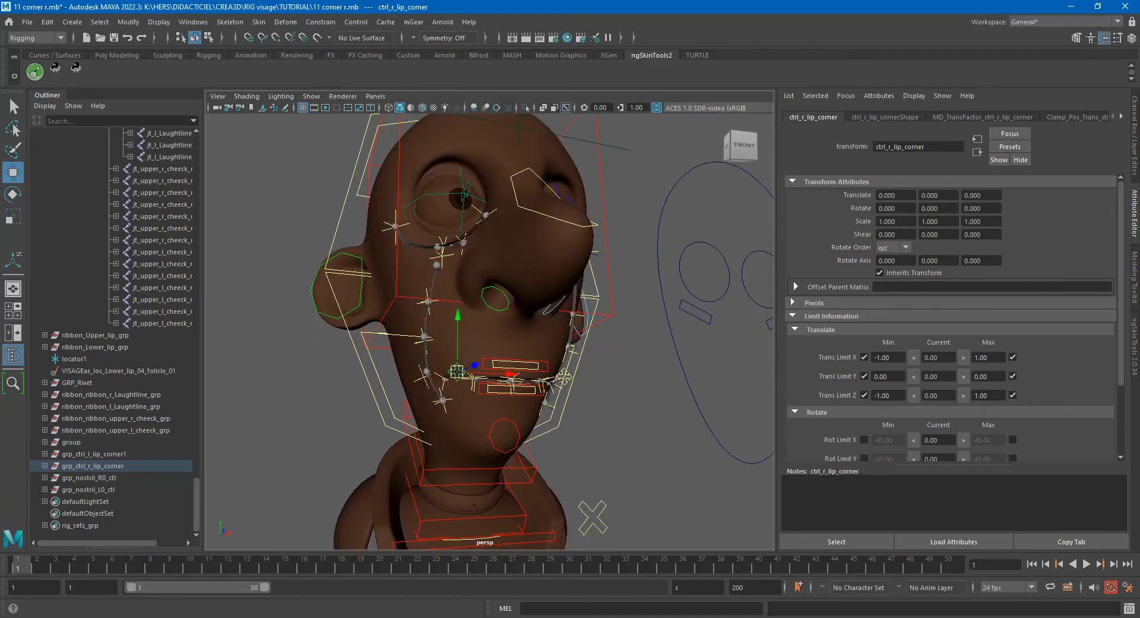